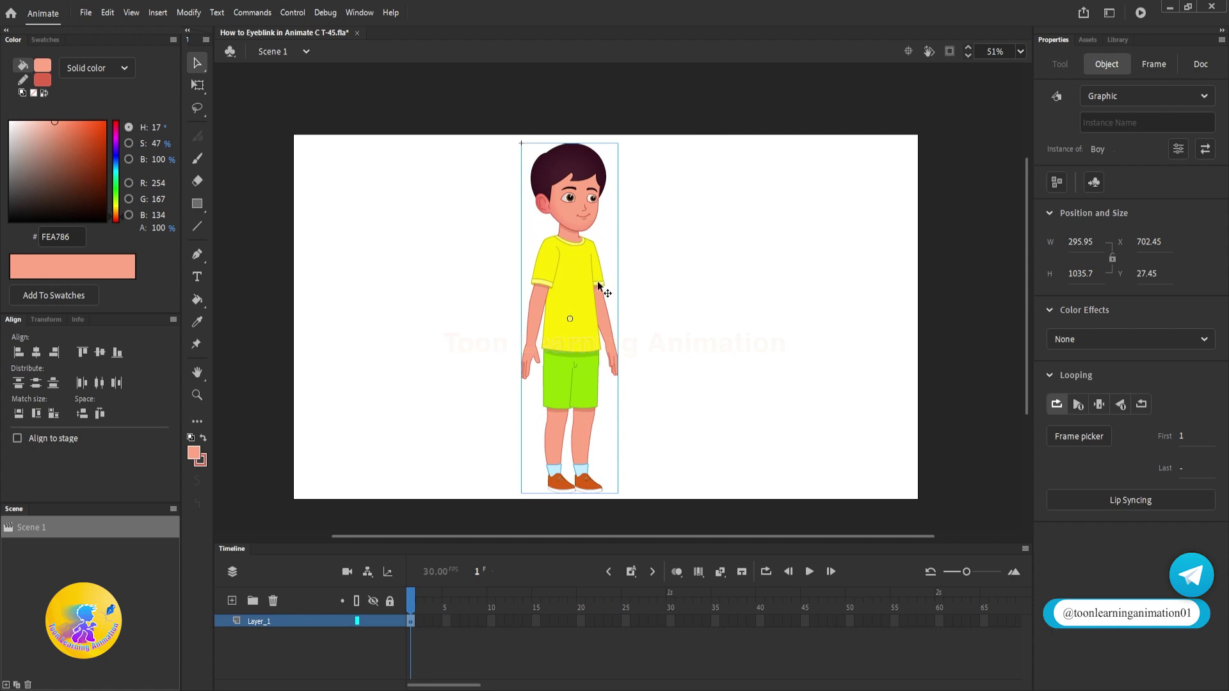
# Reposition the boy on the stage and extend Layer_1's frame span to frame 65
pyautogui.moveTo(568, 286); pyautogui.dragTo(598, 292)
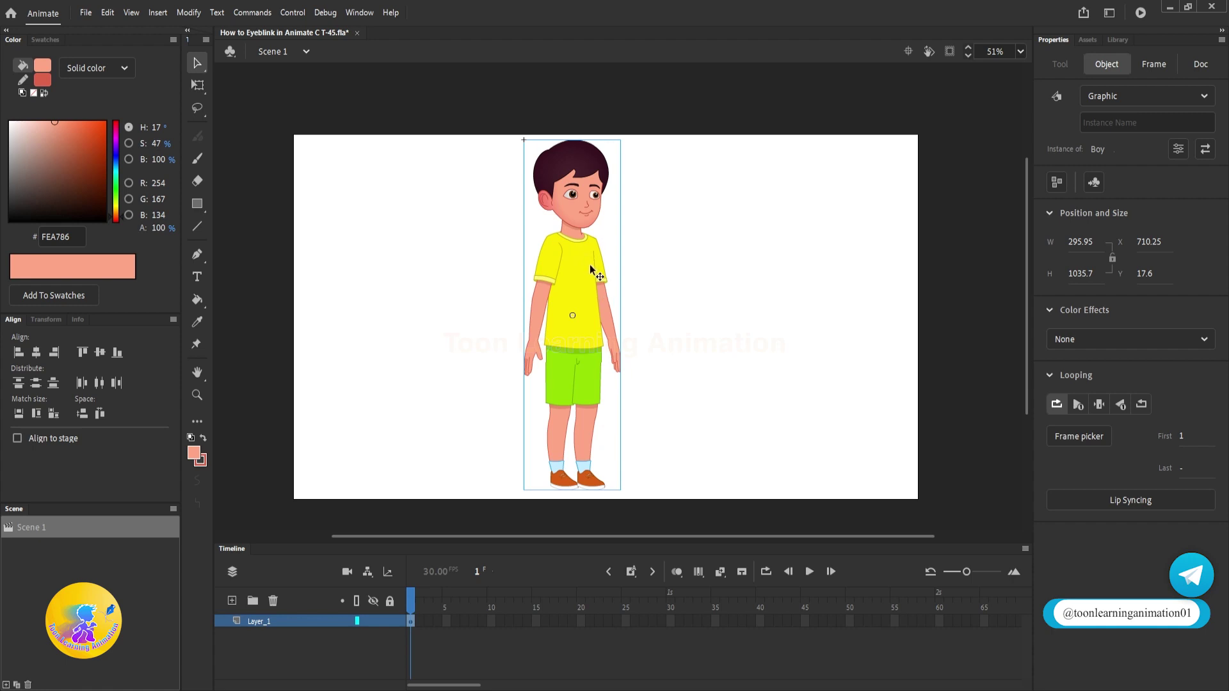
pyautogui.click(984, 622)
pyautogui.press('F5')
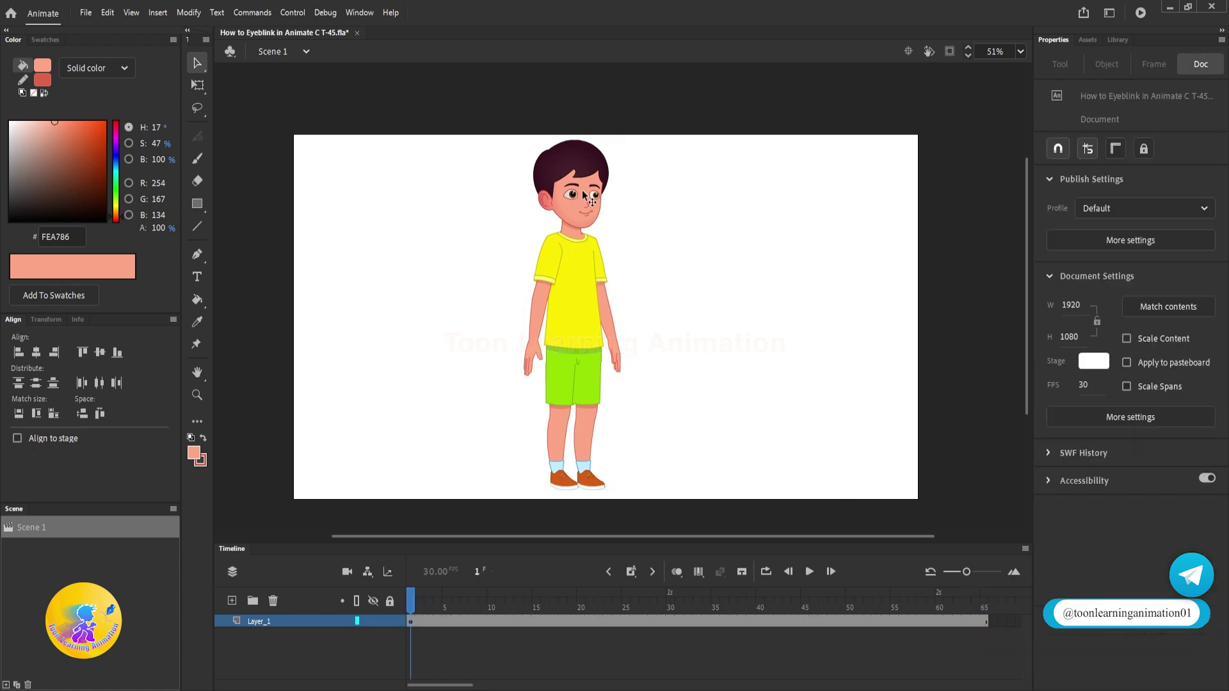
# Open the Boy symbol for editing and select the thigh, lower leg and shoe of the far leg
pyautogui.doubleClick(584, 195)
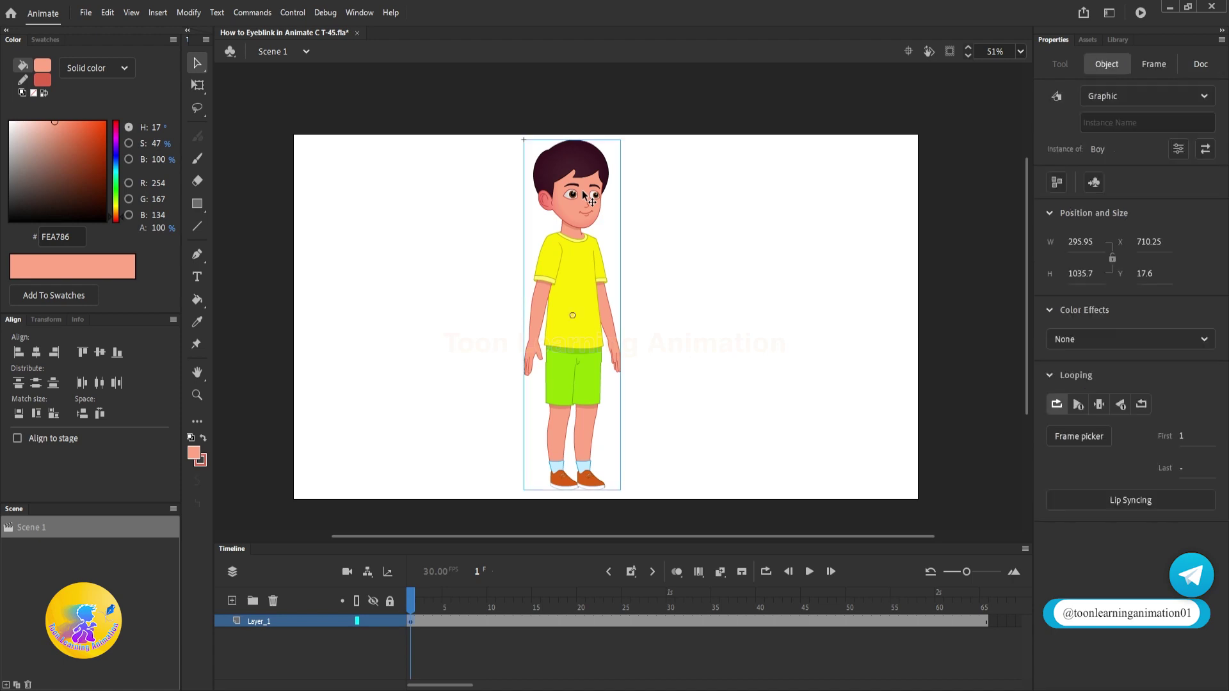
pyautogui.moveTo(640, 544)
pyautogui.mouseDown()
pyautogui.moveTo(639, 530)
pyautogui.moveTo(640, 556)
pyautogui.mouseUp()
pyautogui.scroll(3, 613, 374)
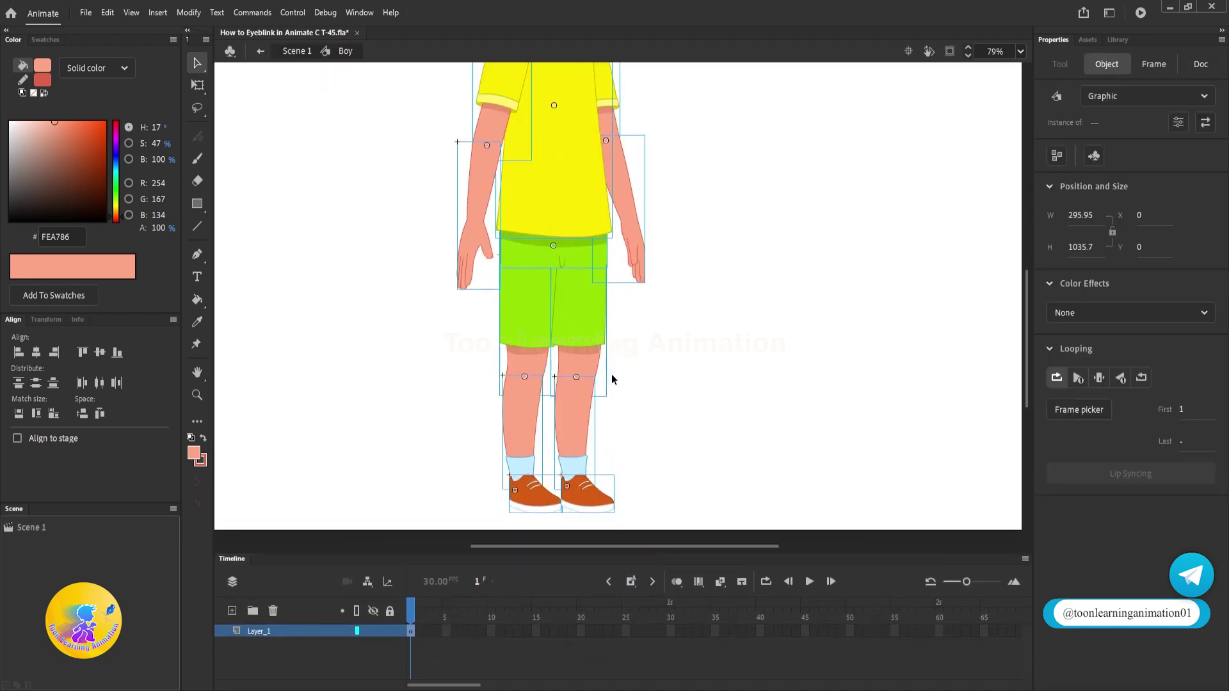
pyautogui.click(639, 394)
pyautogui.moveTo(616, 322); pyautogui.dragTo(581, 497)
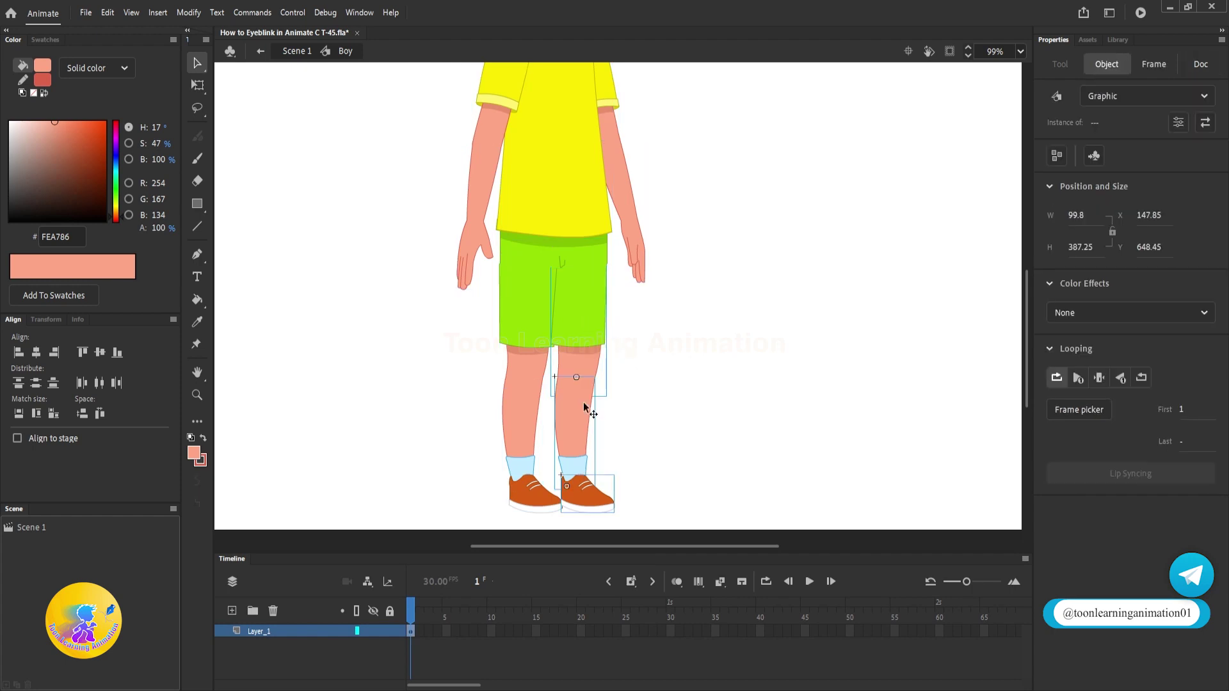
# Try moving the far leg's and the near leg's parts aside, and undo those moves
pyautogui.moveTo(581, 350); pyautogui.dragTo(613, 367)
pyautogui.hotkey('ctrl', 'z')
pyautogui.moveTo(482, 318); pyautogui.dragTo(542, 489)
pyautogui.moveTo(533, 373); pyautogui.dragTo(470, 372)
pyautogui.hotkey('ctrl', 'z')
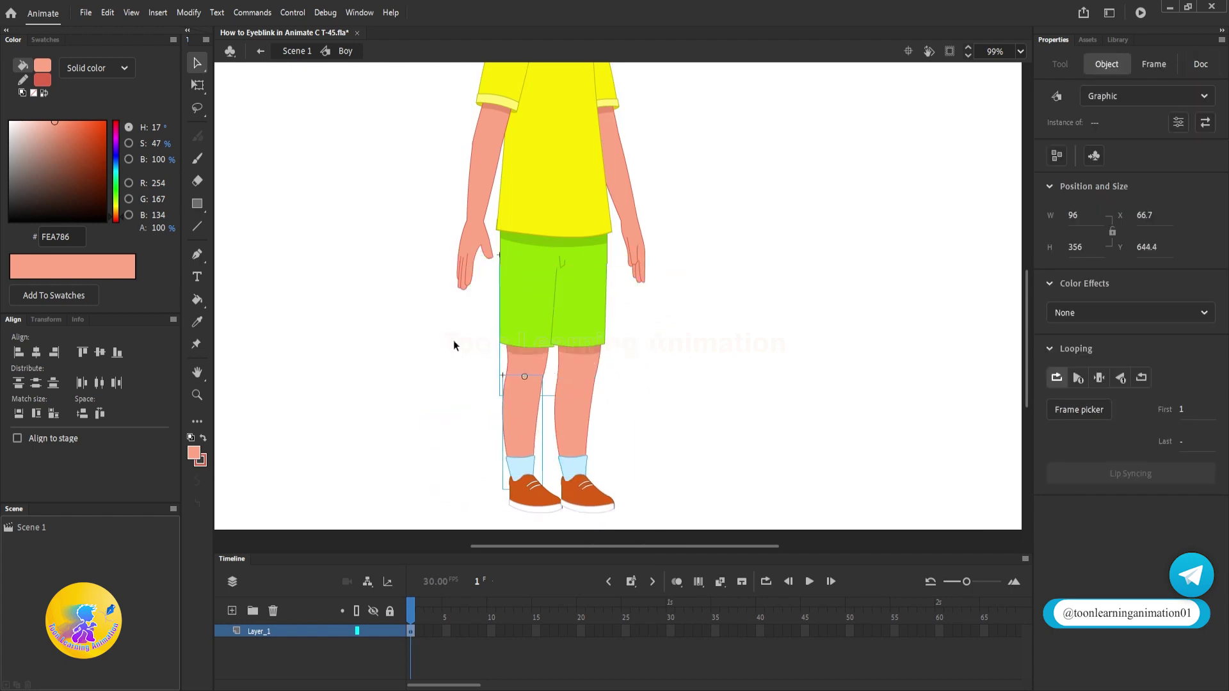
pyautogui.hotkey('ctrl', 'z')
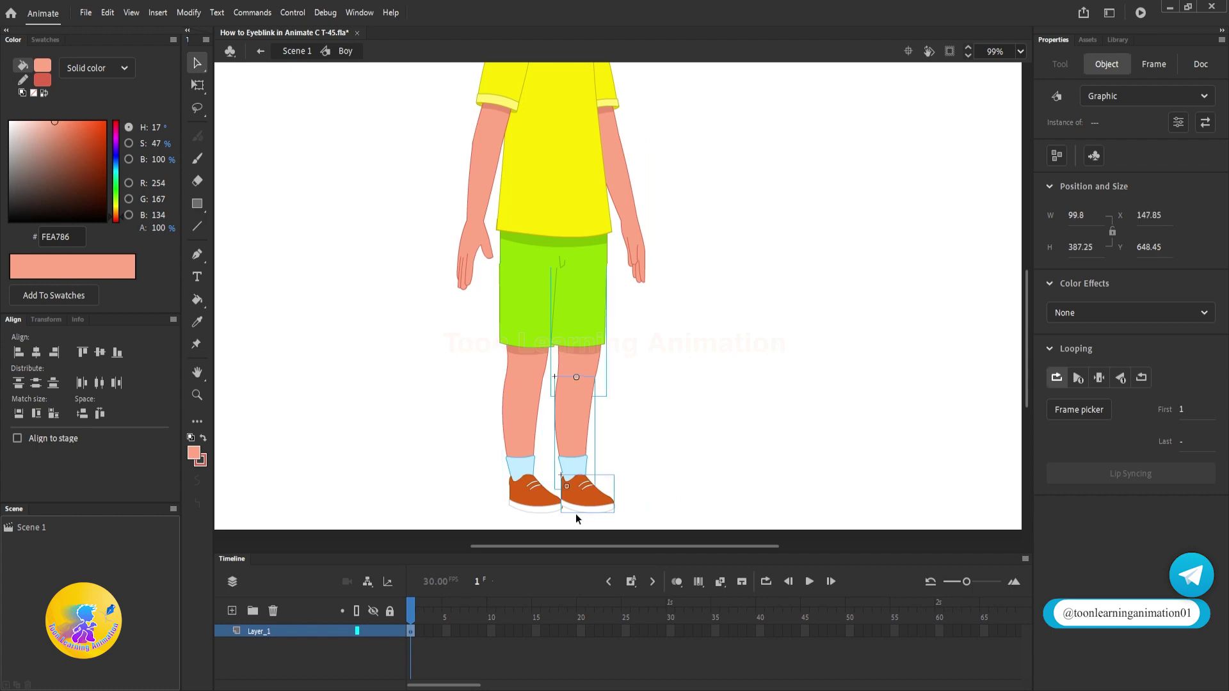
# Convert the selected far leg parts to a Graphic symbol named LLeg
pyautogui.press('F8')
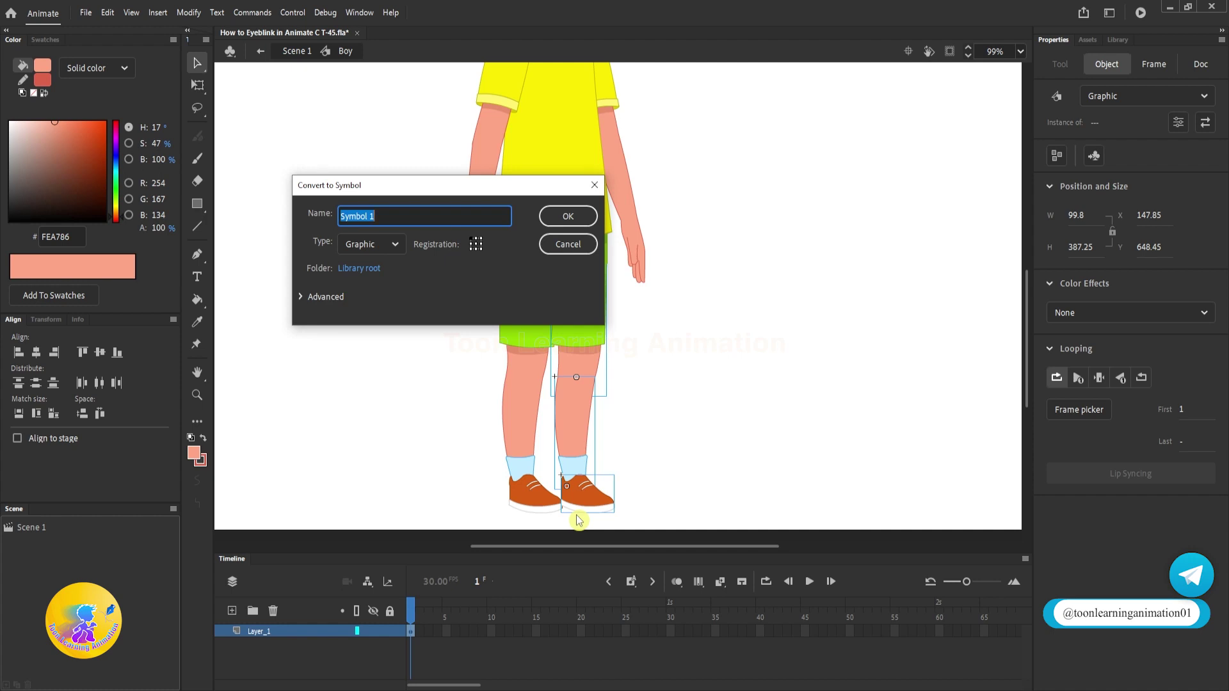
pyautogui.write('LLeg')
pyautogui.press('Return')
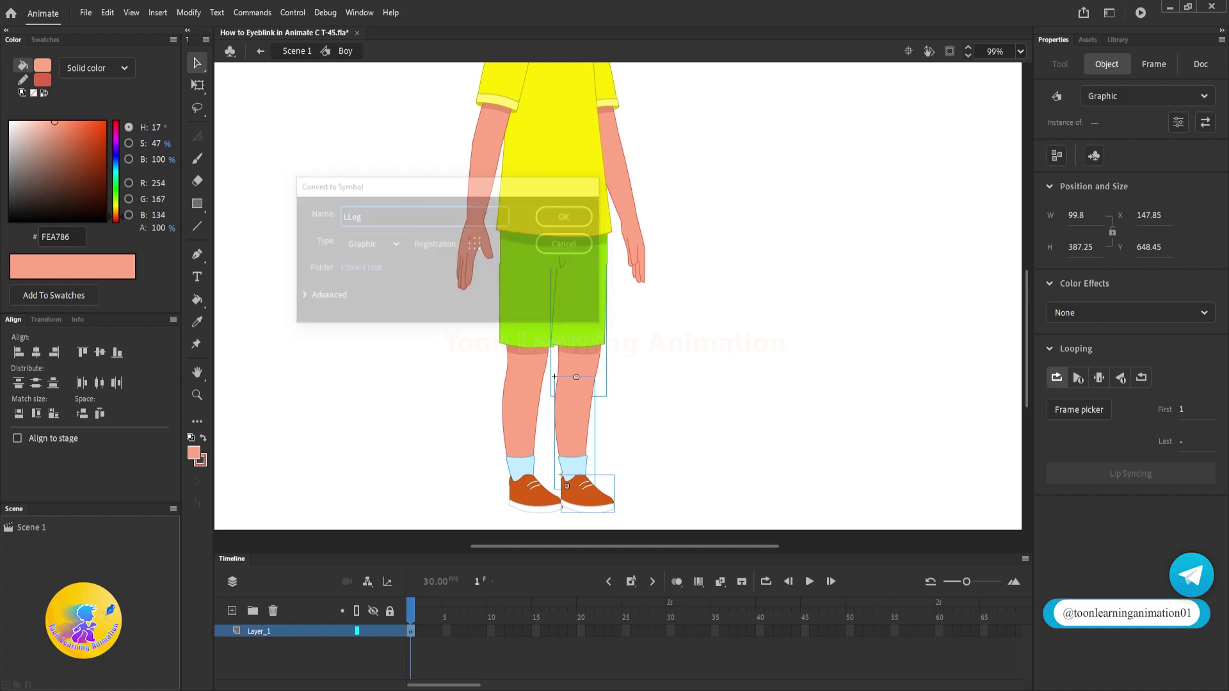
# Convert the near leg's thigh, lower leg and shoe to a Graphic symbol named FLeg
pyautogui.moveTo(479, 324); pyautogui.dragTo(543, 507)
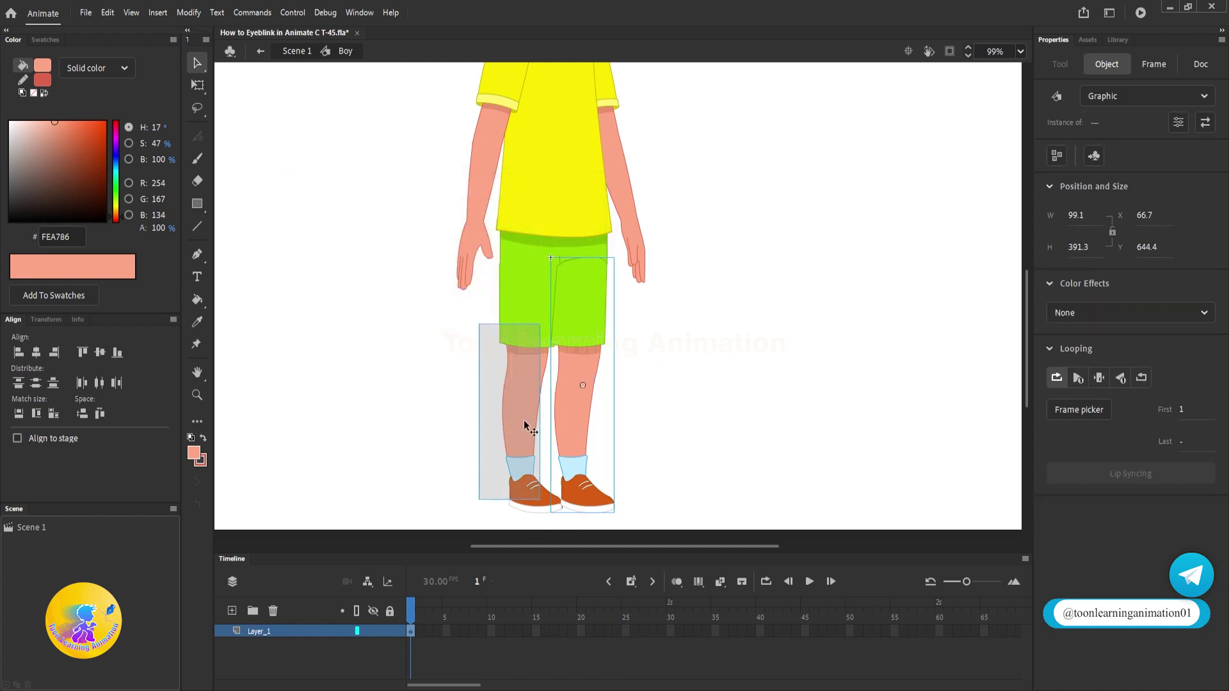
pyautogui.moveTo(544, 336); pyautogui.dragTo(402, 362)
pyautogui.hotkey('ctrl', 'z')
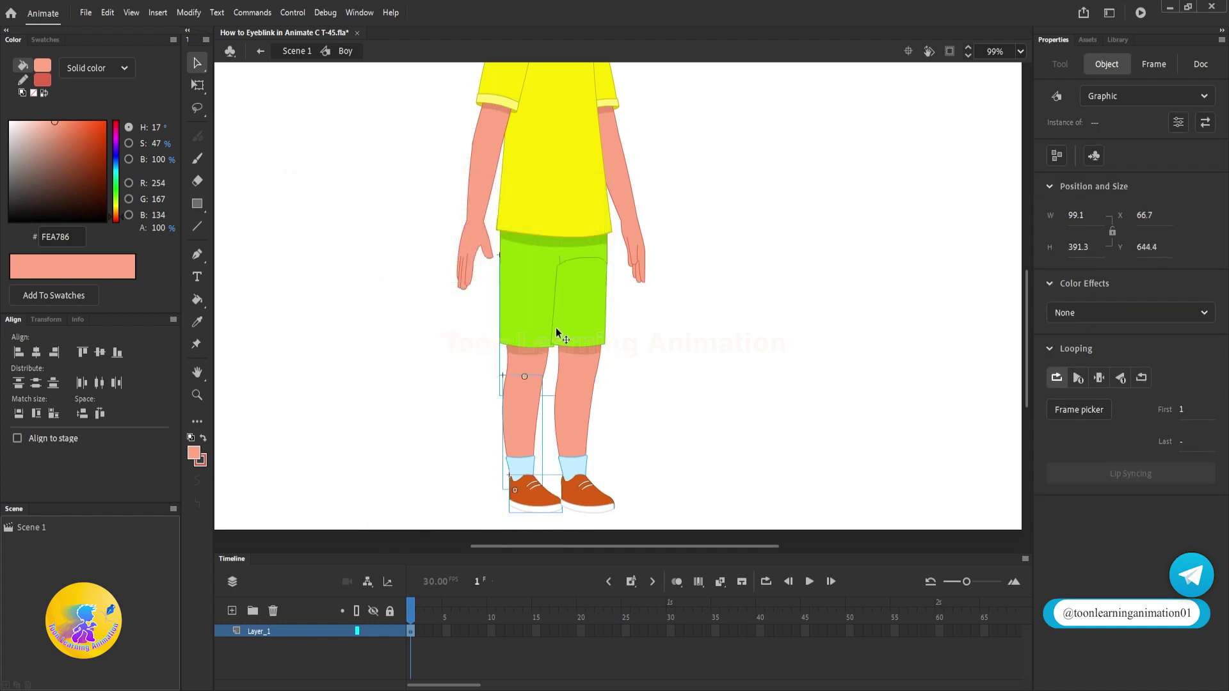
pyautogui.press('F8')
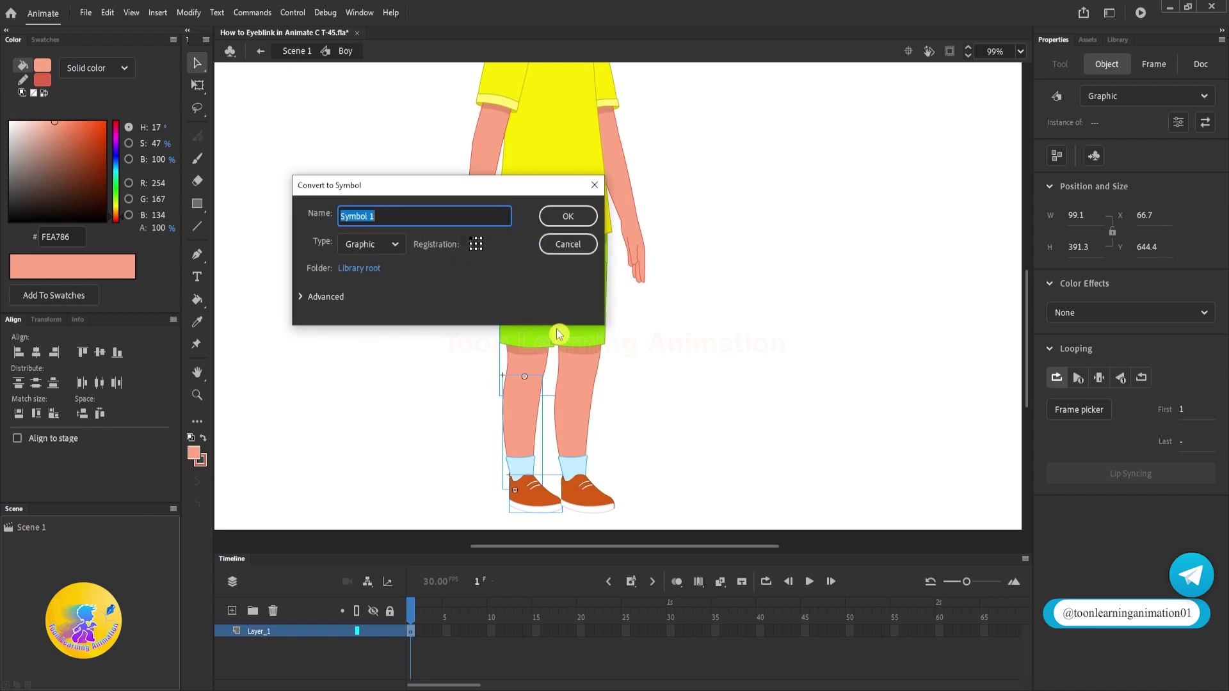
pyautogui.write('FLeg')
pyautogui.press('Return')
# Move the transformation points of the FLeg and LLeg symbols up to their hip joints
pyautogui.press('space')
pyautogui.moveTo(698, 297); pyautogui.dragTo(670, 333)
pyautogui.press('q')
pyautogui.scroll(-2, 666, 336)
pyautogui.hscroll(-1, 666, 336)
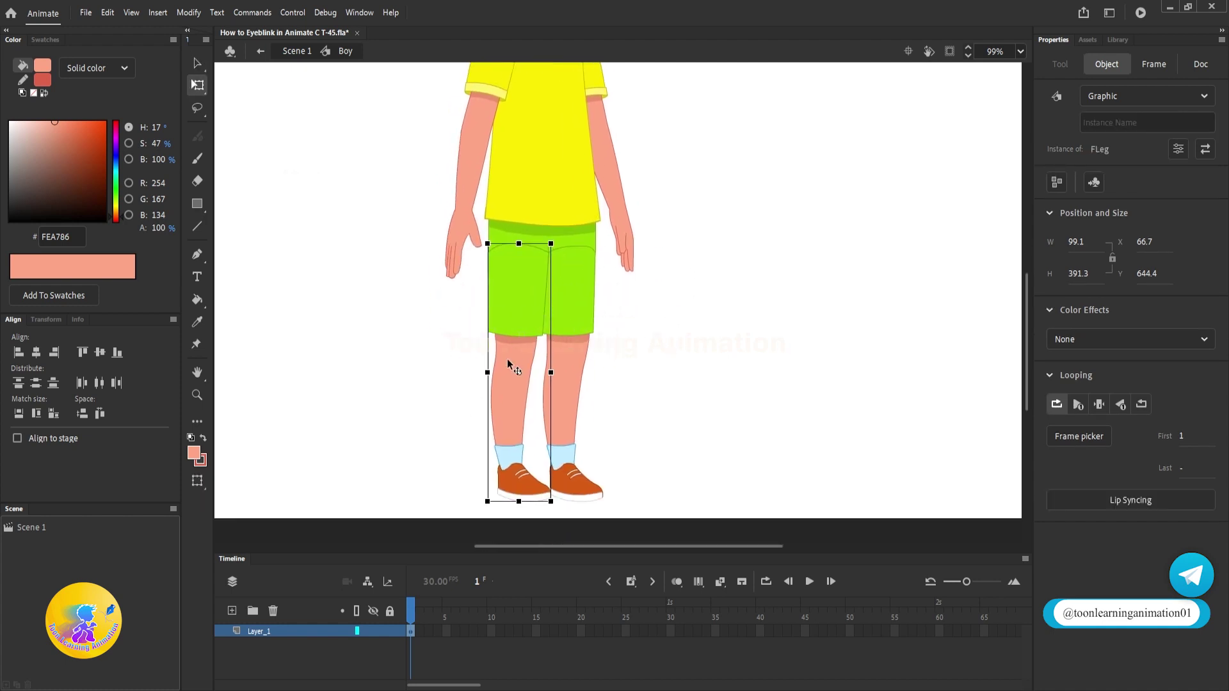
pyautogui.moveTo(519, 372); pyautogui.dragTo(517, 259)
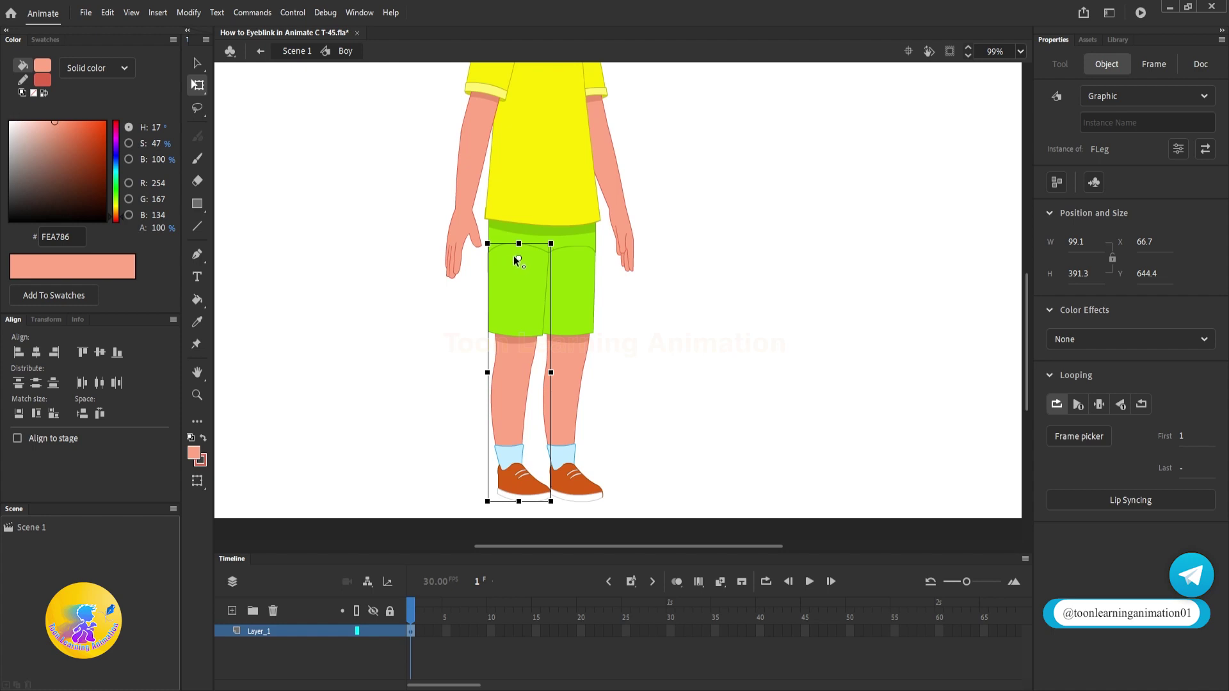
pyautogui.click(568, 296)
pyautogui.moveTo(570, 374); pyautogui.dragTo(570, 257)
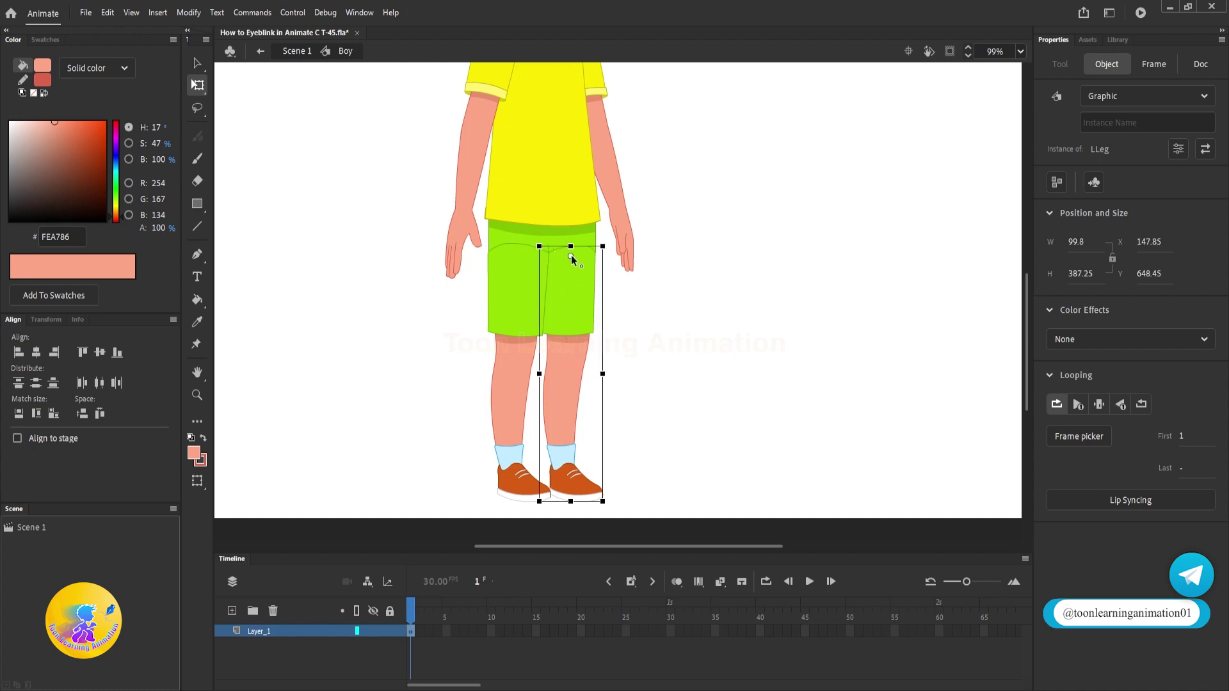
# Convert the near arm's sleeve, forearm and hand pieces to a Graphic symbol named FHand
pyautogui.moveTo(727, 173); pyautogui.dragTo(687, 306)
pyautogui.click(488, 272)
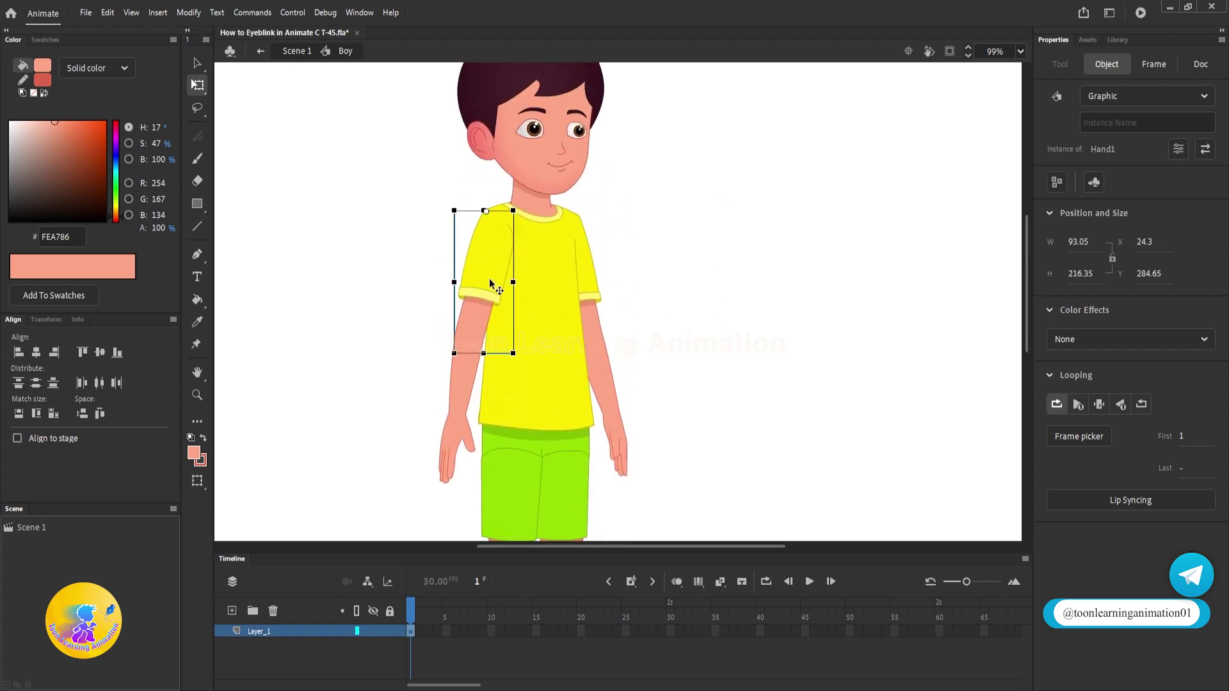
pyautogui.moveTo(424, 257); pyautogui.dragTo(464, 368)
pyautogui.moveTo(474, 319); pyautogui.dragTo(362, 275)
pyautogui.hotkey('ctrl', 'z')
pyautogui.press('F8')
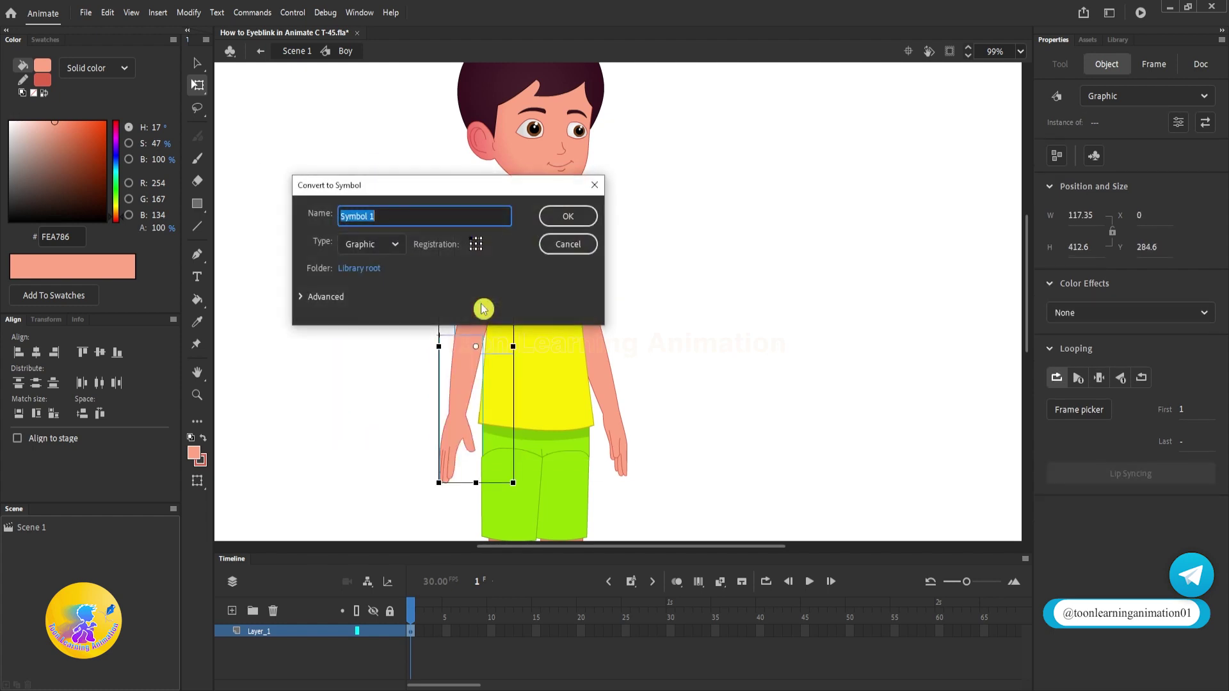
pyautogui.write('F')
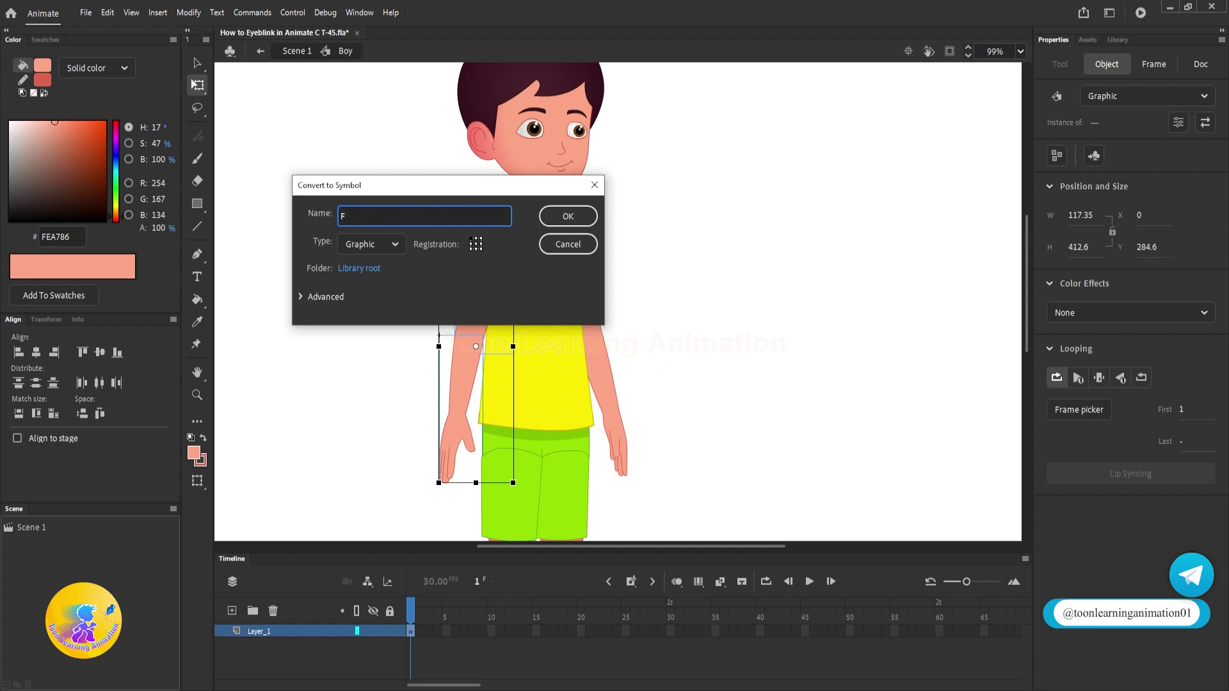
pyautogui.write('Hand')
pyautogui.press('Return')
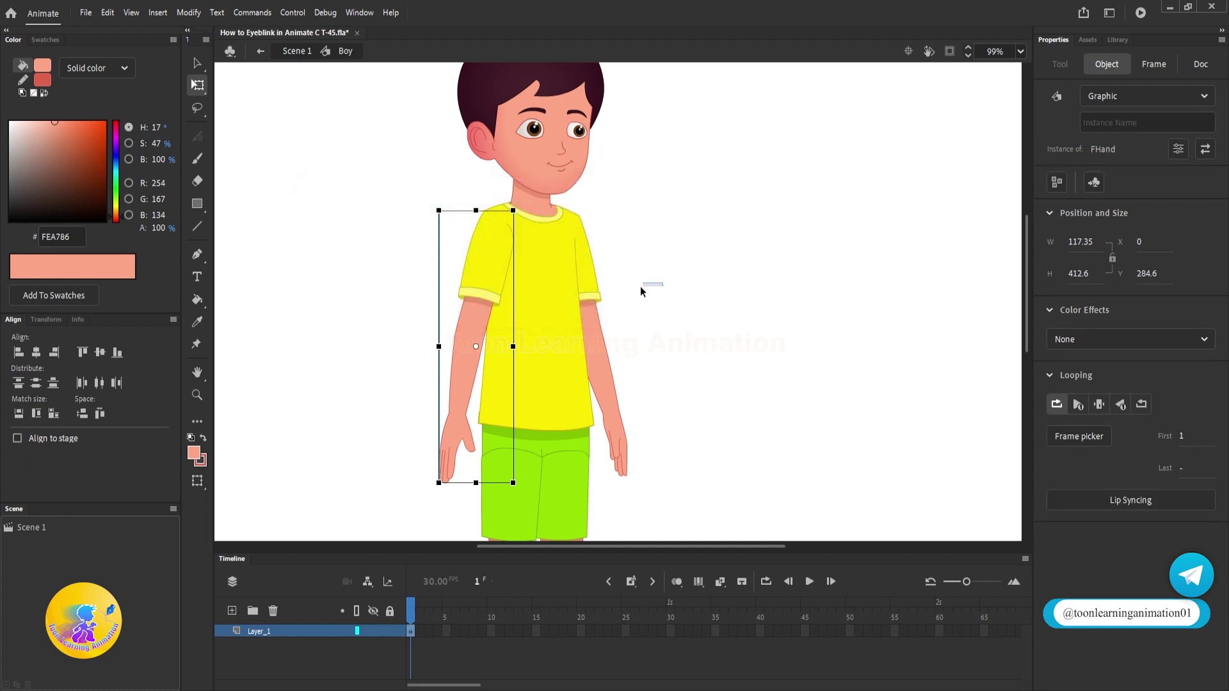
# Convert the far arm's pieces to a Graphic symbol named Back Hand
pyautogui.moveTo(640, 288); pyautogui.dragTo(592, 347)
pyautogui.press('F8')
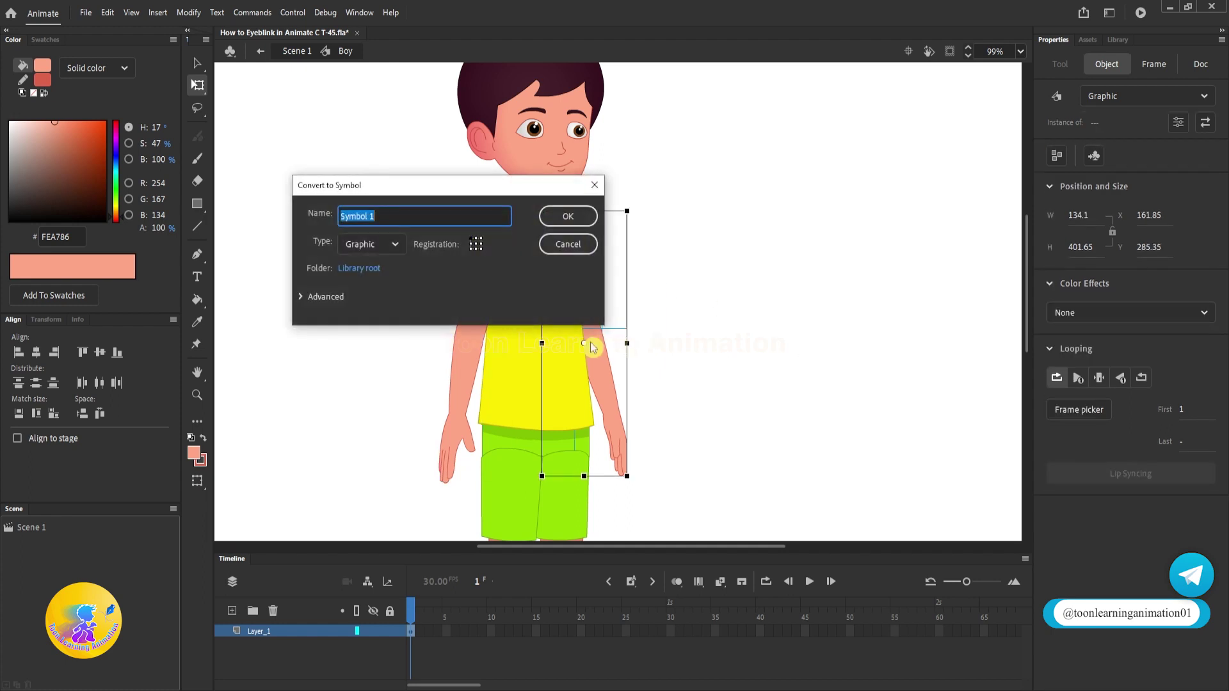
pyautogui.write('Back')
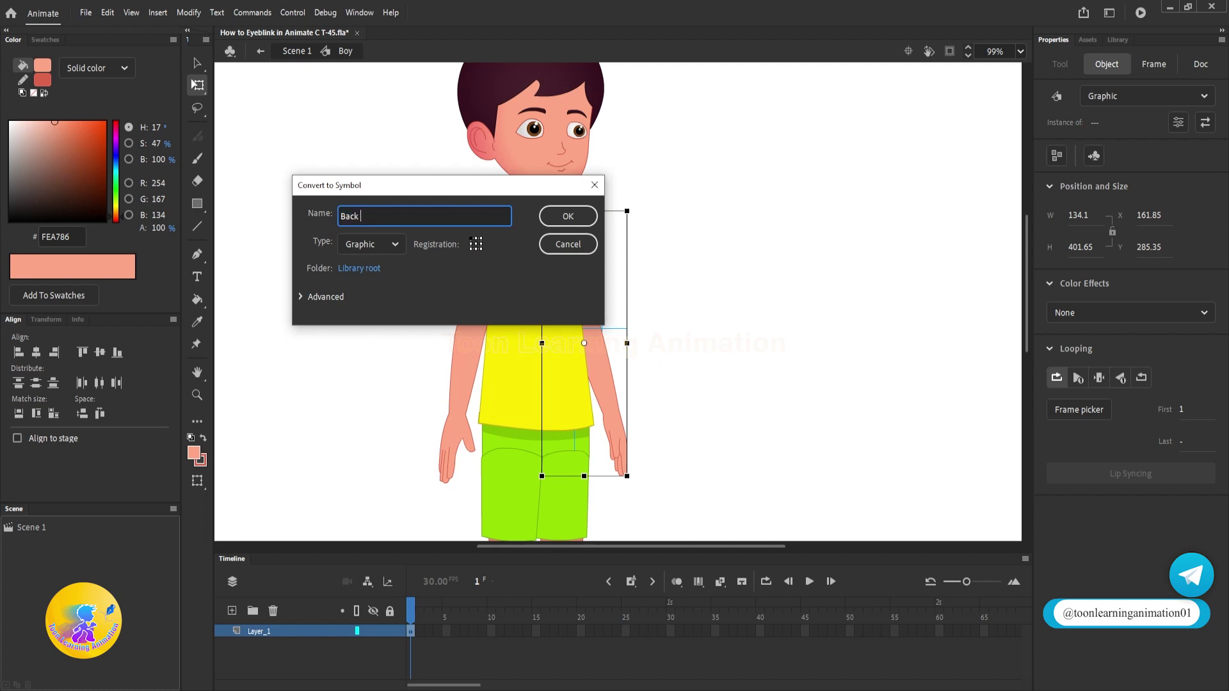
pyautogui.write(' Hand')
pyautogui.press('Return')
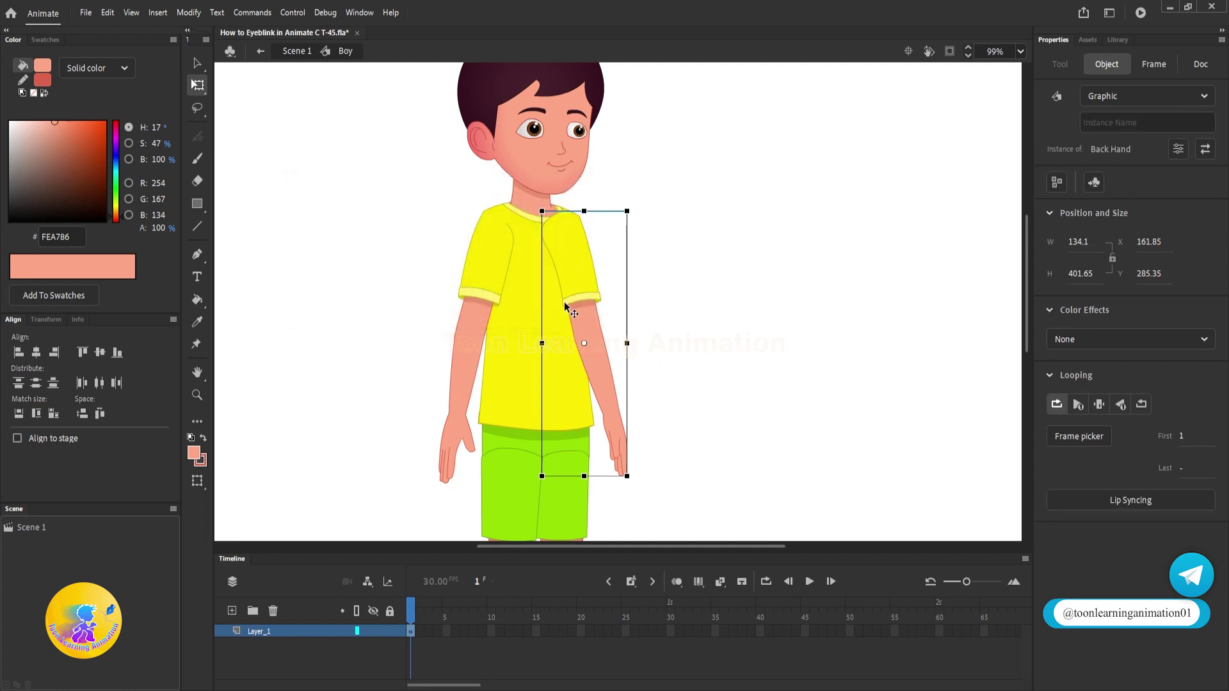
# Send the Back Hand symbol to the back, behind the shirt
pyautogui.rightClick(573, 287)
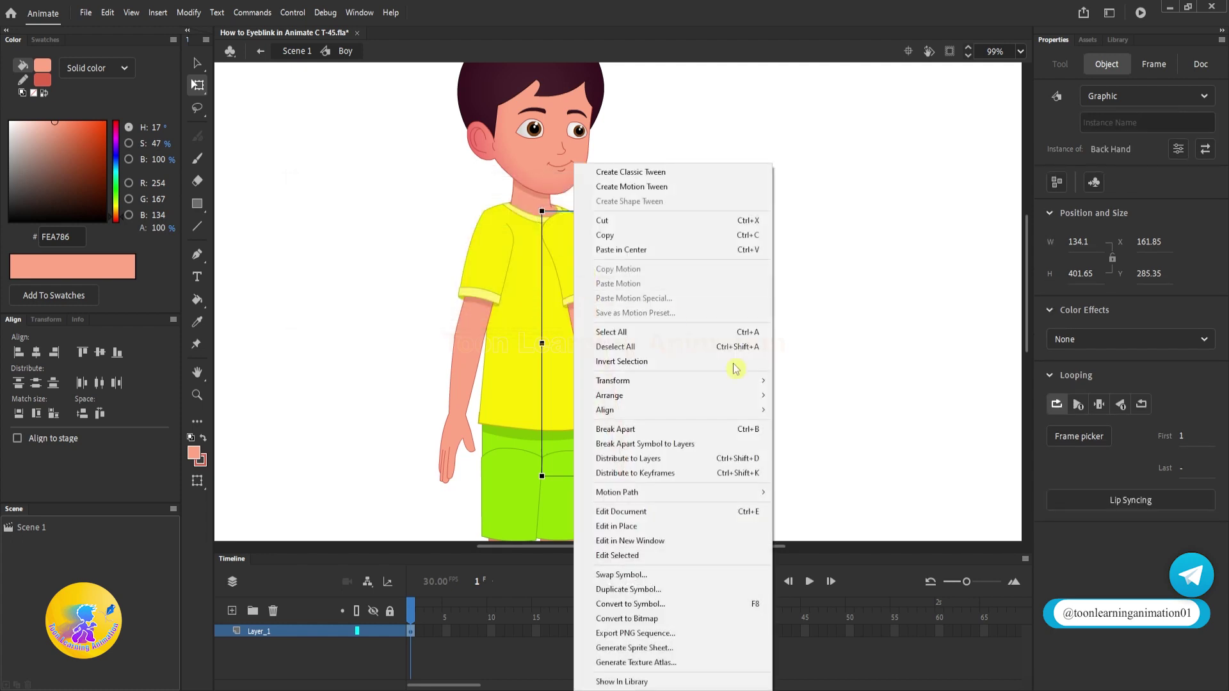
pyautogui.moveTo(735, 395)
pyautogui.click(813, 439)
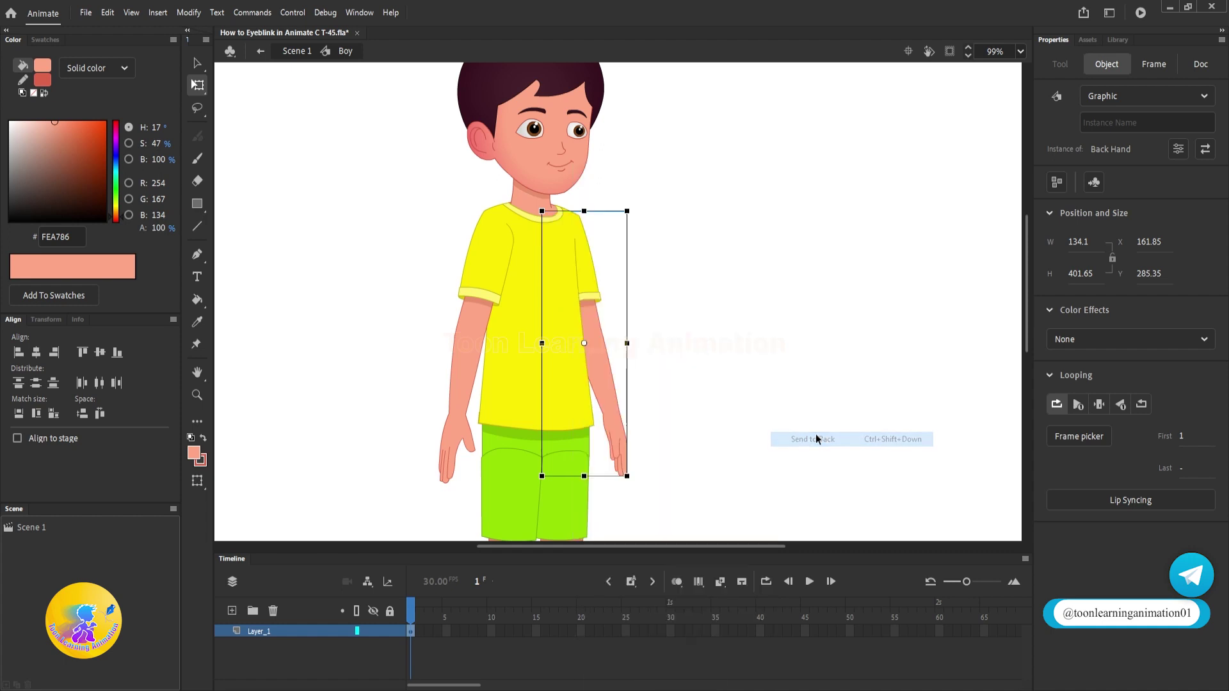
# Select both leg symbols and send them to the back, behind the shorts
pyautogui.scroll(-5, 668, 313)
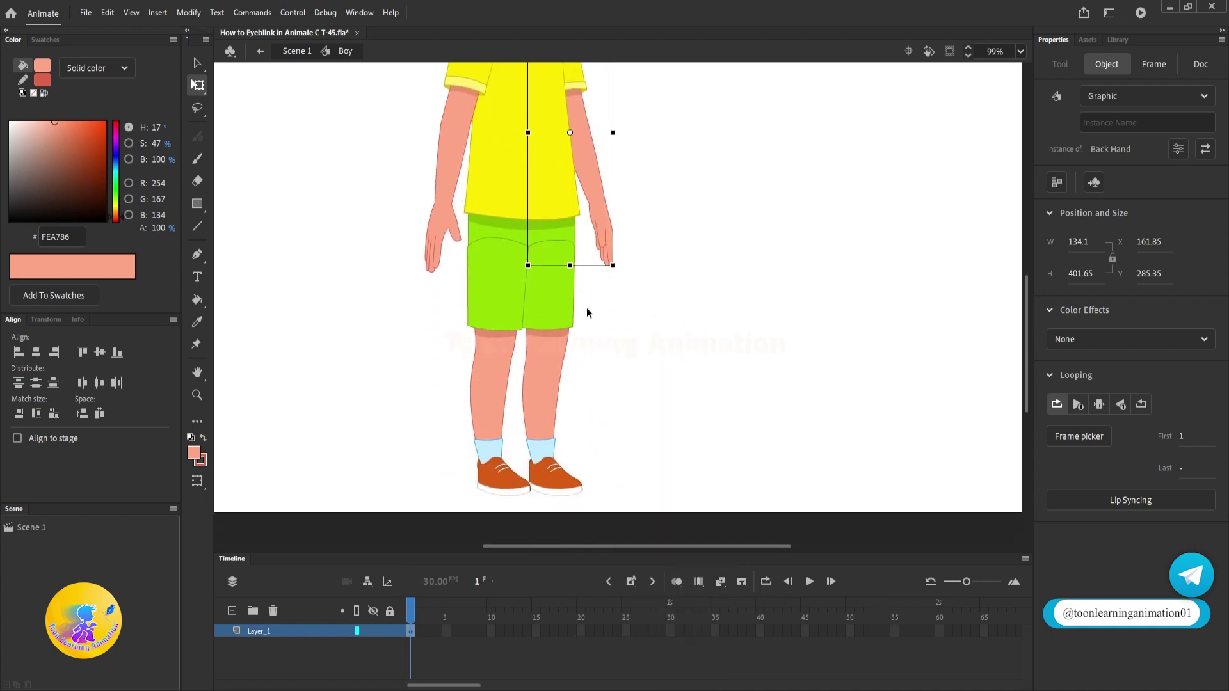
pyautogui.scroll(3, 512, 250)
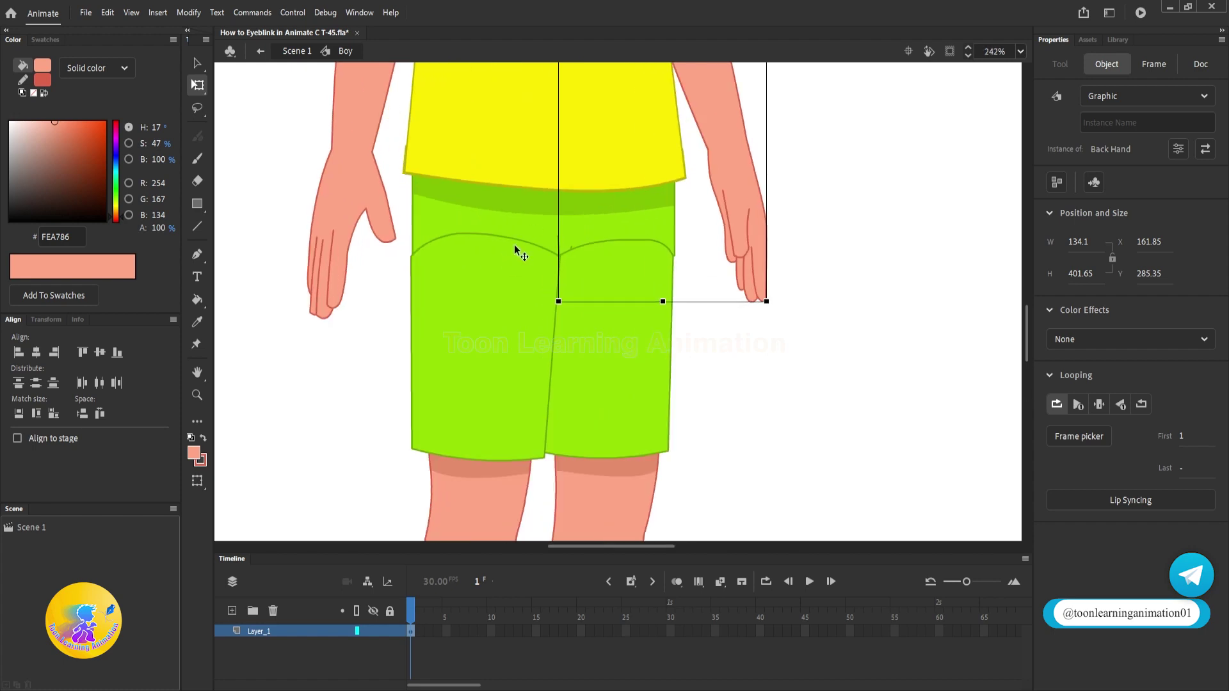
pyautogui.scroll(-2, 543, 264)
pyautogui.moveTo(387, 377); pyautogui.dragTo(609, 541)
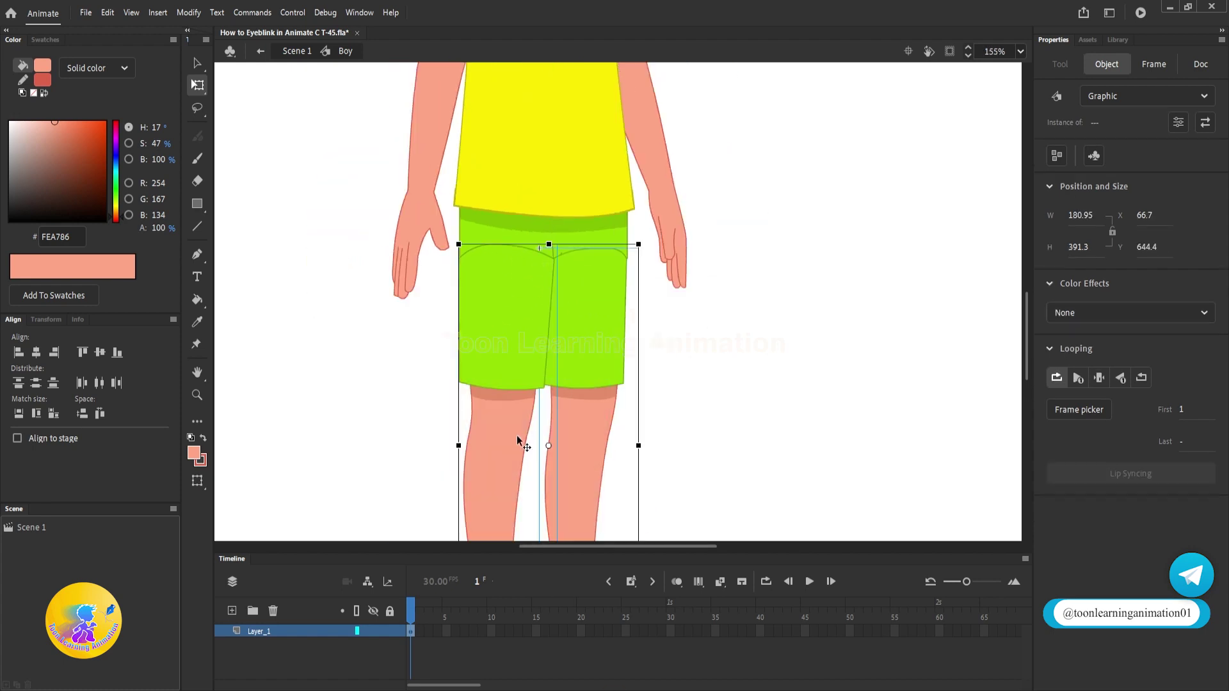
pyautogui.scroll(-3, 519, 439)
pyautogui.rightClick(561, 404)
pyautogui.moveTo(716, 509)
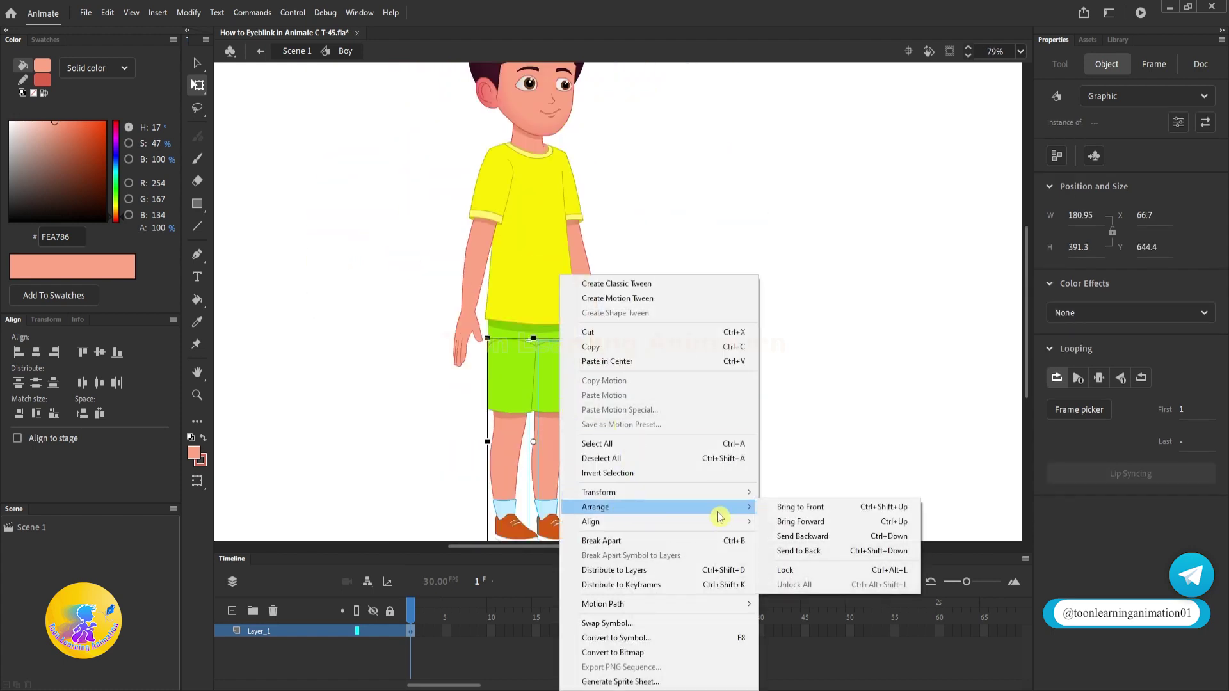
pyautogui.click(810, 554)
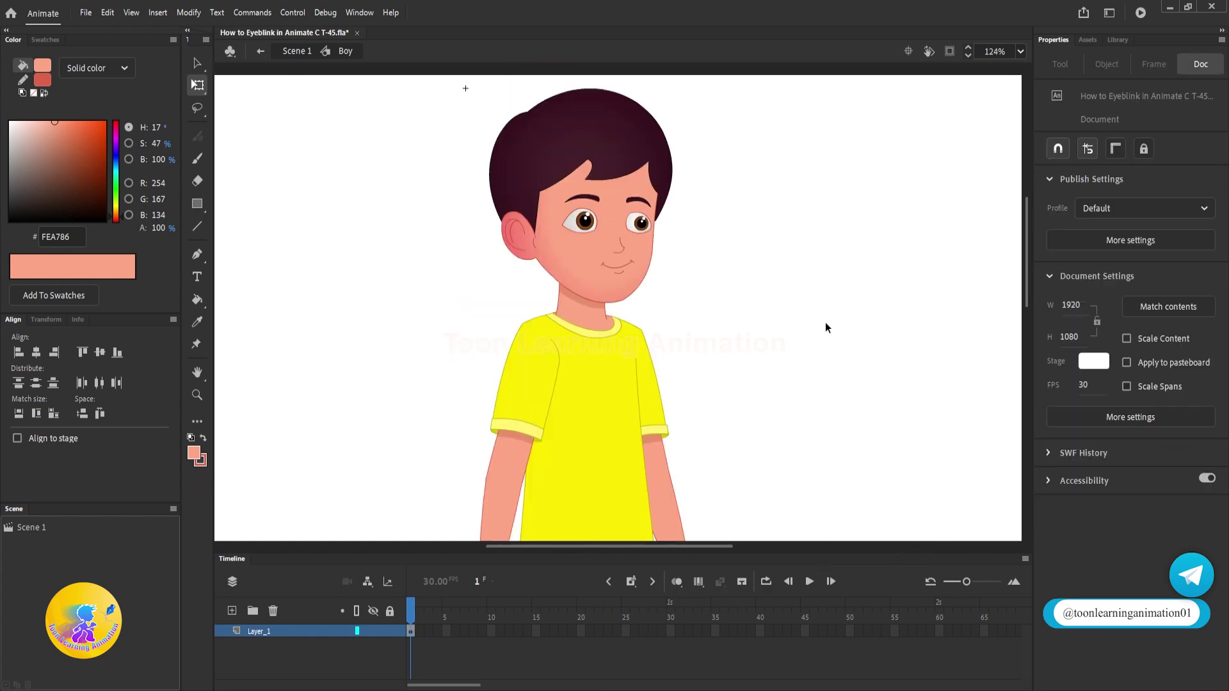
# Open the boy's SB Head symbol for editing and inspect its separate parts up close
pyautogui.click(607, 246)
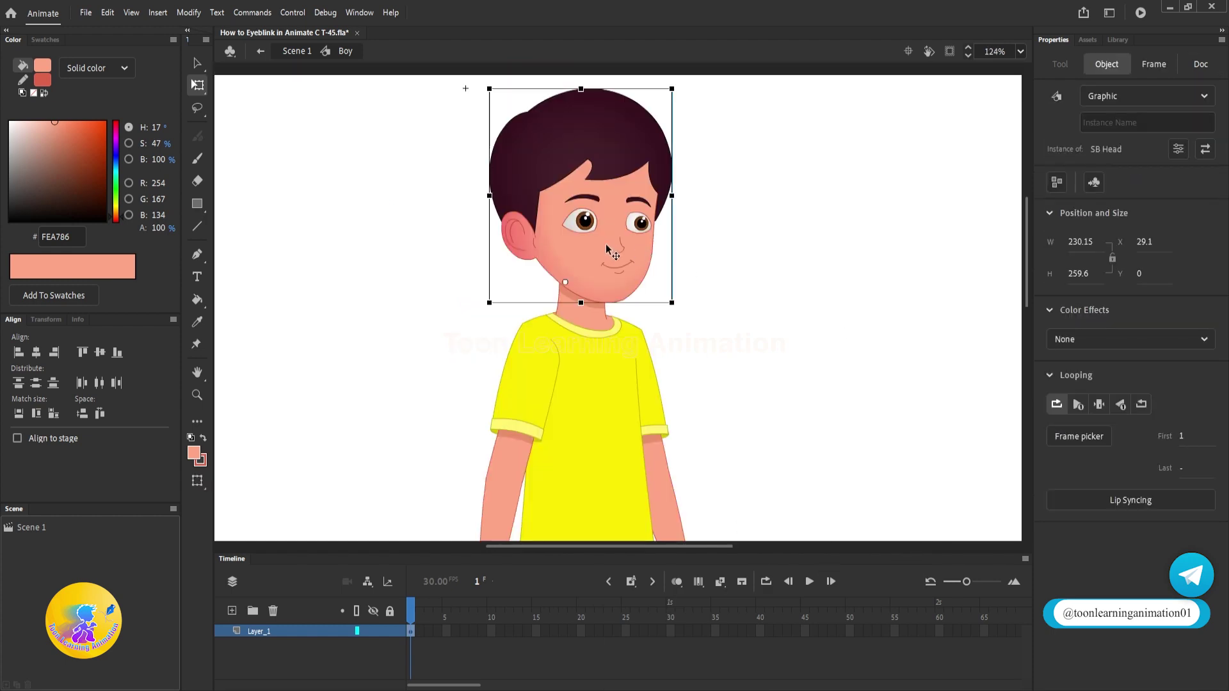
pyautogui.doubleClick(607, 249)
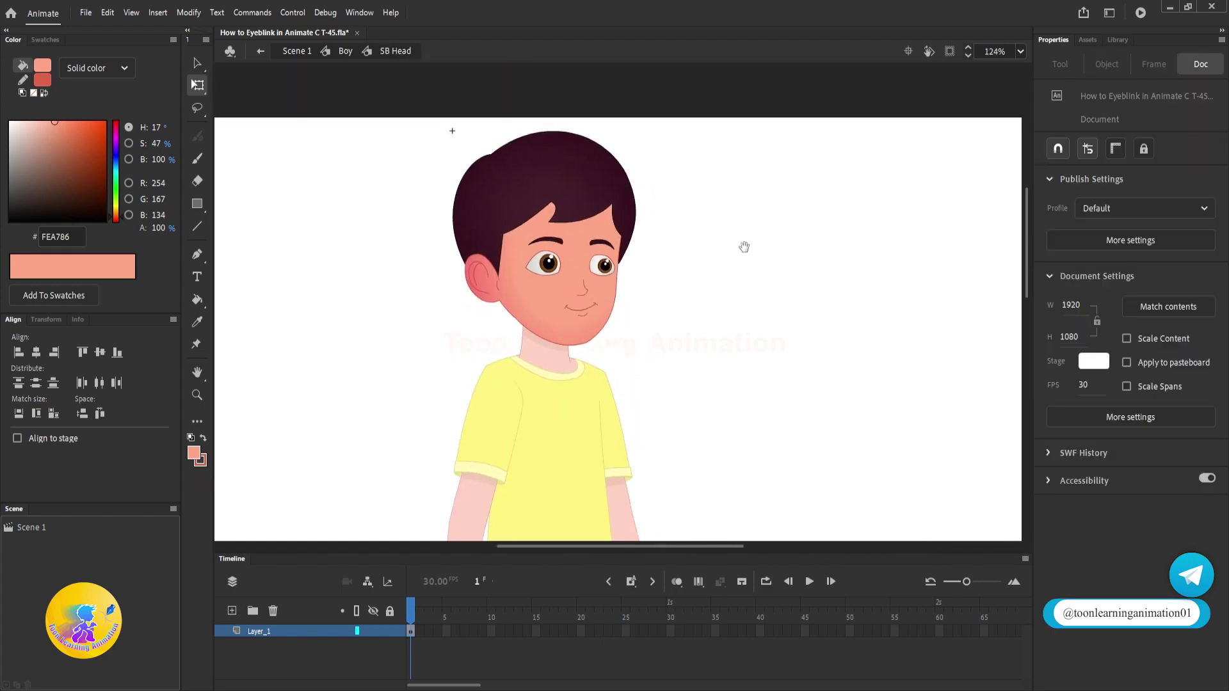
pyautogui.moveTo(719, 168); pyautogui.dragTo(401, 417)
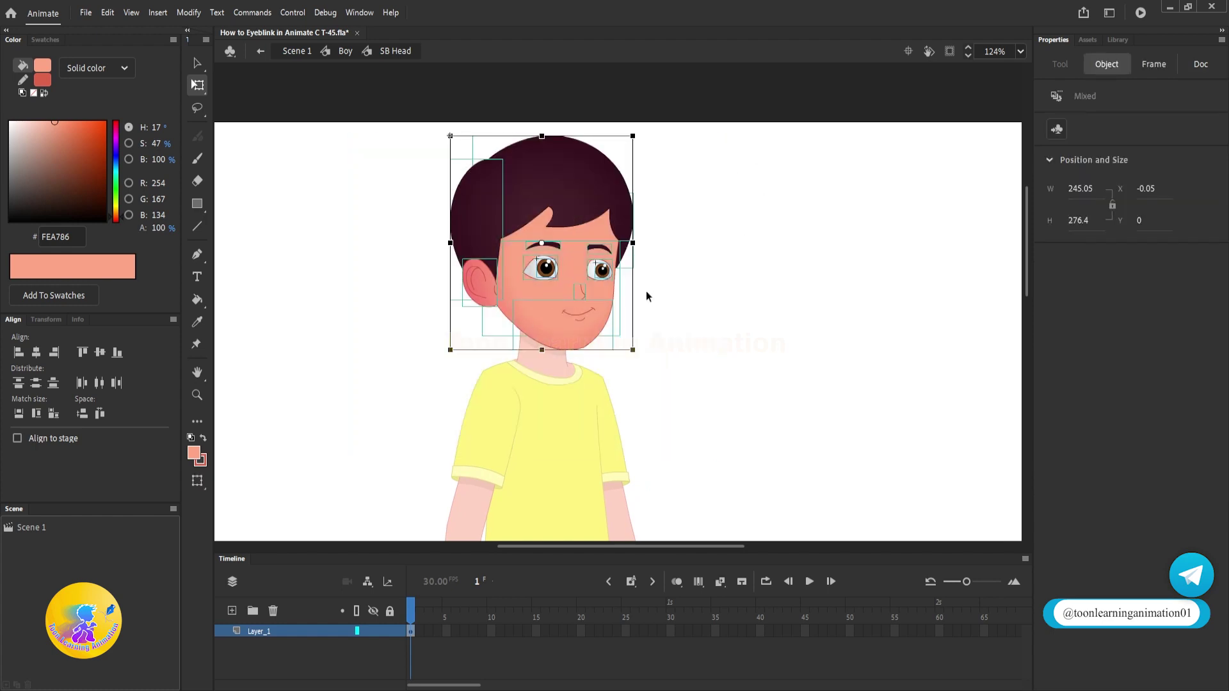
pyautogui.scroll(3, 572, 294)
pyautogui.moveTo(765, 247); pyautogui.dragTo(769, 299)
pyautogui.click(792, 309)
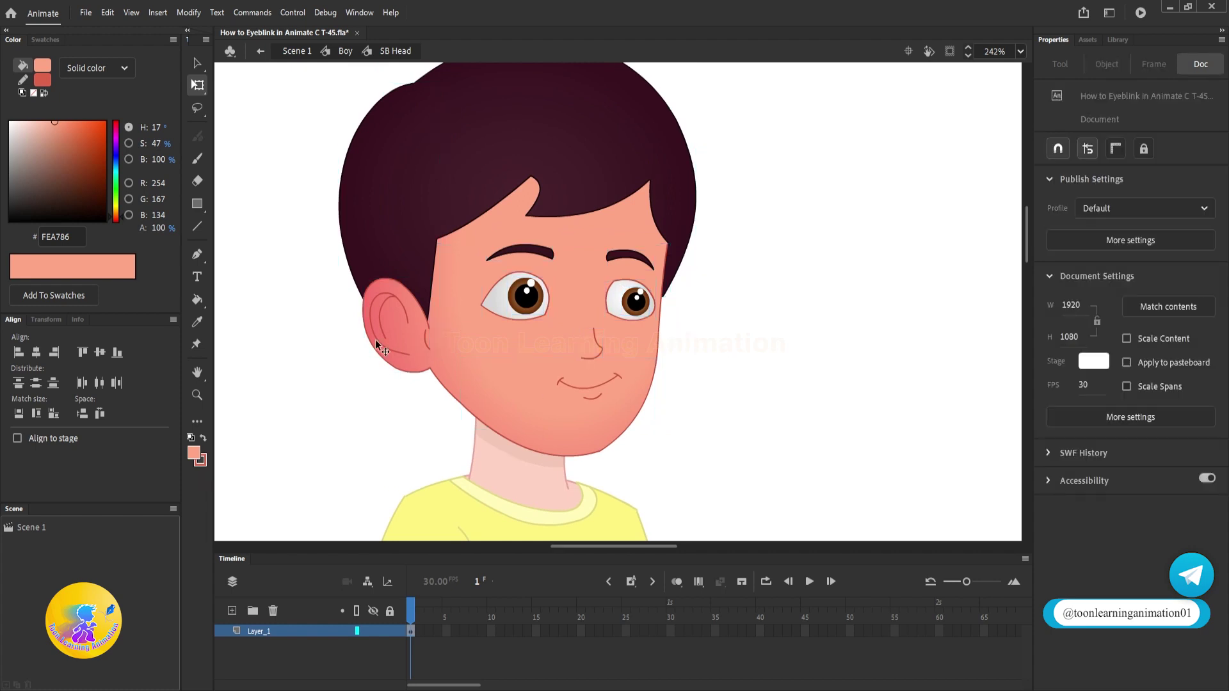
# Try moving the ear and the three hair pieces away from the head, and undo those moves
pyautogui.moveTo(373, 340); pyautogui.dragTo(297, 400)
pyautogui.moveTo(611, 144); pyautogui.dragTo(750, 24)
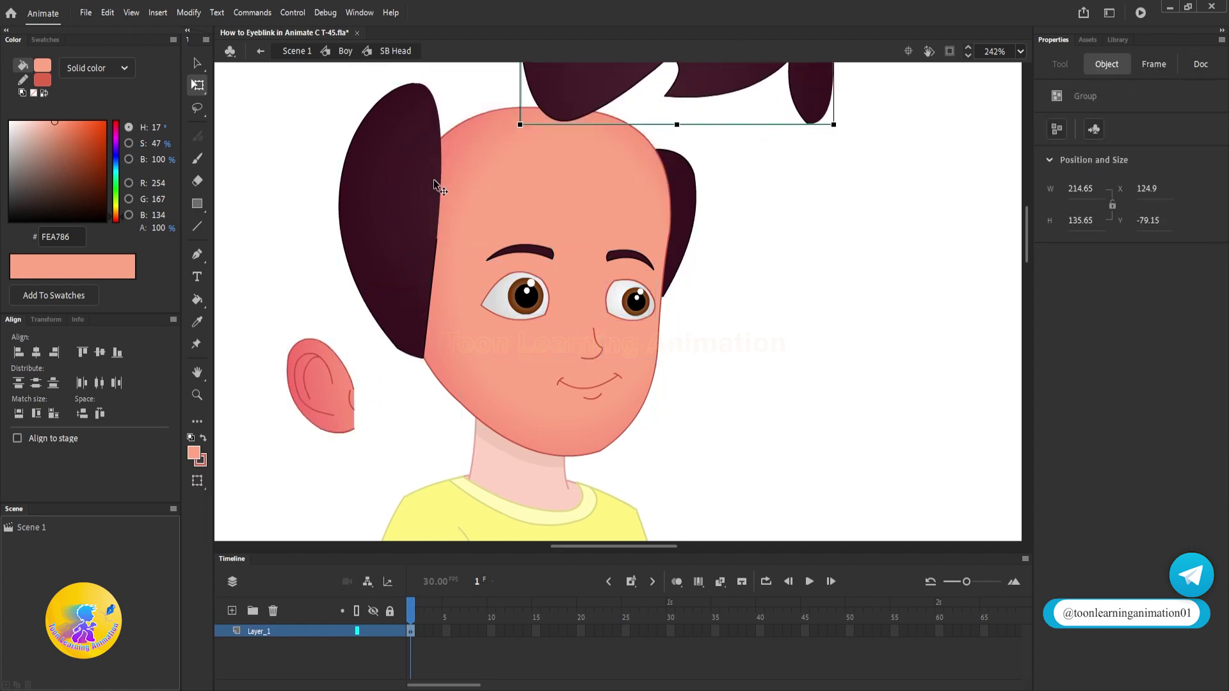
pyautogui.moveTo(433, 181); pyautogui.dragTo(293, 135)
pyautogui.moveTo(698, 218); pyautogui.dragTo(888, 189)
pyautogui.hotkey('ctrl', 'z')
pyautogui.hotkey('ctrl', 'z')
pyautogui.hotkey('ctrl', 'z')
pyautogui.hotkey('ctrl', 'z')
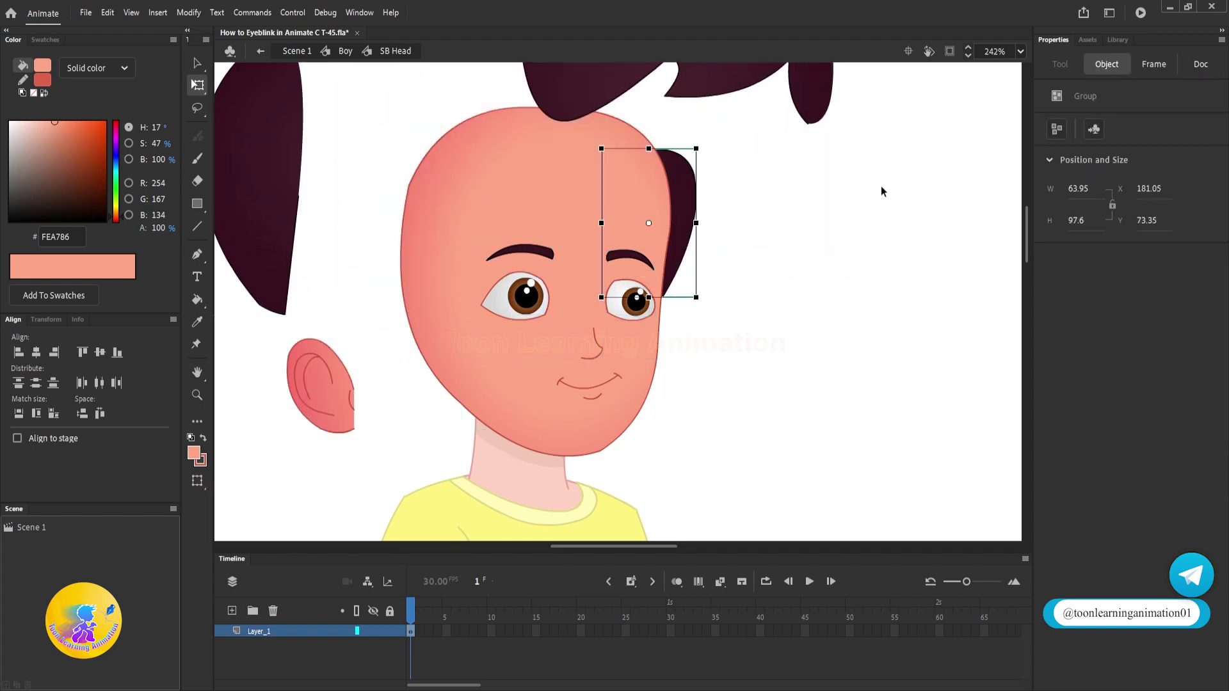
# Try moving the pupils, eye whites, nose and mouth off the face, and undo these and the earlier ear and hair moves
pyautogui.hotkey('ctrl', 'z')
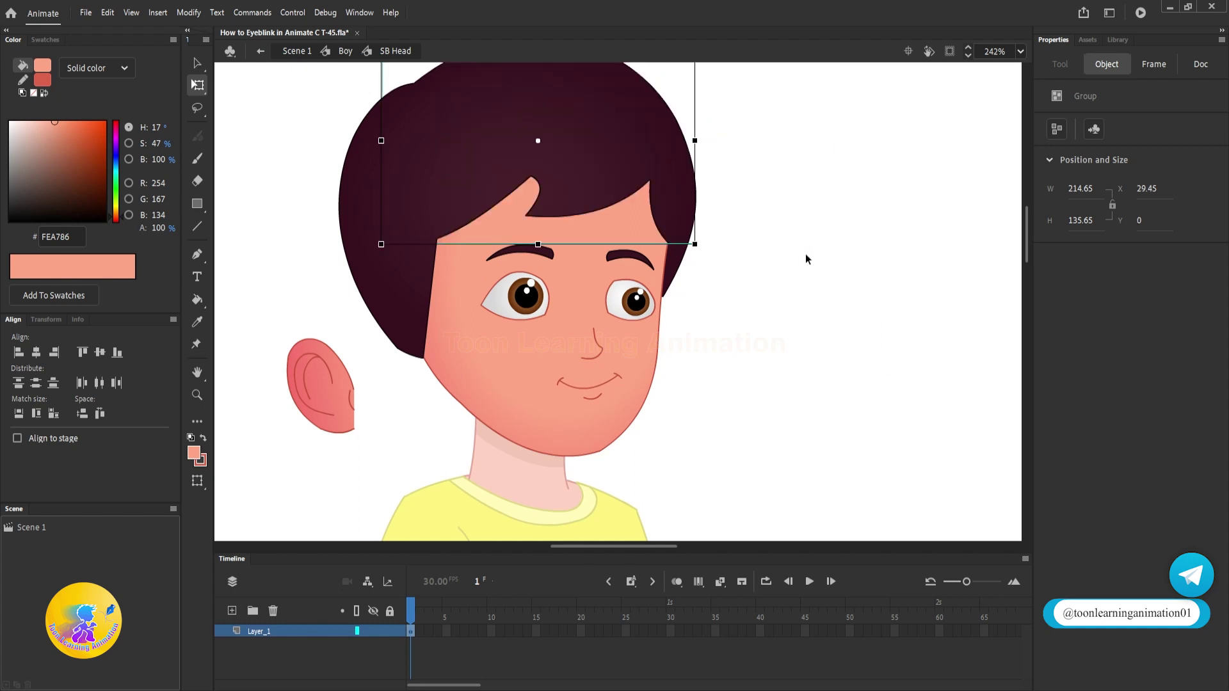
pyautogui.click(781, 328)
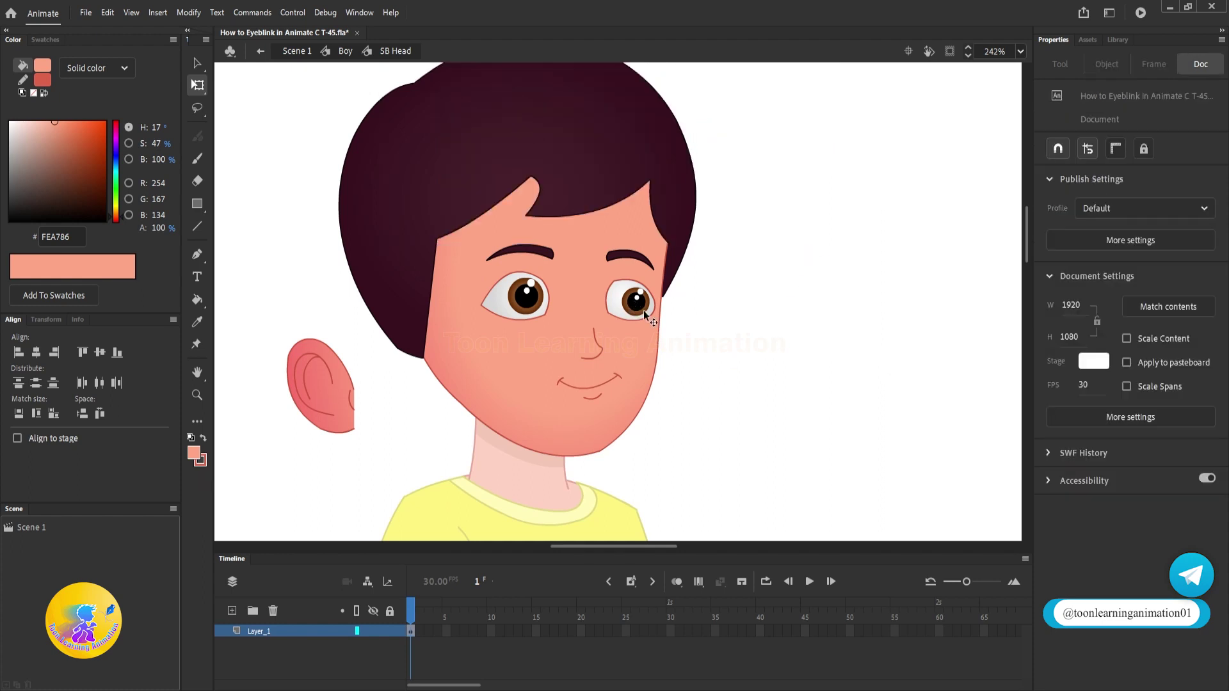
pyautogui.moveTo(647, 315); pyautogui.dragTo(745, 293)
pyautogui.moveTo(527, 296); pyautogui.dragTo(455, 311)
pyautogui.moveTo(626, 302); pyautogui.dragTo(707, 354)
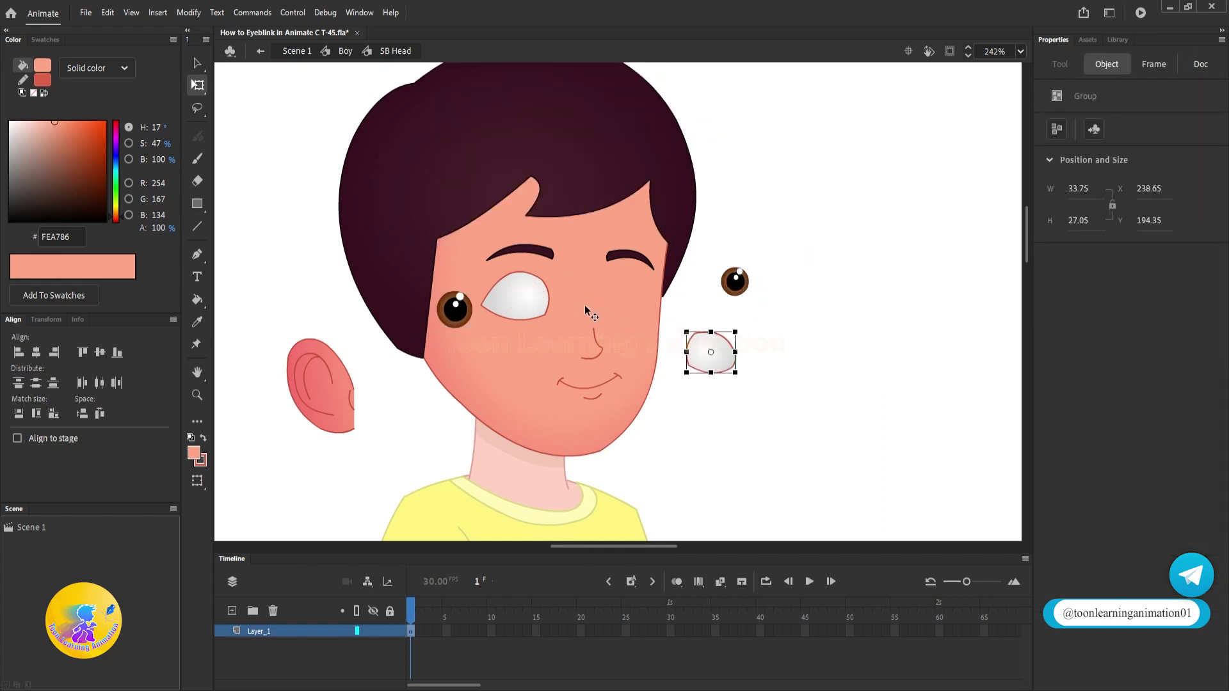
pyautogui.moveTo(547, 307); pyautogui.dragTo(493, 357)
pyautogui.moveTo(602, 355); pyautogui.dragTo(667, 362)
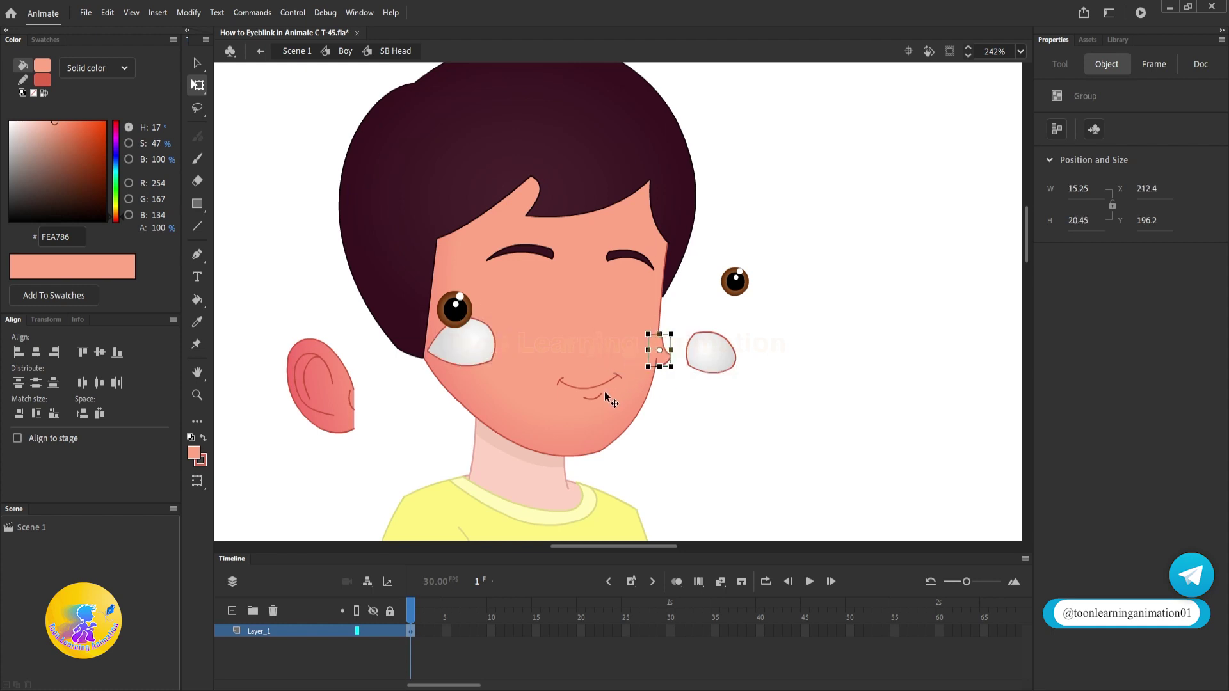
pyautogui.moveTo(605, 396); pyautogui.dragTo(563, 437)
pyautogui.hotkey('ctrl', 'z')
pyautogui.hotkey('ctrl', 'z')
pyautogui.hotkey('ctrl', 'z')
pyautogui.hotkey('ctrl', 'z')
pyautogui.hotkey('ctrl', 'z')
pyautogui.hotkey('ctrl', 'z')
pyautogui.hotkey('ctrl', 'z')
pyautogui.hotkey('ctrl', 'z')
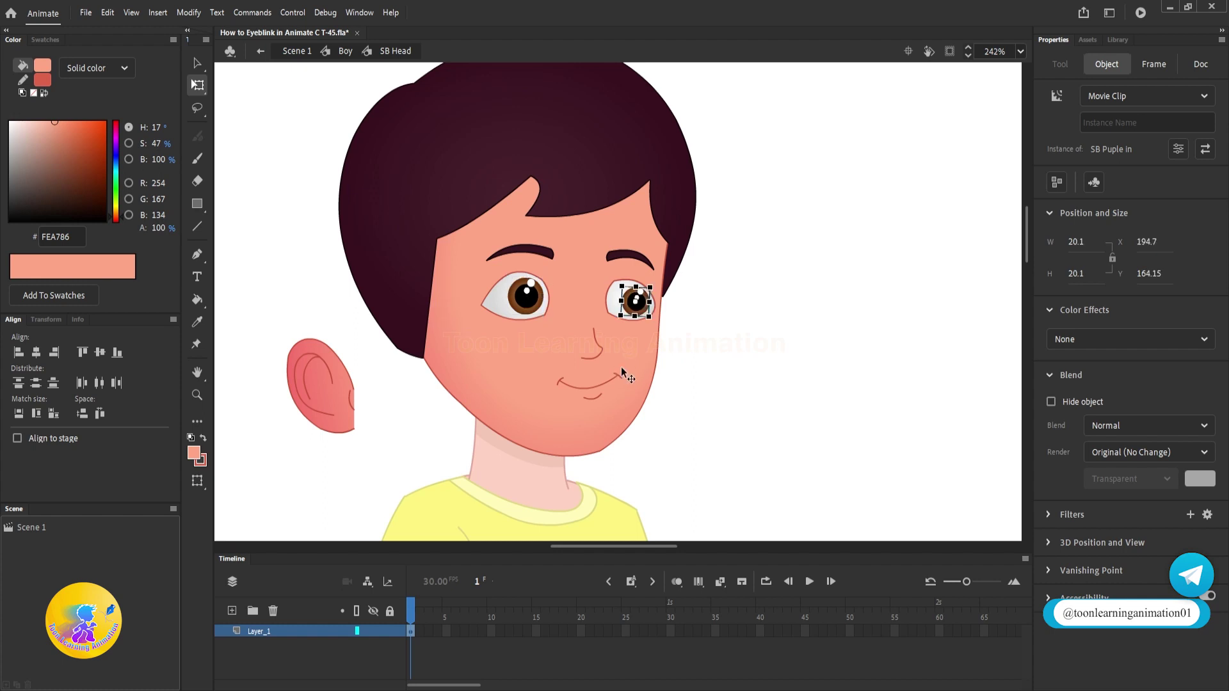
pyautogui.hotkey('ctrl', 'z')
pyautogui.hotkey('ctrl', 'z')
pyautogui.hotkey('ctrl', 'z')
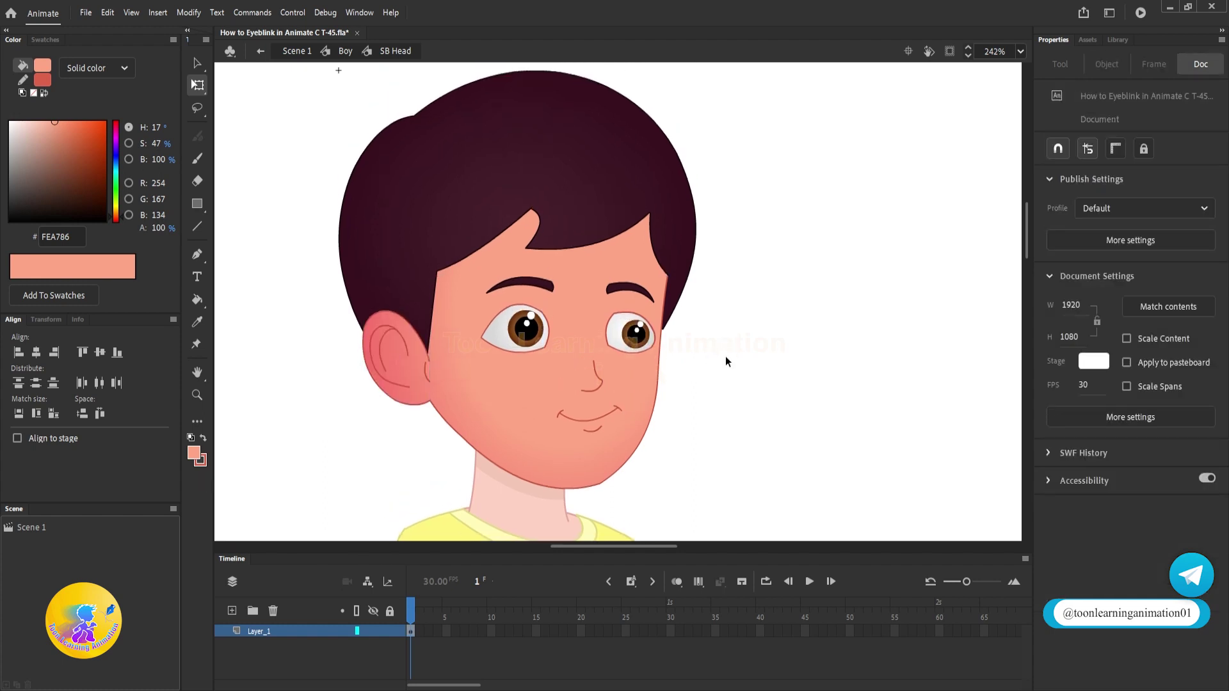
pyautogui.hotkey('ctrl', 'z')
pyautogui.hotkey('ctrl', 'z')
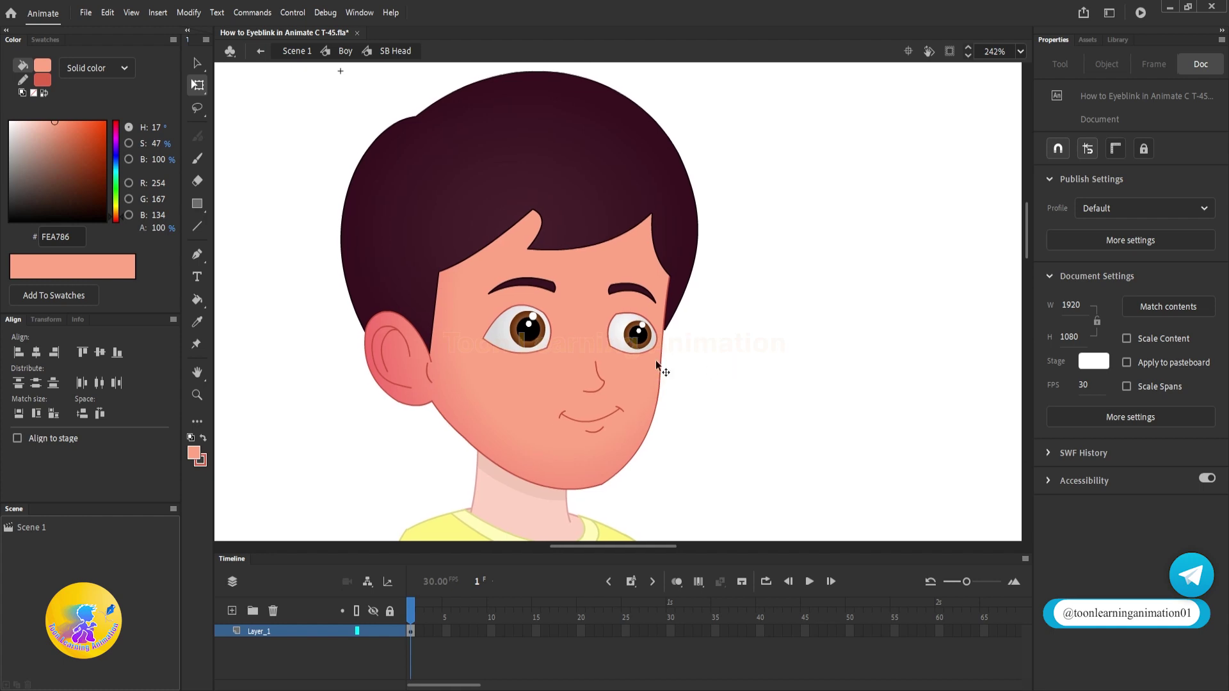
# Convert both pupils, both eye whites and both eyebrows together into one Graphic symbol named Eyes
pyautogui.click(529, 333)
pyautogui.scroll(3, 529, 332)
pyautogui.keyDown('shift'); pyautogui.click(464, 334); pyautogui.keyUp('shift')
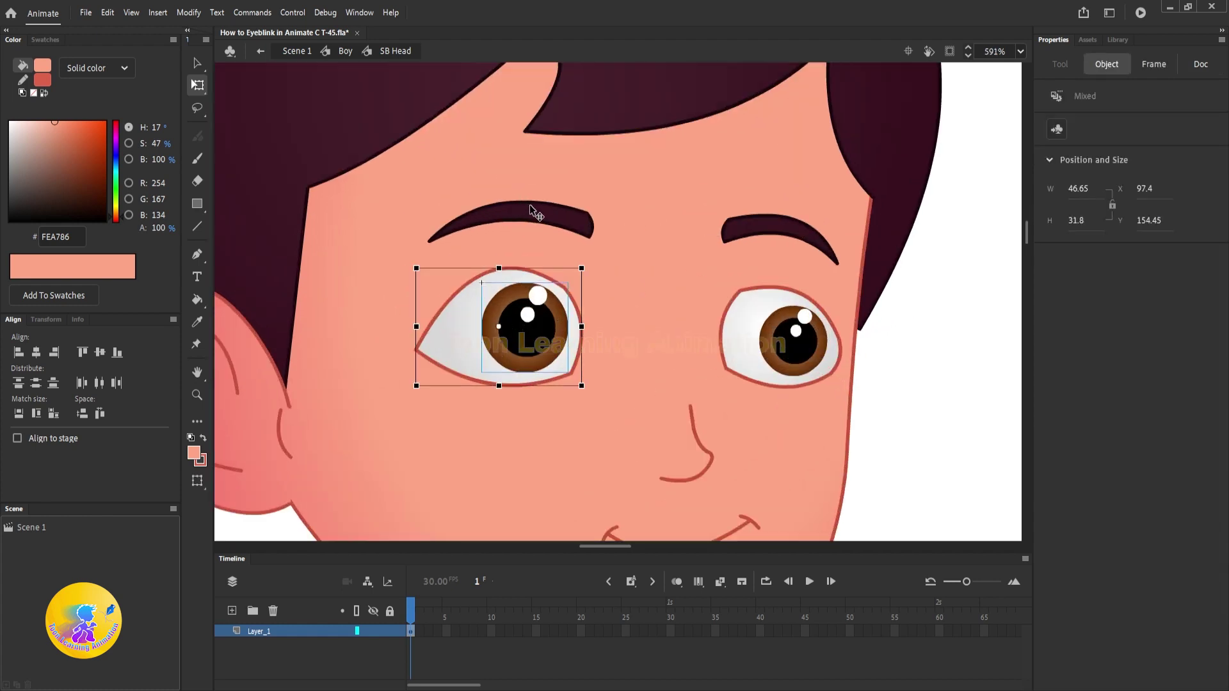
pyautogui.keyDown('shift'); pyautogui.click(532, 214); pyautogui.keyUp('shift')
pyautogui.keyDown('shift'); pyautogui.click(733, 227); pyautogui.keyUp('shift')
pyautogui.keyDown('shift'); pyautogui.click(734, 335); pyautogui.keyUp('shift')
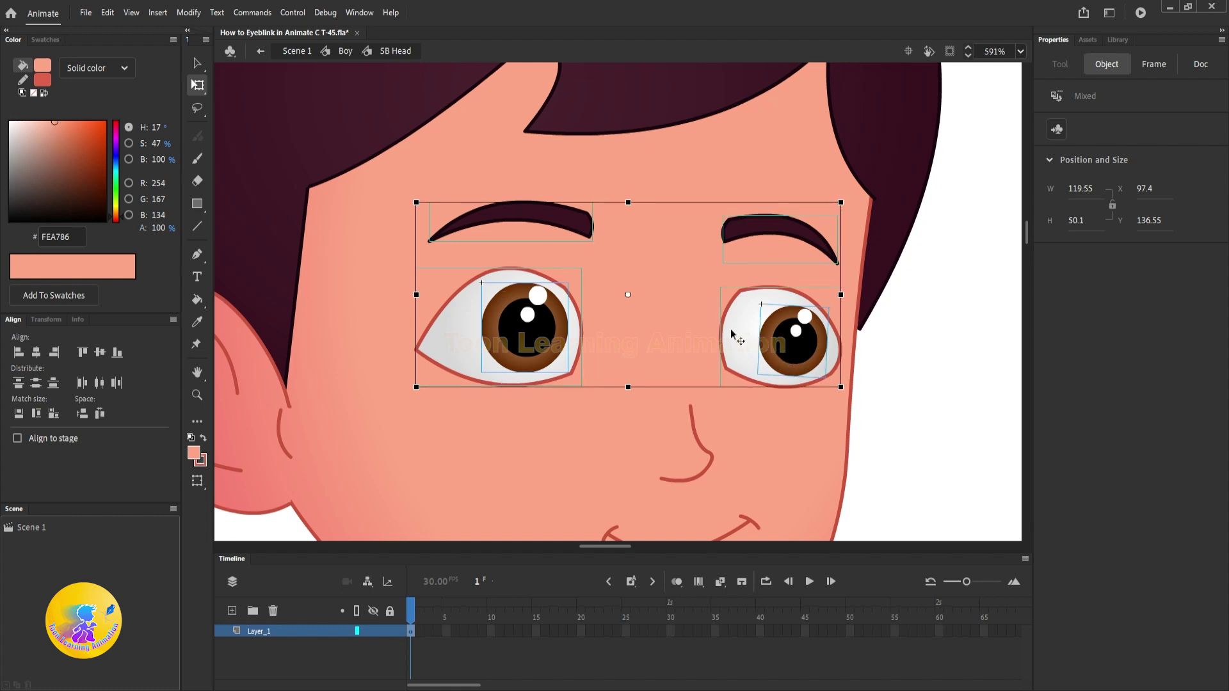
pyautogui.press('F8')
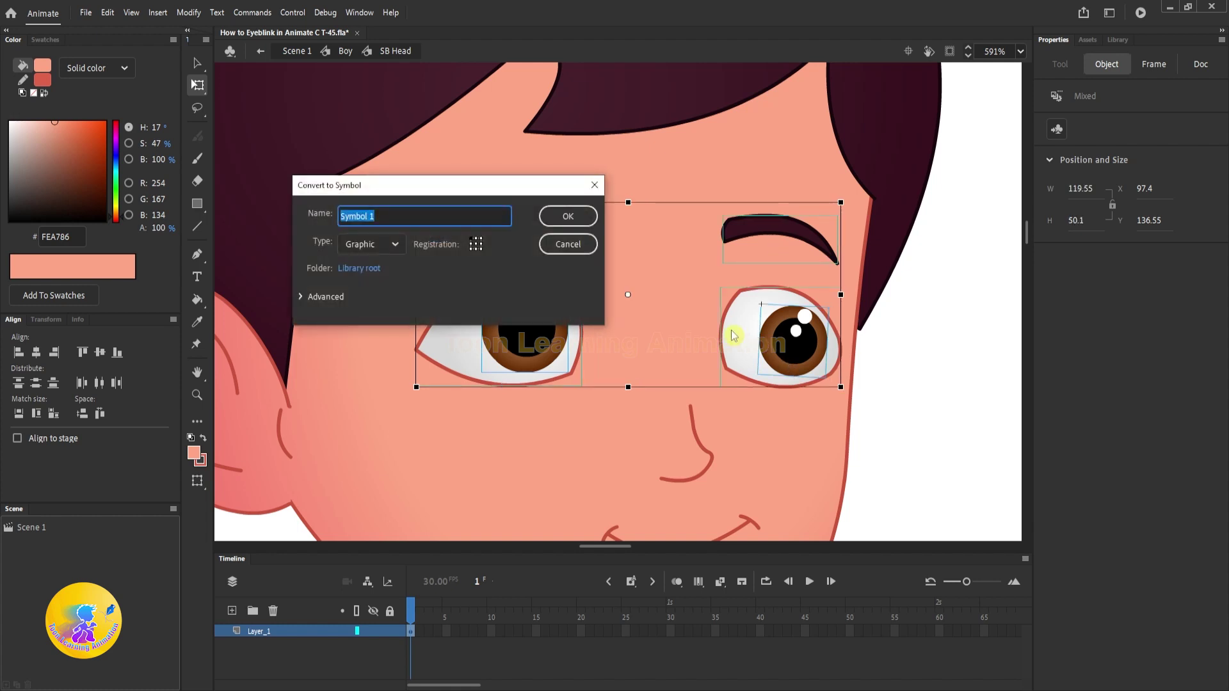
pyautogui.write('Eyes')
pyautogui.press('Return')
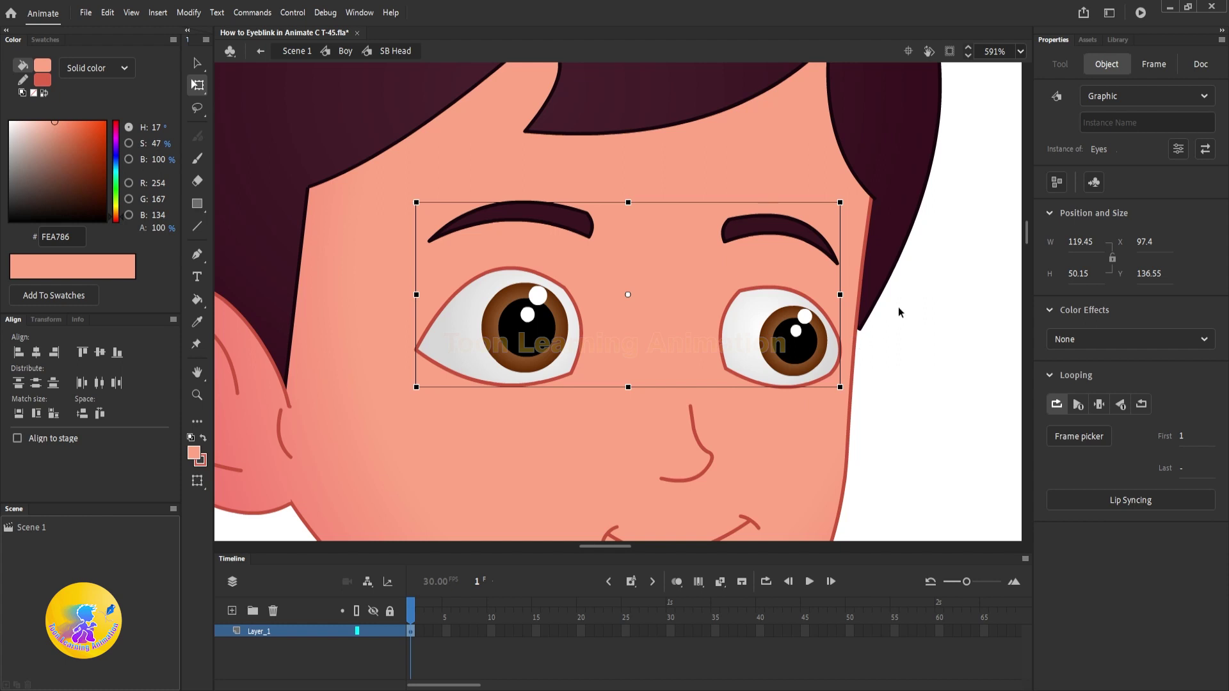
# Open the Eyes symbol for editing in place and deselect its parts
pyautogui.doubleClick(808, 350)
pyautogui.scroll(-1, 785, 290)
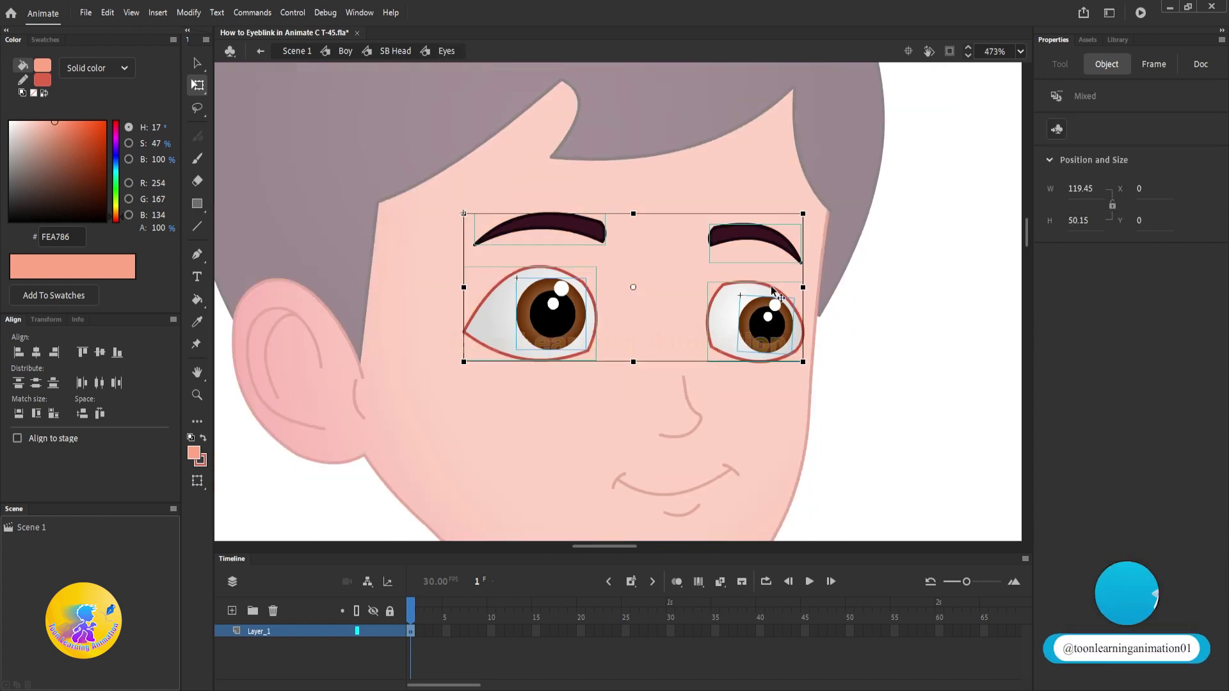
pyautogui.scroll(1, 571, 288)
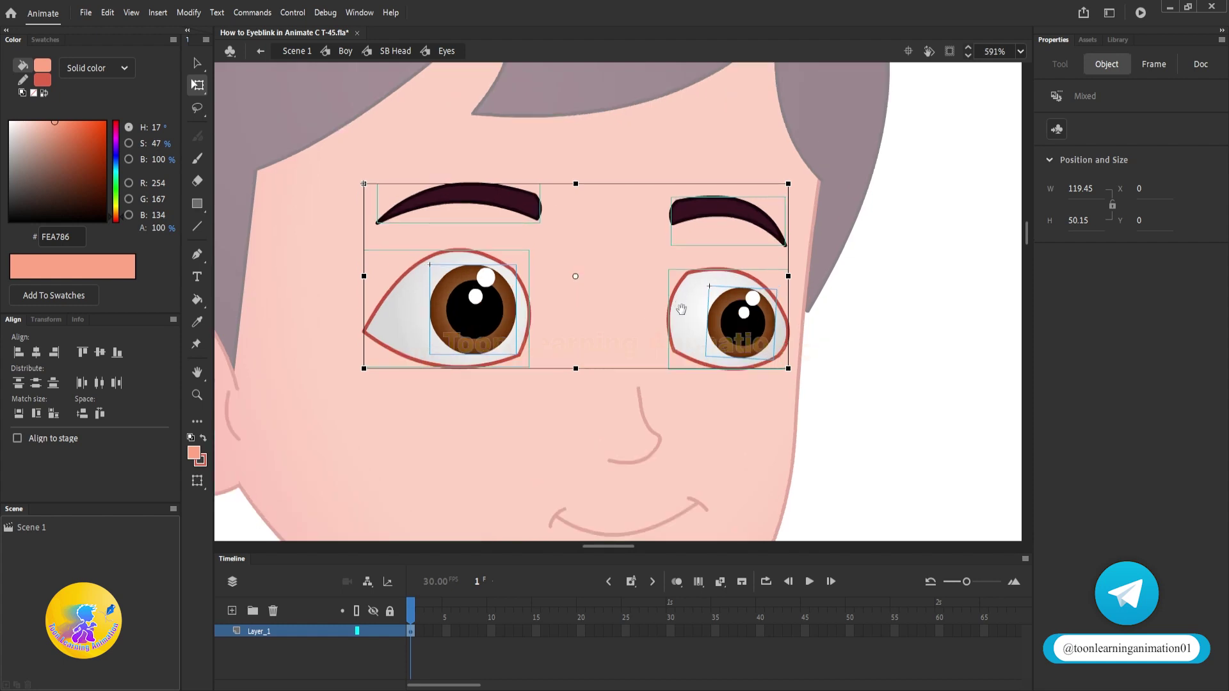
pyautogui.moveTo(818, 326); pyautogui.dragTo(912, 345)
pyautogui.click(861, 348)
# Convert the eyebrow above the larger eye, nearer the ear, into a Graphic symbol named Eyebrow
pyautogui.click(598, 216)
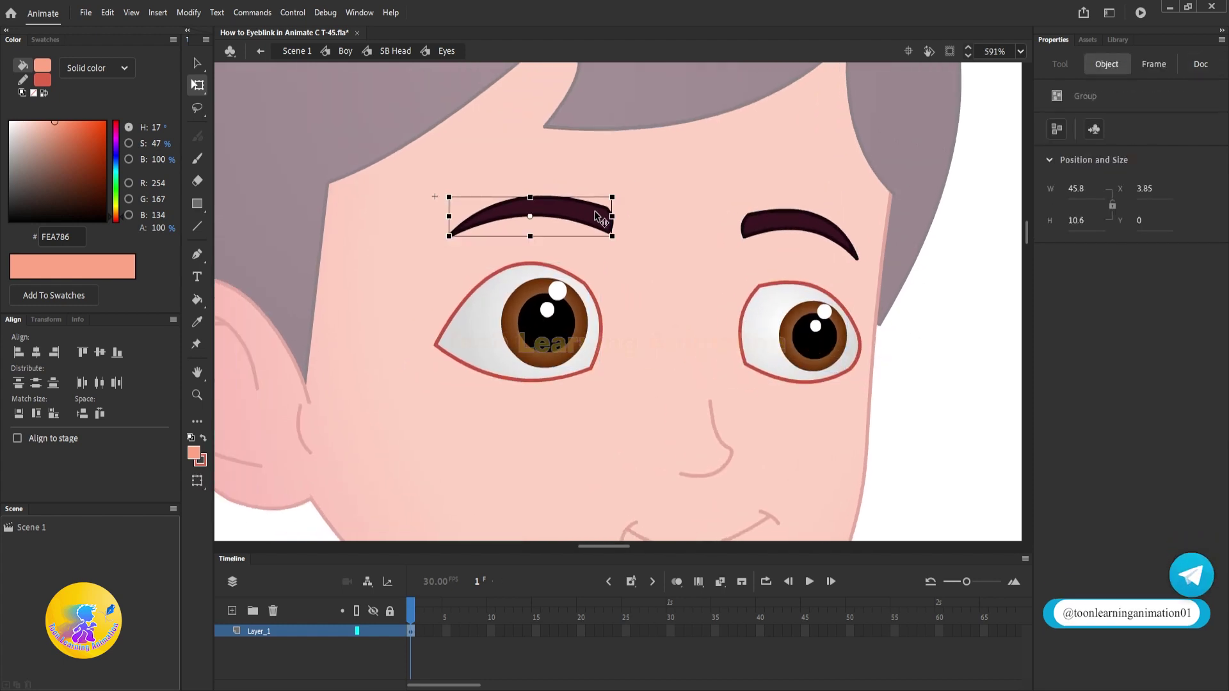
pyautogui.press('F8')
pyautogui.write('Eyebr')
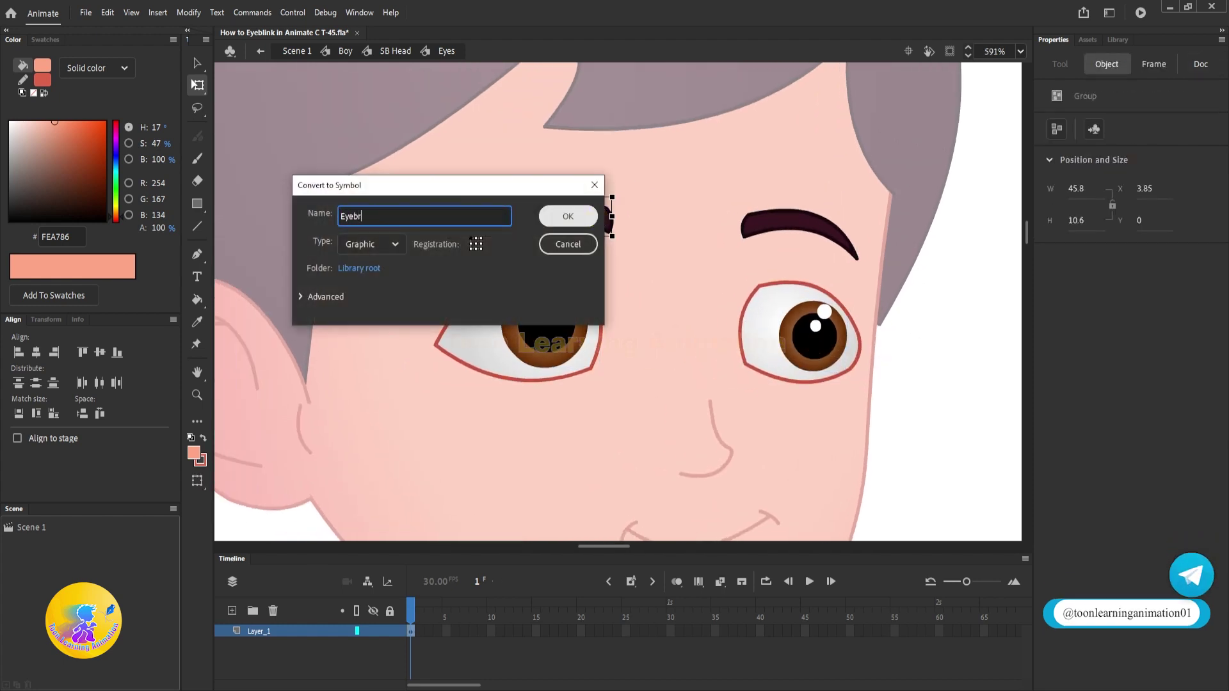
pyautogui.write('oew')
pyautogui.press('Return')
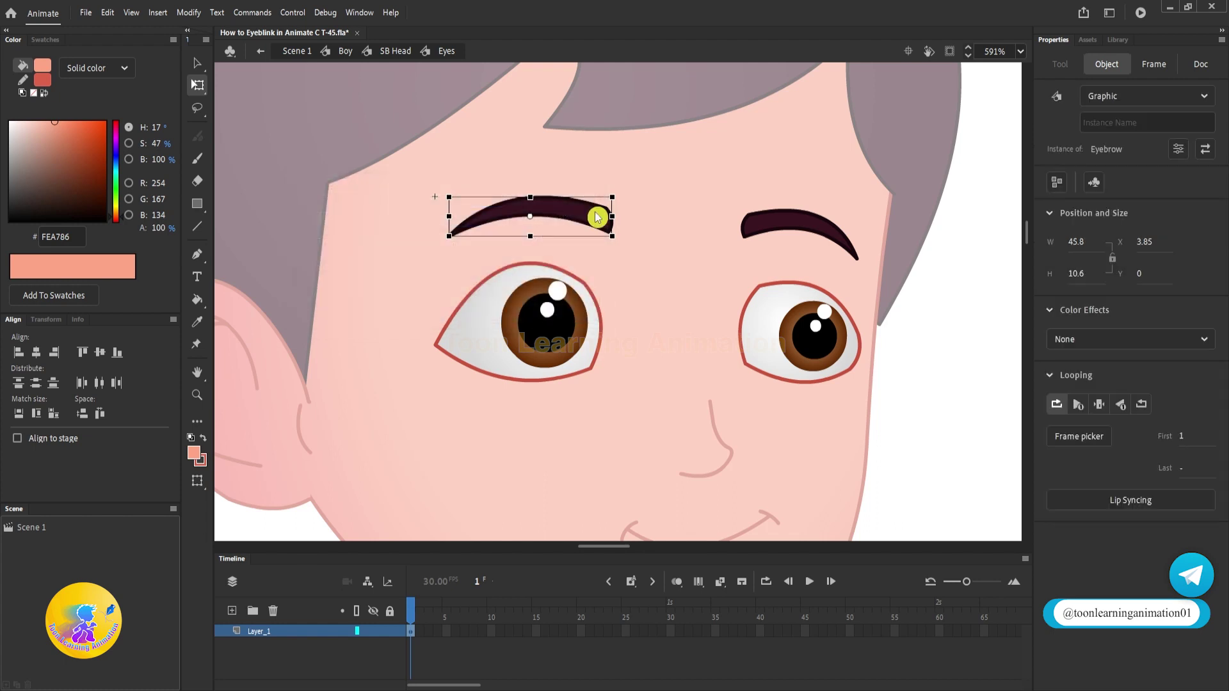
# Convert the eyebrow above the smaller eye into a Graphic symbol named Eyebrow2
pyautogui.click(776, 228)
pyautogui.press('F8')
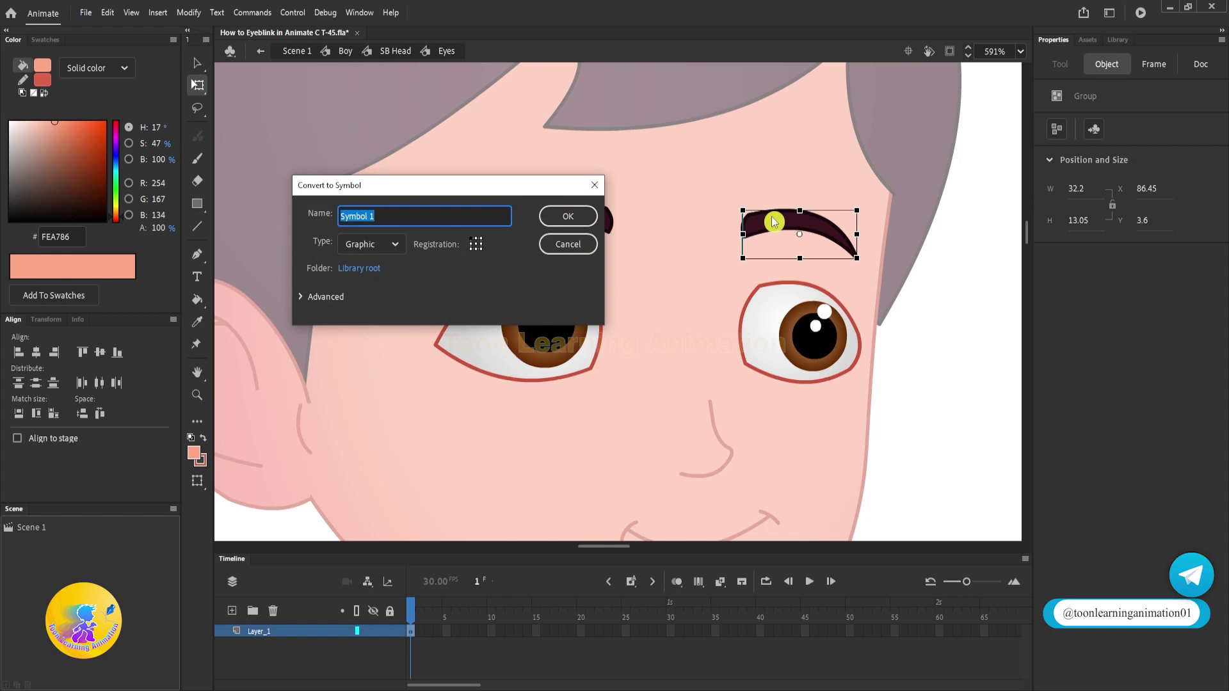
pyautogui.write('Eyebrow2')
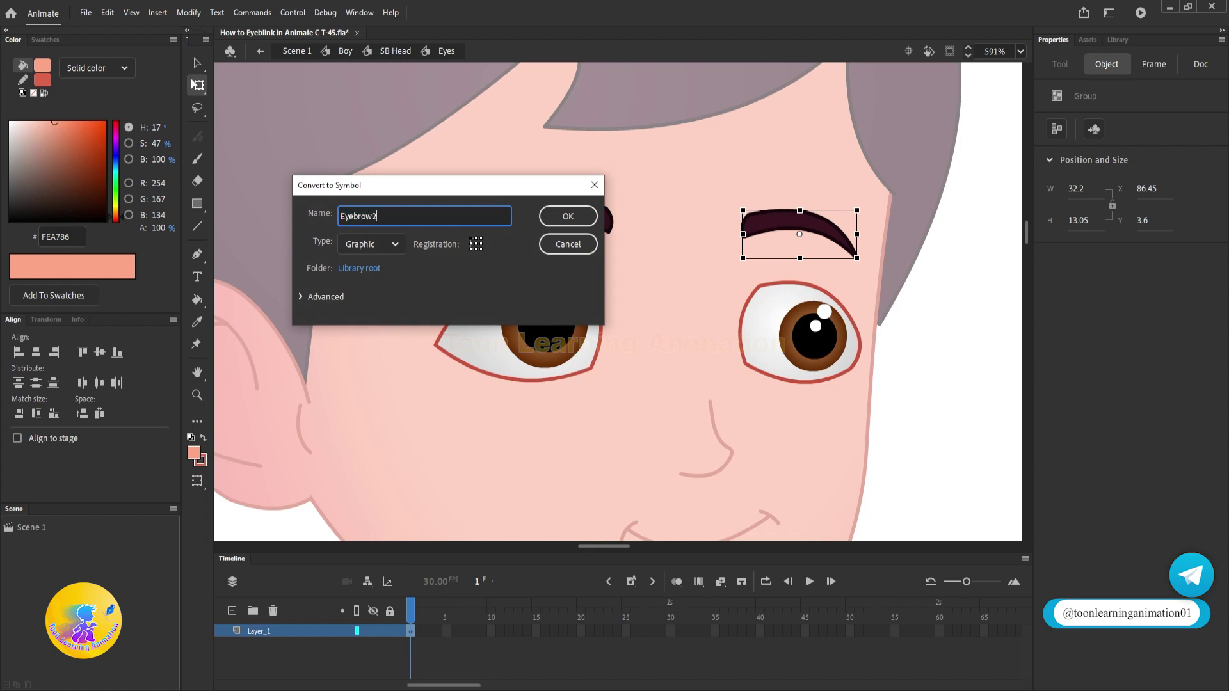
pyautogui.press('Return')
# Convert the pupil of the larger eye into a Graphic symbol named Eyeball
pyautogui.click(562, 306)
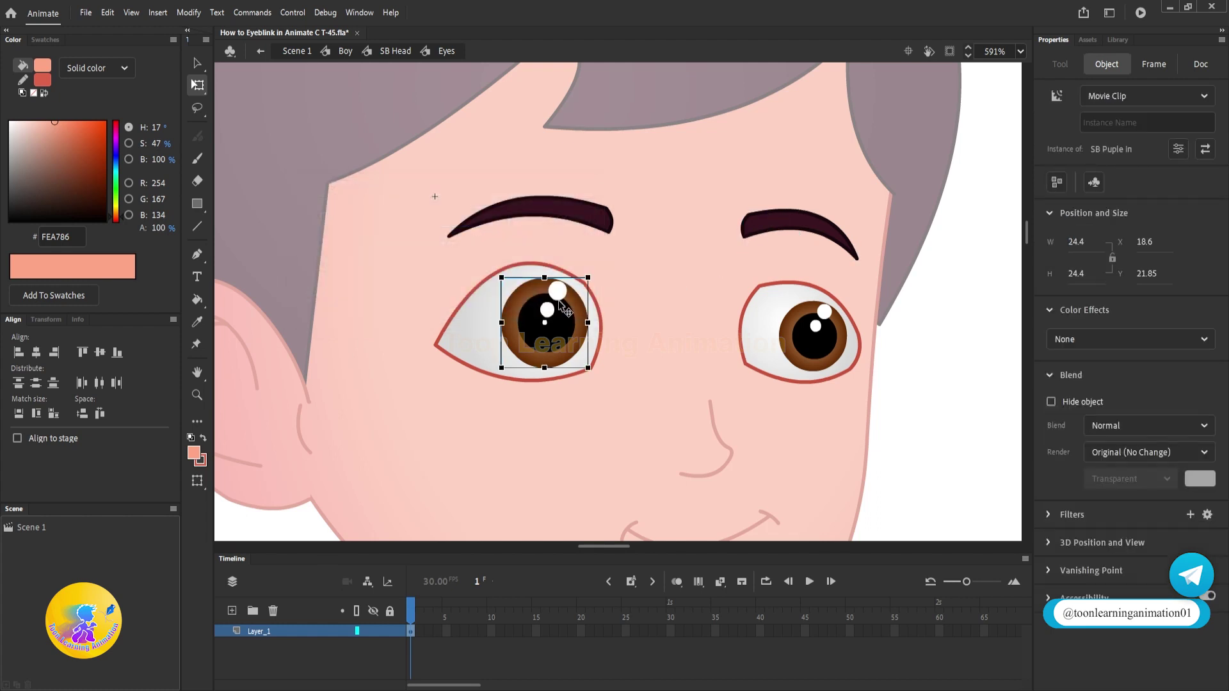
pyautogui.press('F8')
pyautogui.write('Eyebal')
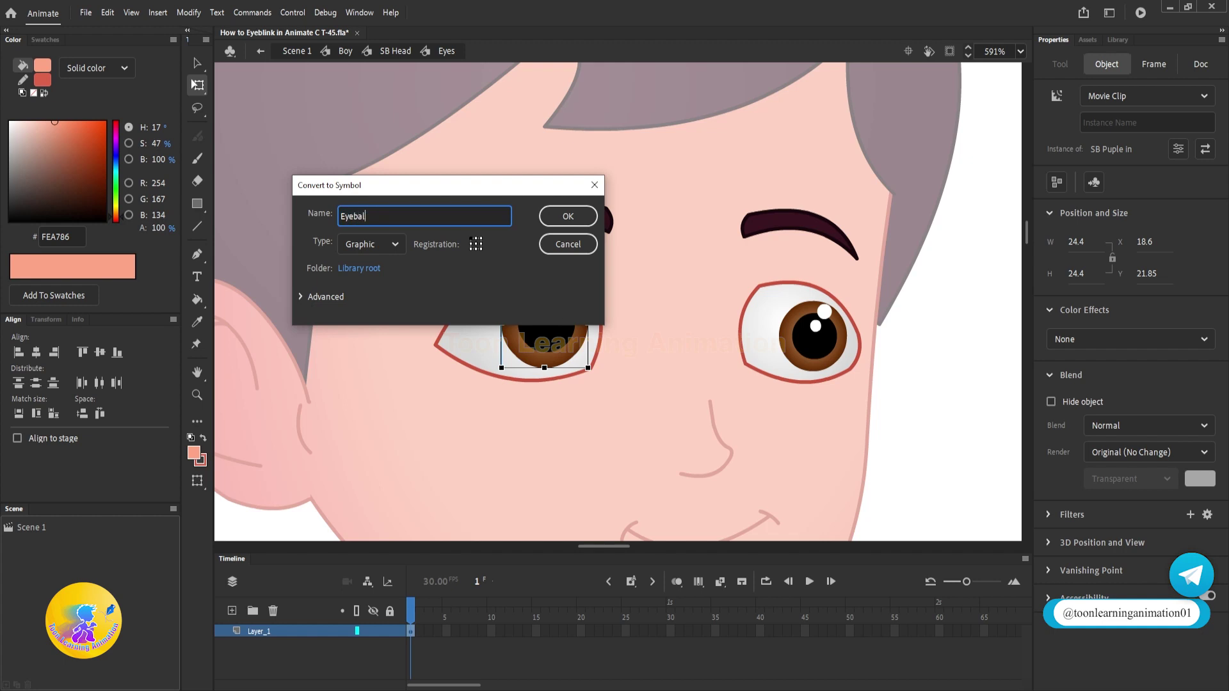
pyautogui.write('l')
pyautogui.press('Return')
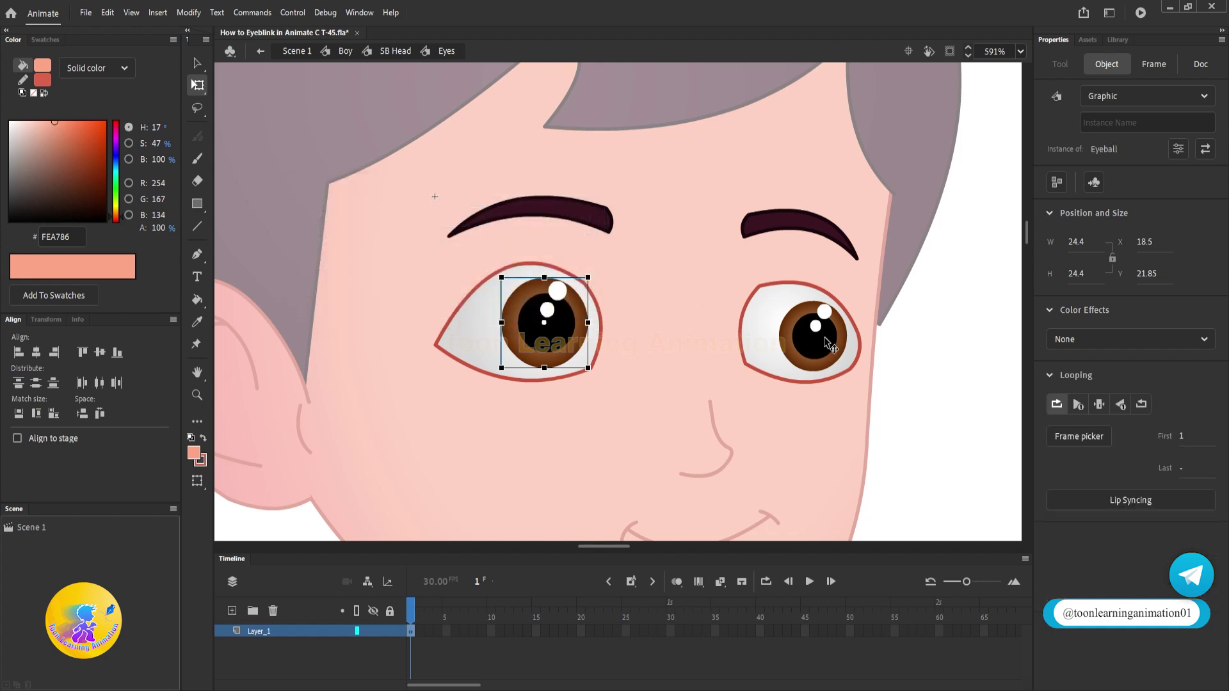
# Convert the pupil of the smaller eye into a Graphic symbol named Eyeball2
pyautogui.click(830, 345)
pyautogui.press('F8')
pyautogui.write('Eyeball')
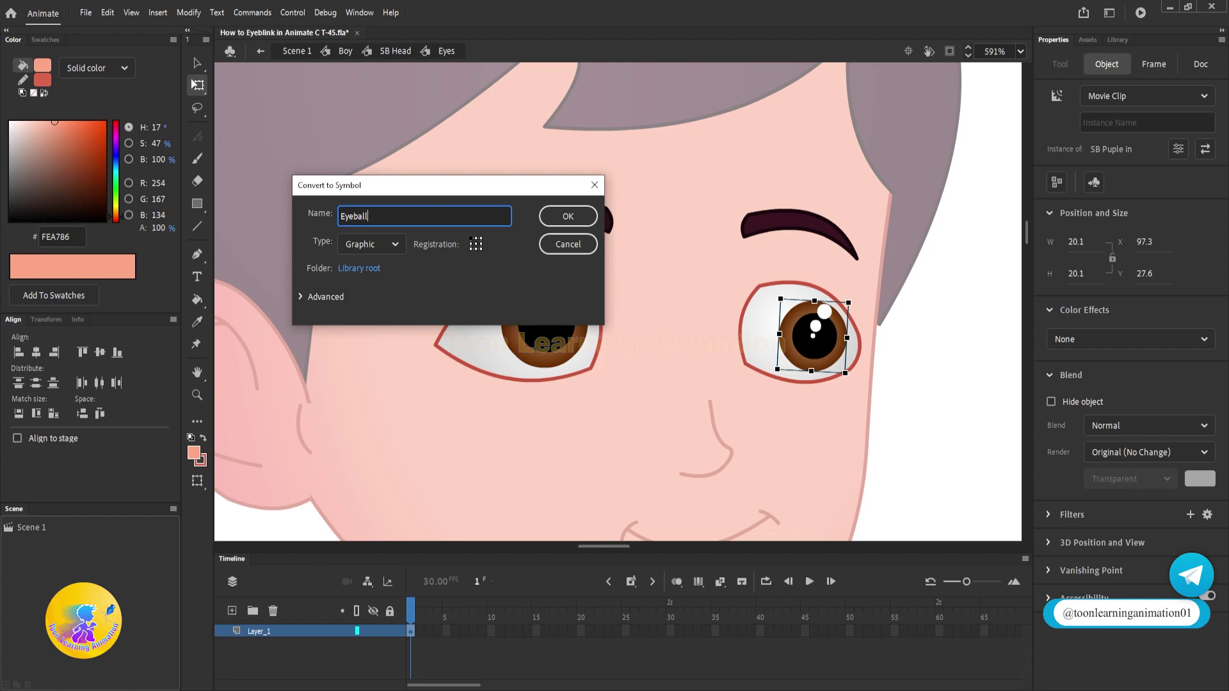
pyautogui.press('Return')
pyautogui.click(819, 334)
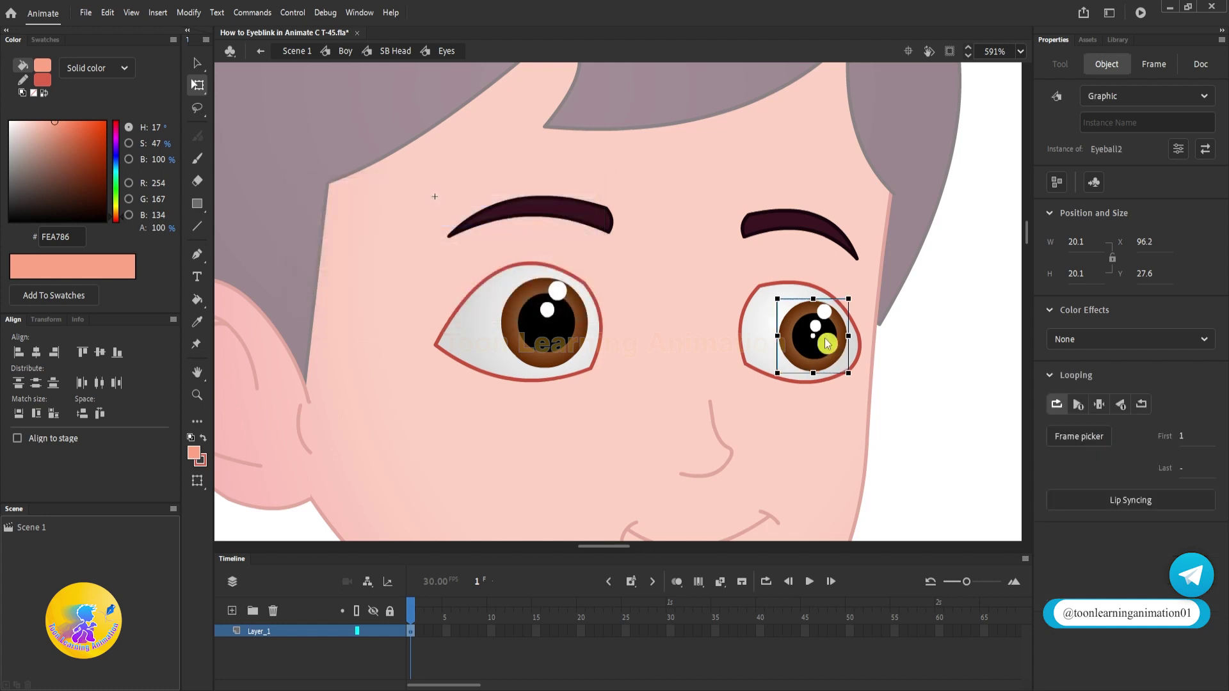
# Convert the larger eye's white into a Graphic symbol named White Eye and send it to the back, behind its pupil
pyautogui.click(469, 339)
pyautogui.press('F8')
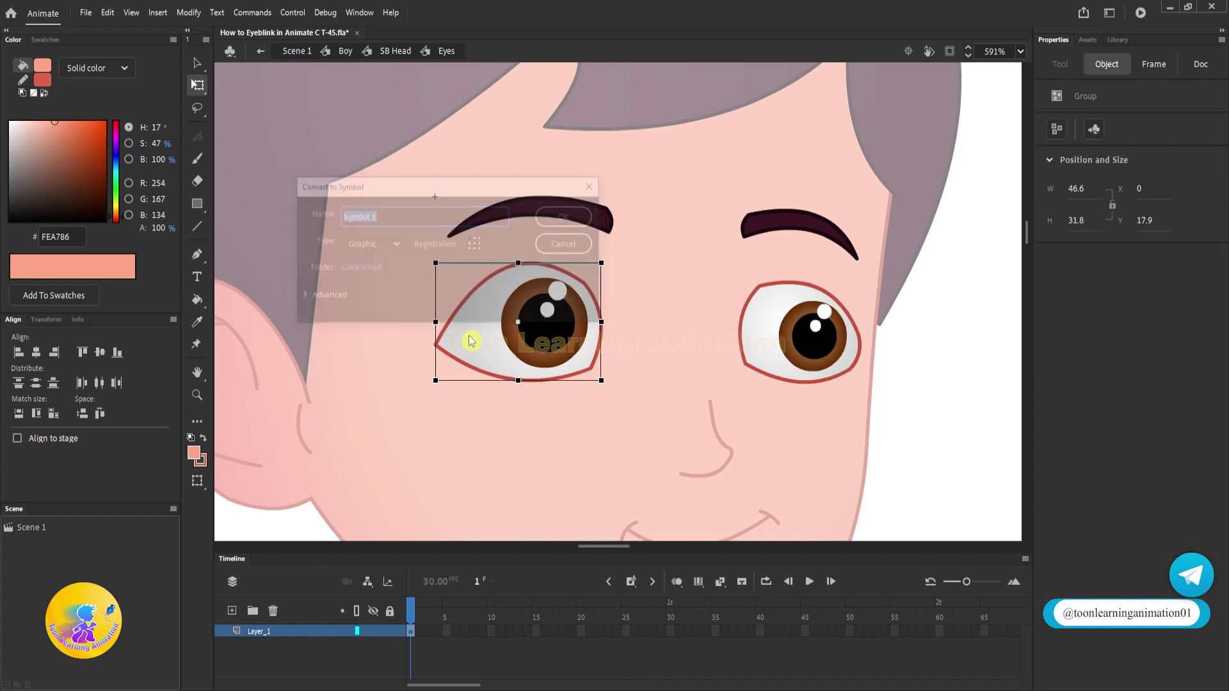
pyautogui.write('White ')
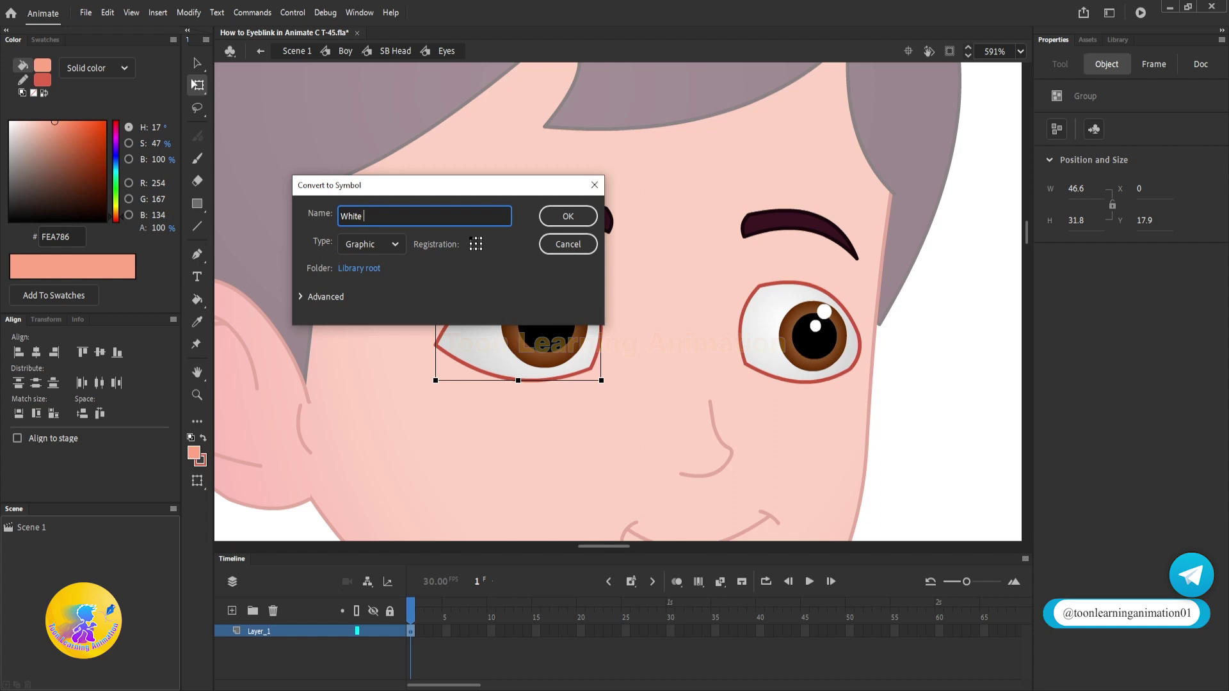
pyautogui.write('Eye')
pyautogui.press('Return')
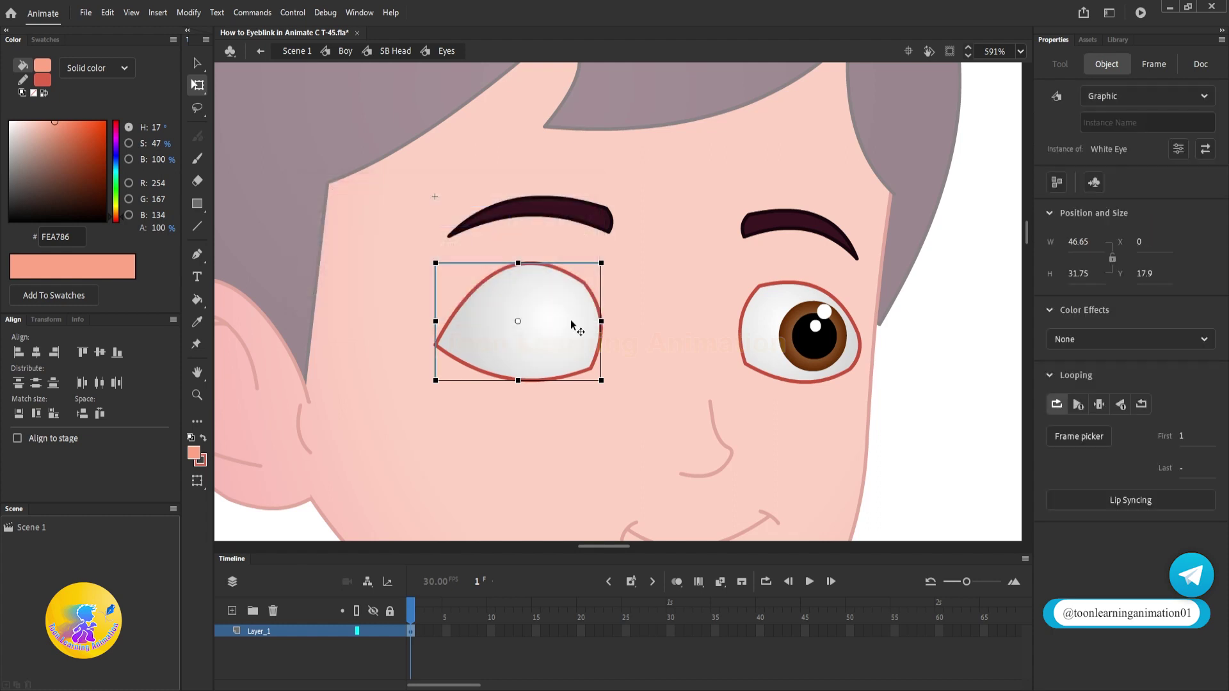
pyautogui.rightClick(571, 320)
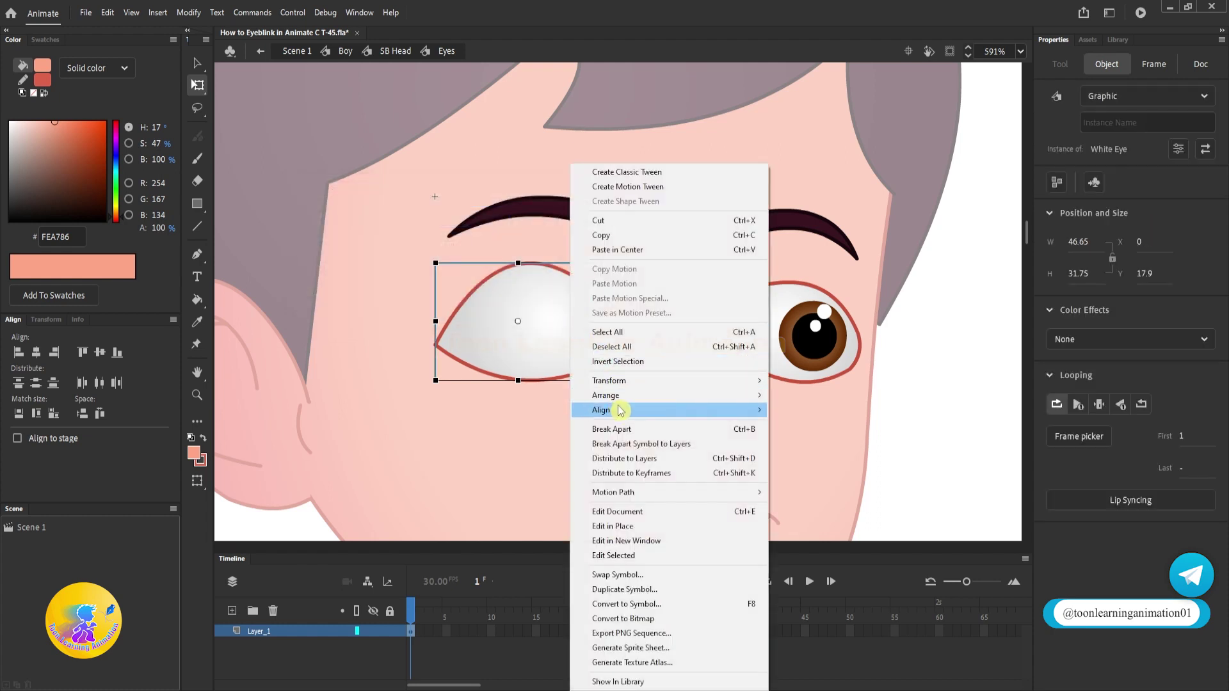
pyautogui.moveTo(618, 395)
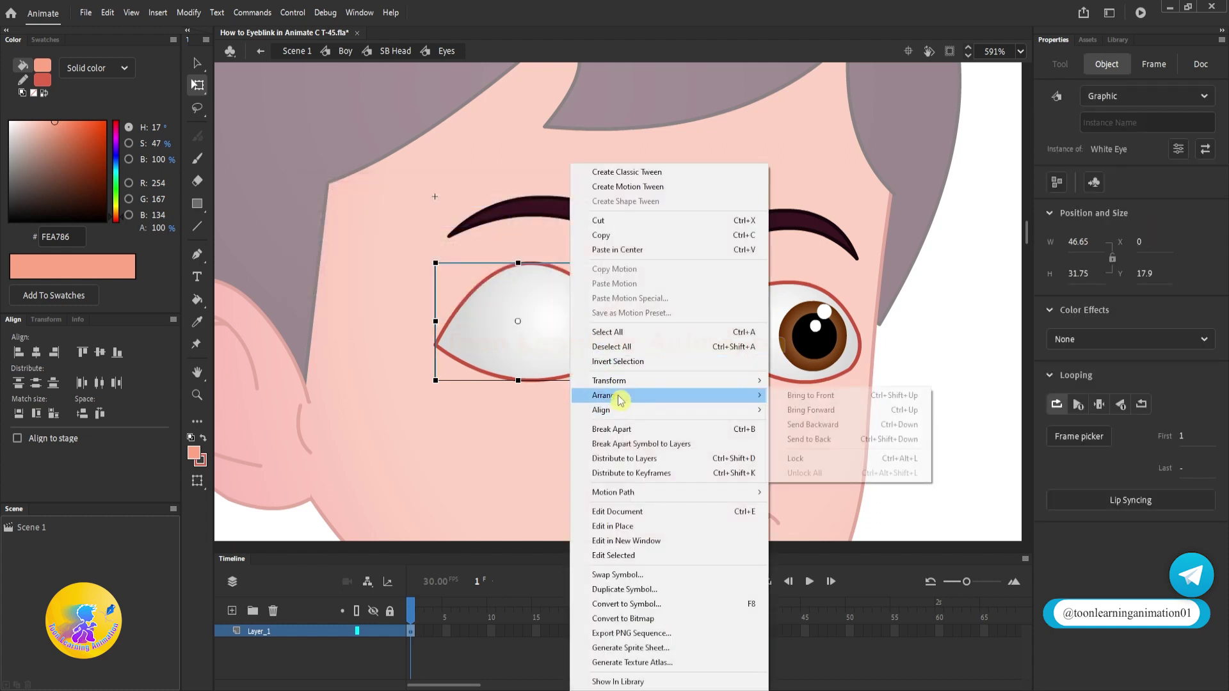
pyautogui.click(815, 441)
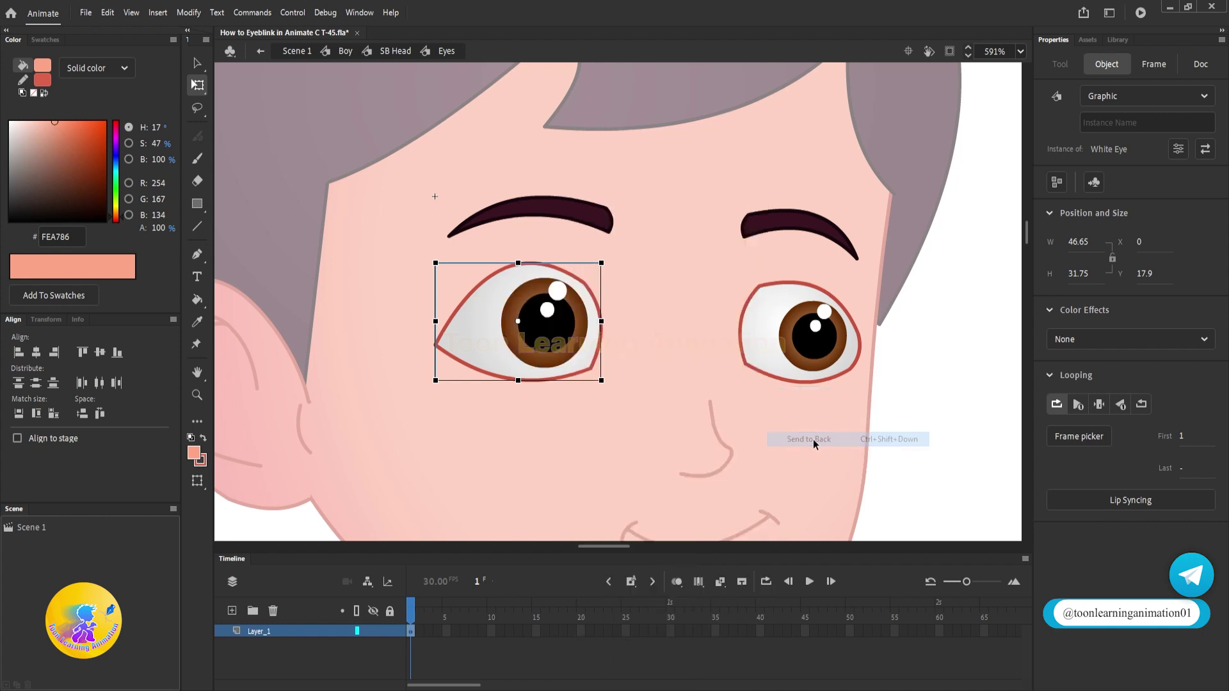
# Convert the smaller eye's white into a Graphic symbol named White Eye2 and send it to the back, behind its pupil
pyautogui.click(756, 338)
pyautogui.press('F8')
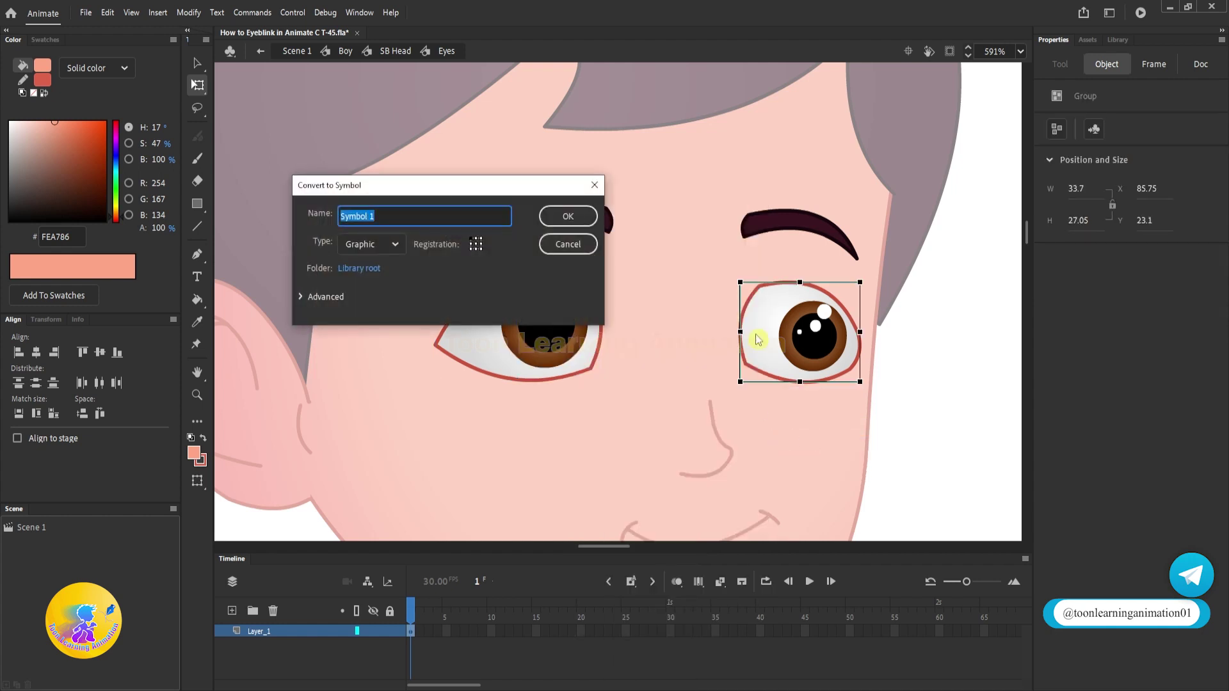
pyautogui.write('White Eye2')
pyautogui.press('Return')
pyautogui.rightClick(751, 336)
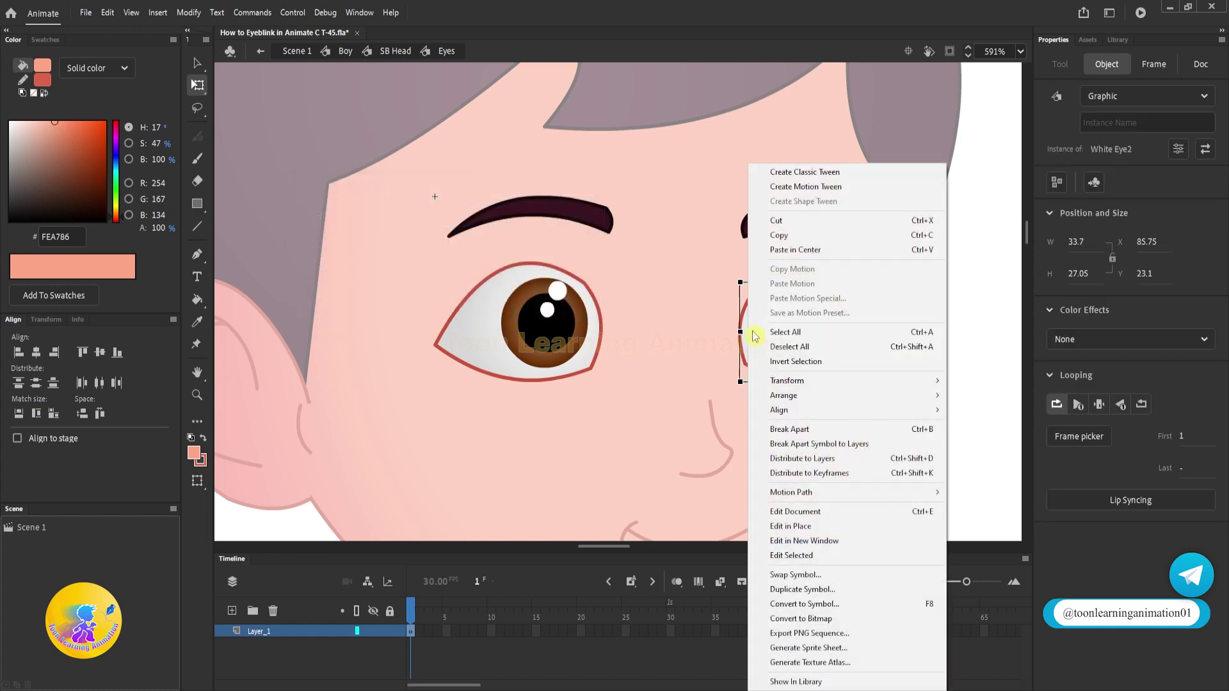
pyautogui.moveTo(788, 395)
pyautogui.click(1018, 441)
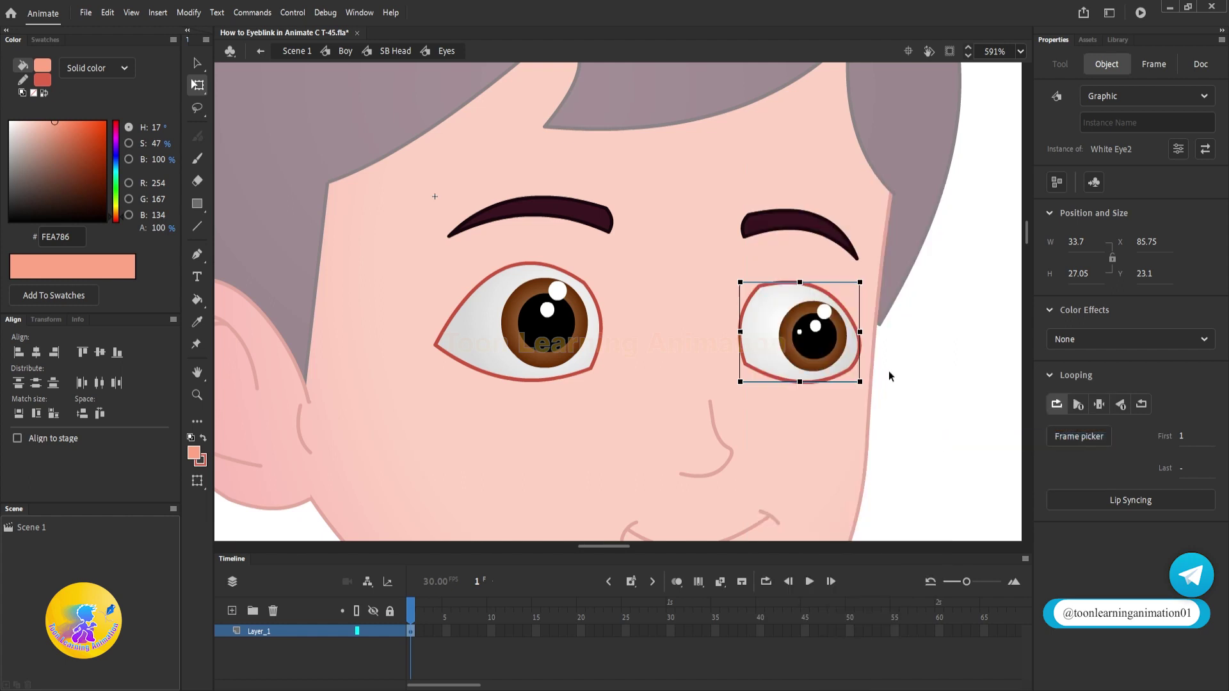
# Select all six eye and eyebrow symbols and set their looping to play a single frame
pyautogui.moveTo(455, 160); pyautogui.dragTo(902, 431)
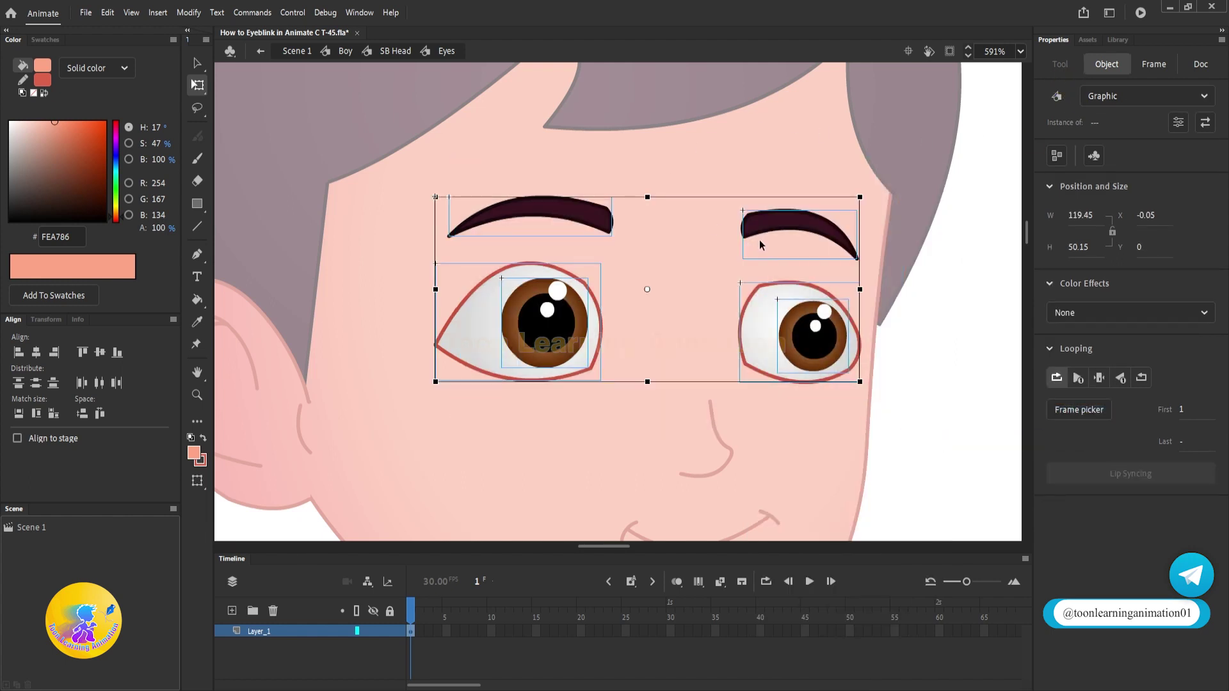
pyautogui.click(1099, 378)
pyautogui.click(1099, 377)
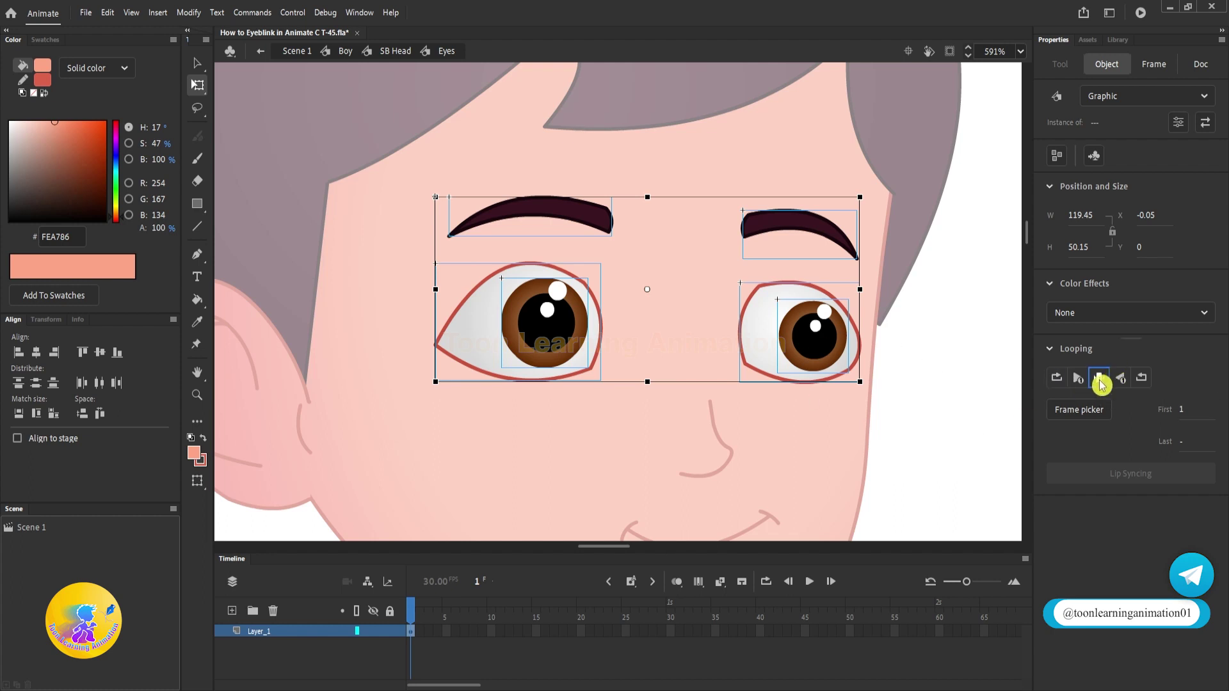
pyautogui.moveTo(905, 391); pyautogui.dragTo(879, 347)
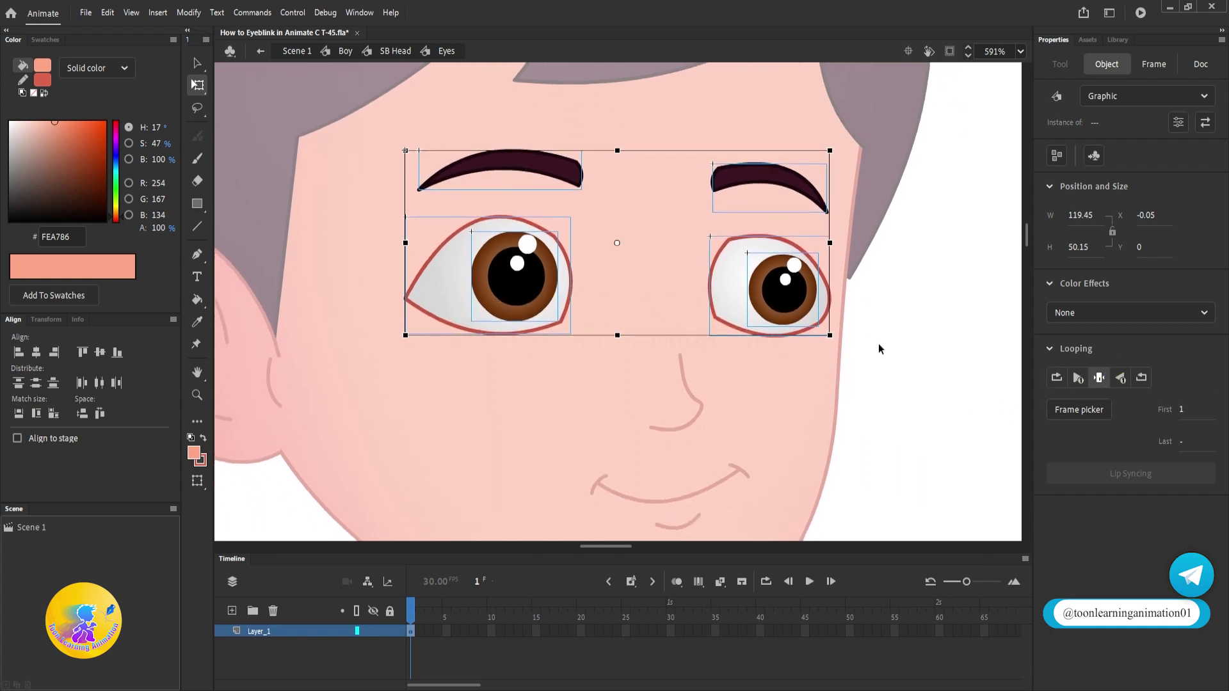
# Select both pupil symbols and set their looping to play the graphic in a loop
pyautogui.click(878, 337)
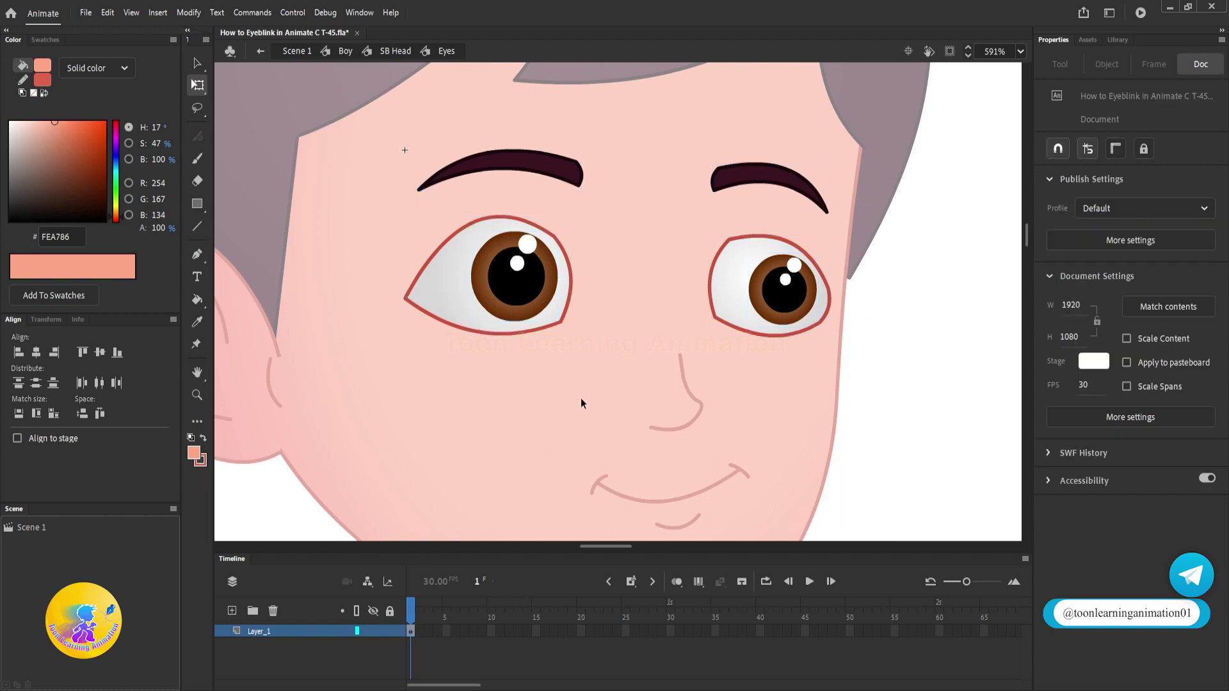
pyautogui.click(505, 272)
pyautogui.keyDown('shift'); pyautogui.click(802, 286); pyautogui.keyUp('shift')
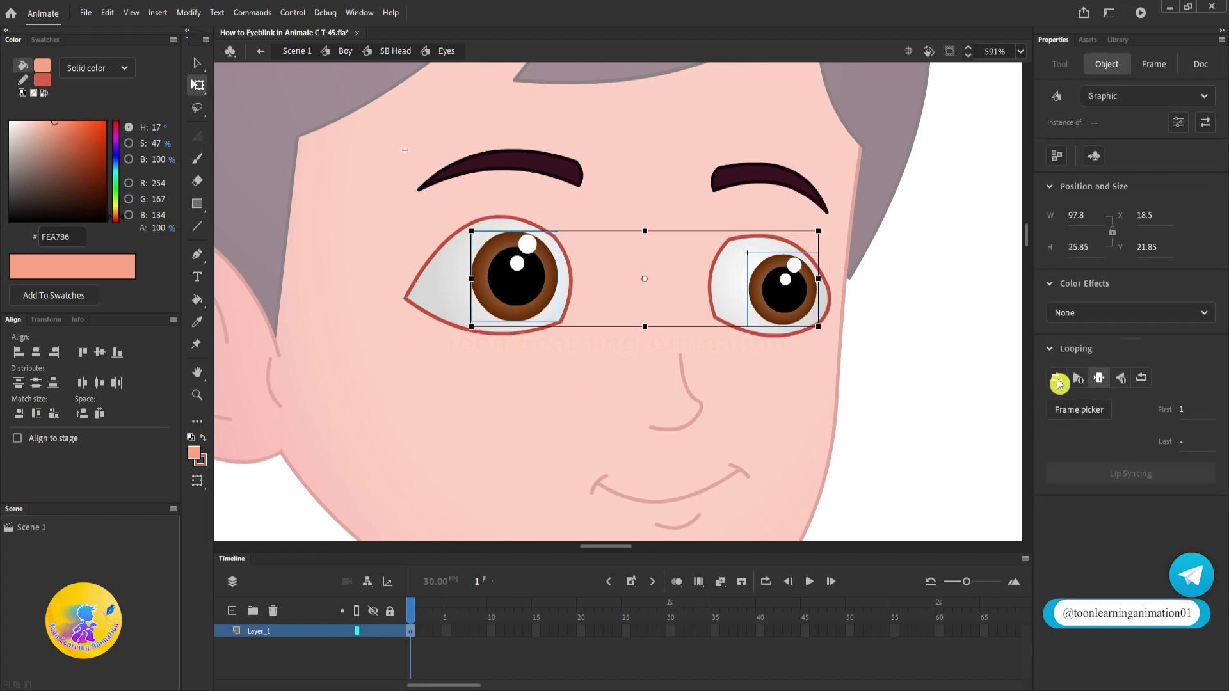
pyautogui.click(1057, 378)
pyautogui.moveTo(620, 191); pyautogui.dragTo(613, 229)
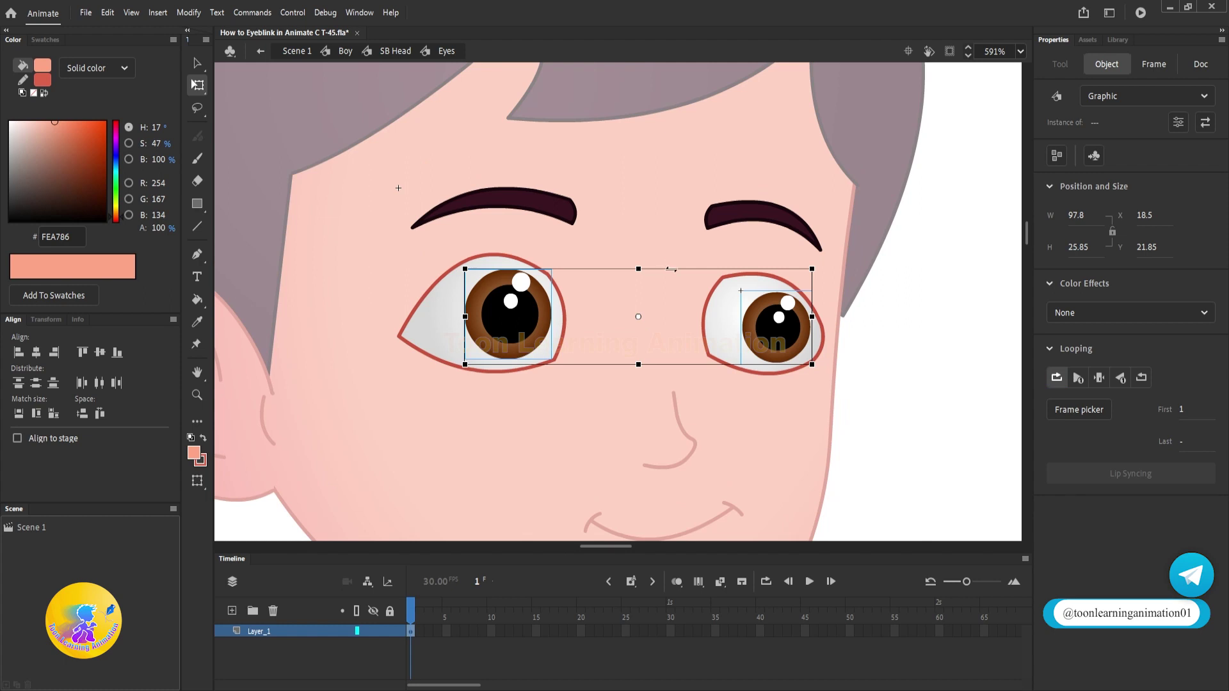
pyautogui.click(944, 364)
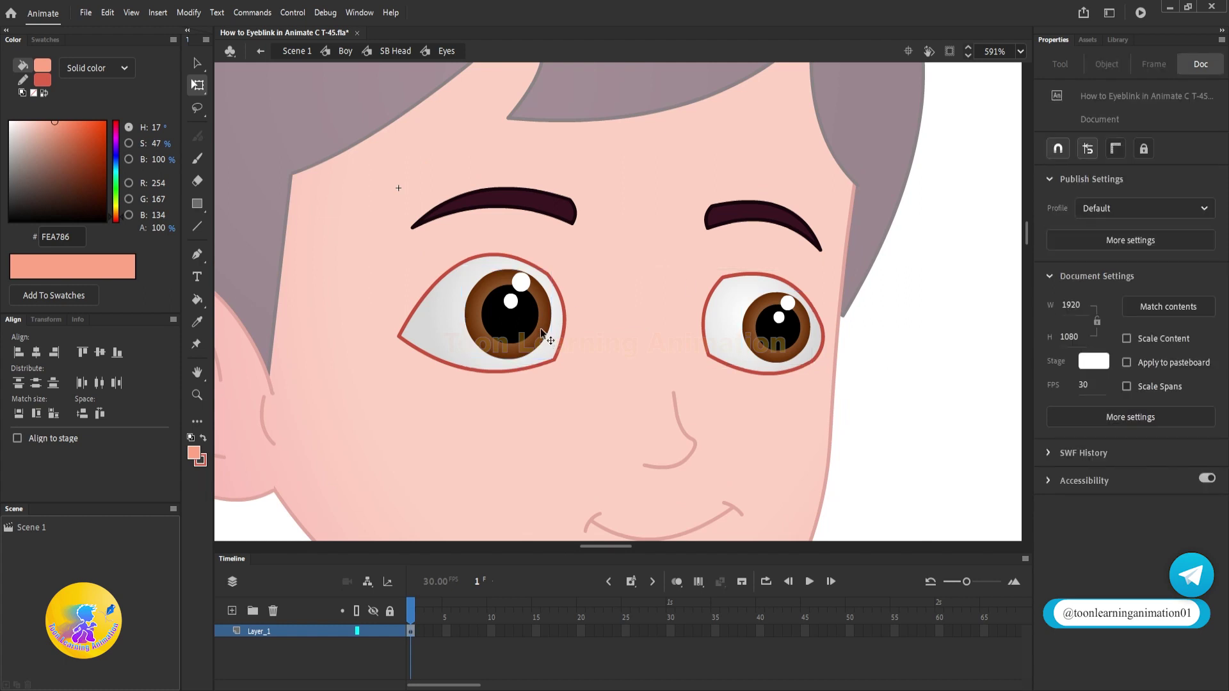
# Distribute all six eye and eyebrow symbols to separate layers and enlarge the timeline to show every layer
pyautogui.scroll(-3, 540, 327)
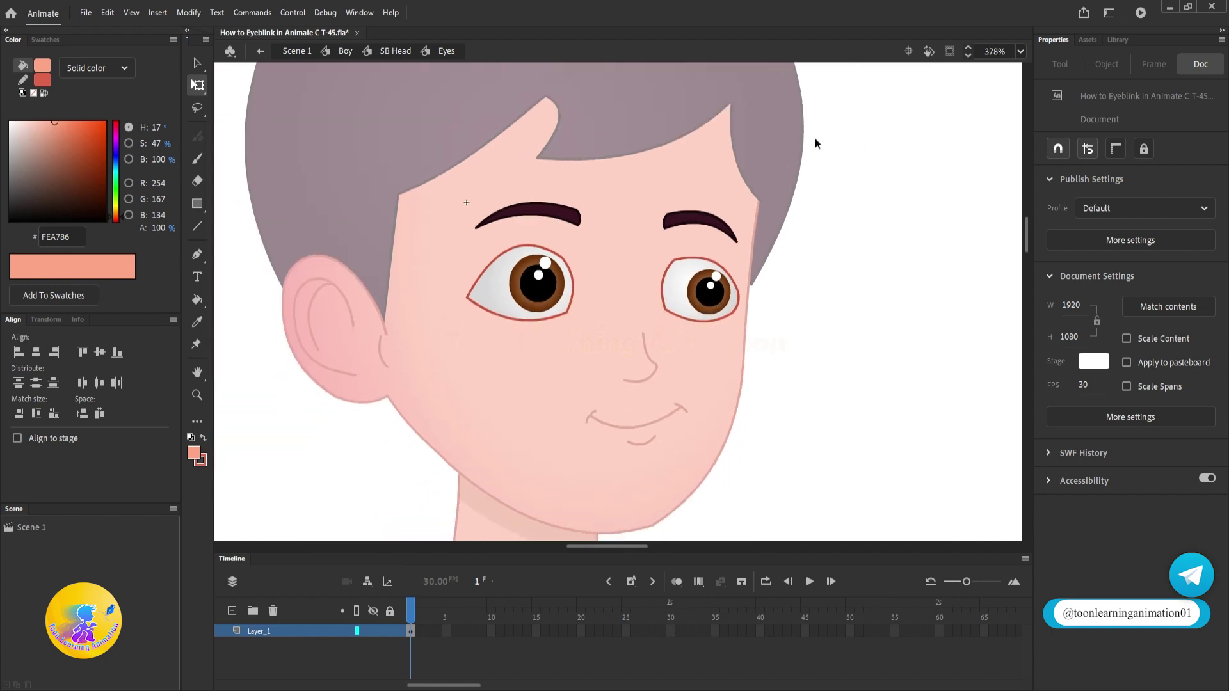
pyautogui.hotkey('ctrl', 'a')
pyautogui.rightClick(539, 277)
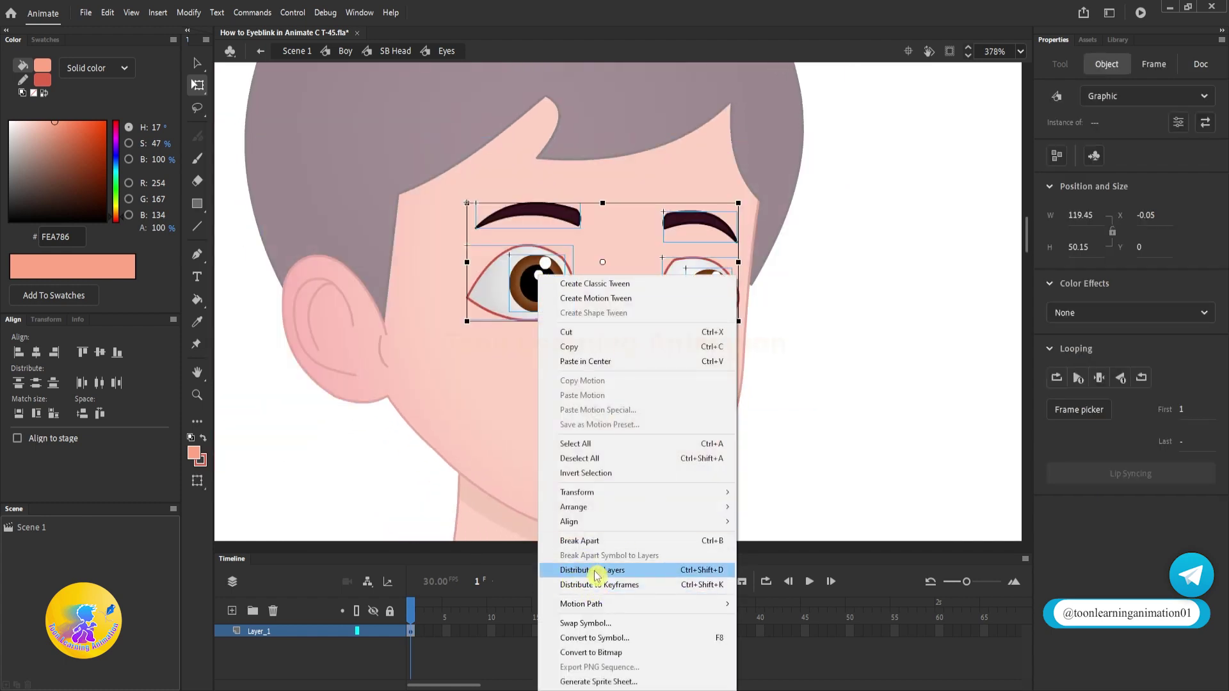
pyautogui.click(647, 575)
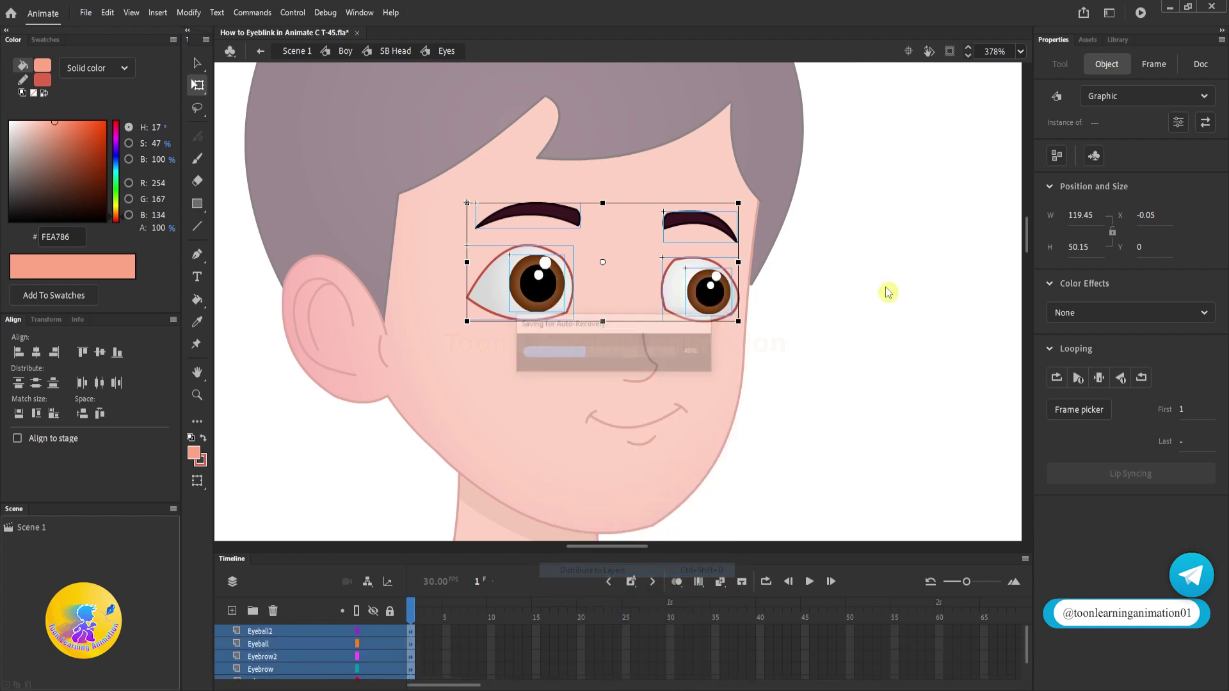
pyautogui.moveTo(672, 555); pyautogui.dragTo(657, 485)
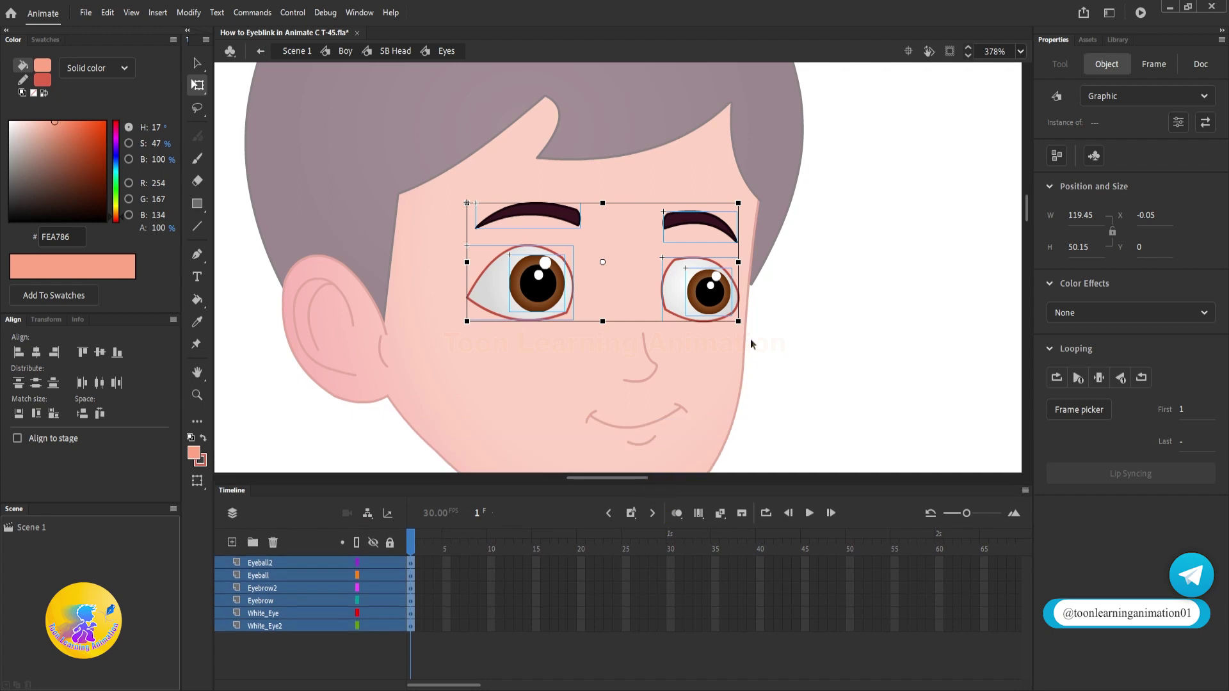
# Insert a new layer directly above the Eyeball layer and name it Mask
pyautogui.press('v')
pyautogui.click(752, 343)
pyautogui.scroll(3, 653, 296)
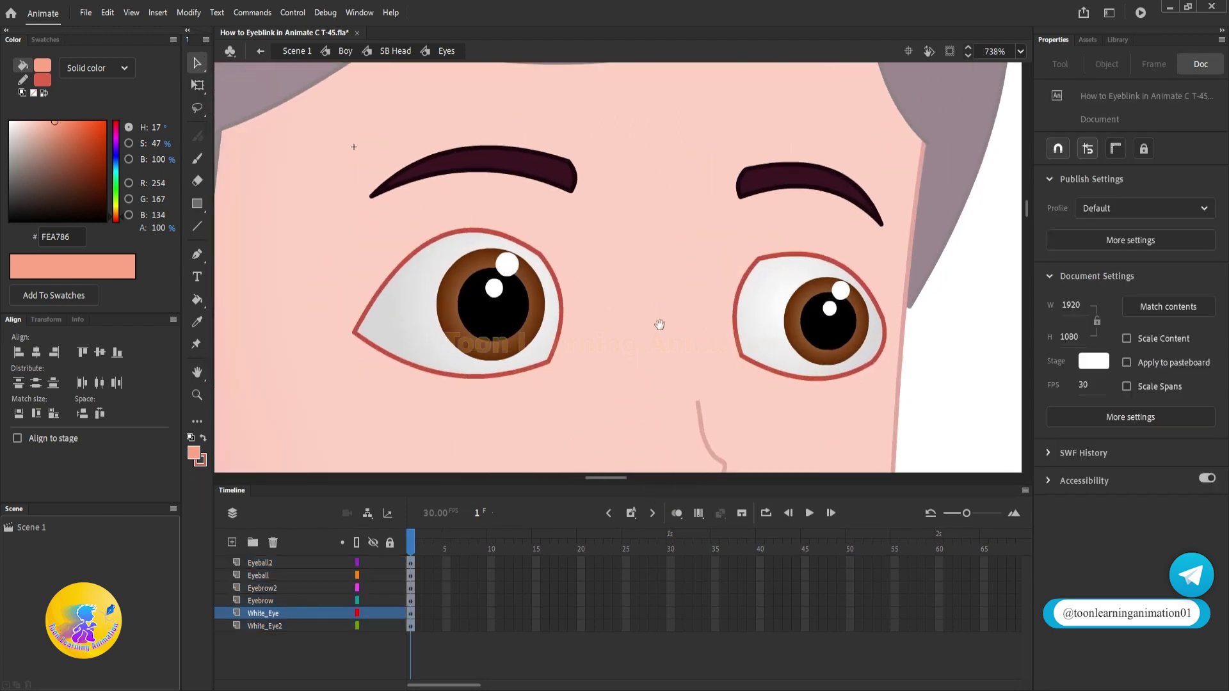
pyautogui.scroll(1, 403, 318)
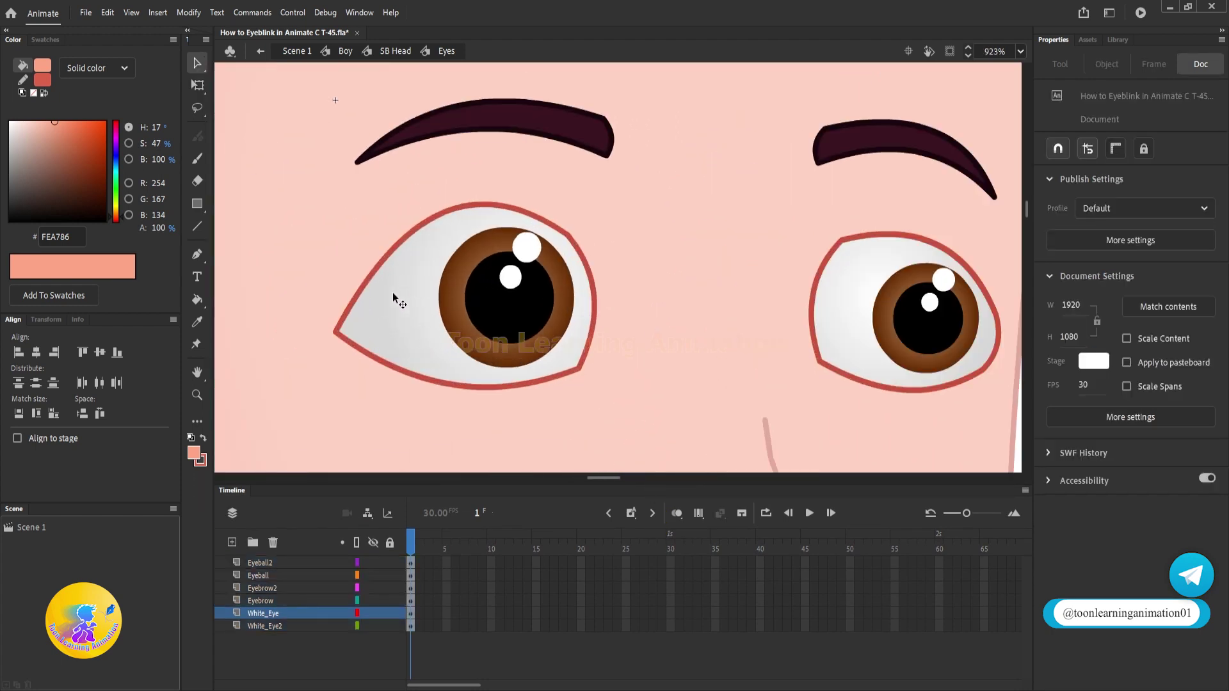
pyautogui.click(384, 296)
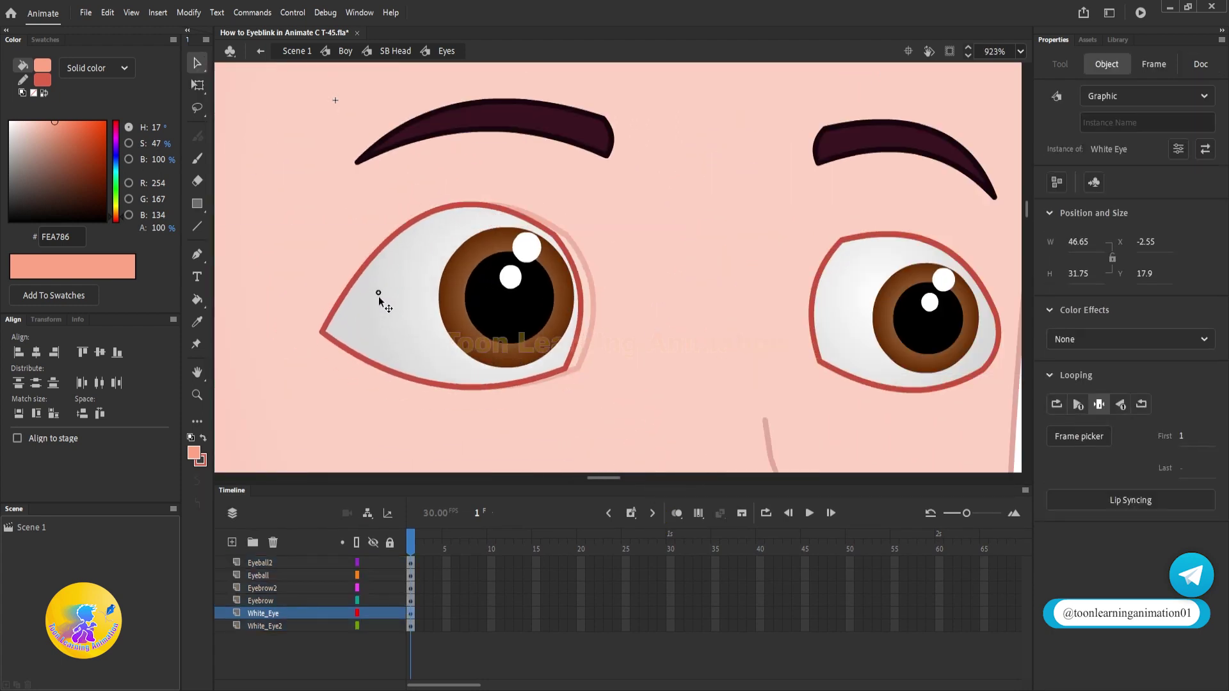
pyautogui.click(518, 306)
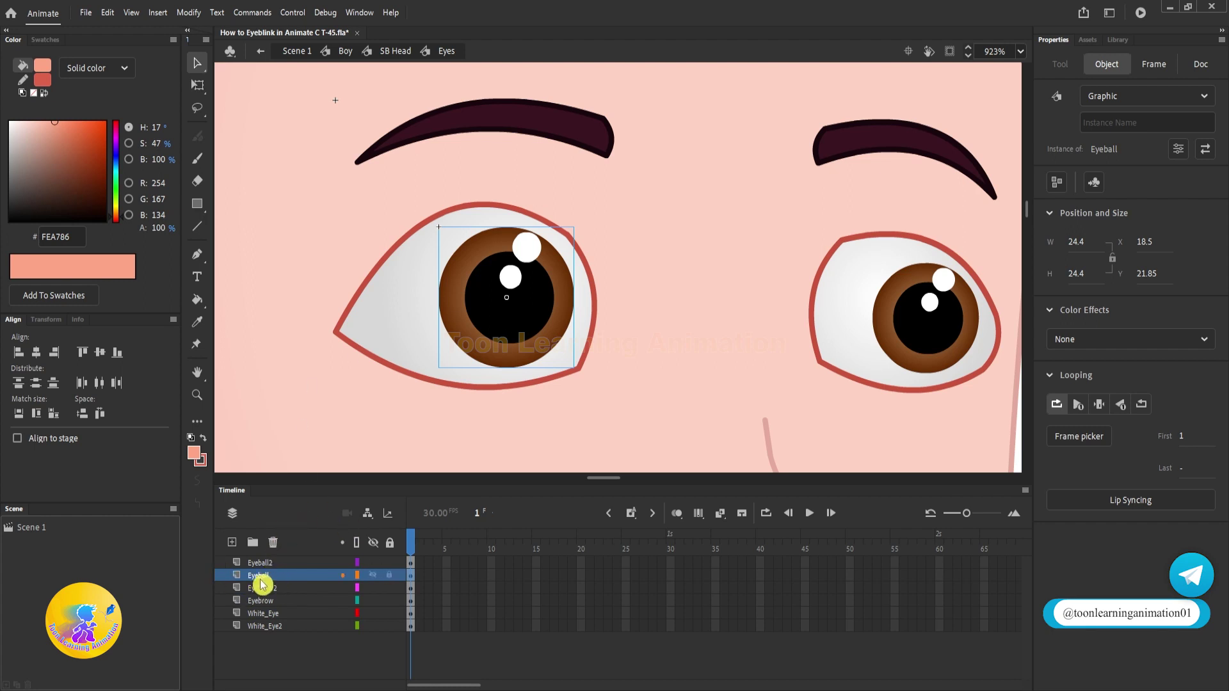
pyautogui.click(232, 543)
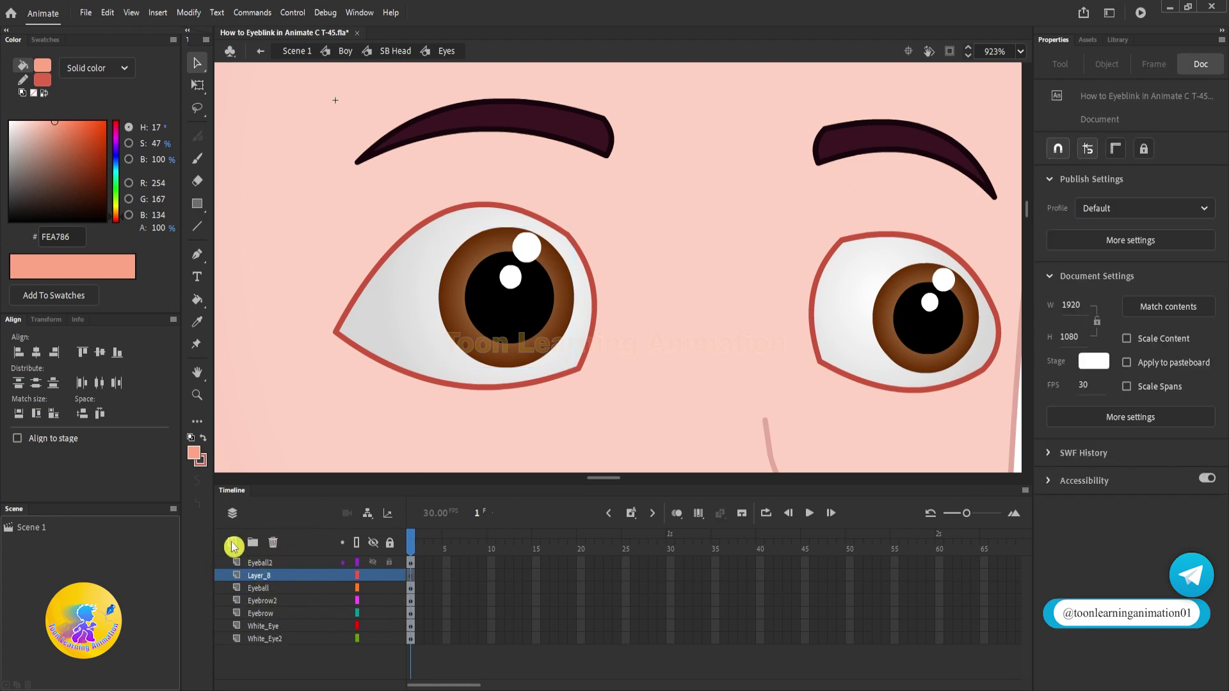
pyautogui.doubleClick(261, 574)
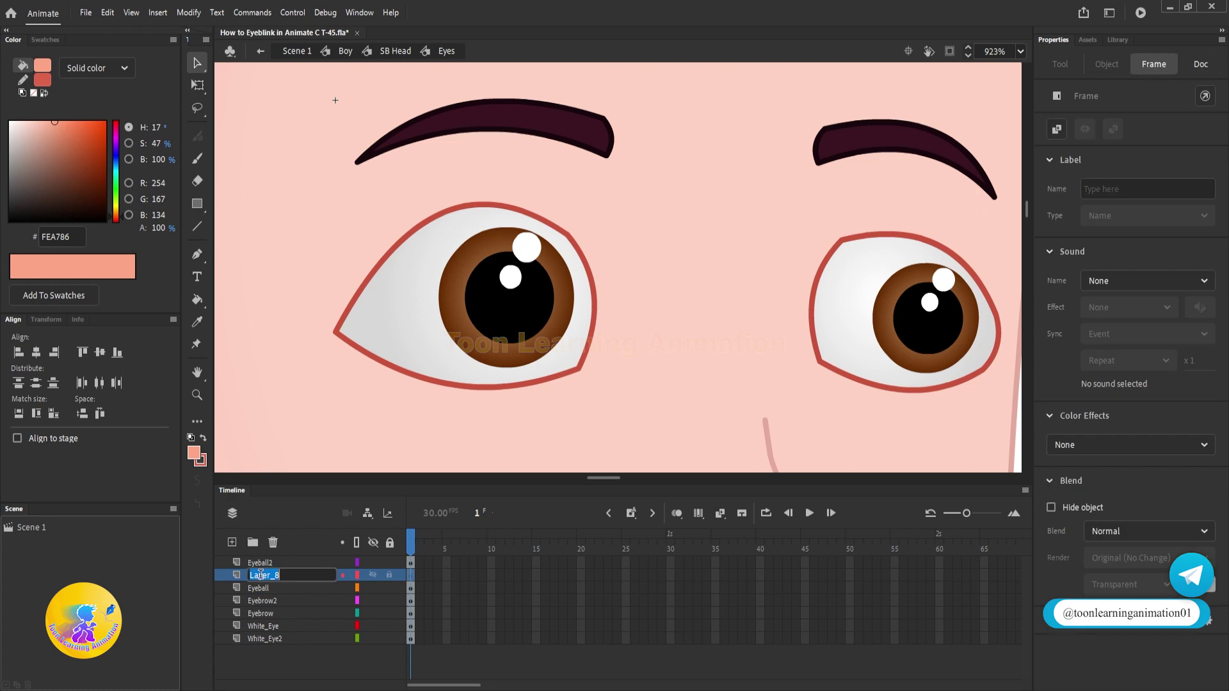
pyautogui.write('Mask')
pyautogui.press('Return')
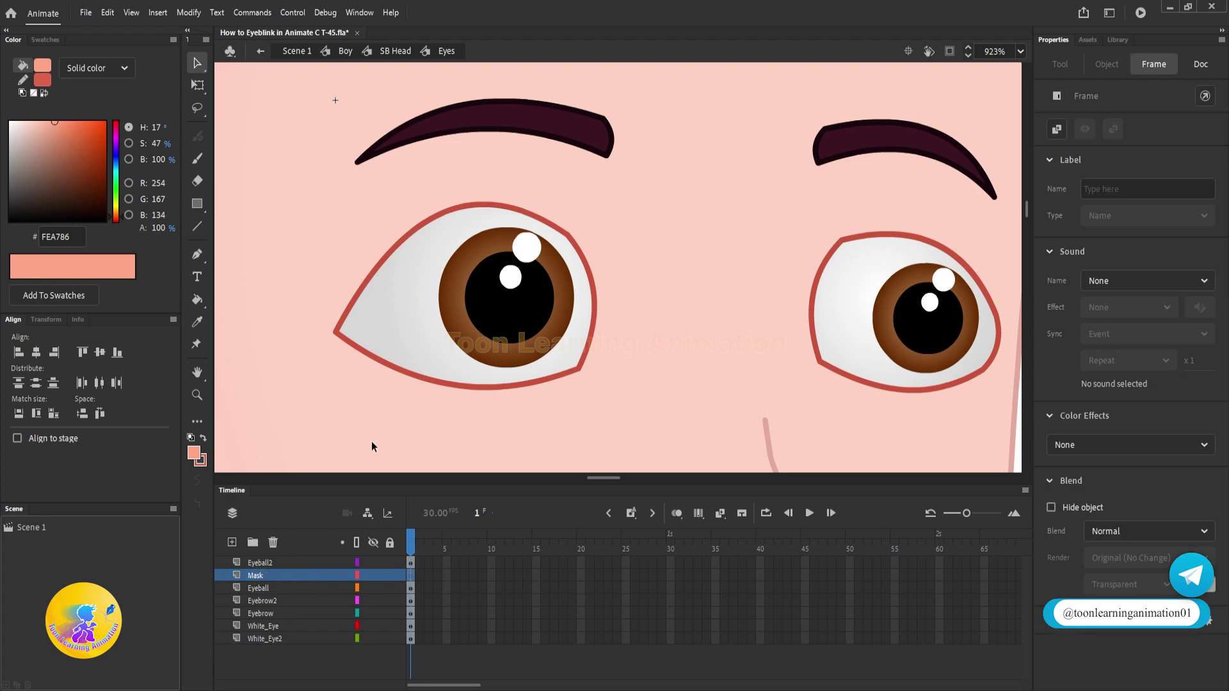
# Place a copy of the larger eye's white in position on the Mask layer and turn that layer into a mask over Eyeball
pyautogui.click(410, 577)
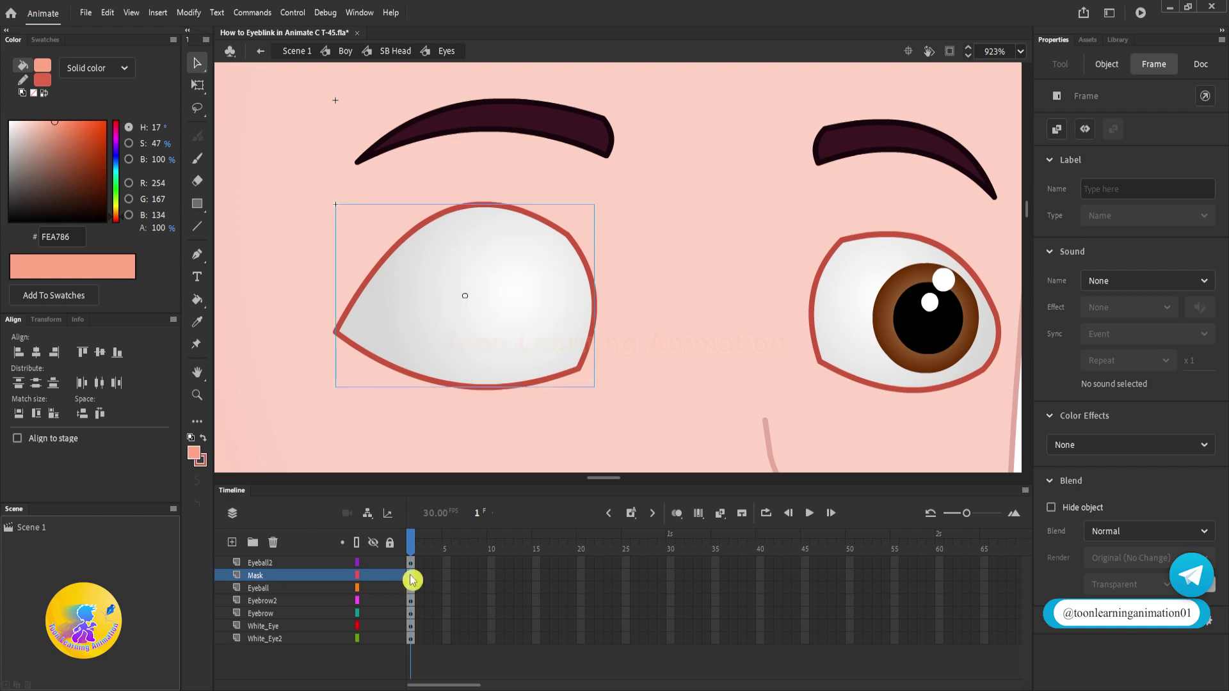
pyautogui.rightClick(269, 578)
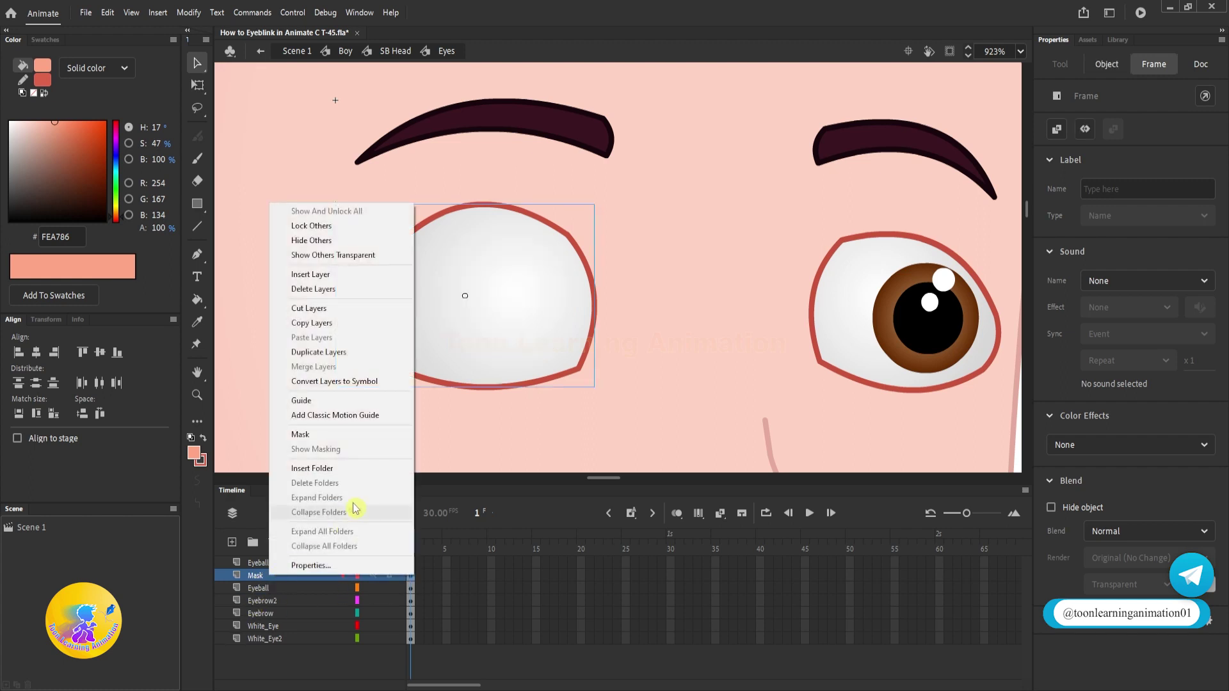
pyautogui.click(309, 434)
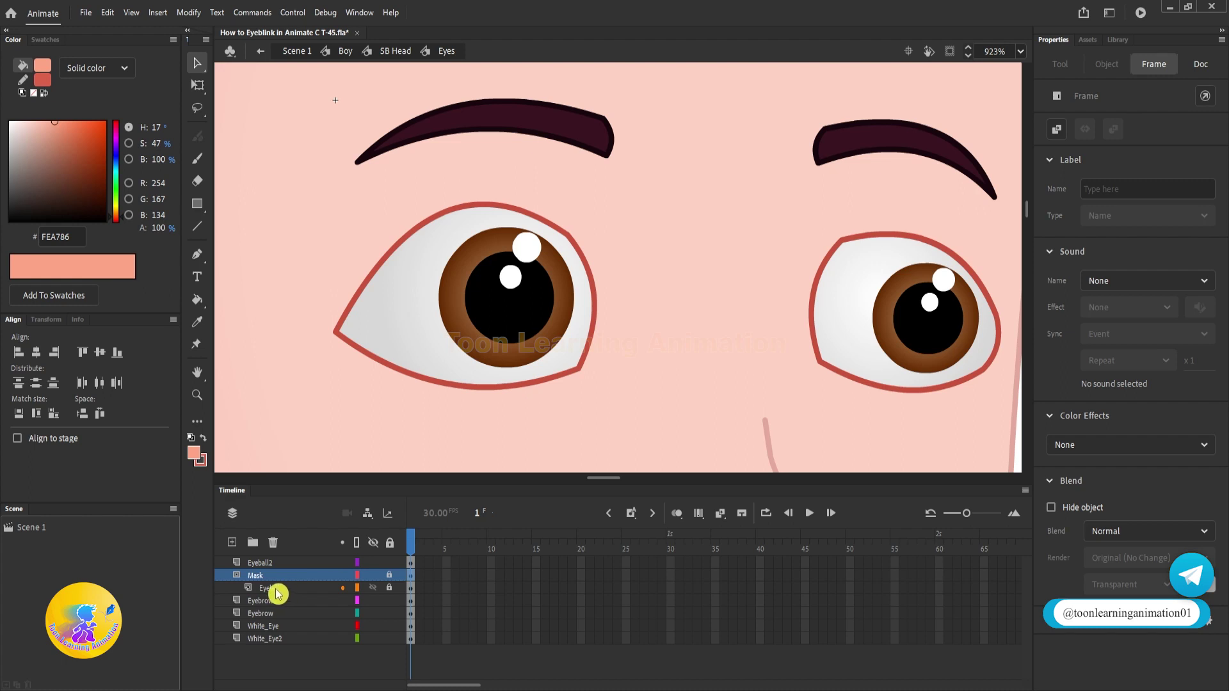
# Insert a new layer above Eyeball, nested under the Mask layer
pyautogui.click(339, 589)
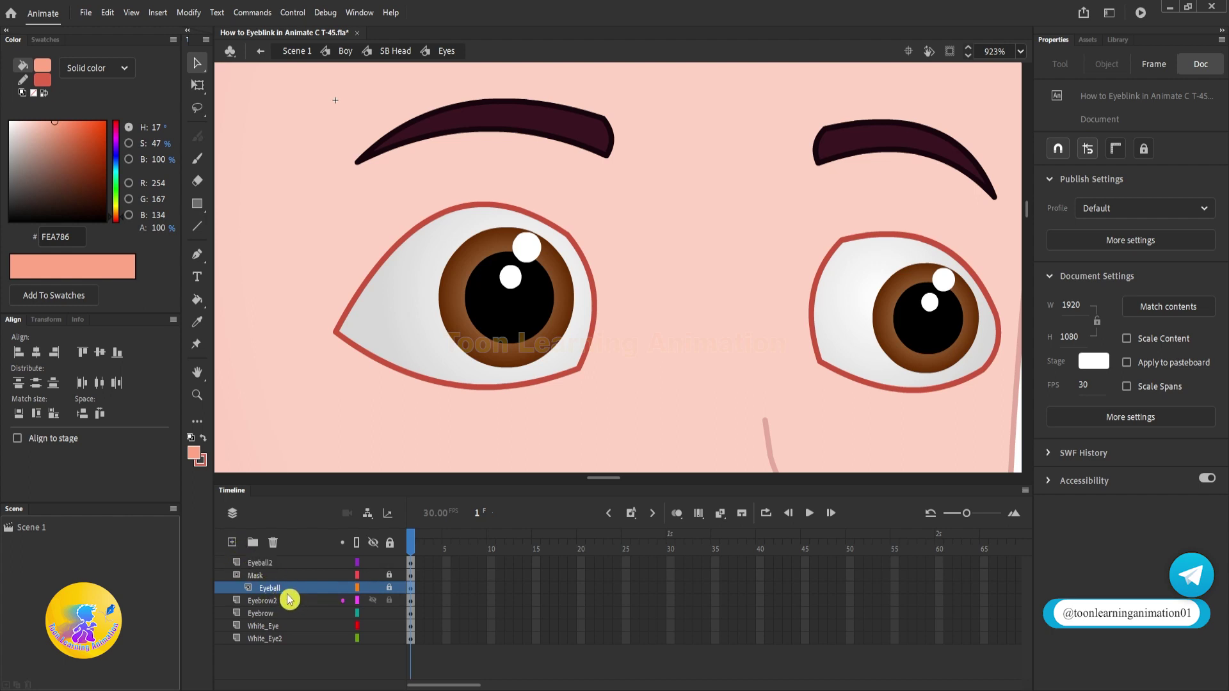
pyautogui.click(234, 543)
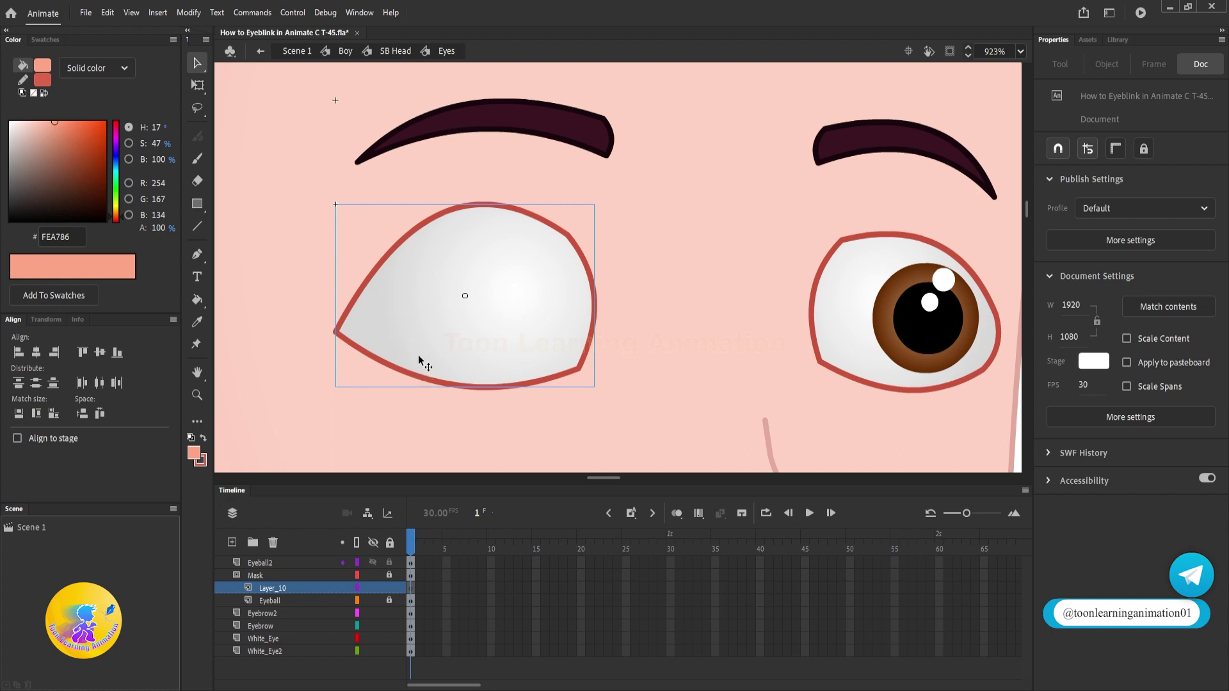
# Check the masking by toggling the locks of the nested layers, and hide the Mask layer
pyautogui.click(295, 575)
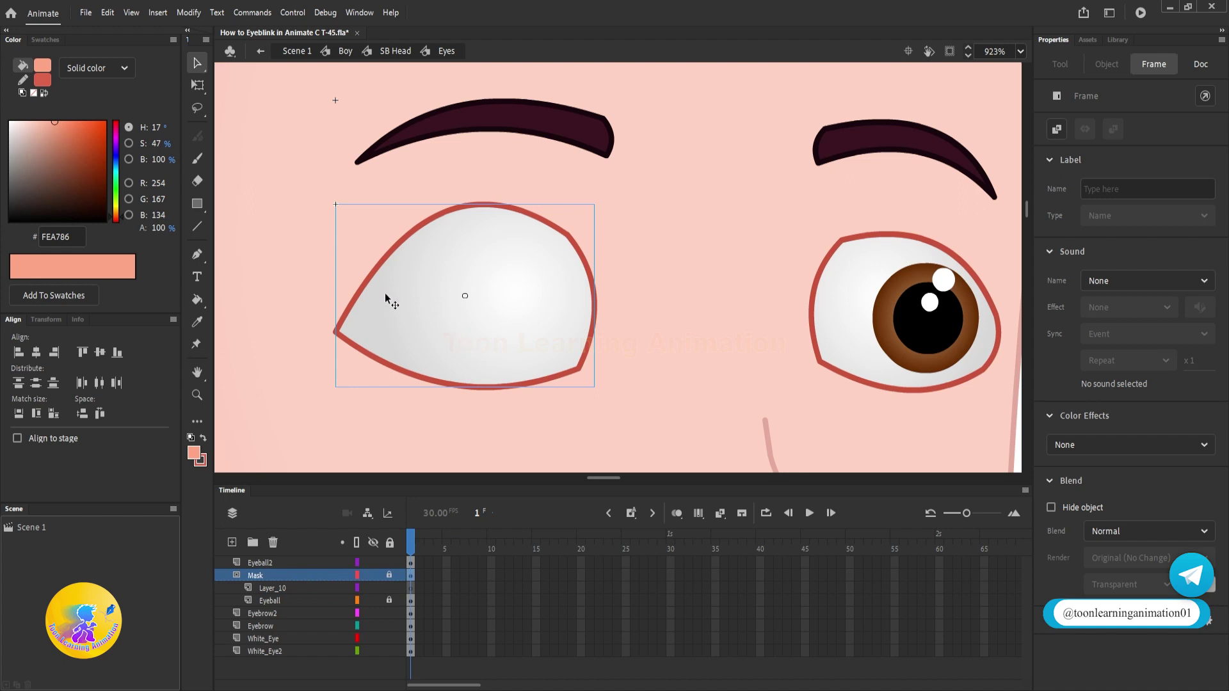
pyautogui.click(388, 600)
pyautogui.click(395, 600)
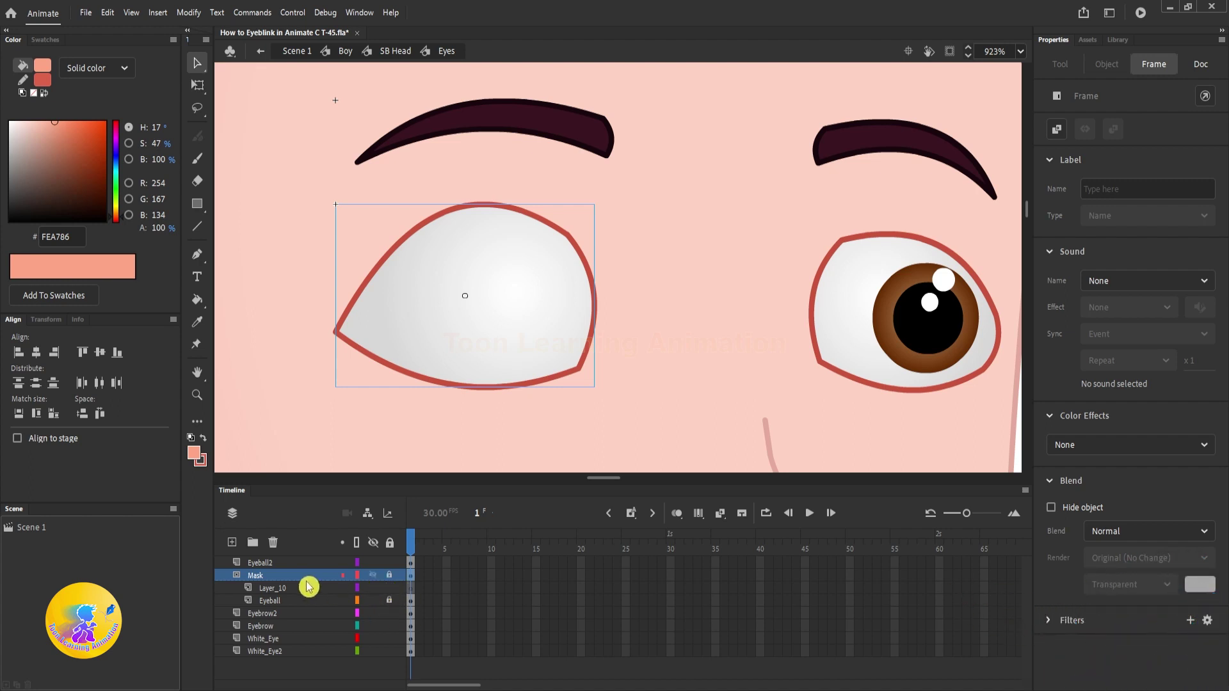
pyautogui.click(389, 588)
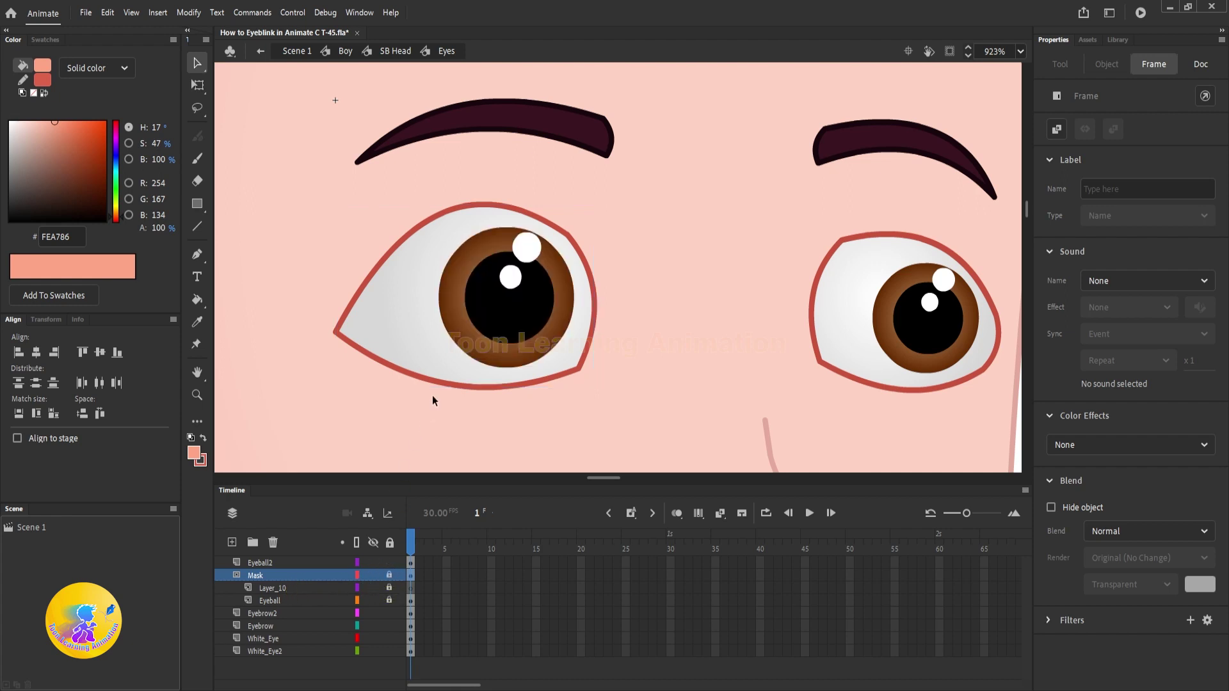
pyautogui.click(390, 589)
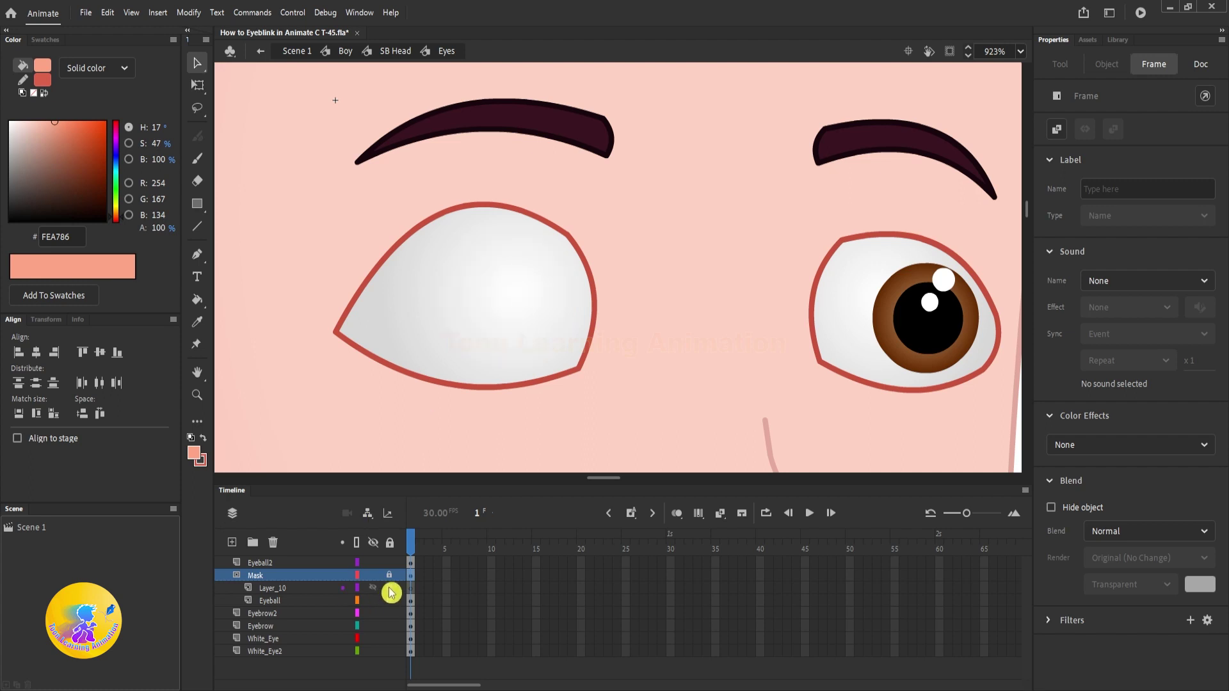
pyautogui.click(373, 575)
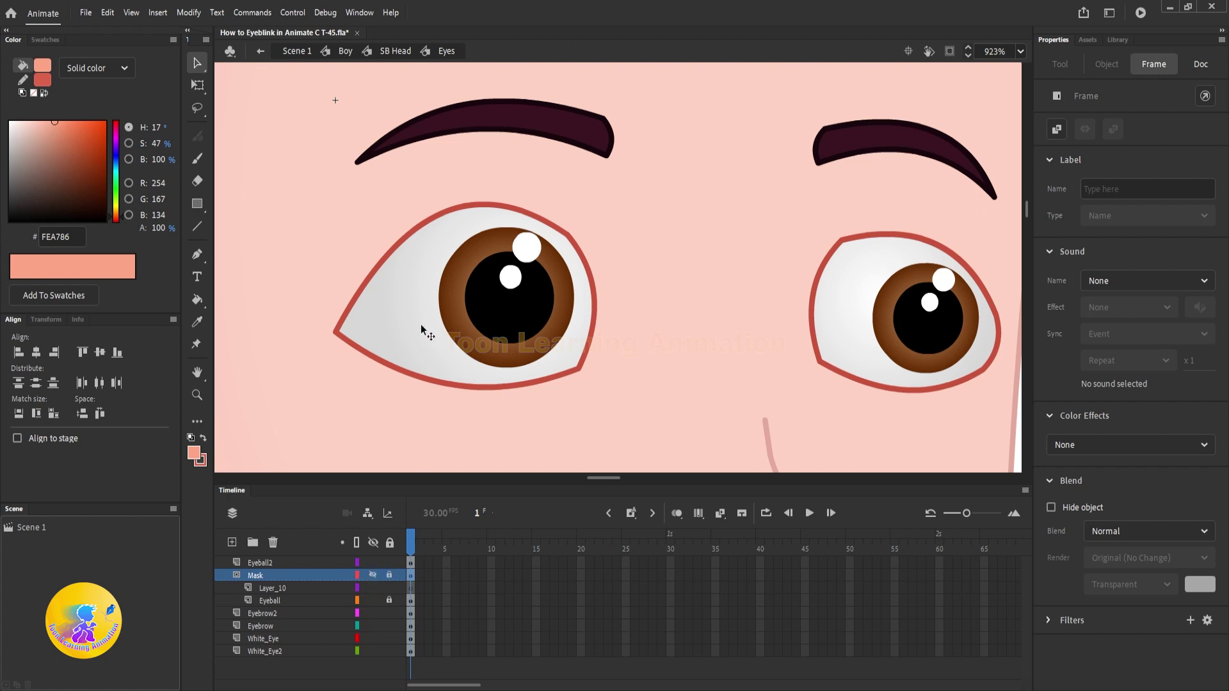
# Rename the new layer nested under Mask as Blink
pyautogui.click(324, 589)
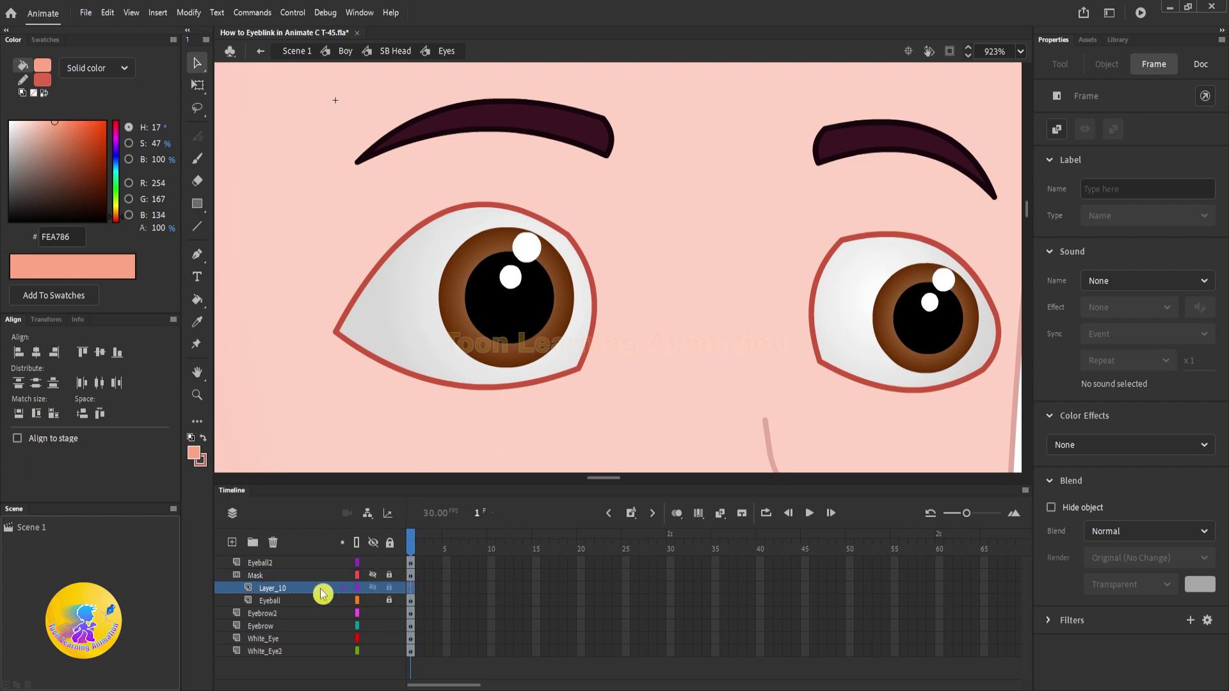
pyautogui.doubleClick(276, 589)
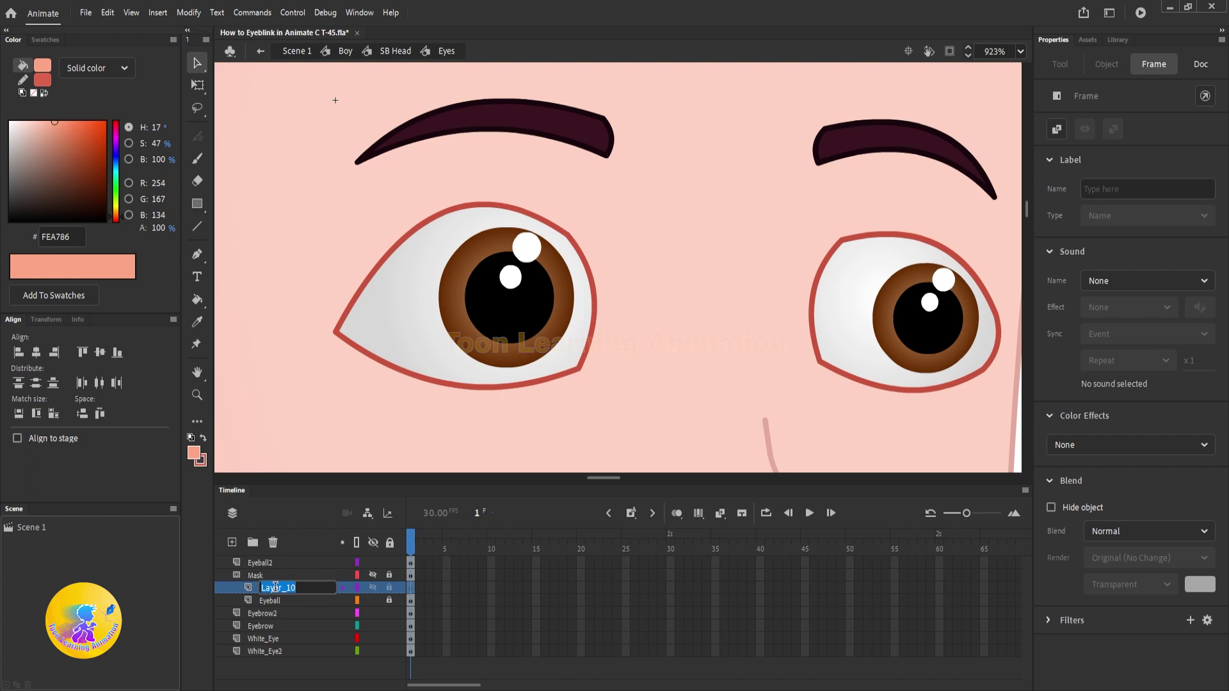
pyautogui.write('Blink')
pyautogui.click(277, 592)
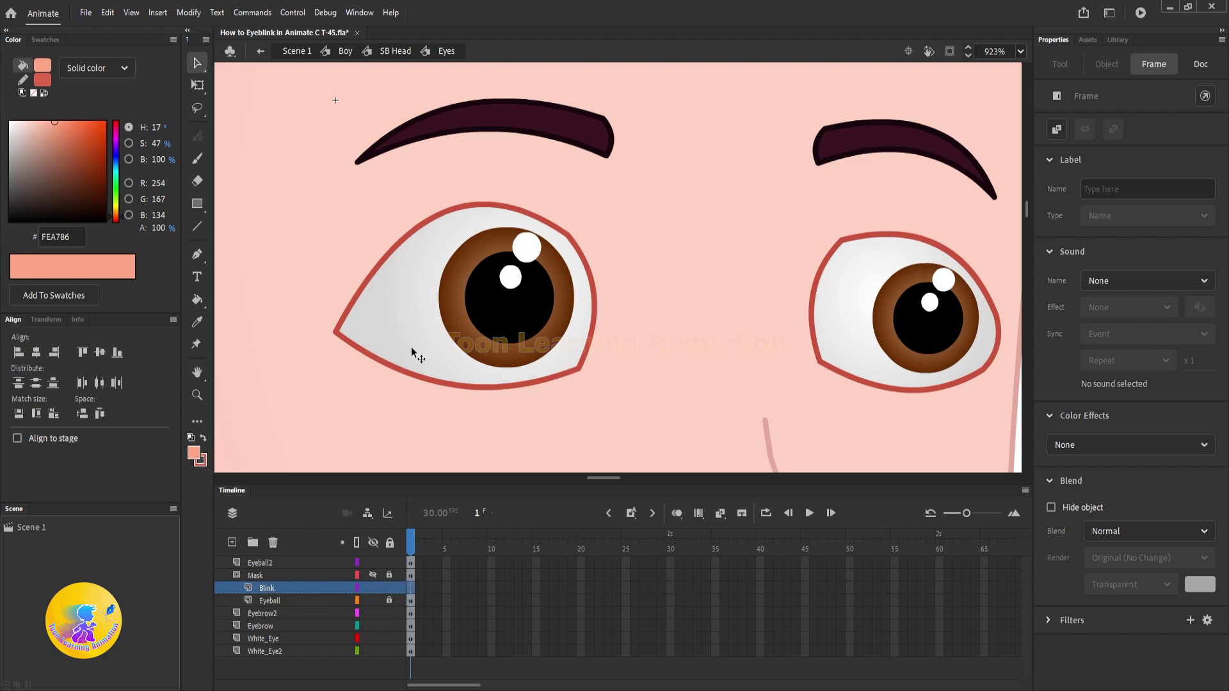
pyautogui.click(201, 208)
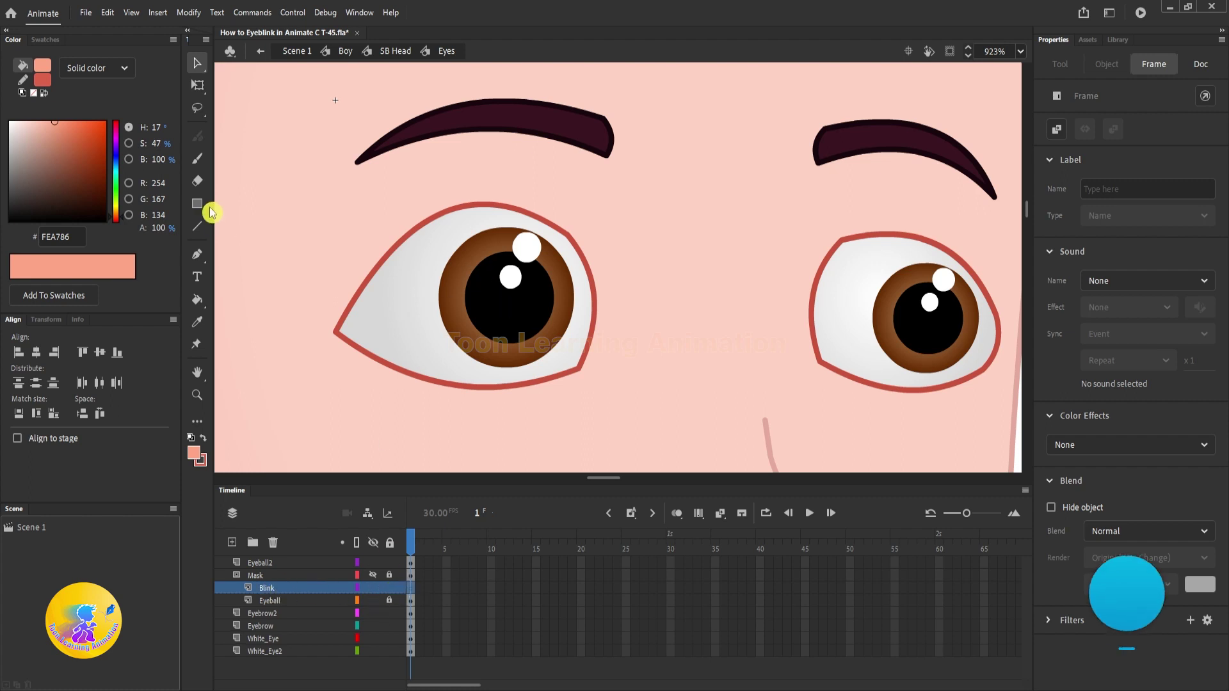
pyautogui.moveTo(396, 265); pyautogui.dragTo(452, 261)
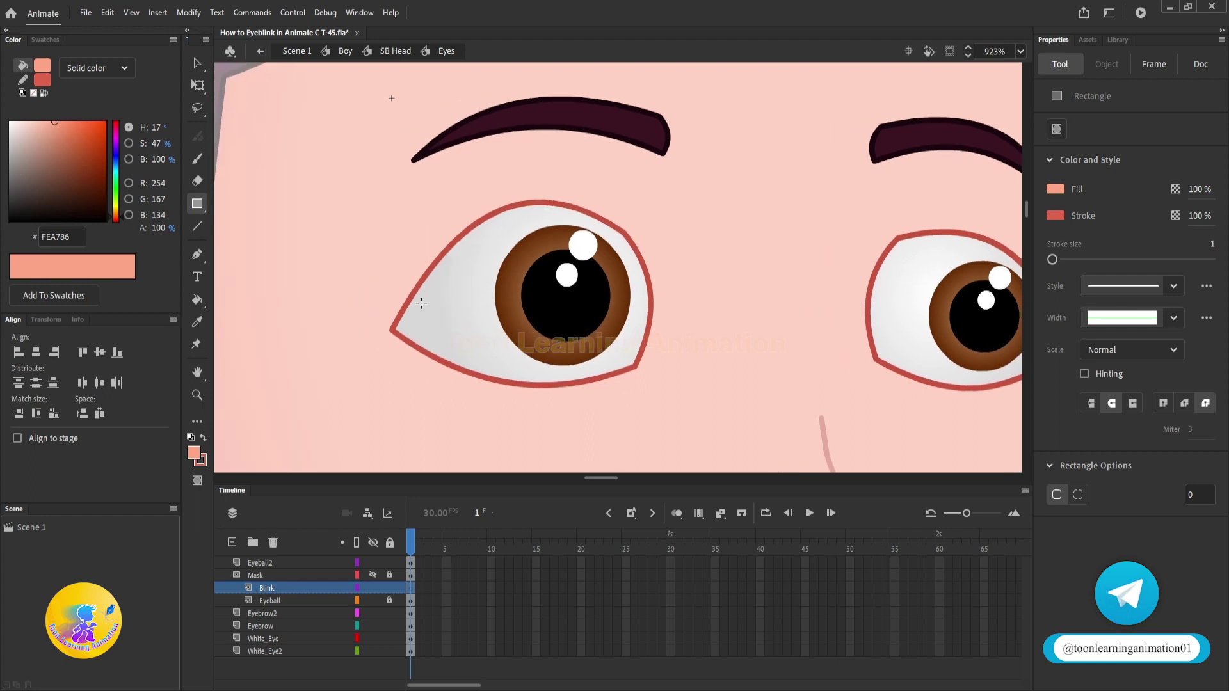
pyautogui.moveTo(350, 296); pyautogui.dragTo(713, 331)
pyautogui.press('v')
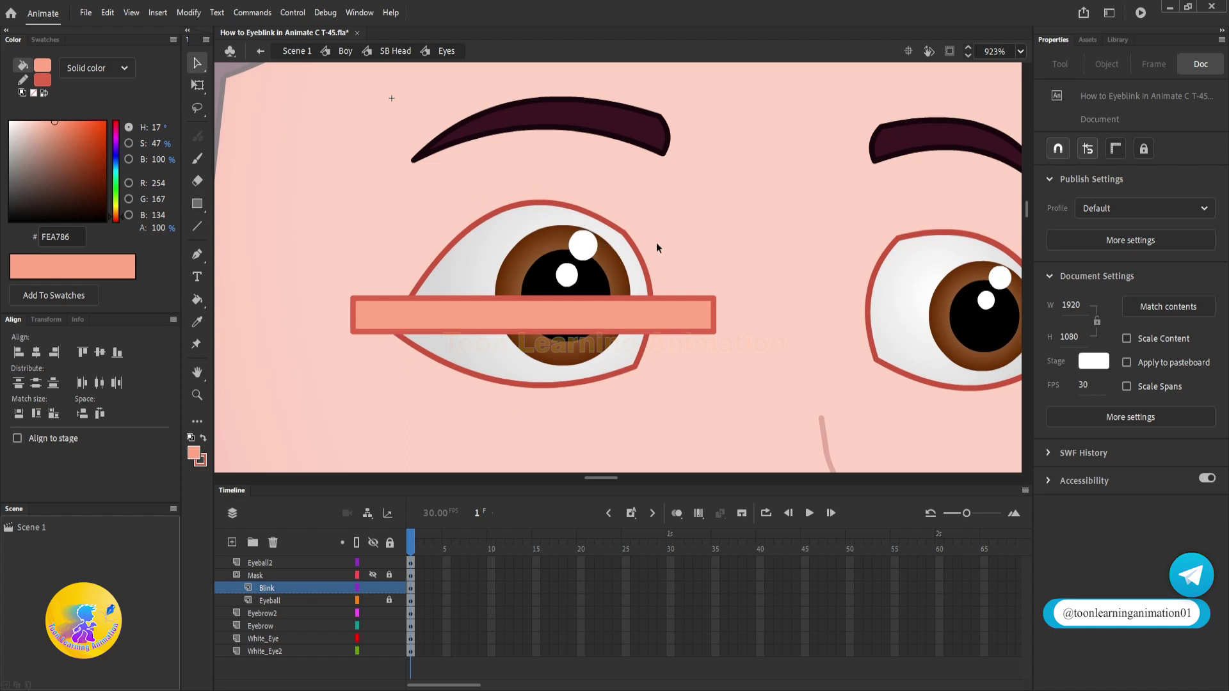
pyautogui.doubleClick(598, 311)
pyautogui.press('Delete')
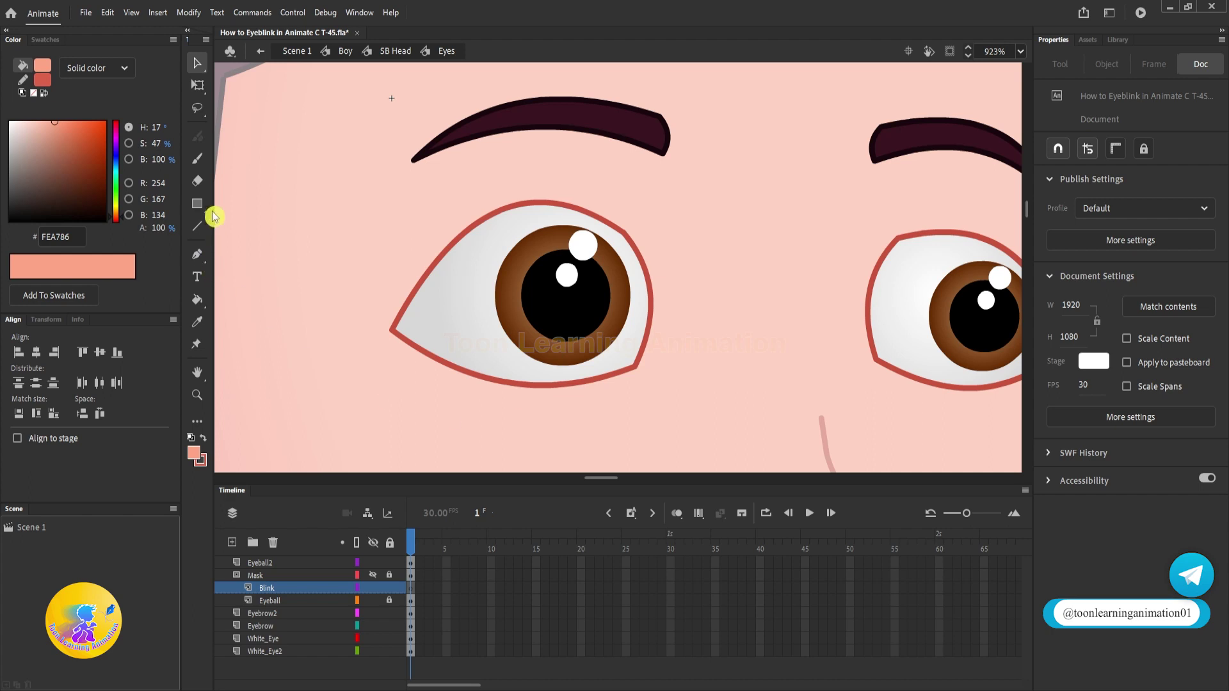
# Draw a wide, thin skin-coloured rectangle (FEA786) with a red stroke across the middle of the larger eye on the Blink layer
pyautogui.click(197, 204)
pyautogui.moveTo(363, 289); pyautogui.dragTo(695, 323)
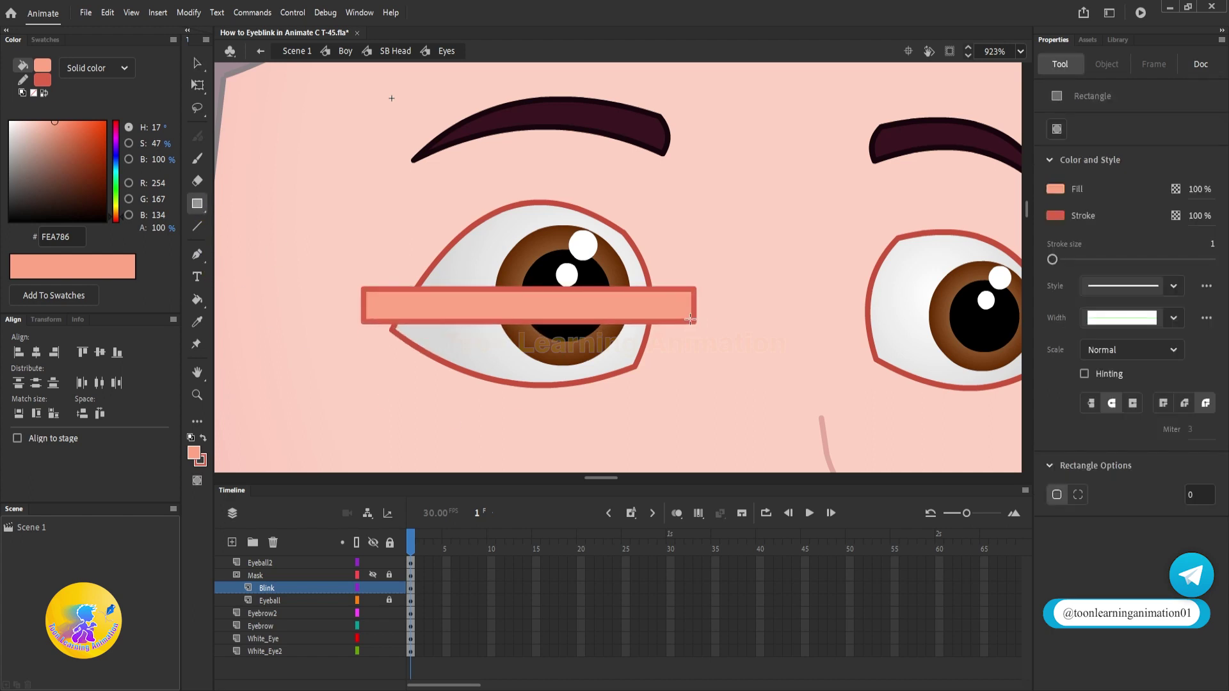
pyautogui.press('v')
# Return to the SB Head symbol and examine how the mask clips the rectangle on the larger eye
pyautogui.scroll(-4, 702, 342)
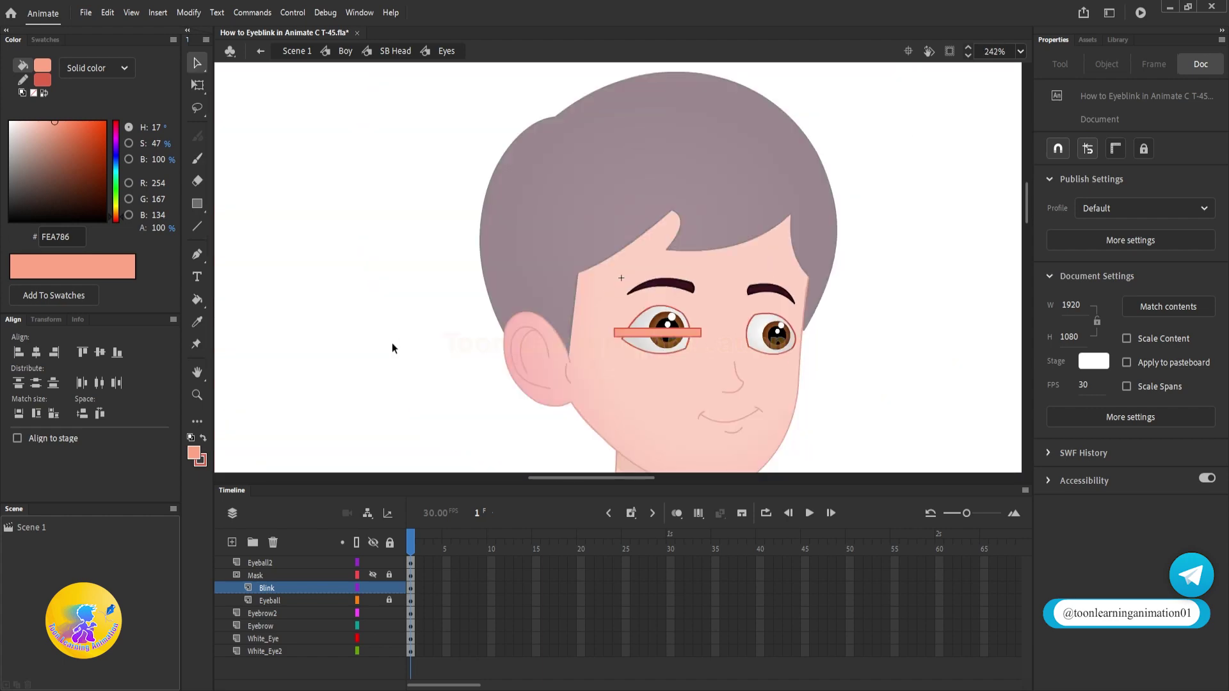
pyautogui.doubleClick(392, 343)
pyautogui.scroll(3, 736, 349)
pyautogui.scroll(3, 710, 323)
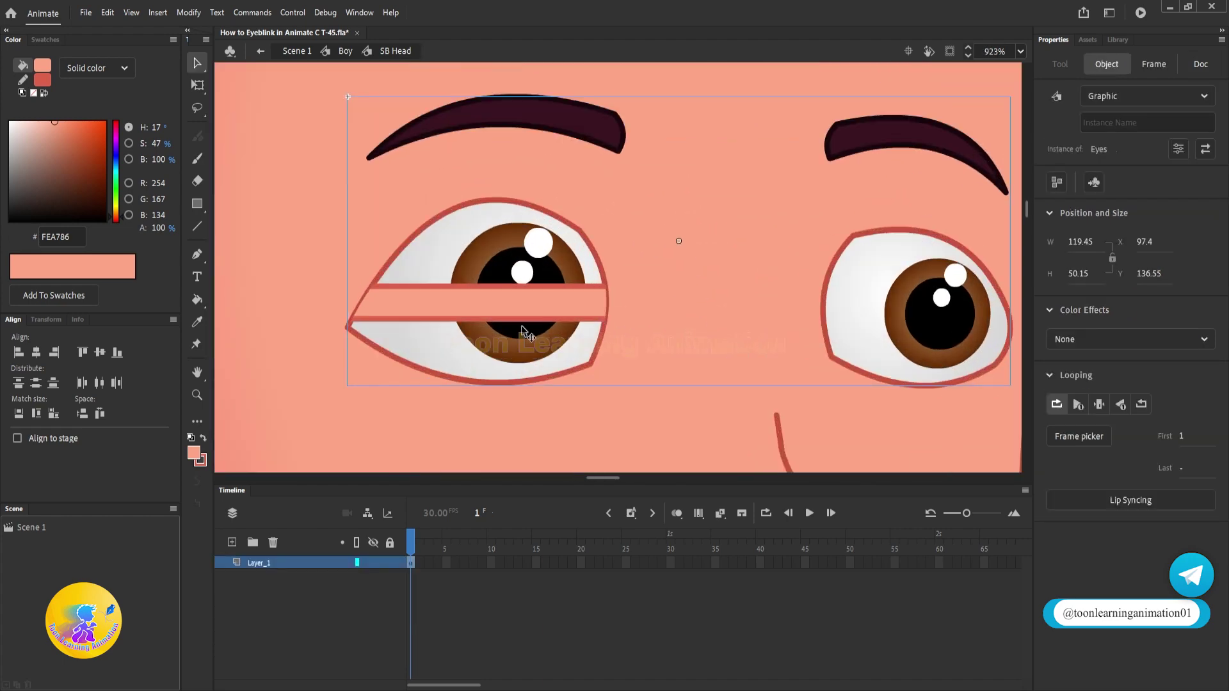
# Inside the Eyes symbol, darken the fill of the rectangle across the larger eye to CF7959
pyautogui.doubleClick(547, 300)
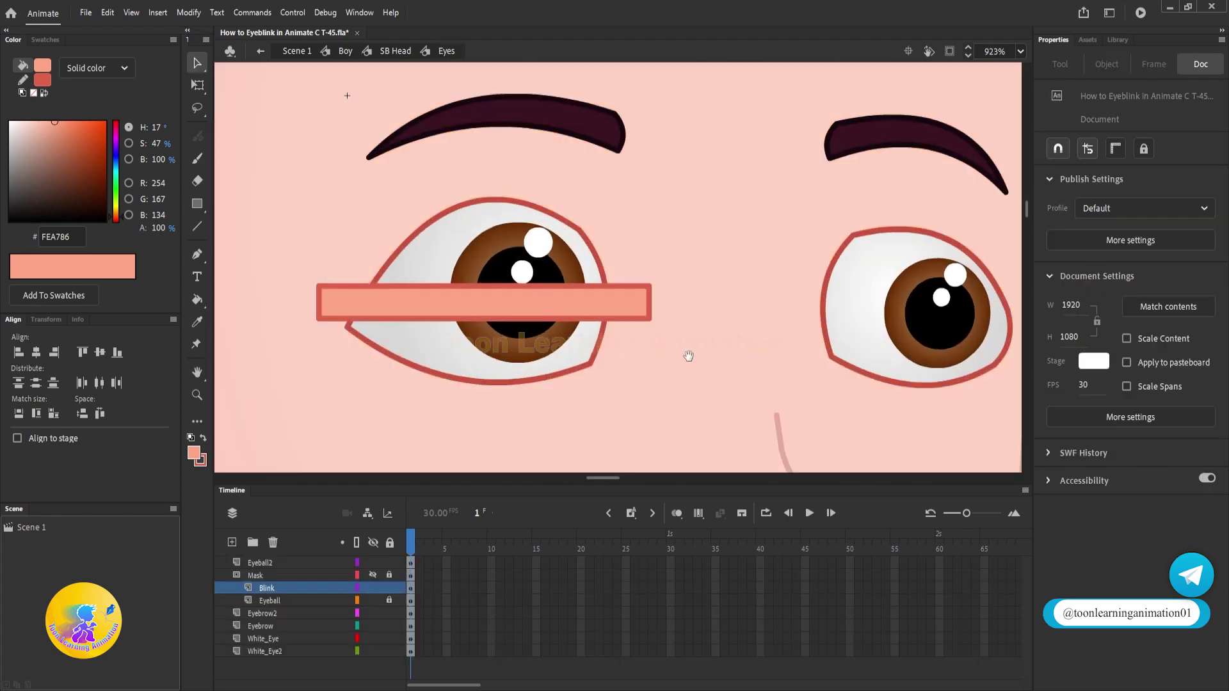
pyautogui.moveTo(688, 356); pyautogui.dragTo(760, 389)
pyautogui.click(654, 334)
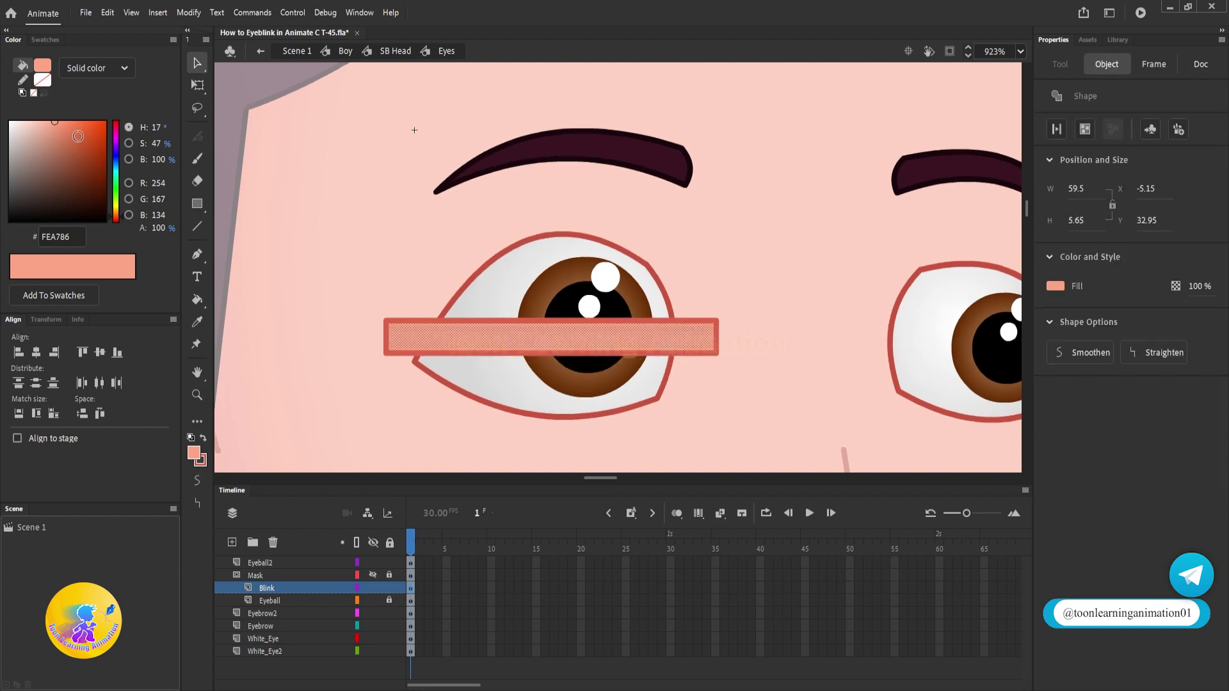
pyautogui.moveTo(78, 136)
pyautogui.mouseDown()
pyautogui.moveTo(57, 127)
pyautogui.moveTo(82, 162)
pyautogui.mouseUp()
pyautogui.click(760, 365)
# Change the outline colour of the rectangle on the Blink layer to the deeper red D44B31
pyautogui.doubleClick(707, 354)
pyautogui.click(328, 197)
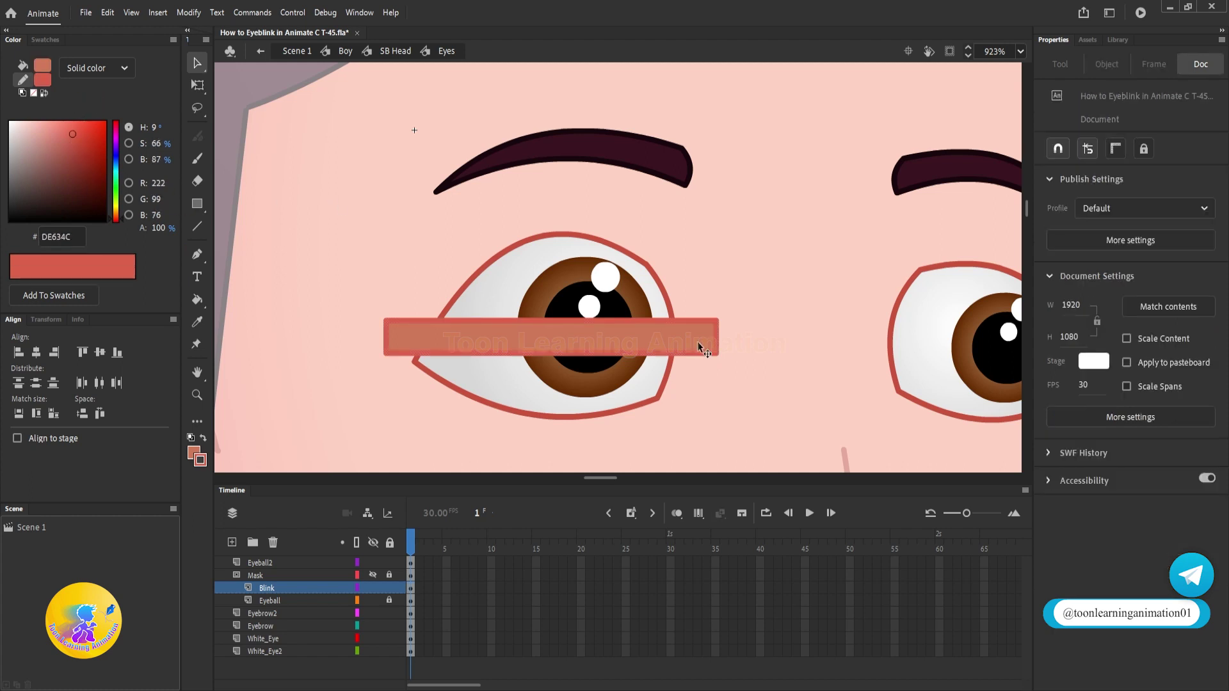
pyautogui.moveTo(735, 355); pyautogui.dragTo(738, 344)
pyautogui.doubleClick(718, 340)
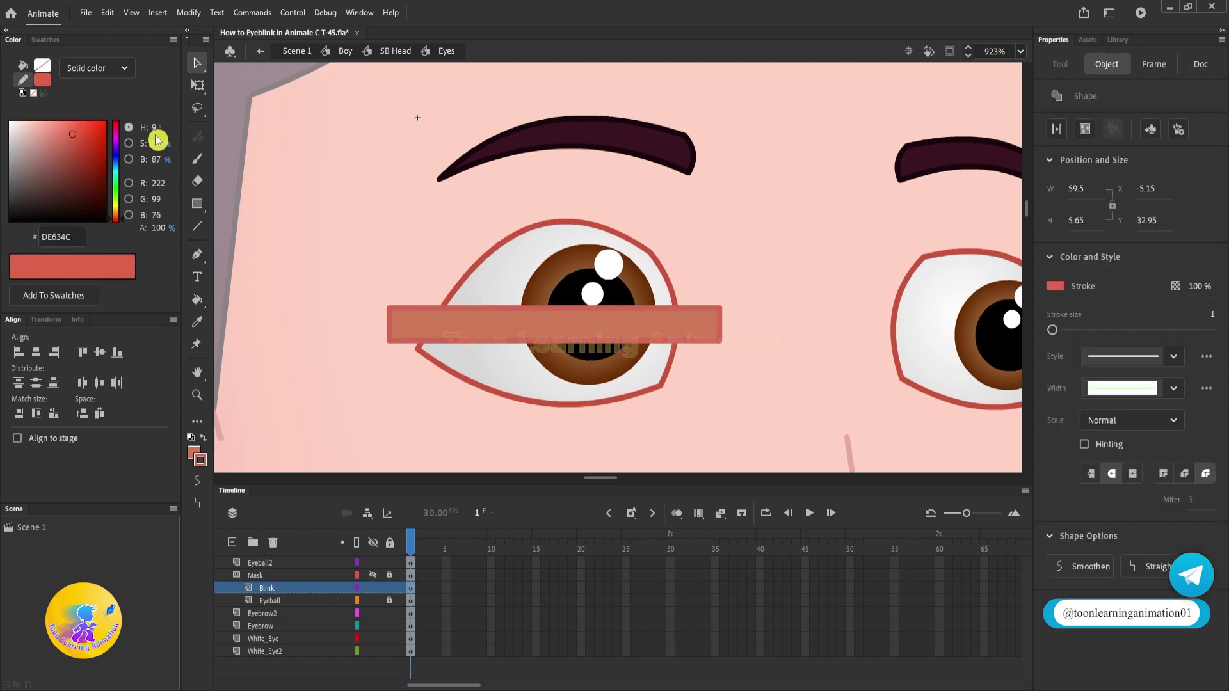
pyautogui.moveTo(68, 135); pyautogui.dragTo(84, 138)
pyautogui.click(340, 251)
pyautogui.moveTo(716, 373); pyautogui.dragTo(717, 369)
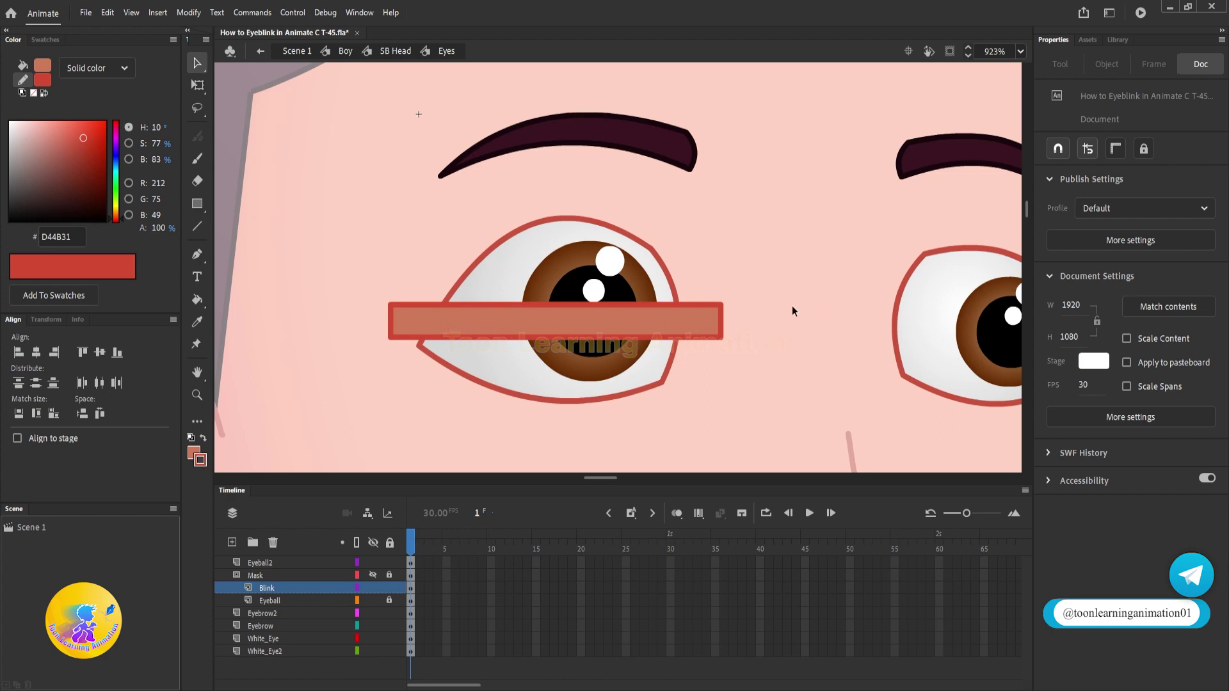
# Free-transform the rectangle with its outline, making it narrower and thinner, about 51.2 wide and 4.4 high
pyautogui.doubleClick(575, 325)
pyautogui.press('q')
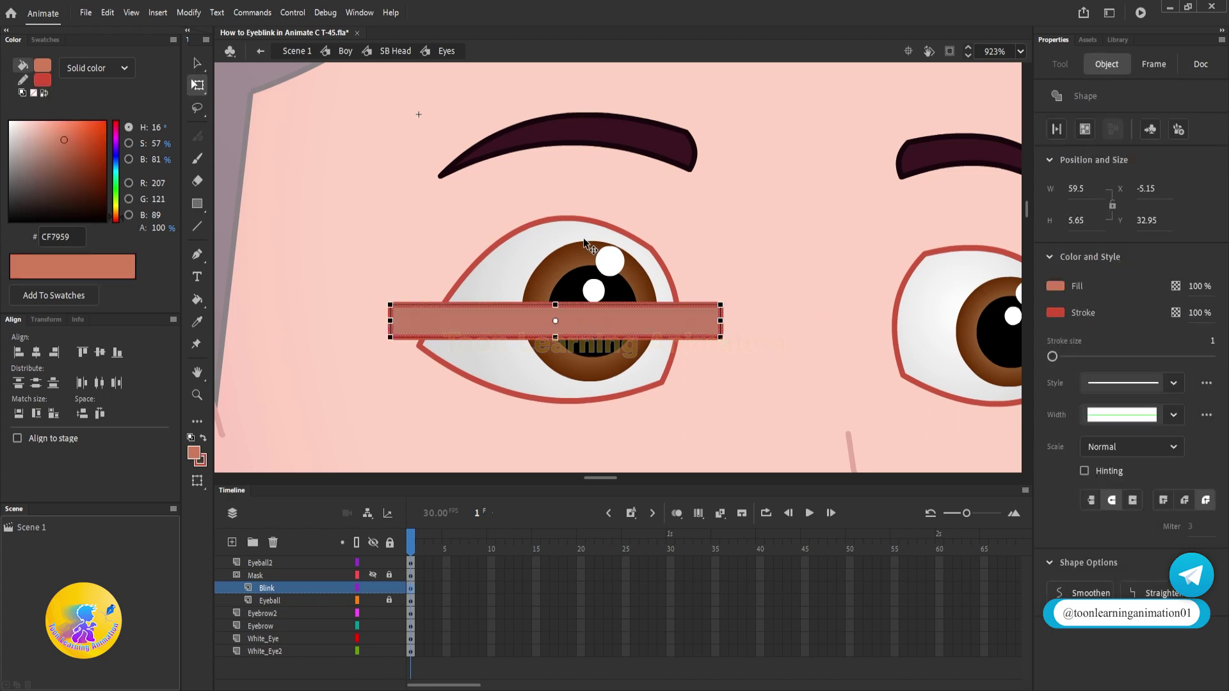
pyautogui.moveTo(697, 331); pyautogui.dragTo(772, 349)
pyautogui.scroll(1, 711, 338)
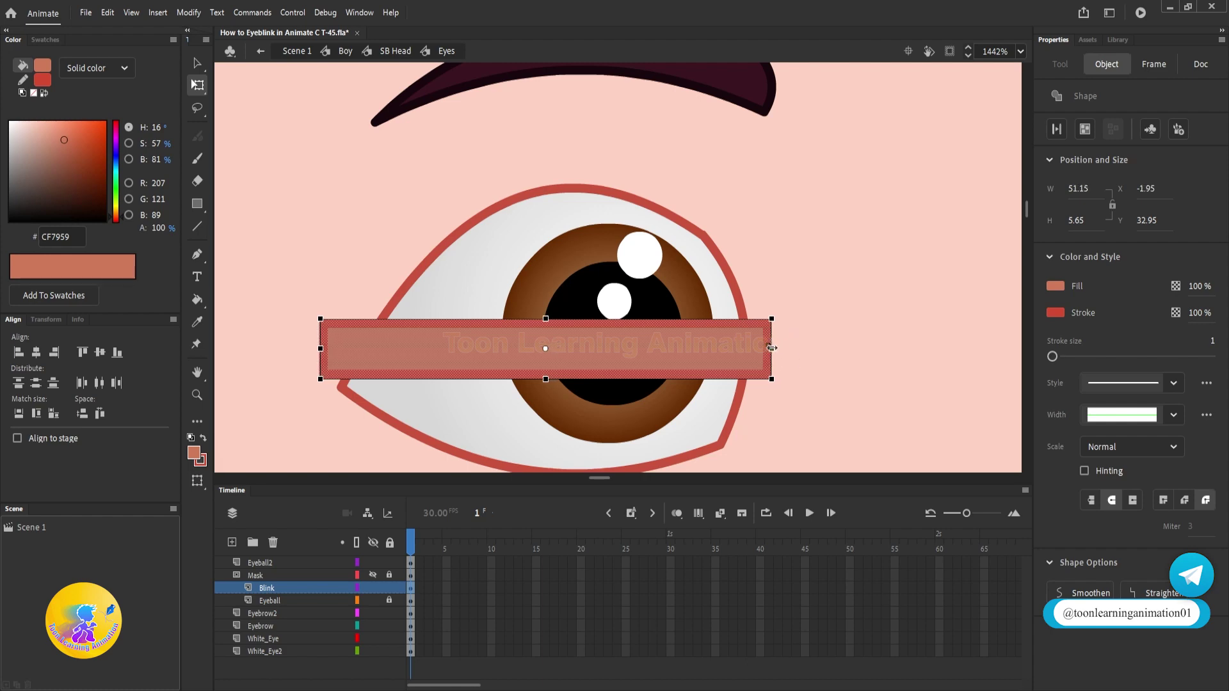
pyautogui.moveTo(547, 379); pyautogui.dragTo(548, 366)
pyautogui.hotkey('alt', 'v')
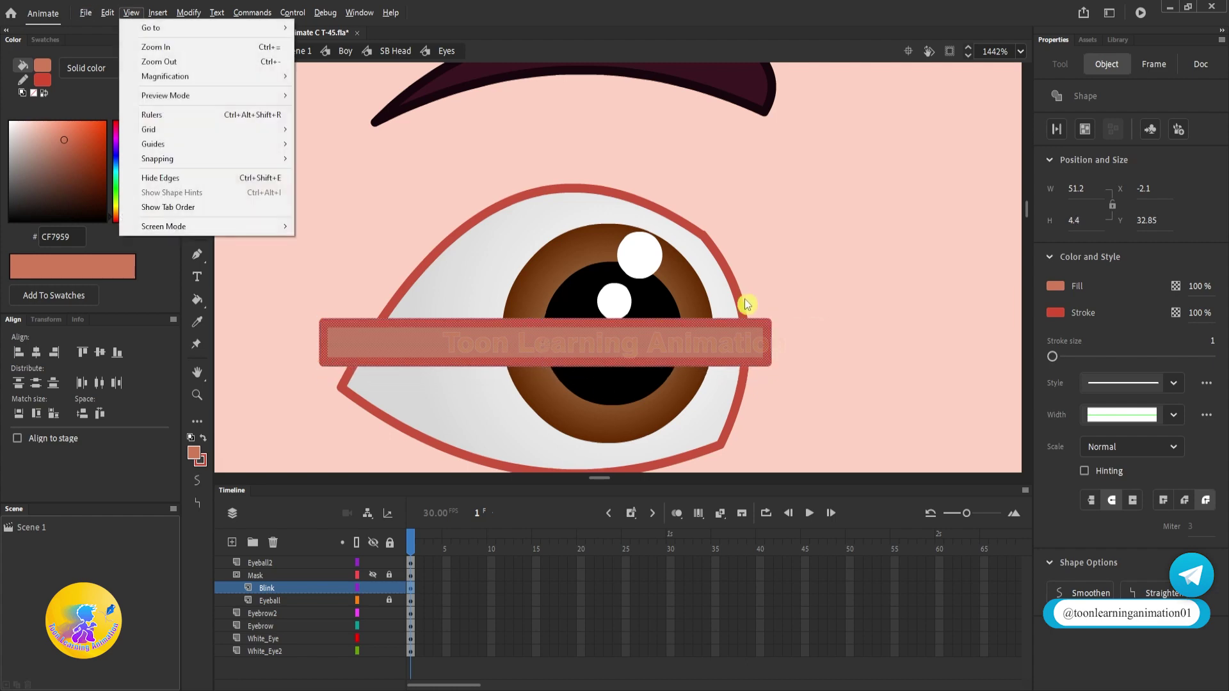
pyautogui.click(397, 239)
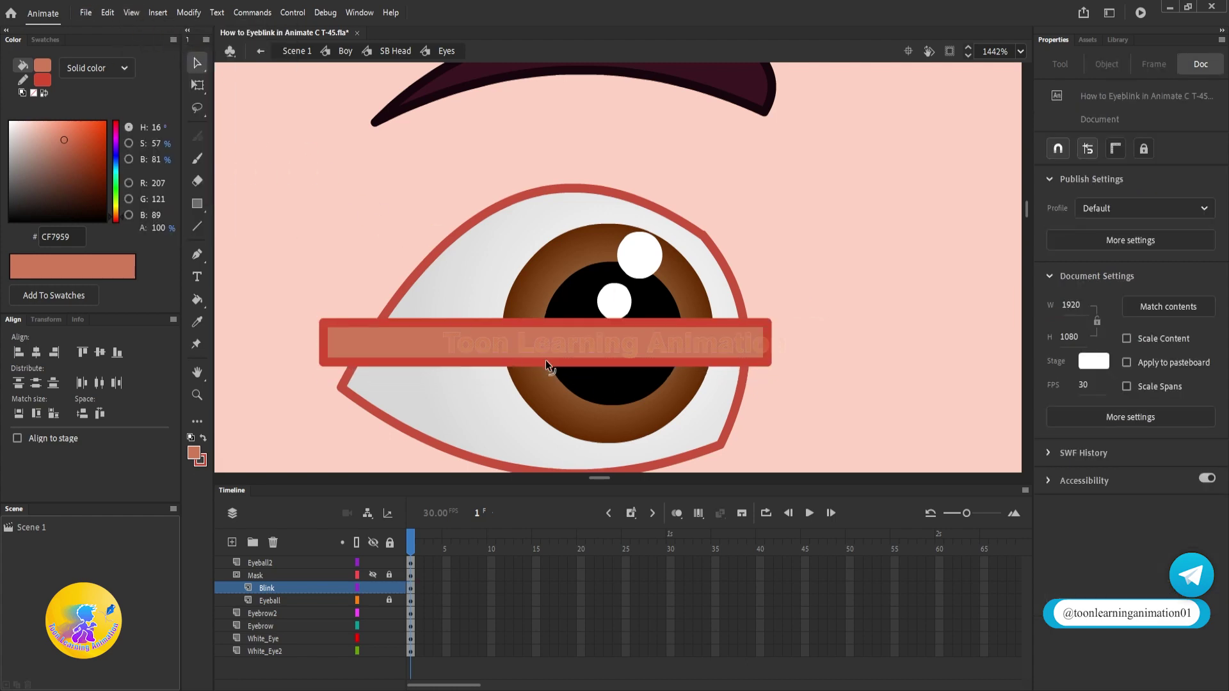
# Bend the lower edge of the rectangle upward into a shallow arch
pyautogui.moveTo(547, 359); pyautogui.dragTo(543, 331)
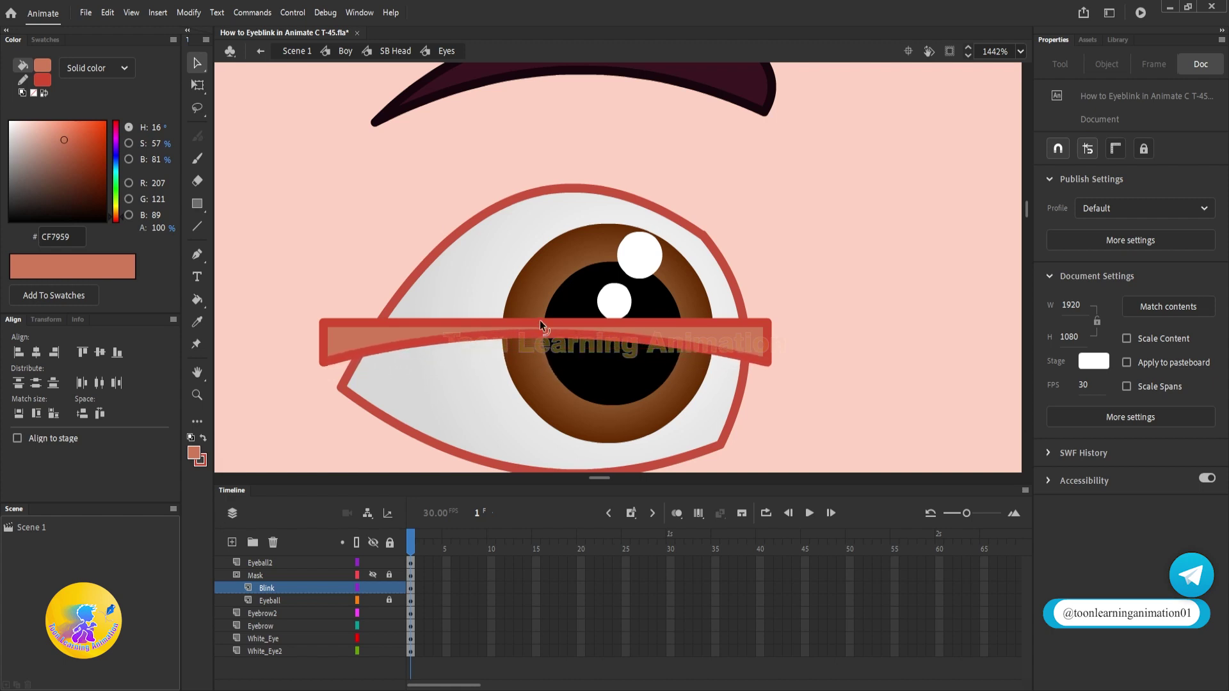
pyautogui.hotkey('ctrl', '=')
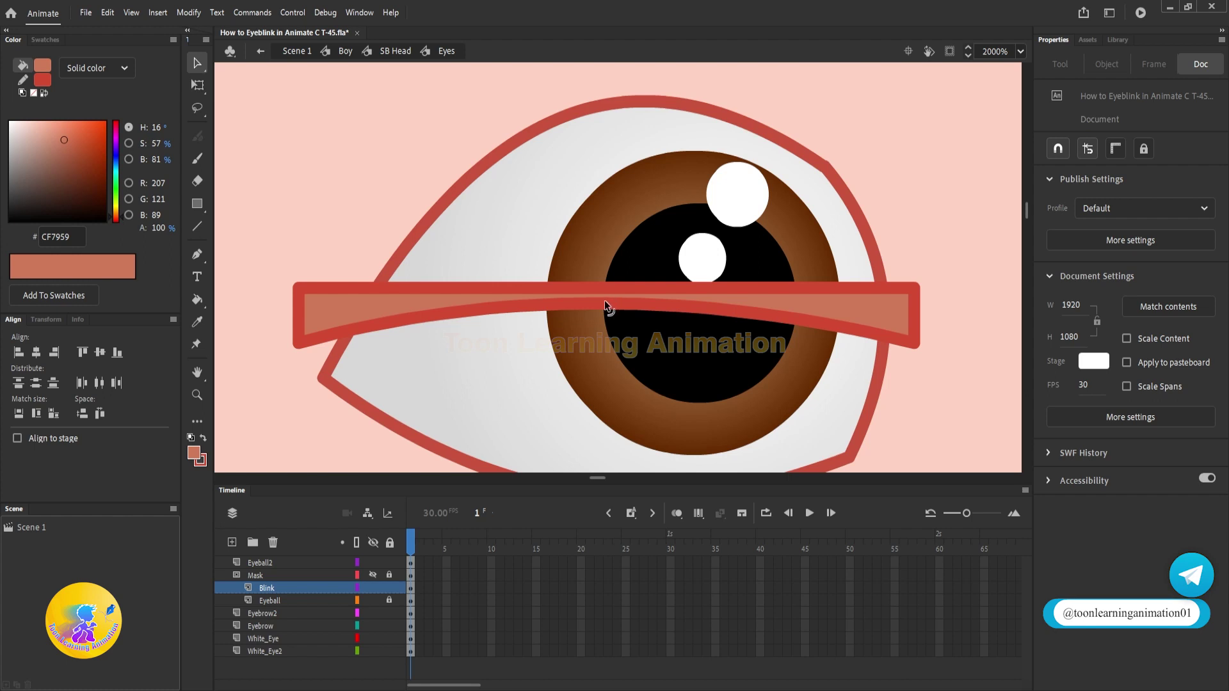
pyautogui.scroll(-4, 586, 310)
pyautogui.moveTo(670, 326); pyautogui.dragTo(645, 347)
pyautogui.scroll(2, 670, 329)
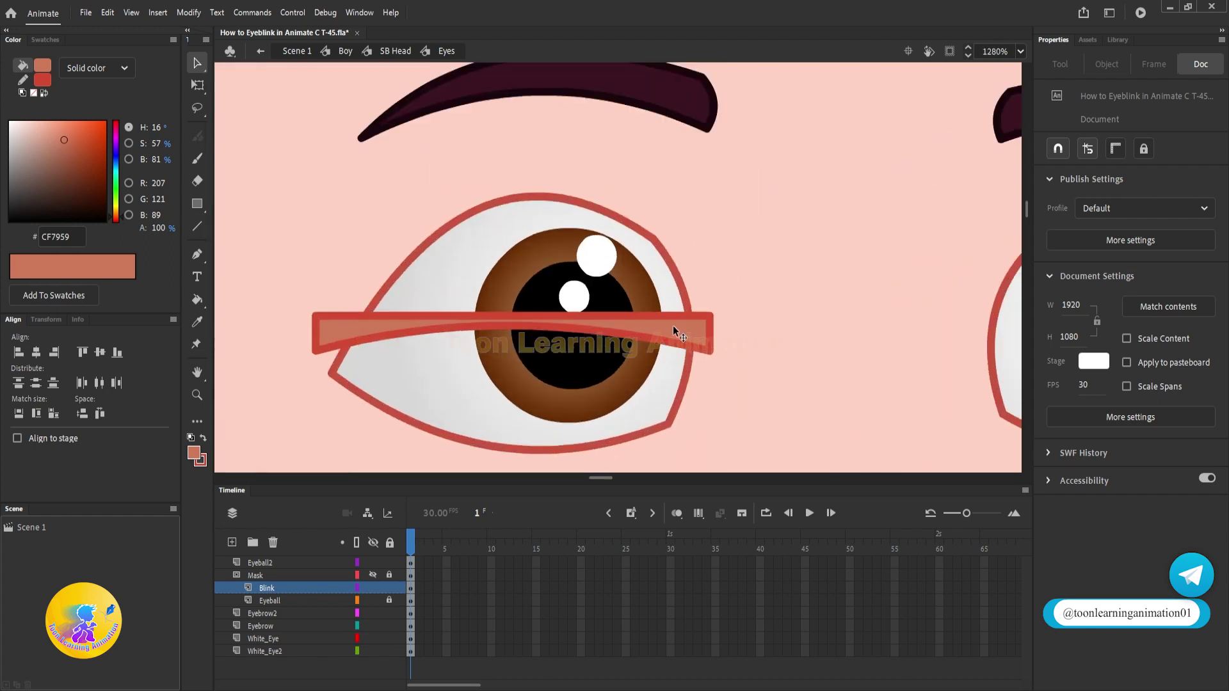
# Move the whole eyelid shape up above the larger eye so its arched edge meets the upper eye outline, at about Y 15.45
pyautogui.doubleClick(676, 325)
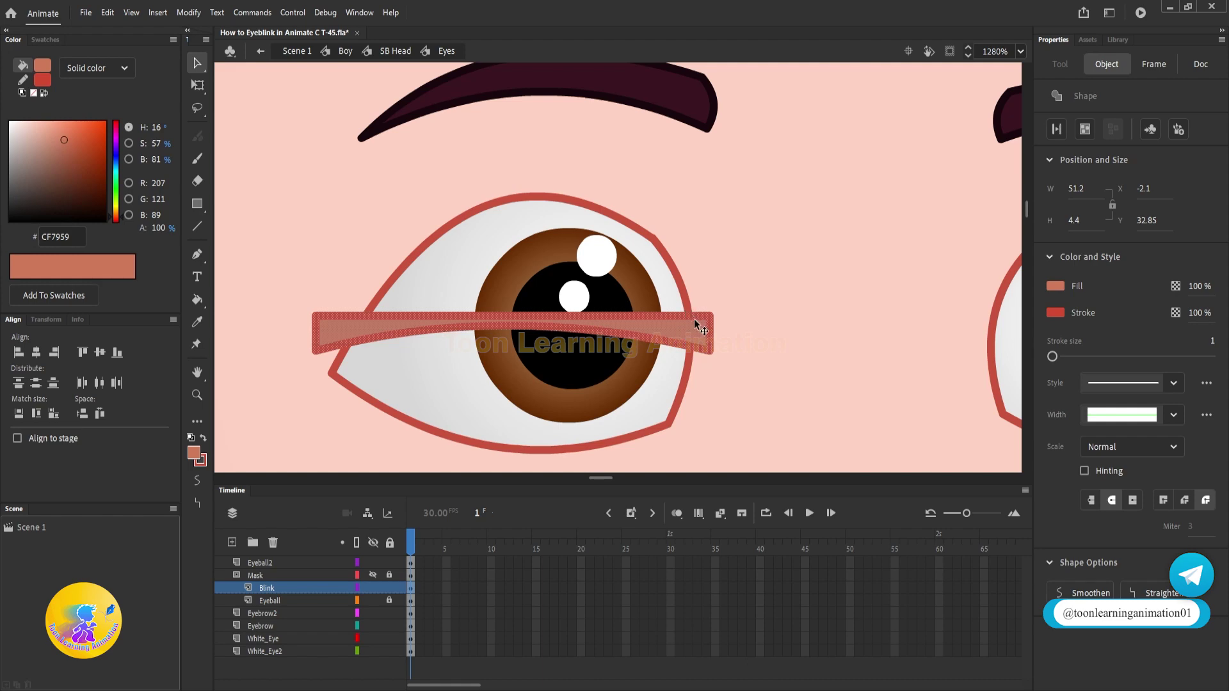
pyautogui.moveTo(686, 330); pyautogui.dragTo(677, 193)
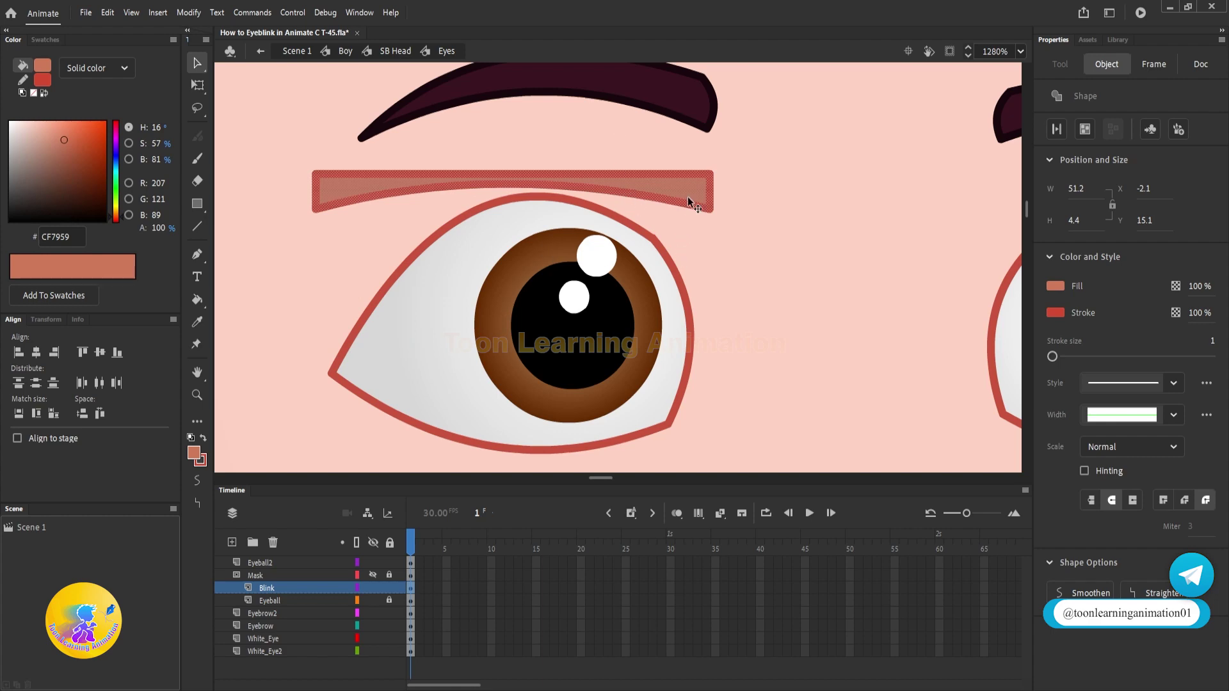
pyautogui.scroll(2, 547, 179)
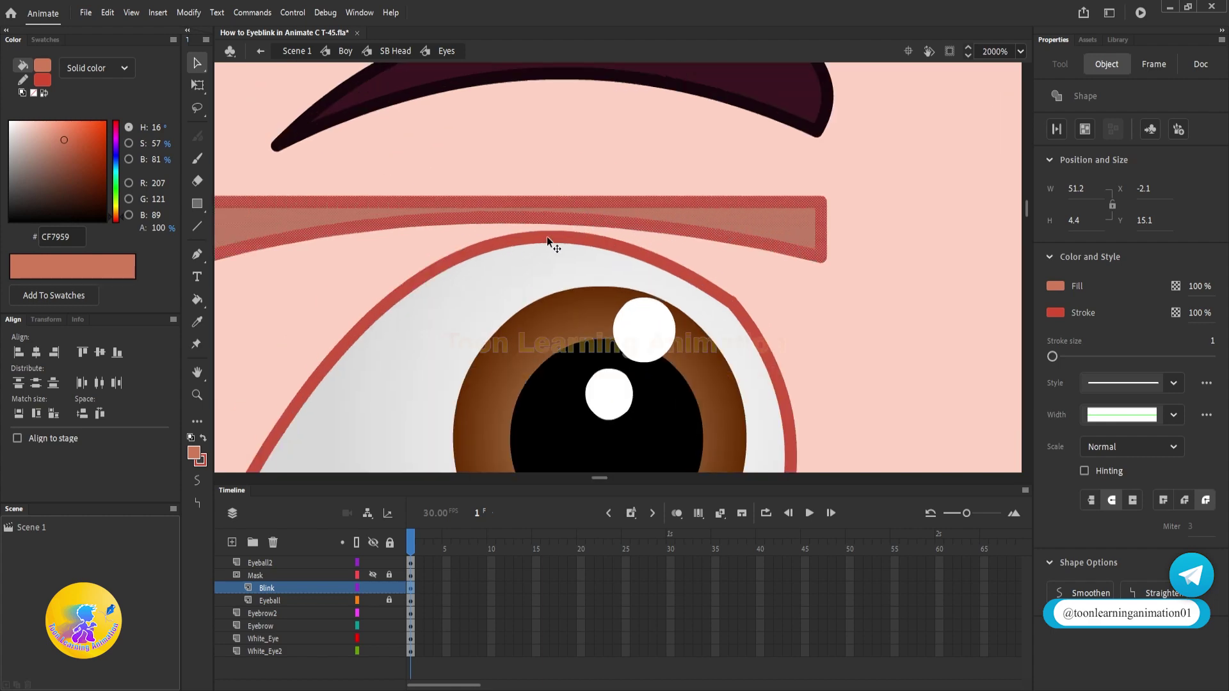
pyautogui.moveTo(548, 231); pyautogui.dragTo(580, 230)
pyautogui.scroll(-3, 580, 229)
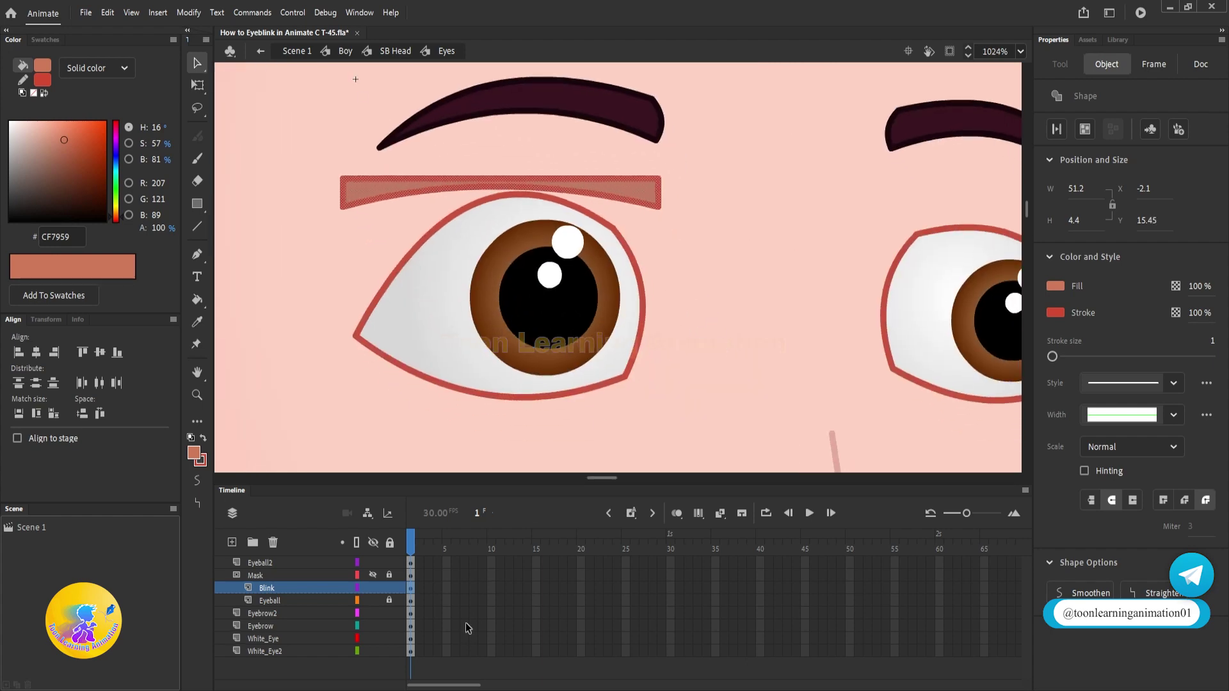
# Extend all layers of the Eyes symbol to frame 7 and insert a keyframe there on the Blink layer
pyautogui.click(491, 544)
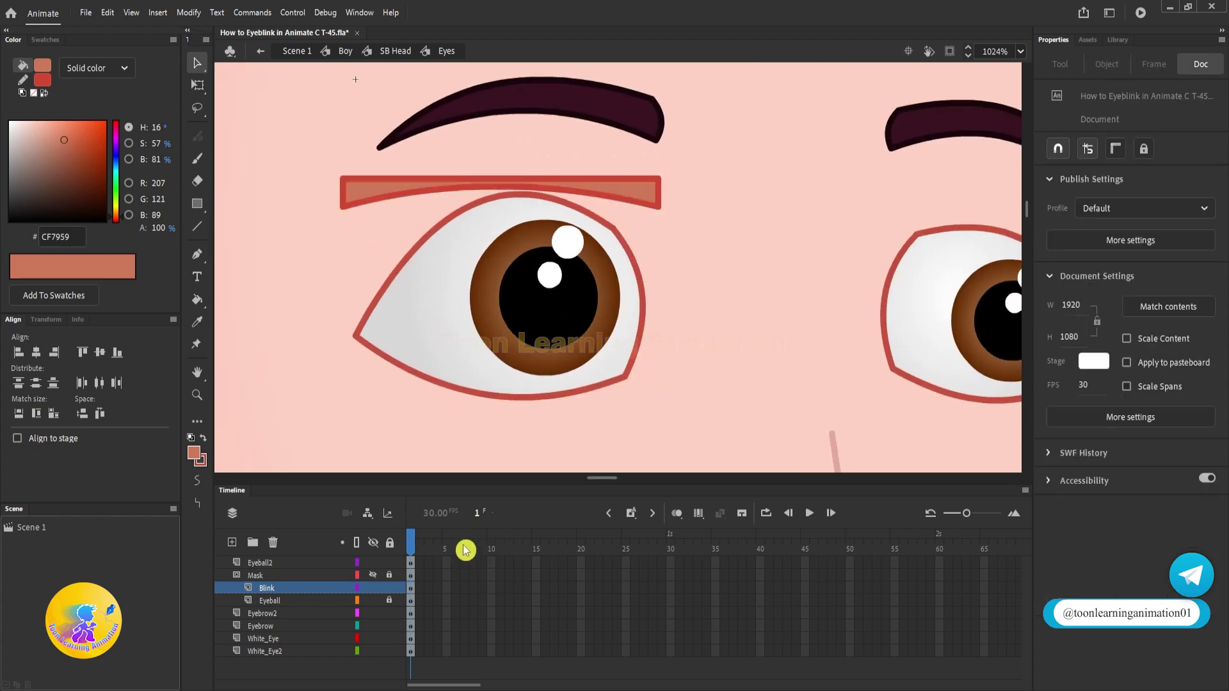
pyautogui.click(465, 550)
pyautogui.press('F5')
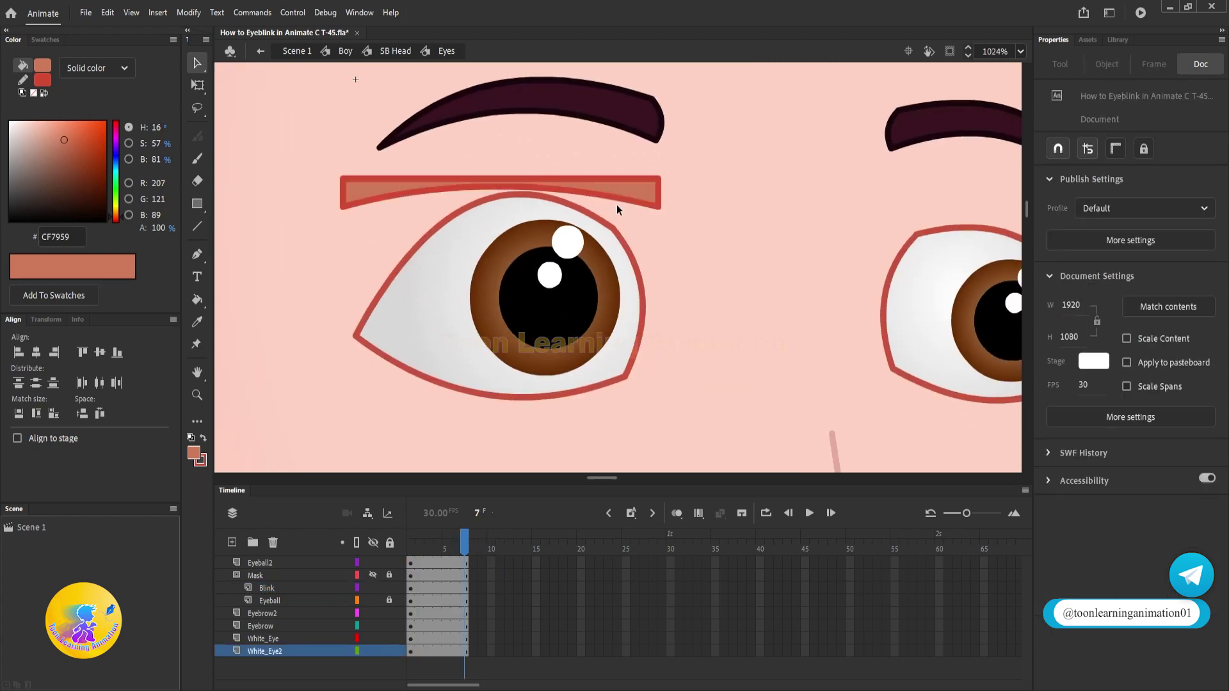
pyautogui.click(462, 588)
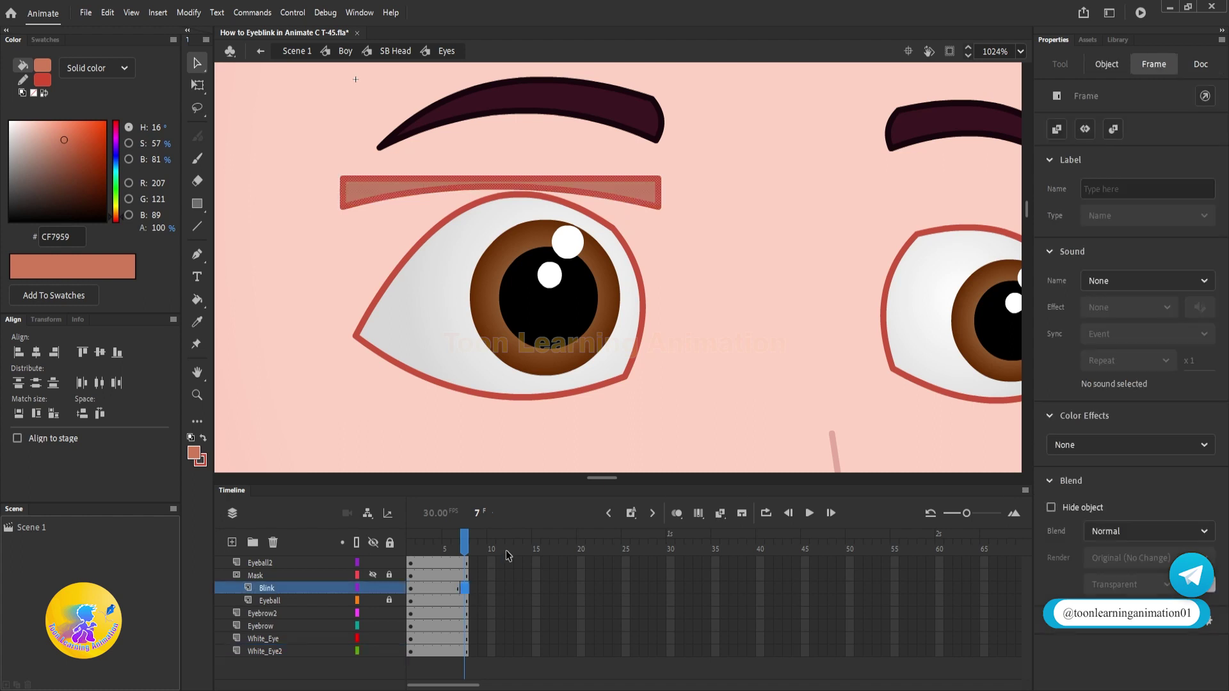
pyautogui.press('F6')
# At frame 7, bow the eyelid's lower edge downward and lower its two bottom corner points until the shape covers the whole larger eye
pyautogui.click(790, 294)
pyautogui.moveTo(507, 187); pyautogui.dragTo(504, 252)
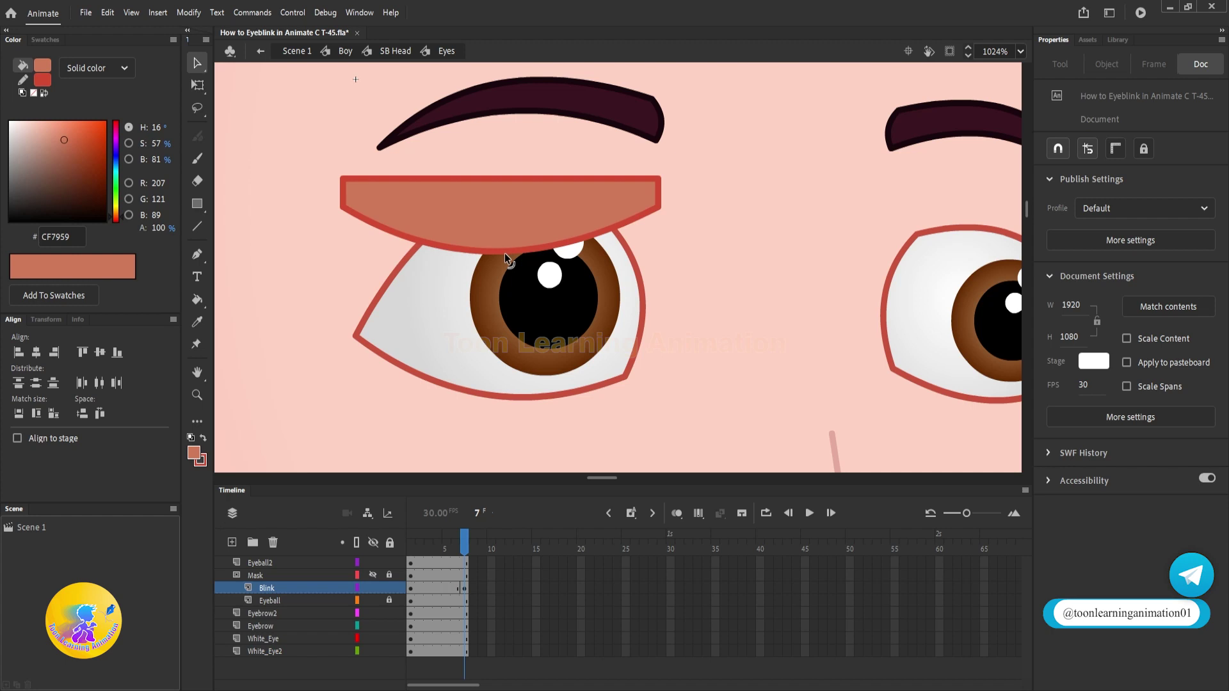
pyautogui.click(197, 68)
pyautogui.click(228, 90)
pyautogui.click(490, 255)
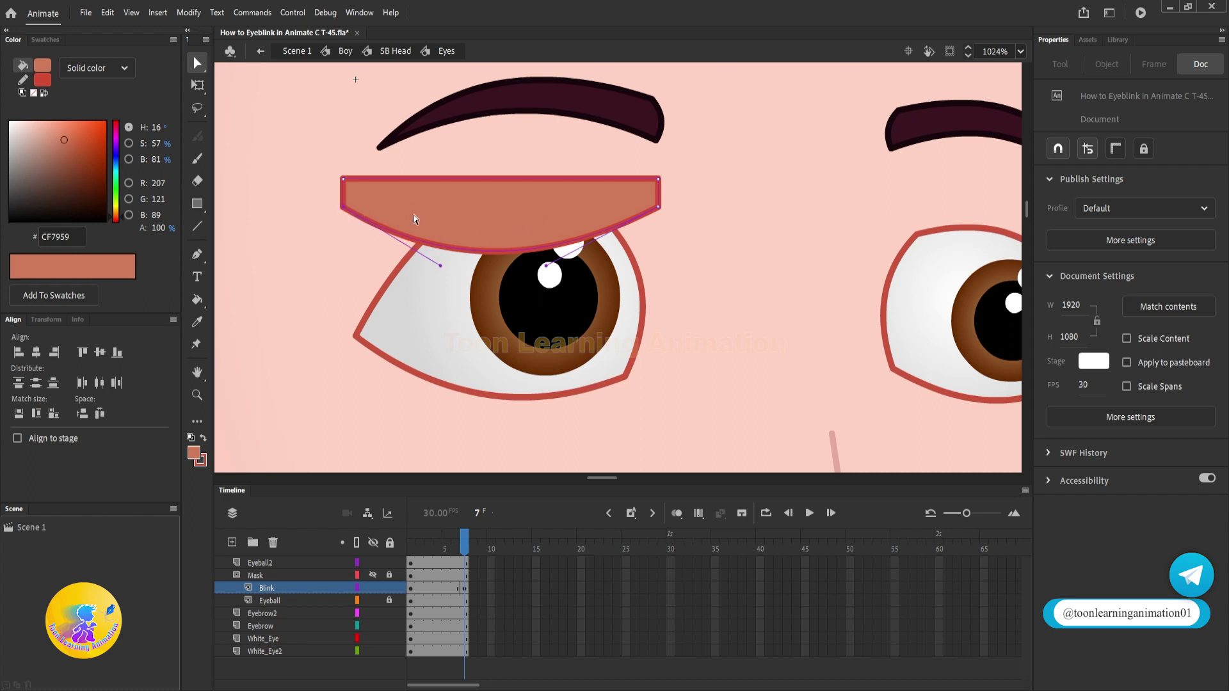
pyautogui.moveTo(676, 224); pyautogui.dragTo(647, 193)
pyautogui.press('Down')
pyautogui.press('Down')
pyautogui.press('Down')
pyautogui.press('Down')
pyautogui.press('Down')
pyautogui.press('Down')
pyautogui.press('Down')
pyautogui.press('Down')
pyautogui.press('Down')
pyautogui.press('Down')
pyautogui.press('Down')
pyautogui.press('Down')
pyautogui.press('Down')
pyautogui.press('Down')
pyautogui.press('Down')
pyautogui.press('Down')
pyautogui.press('Down')
pyautogui.press('Down')
pyautogui.press('Down')
pyautogui.press('Down')
pyautogui.press('Down')
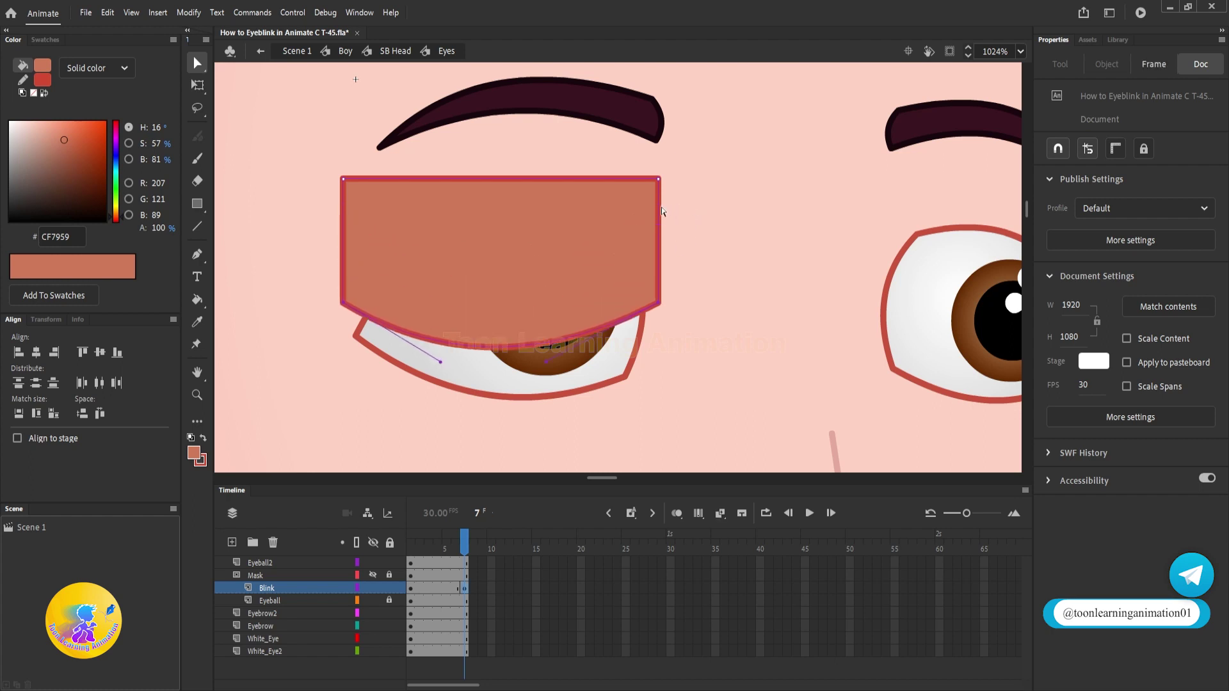
pyautogui.press('Down')
pyautogui.press('Down')
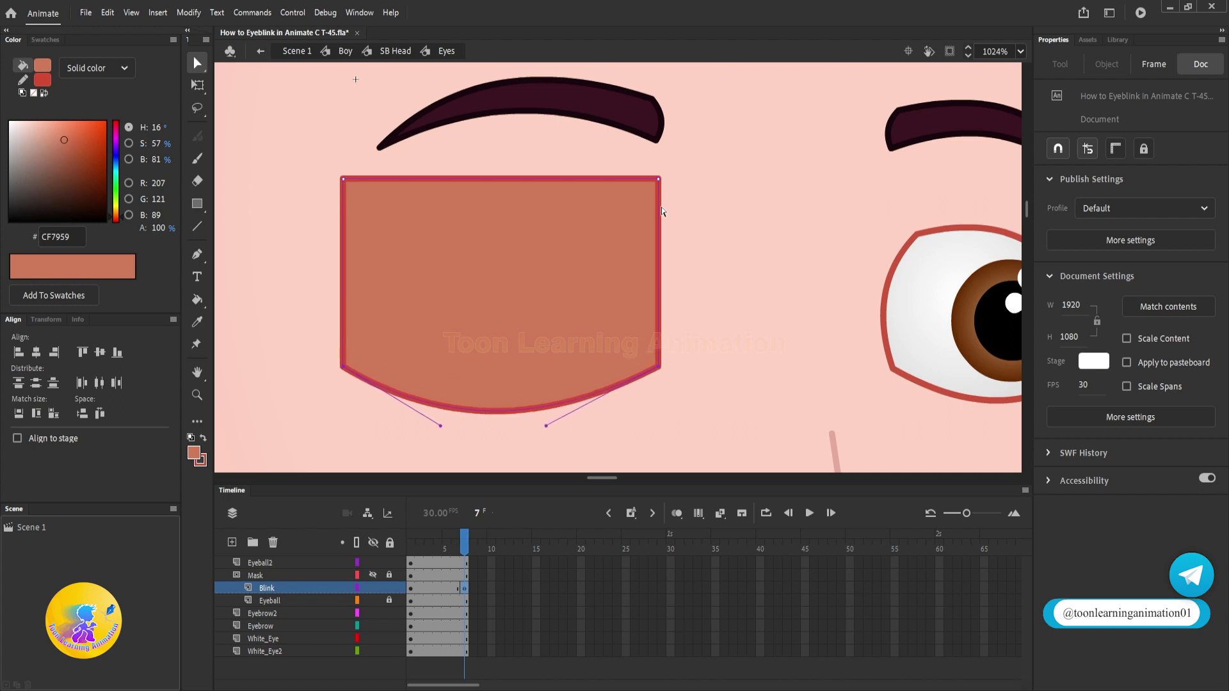
pyautogui.click(662, 212)
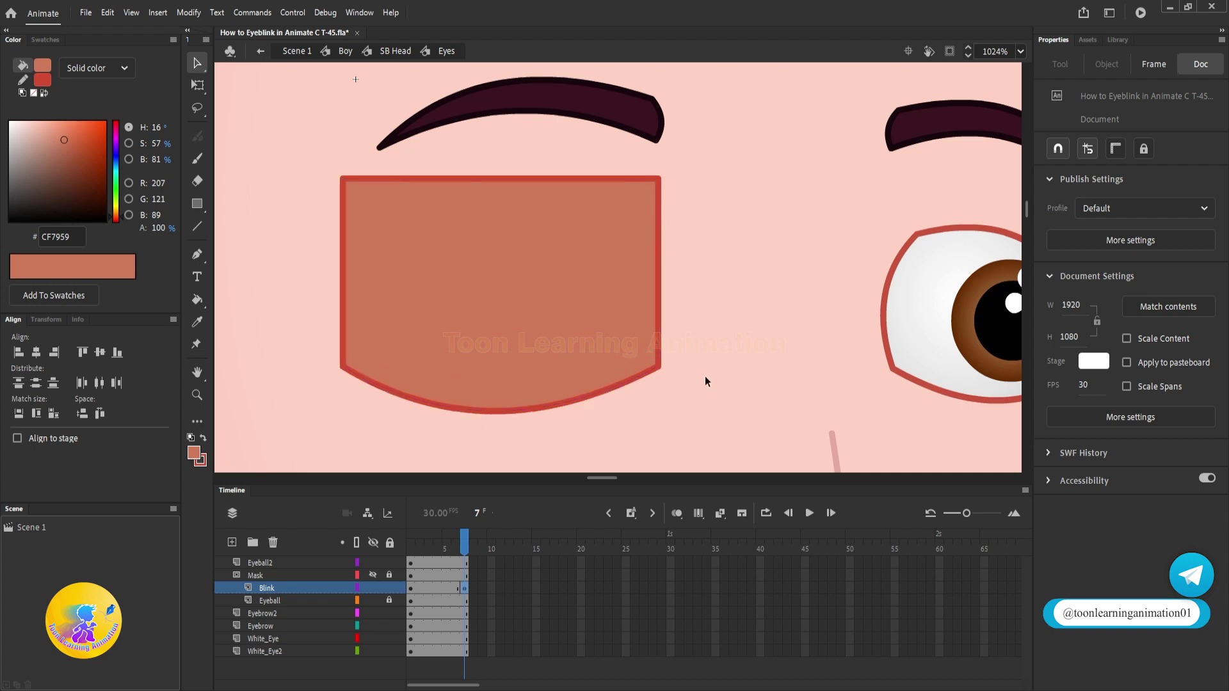
# Display the Blink layer as outlines to check the closed eyelid's coverage of the eye, and restore its filled display
pyautogui.scroll(-1, 705, 375)
pyautogui.scroll(1, 565, 350)
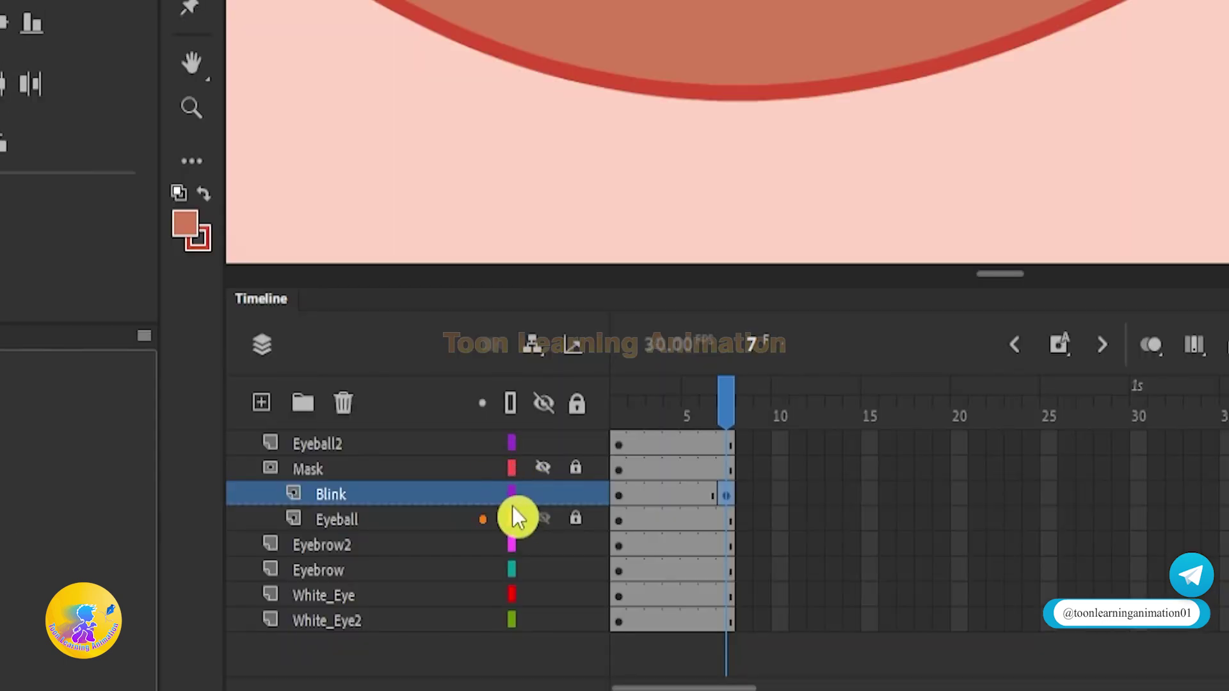
pyautogui.click(513, 493)
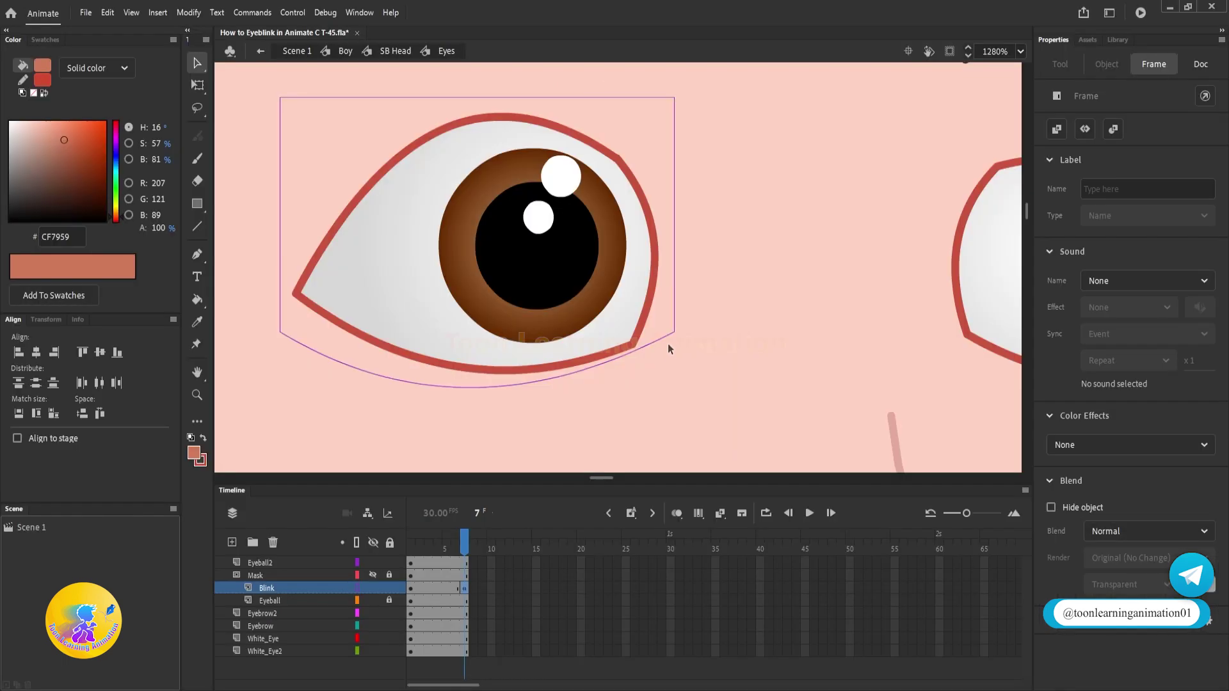
pyautogui.scroll(2, 663, 346)
pyautogui.scroll(-2, 612, 321)
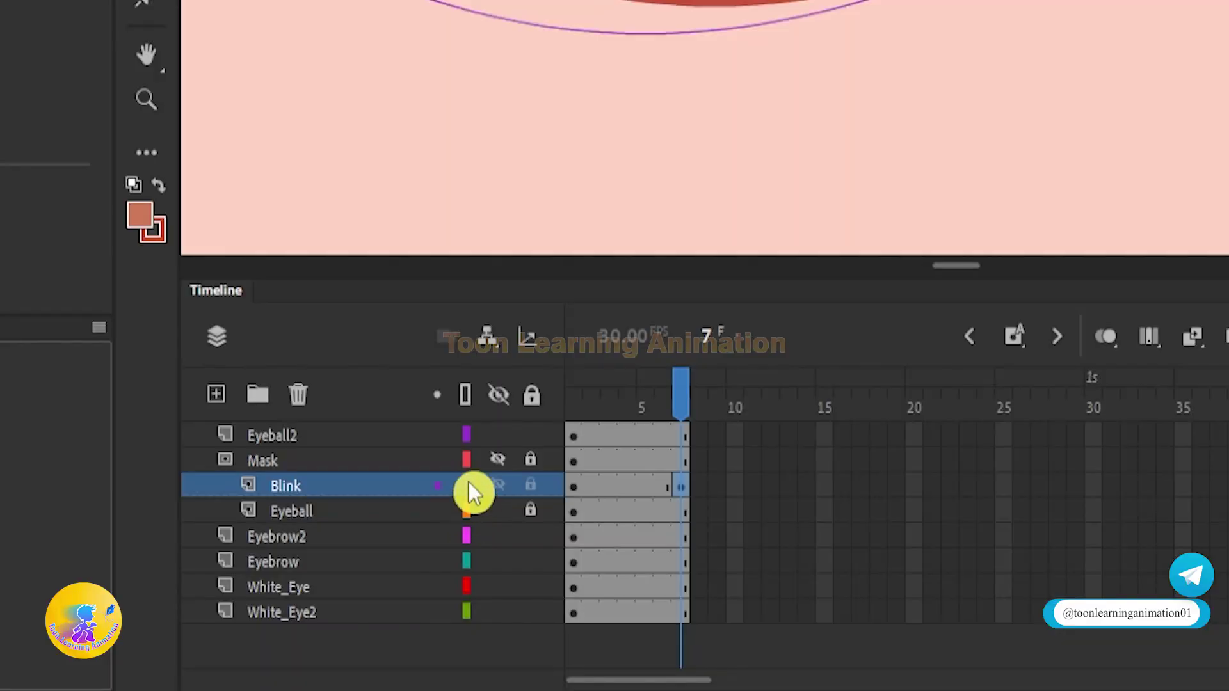
pyautogui.click(468, 486)
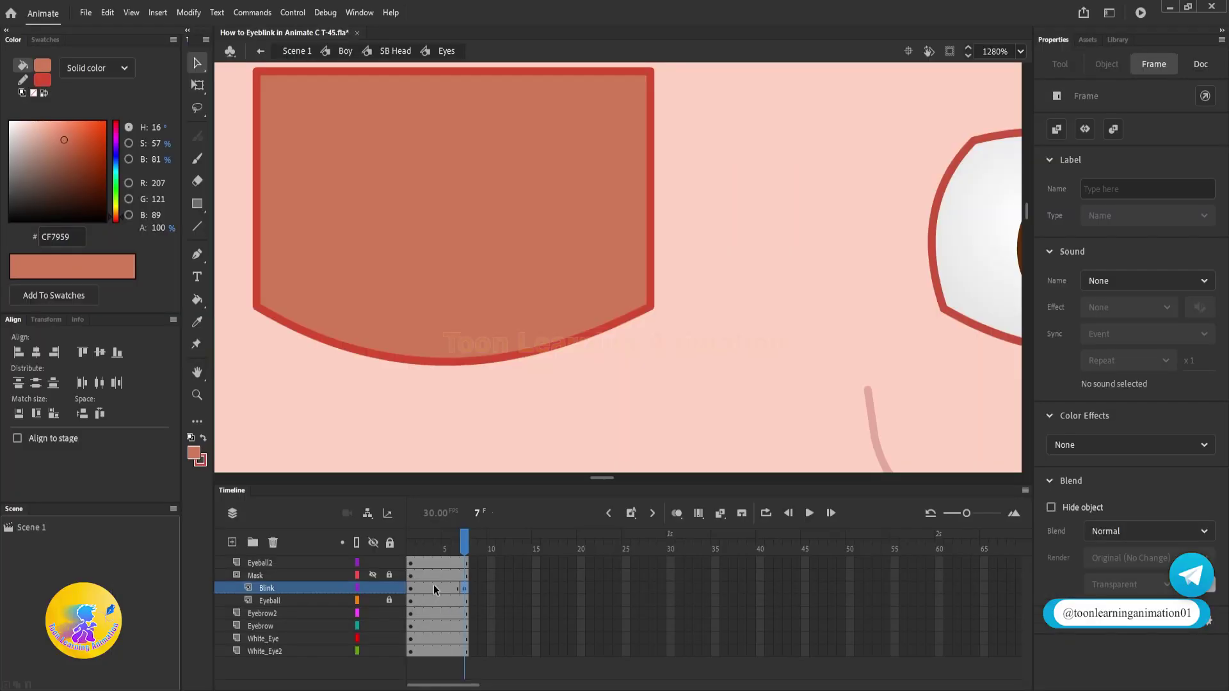
# Create a shape tween between the Blink layer's keyframes at frames 1 and 7, and play back the closing eyelid
pyautogui.rightClick(439, 588)
pyautogui.click(533, 227)
pyautogui.moveTo(442, 555); pyautogui.dragTo(410, 552)
pyautogui.scroll(-2, 504, 382)
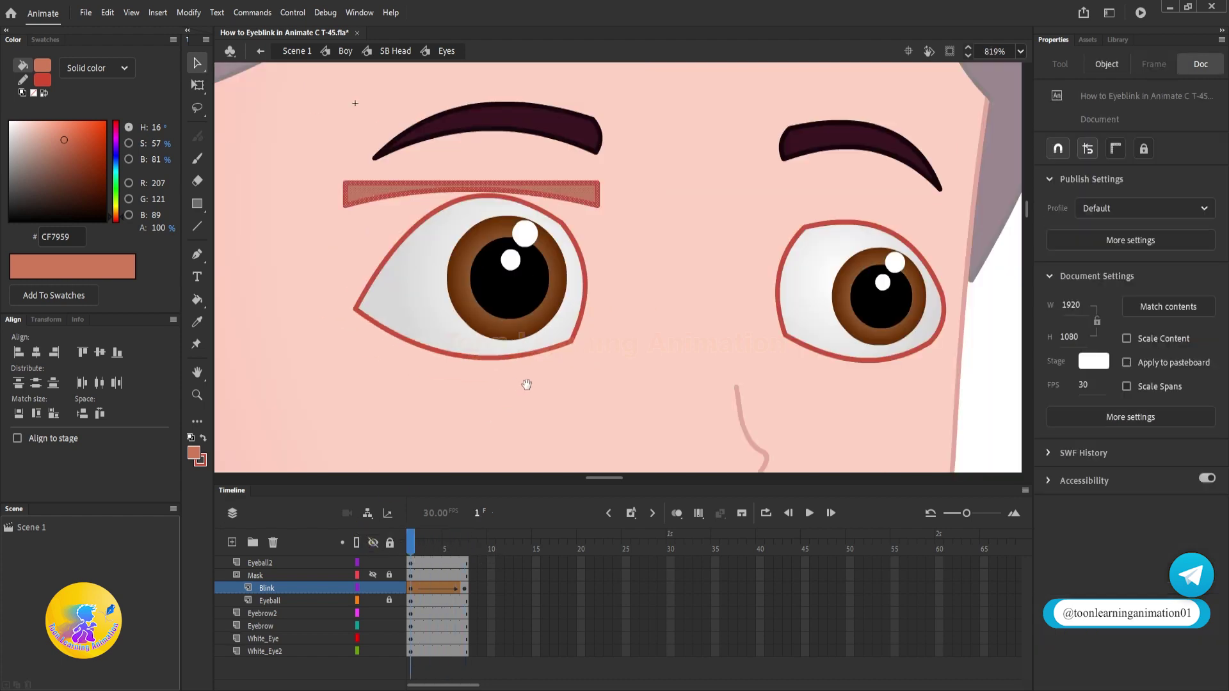
pyautogui.moveTo(527, 384); pyautogui.dragTo(604, 385)
pyautogui.click(618, 389)
pyautogui.press('Return')
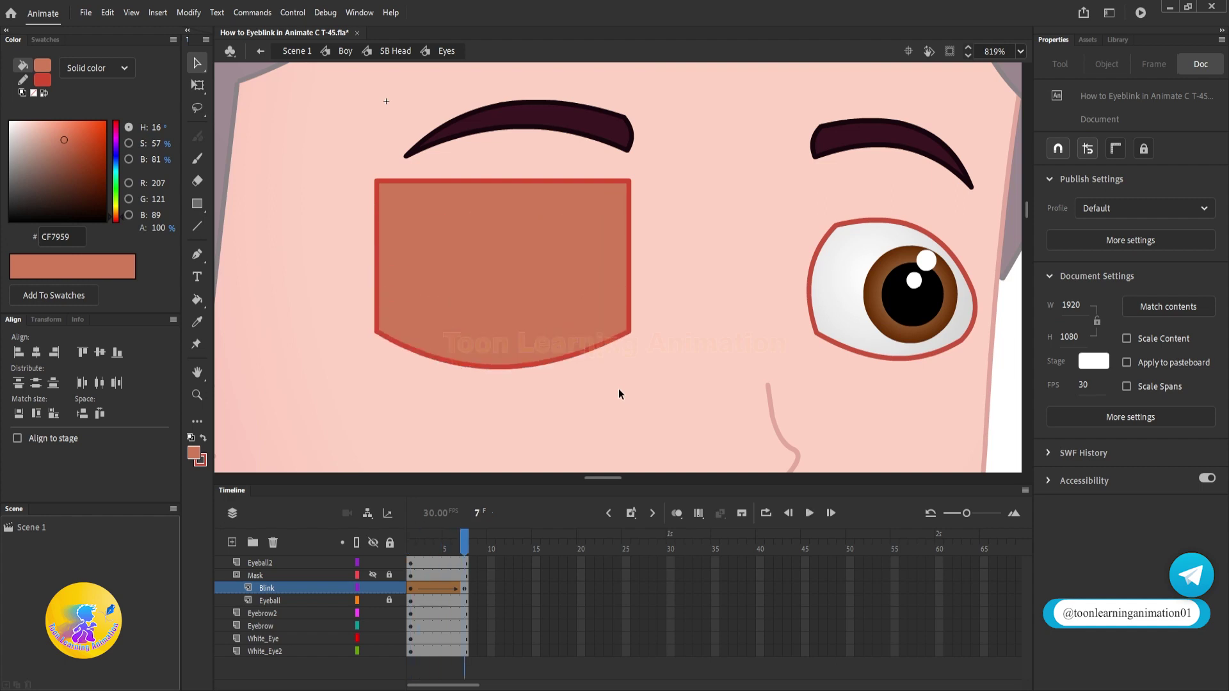
pyautogui.press('Return')
# Preview the masked blink with the Blink layer locked and Mask shown, and return to frame 1 with Blink unlocked and Mask hidden
pyautogui.click(389, 588)
pyautogui.click(410, 543)
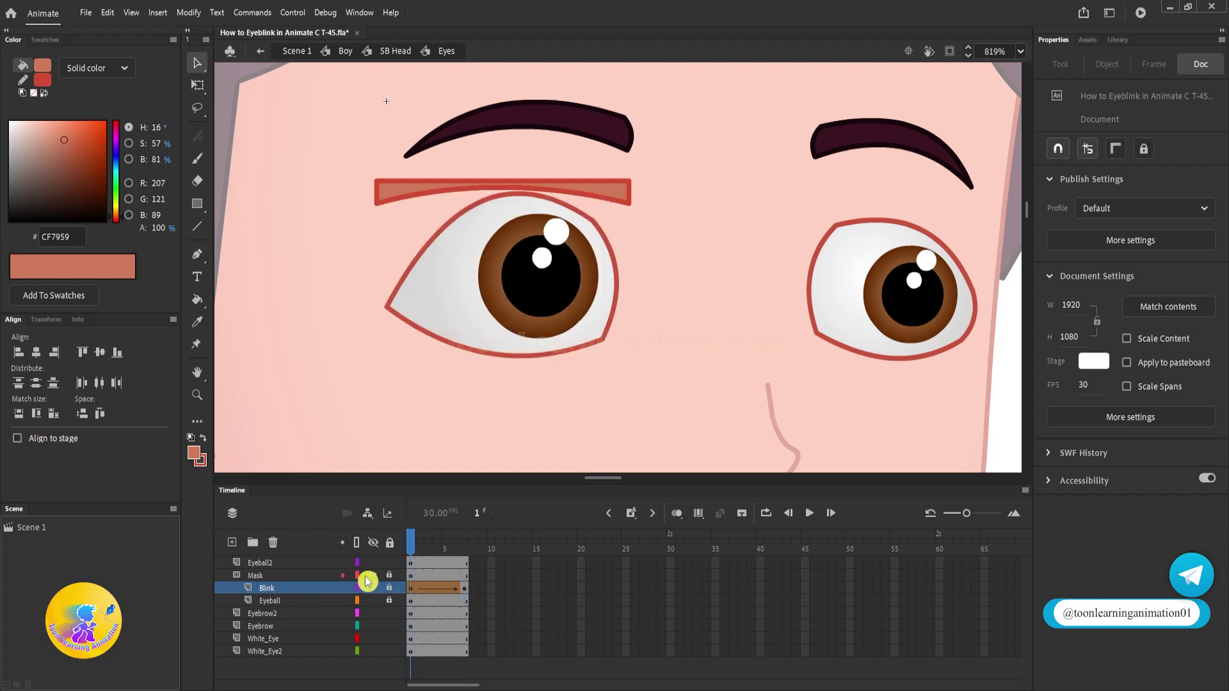
pyautogui.press('Return')
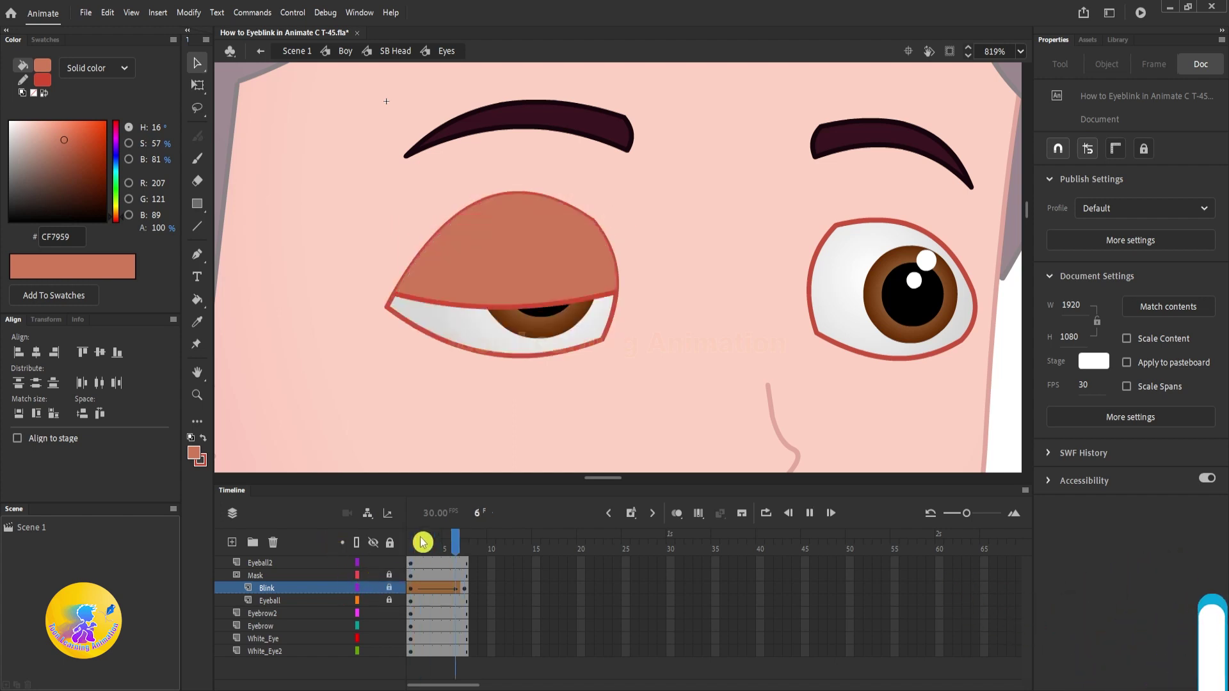
pyautogui.moveTo(445, 547); pyautogui.dragTo(408, 561)
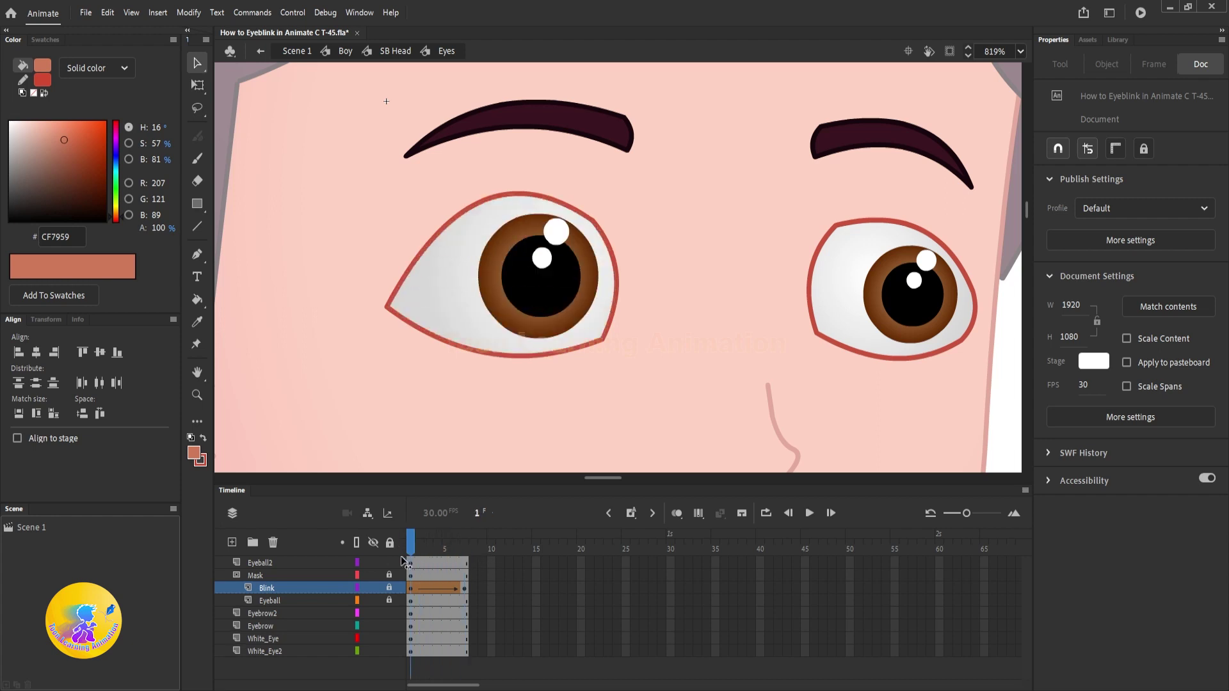
pyautogui.click(389, 588)
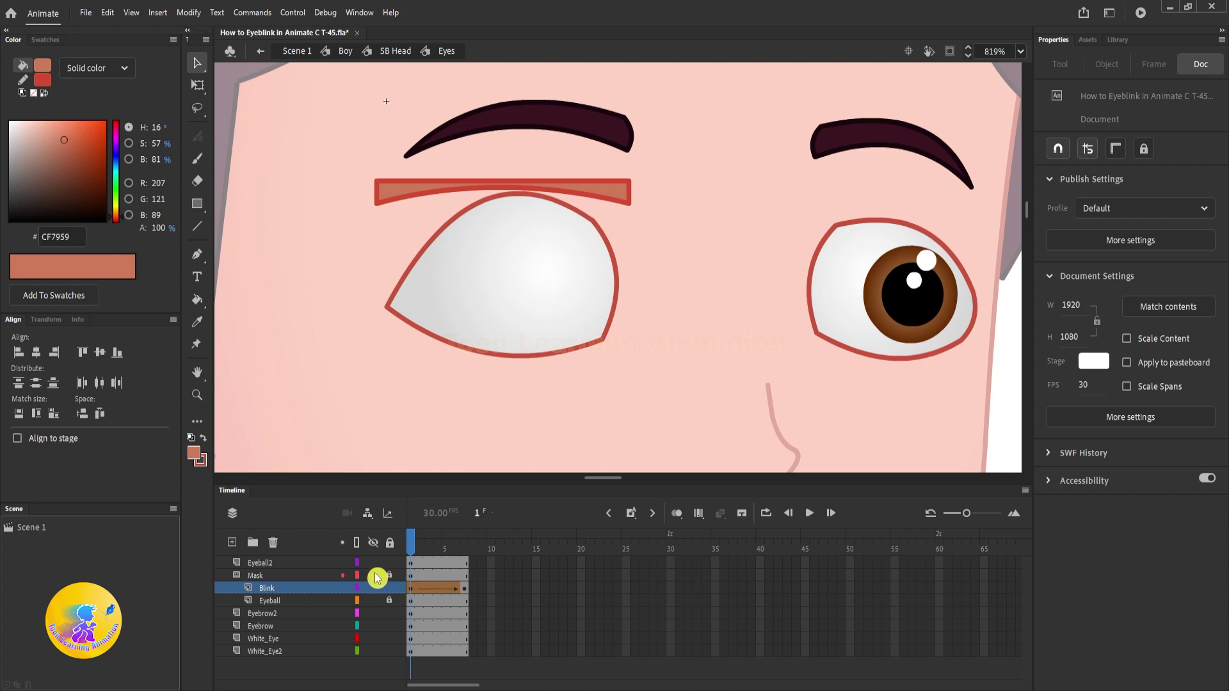
pyautogui.click(374, 576)
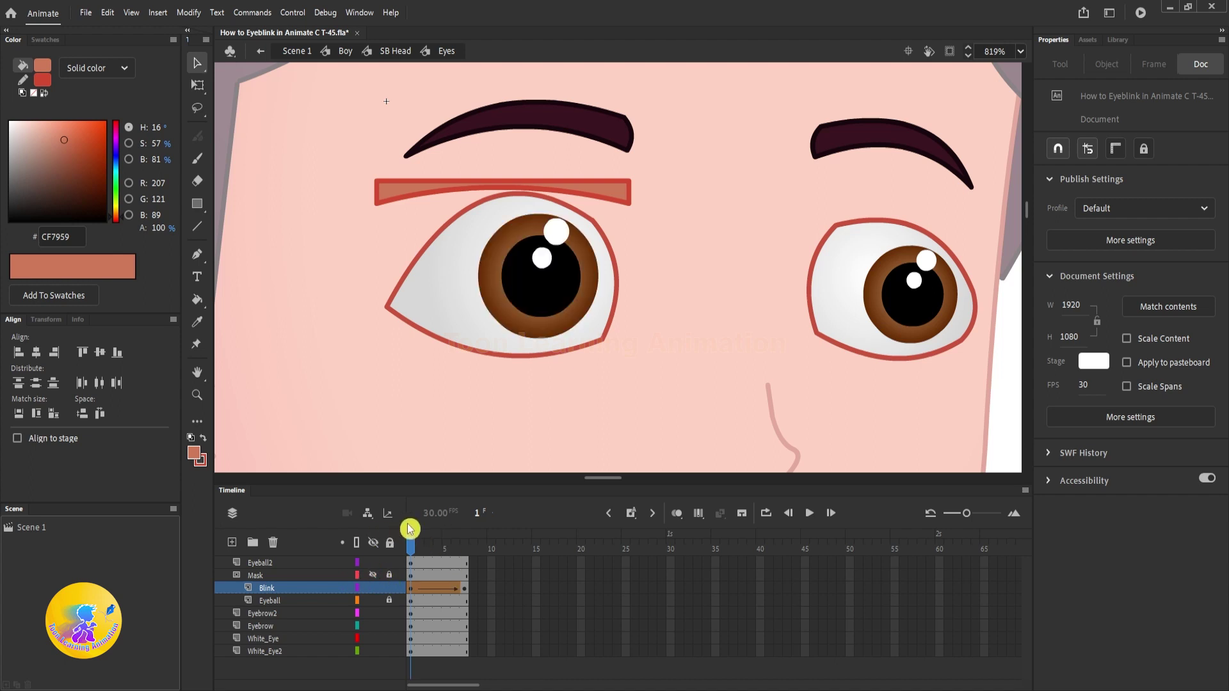
# Play back the closing eyelid, and extend all layers of the Eyes symbol to frame 15
pyautogui.press('Return')
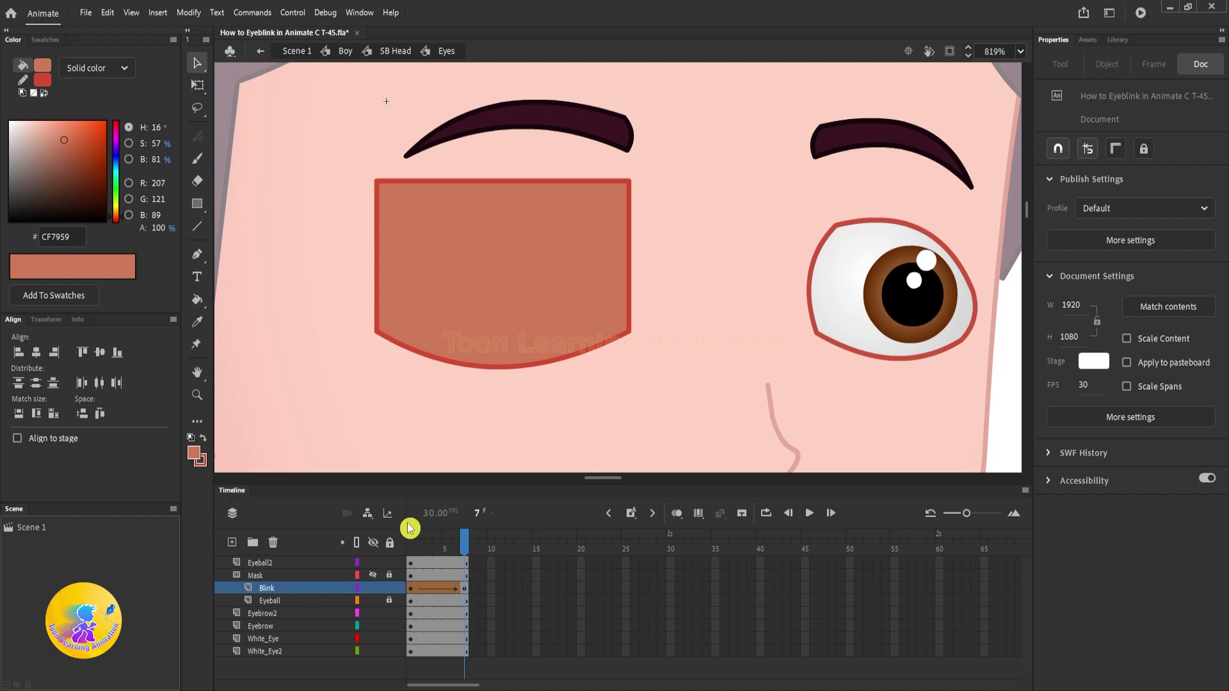
pyautogui.press('Return')
pyautogui.doubleClick(537, 543)
pyautogui.press('F5')
pyautogui.click(537, 543)
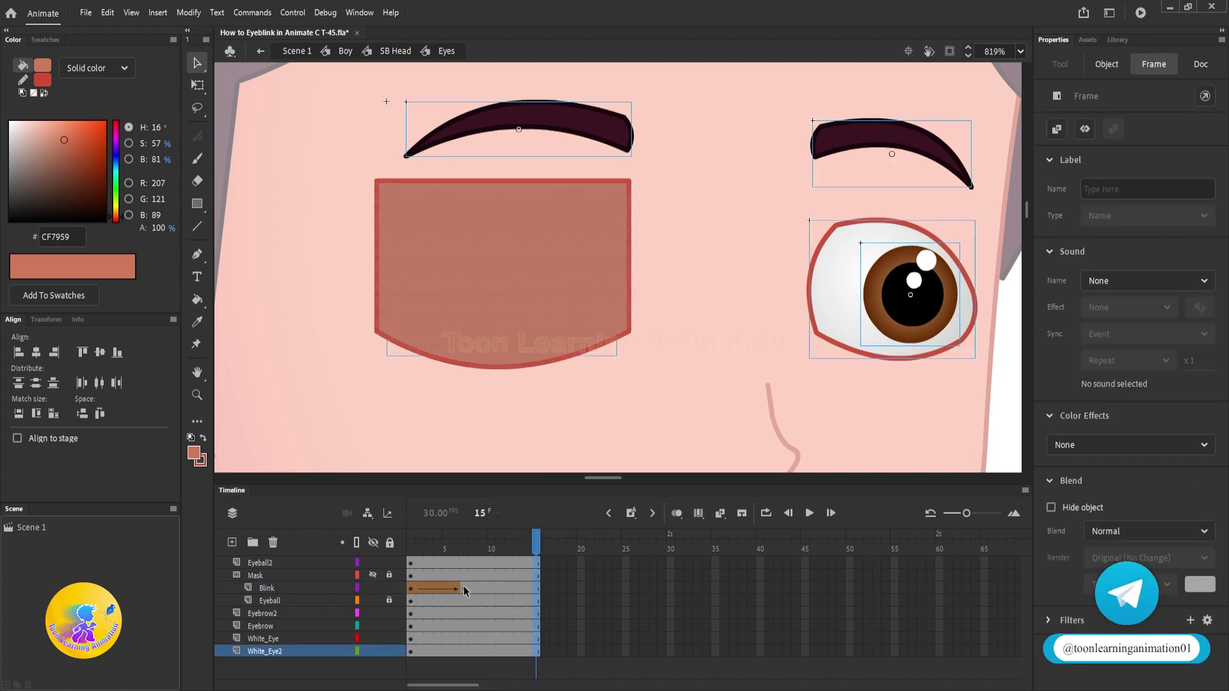
# Copy the Blink layer's open-eye keyframe from frame 1 to frame 13, and remove the shape tween following the copy
pyautogui.click(410, 588)
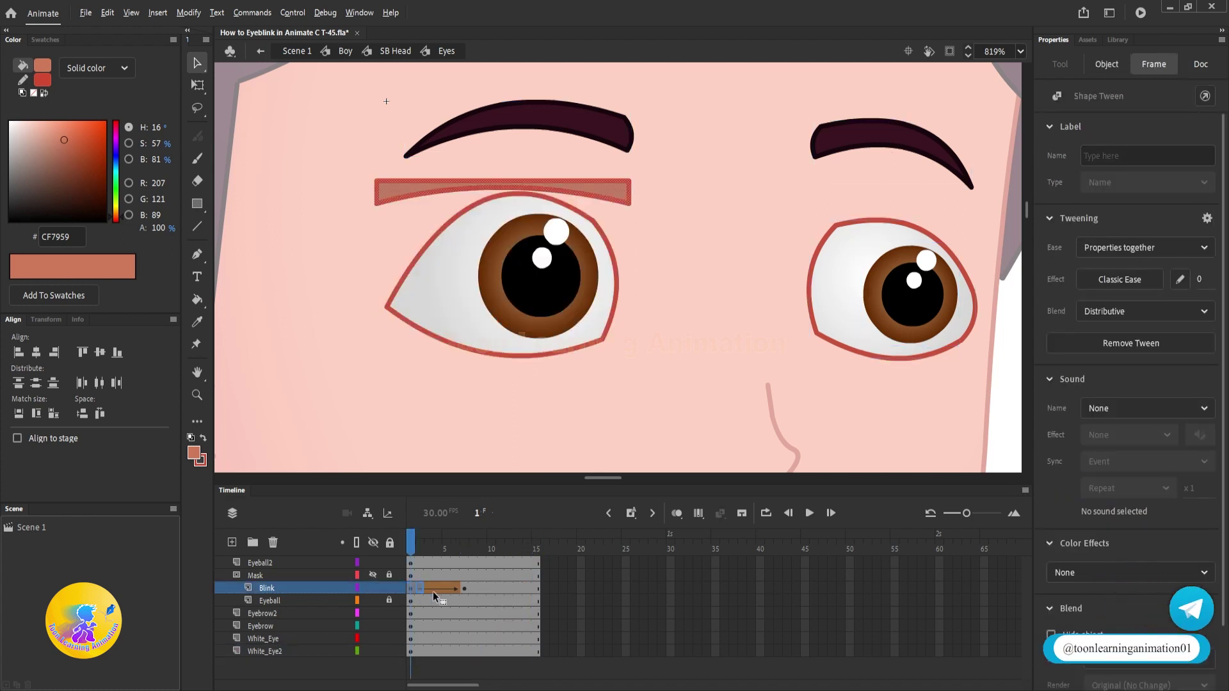
pyautogui.moveTo(511, 585); pyautogui.dragTo(517, 585)
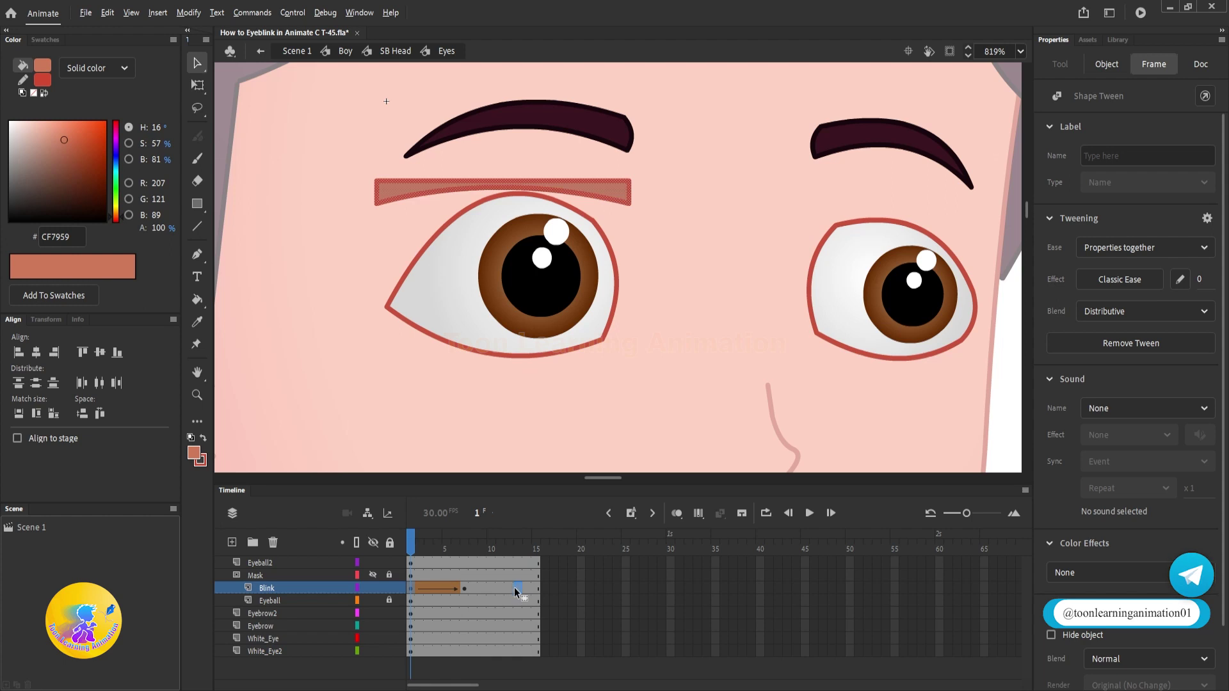
pyautogui.moveTo(517, 585); pyautogui.dragTo(517, 586)
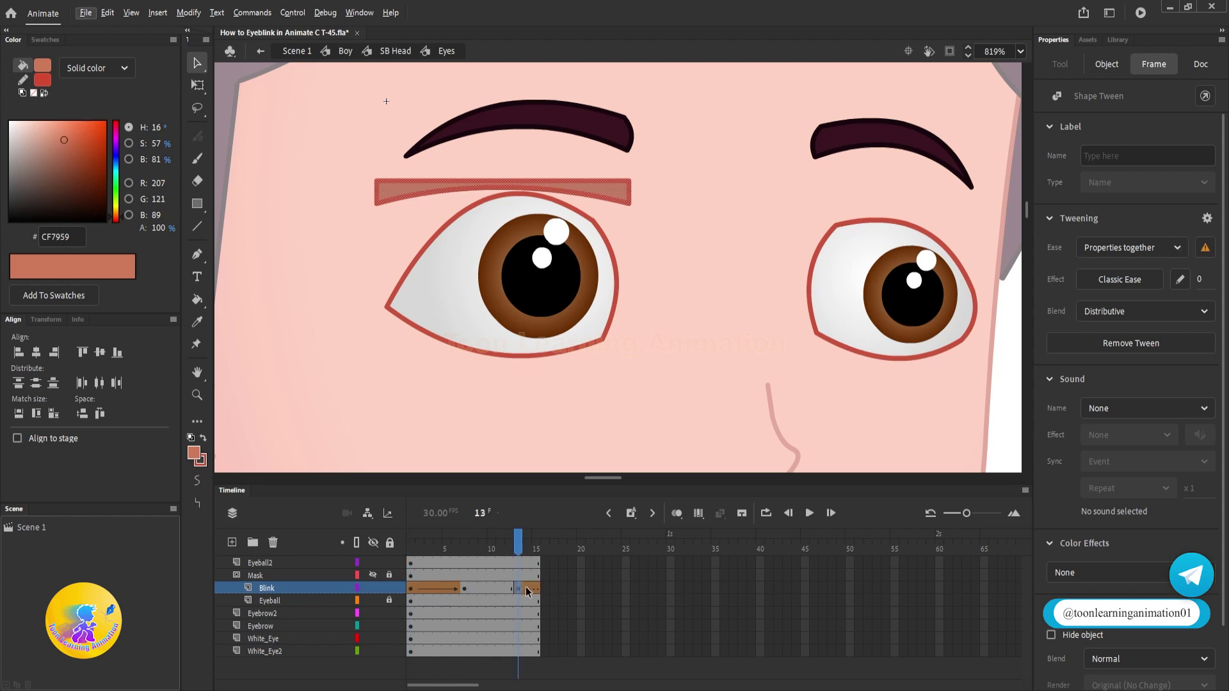
pyautogui.rightClick(526, 591)
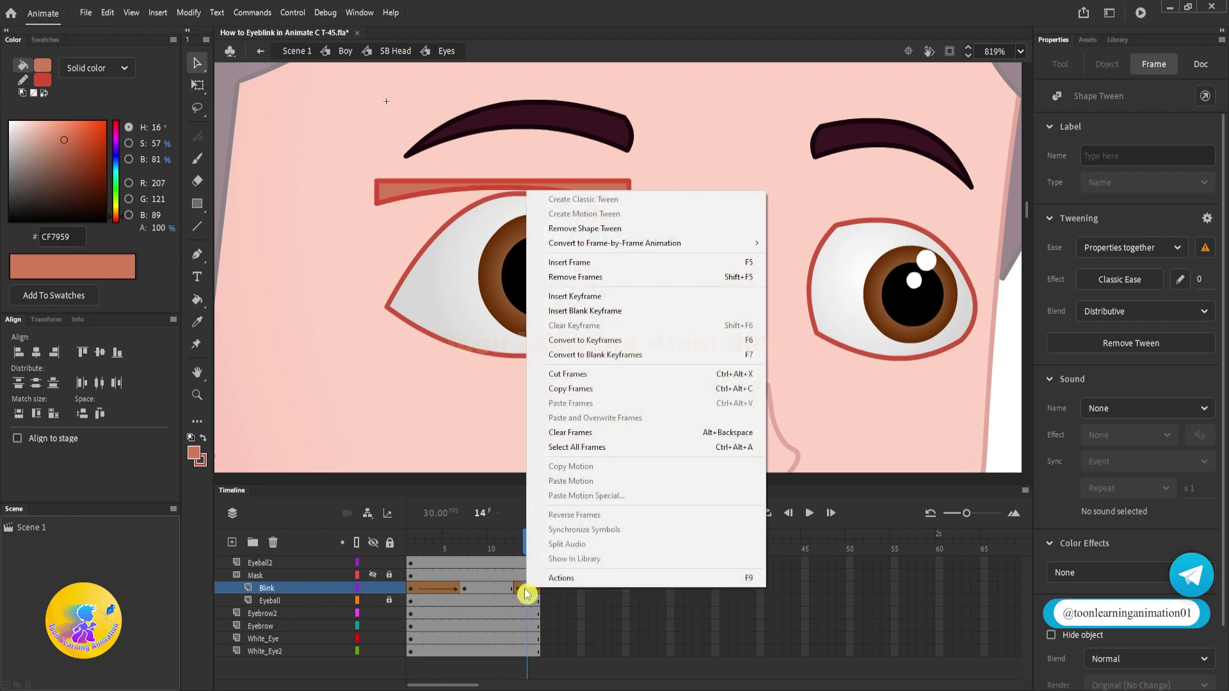
pyautogui.click(575, 229)
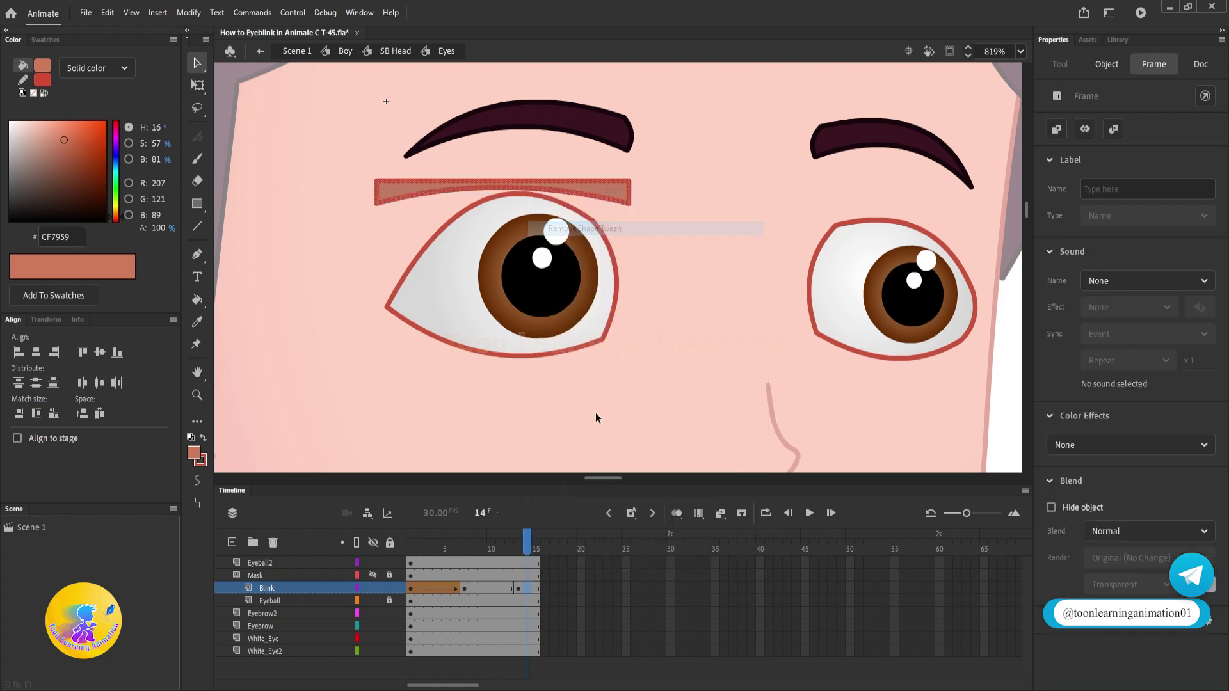
# Create a shape tween between the Blink keyframes at frames 7 and 13, and play back the closing and reopening eyelid from frame 1
pyautogui.rightClick(490, 588)
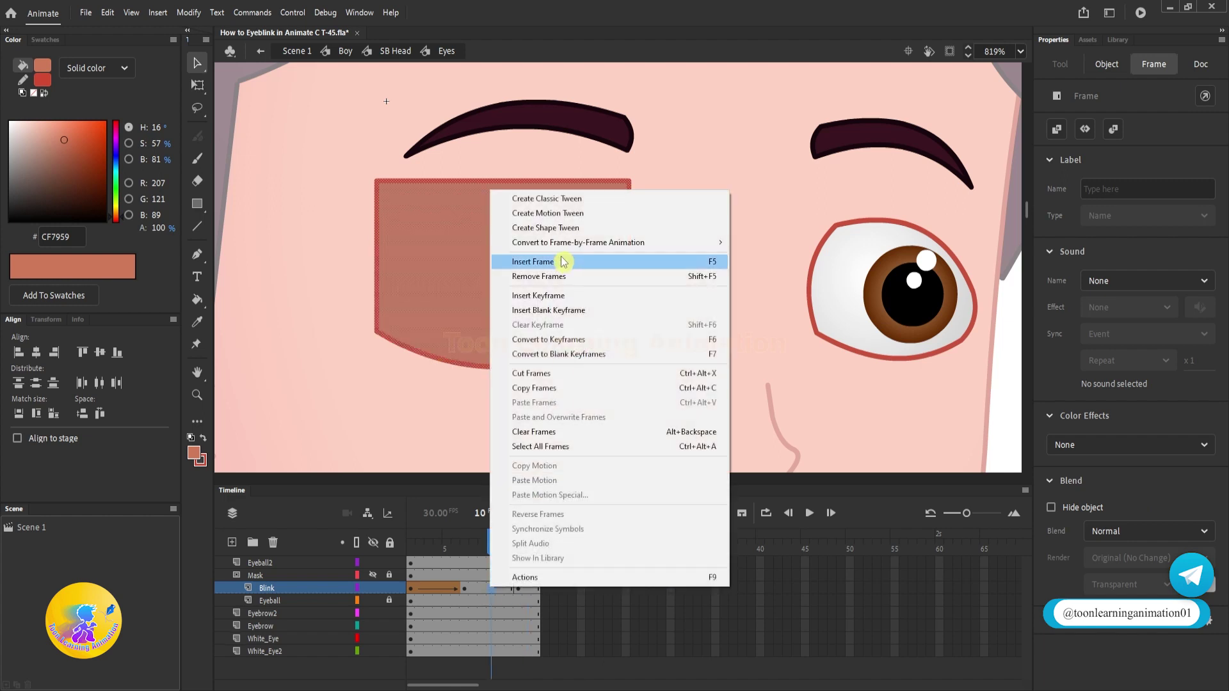
pyautogui.click(554, 232)
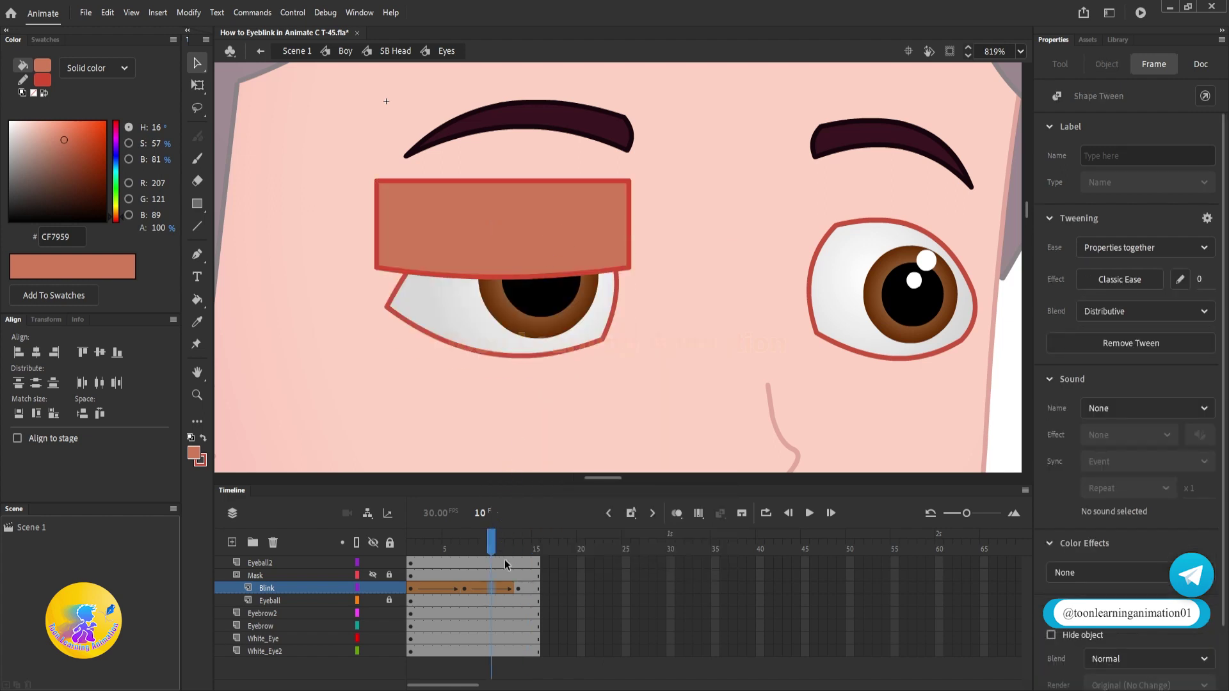
pyautogui.click(422, 548)
pyautogui.press('Return')
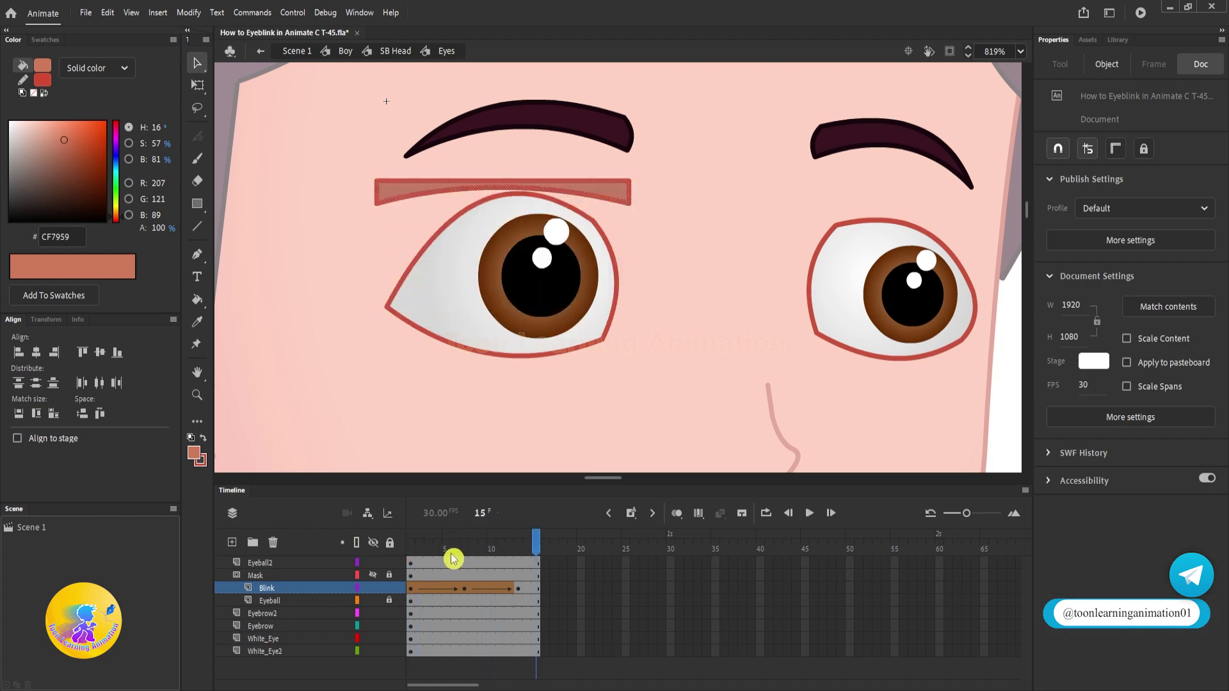
pyautogui.moveTo(441, 544); pyautogui.dragTo(354, 544)
pyautogui.press('Return')
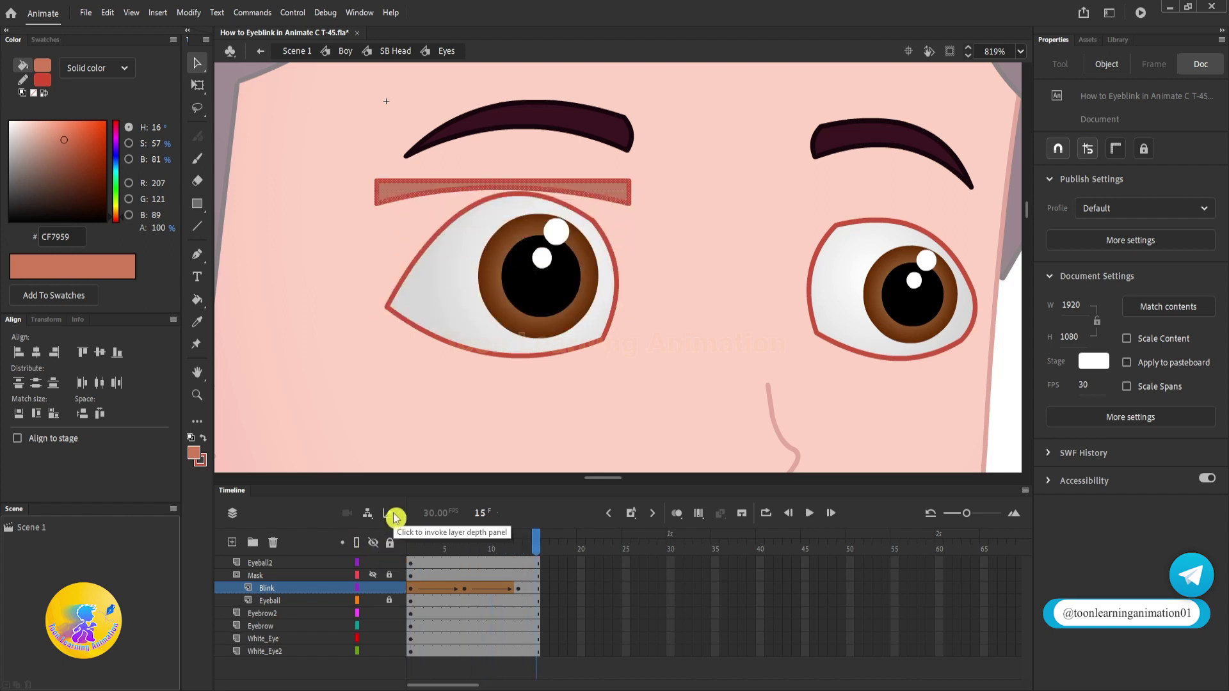
pyautogui.moveTo(464, 548); pyautogui.dragTo(363, 544)
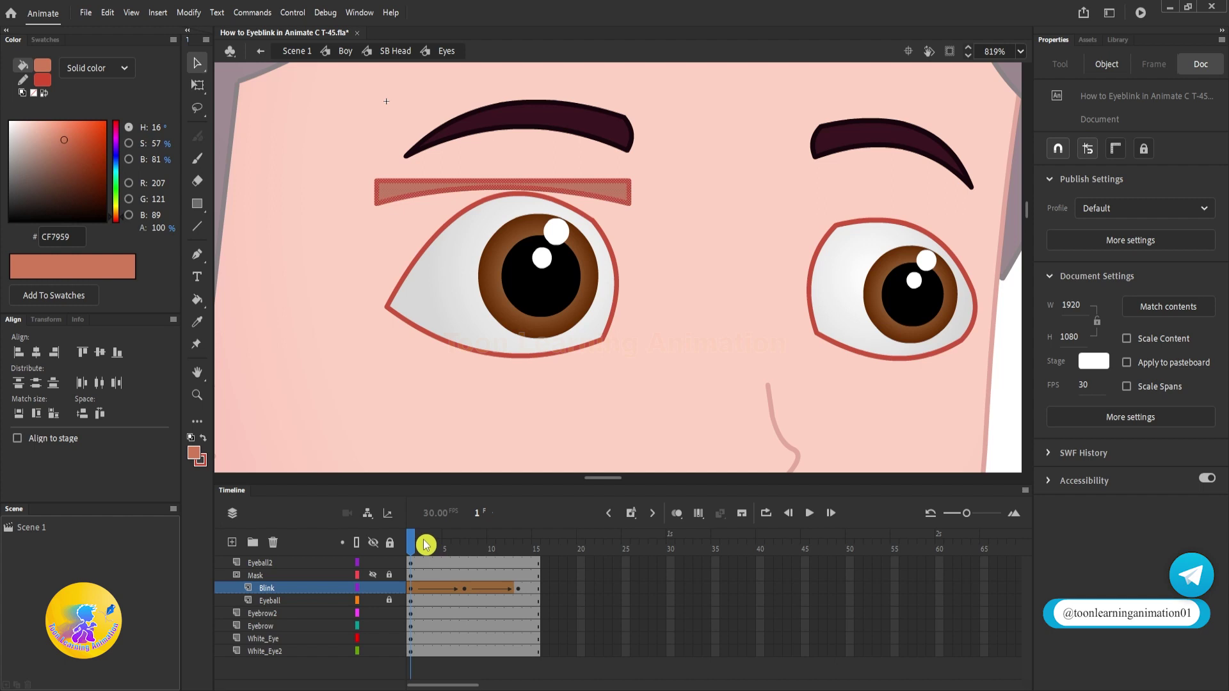
pyautogui.press('Return')
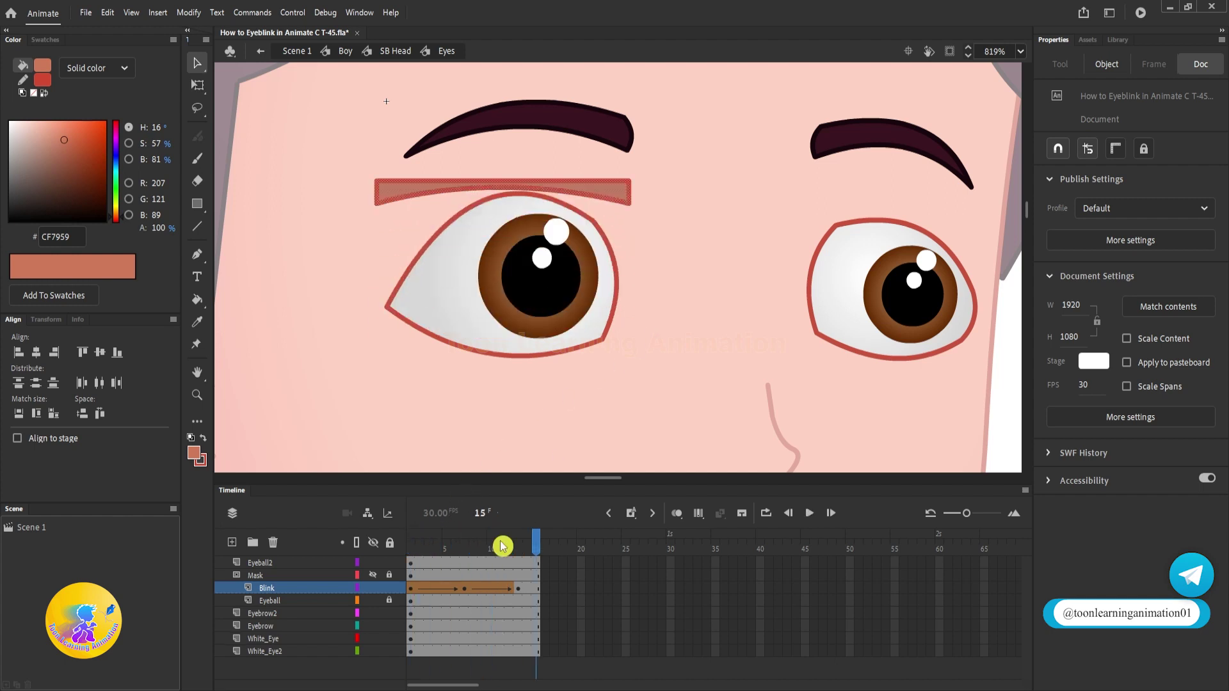
# Copy the Blink layer's closed-eye keyframe from frame 7 to frame 8, and play back the blink from frame 1
pyautogui.click(465, 588)
pyautogui.click(463, 588)
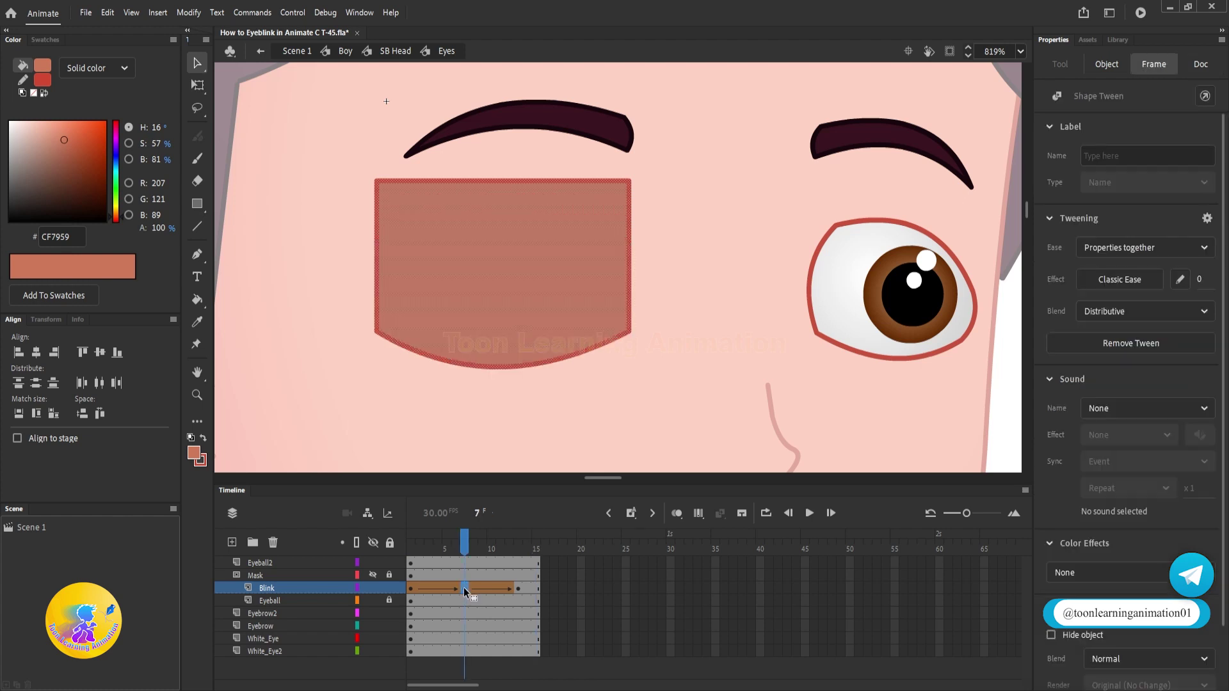
pyautogui.click(471, 587)
pyautogui.moveTo(472, 532); pyautogui.dragTo(393, 533)
pyautogui.click(440, 425)
pyautogui.press('Return')
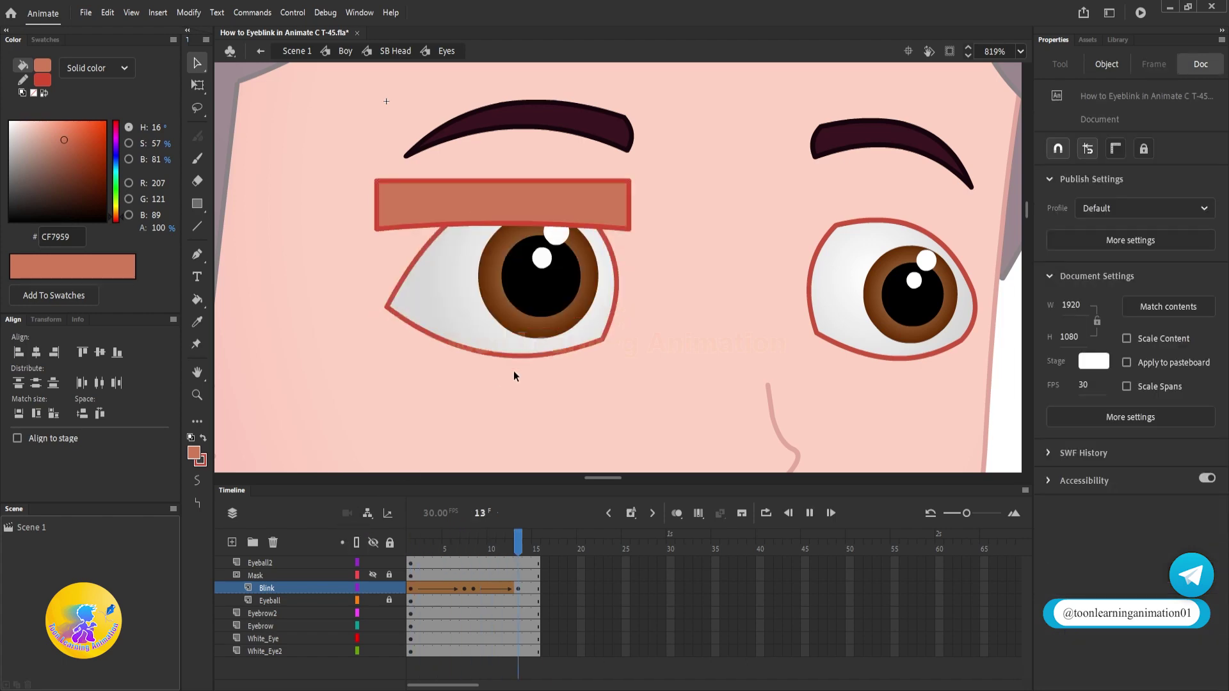
pyautogui.press('Return')
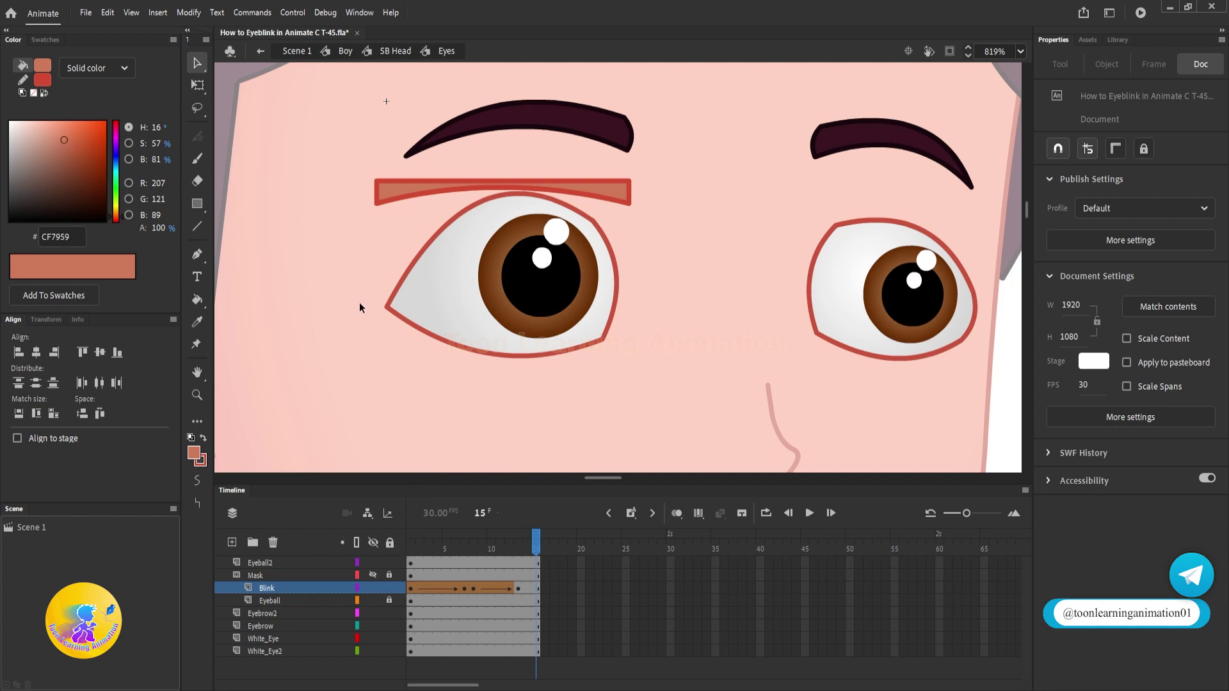
# Remove the frames after frame 13 on all layers, and return to frame 1
pyautogui.click(390, 601)
pyautogui.click(390, 601)
pyautogui.click(389, 600)
pyautogui.click(388, 601)
pyautogui.moveTo(525, 567); pyautogui.dragTo(708, 653)
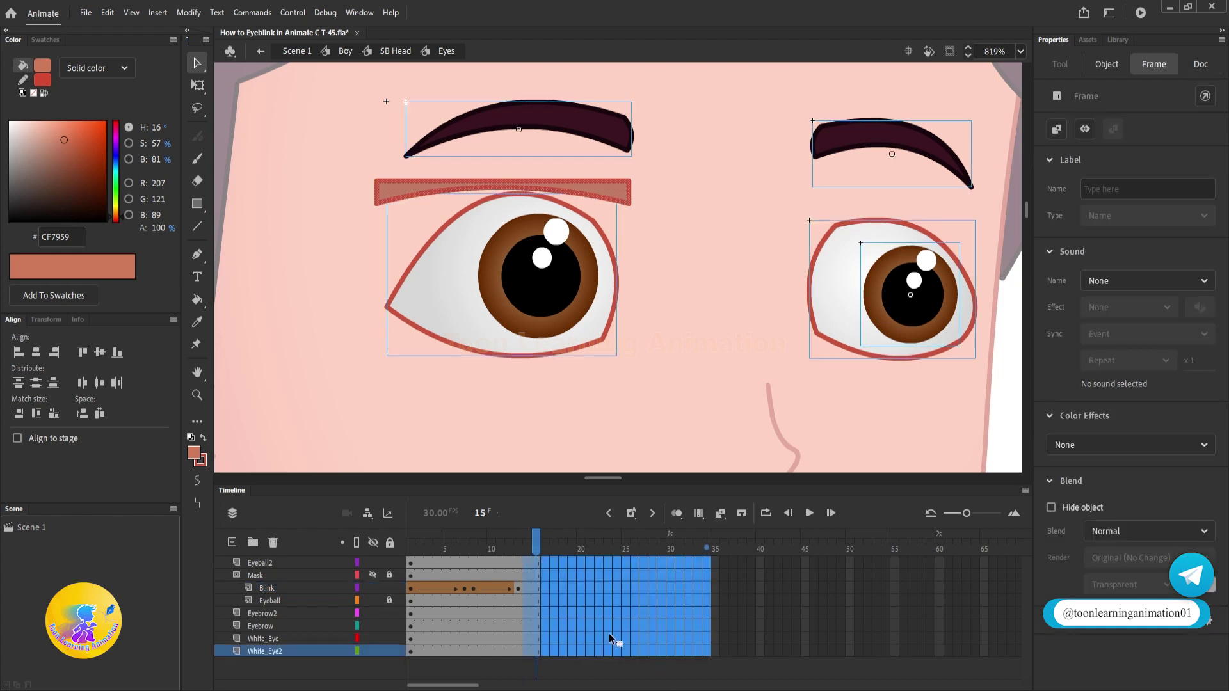
pyautogui.moveTo(524, 543); pyautogui.dragTo(300, 537)
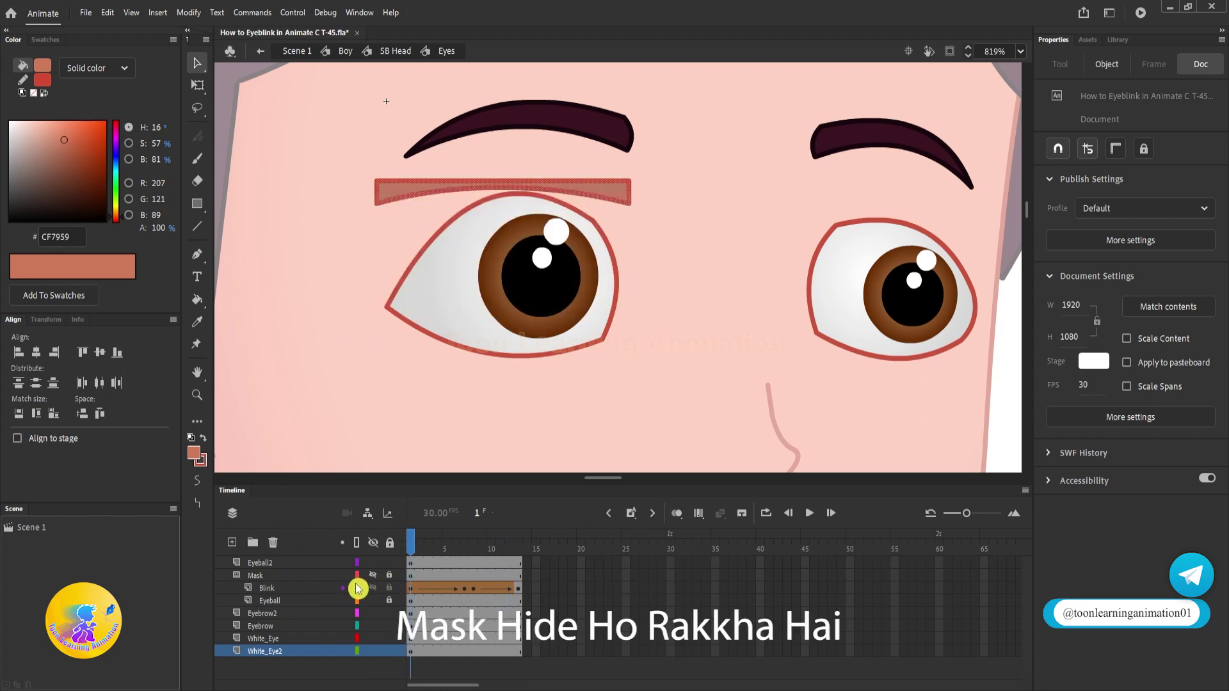
# Leave the Eyes symbol for SB Head, and extend its Layer_1 to frame 65
pyautogui.doubleClick(381, 429)
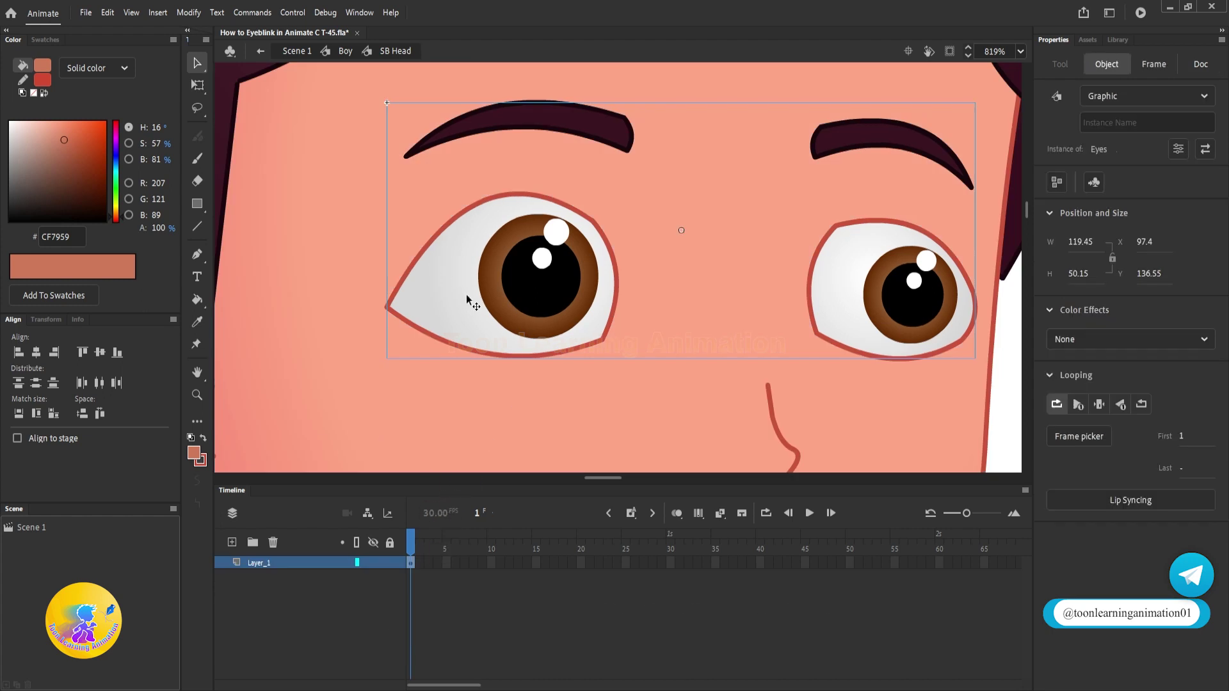
pyautogui.scroll(-3, 467, 305)
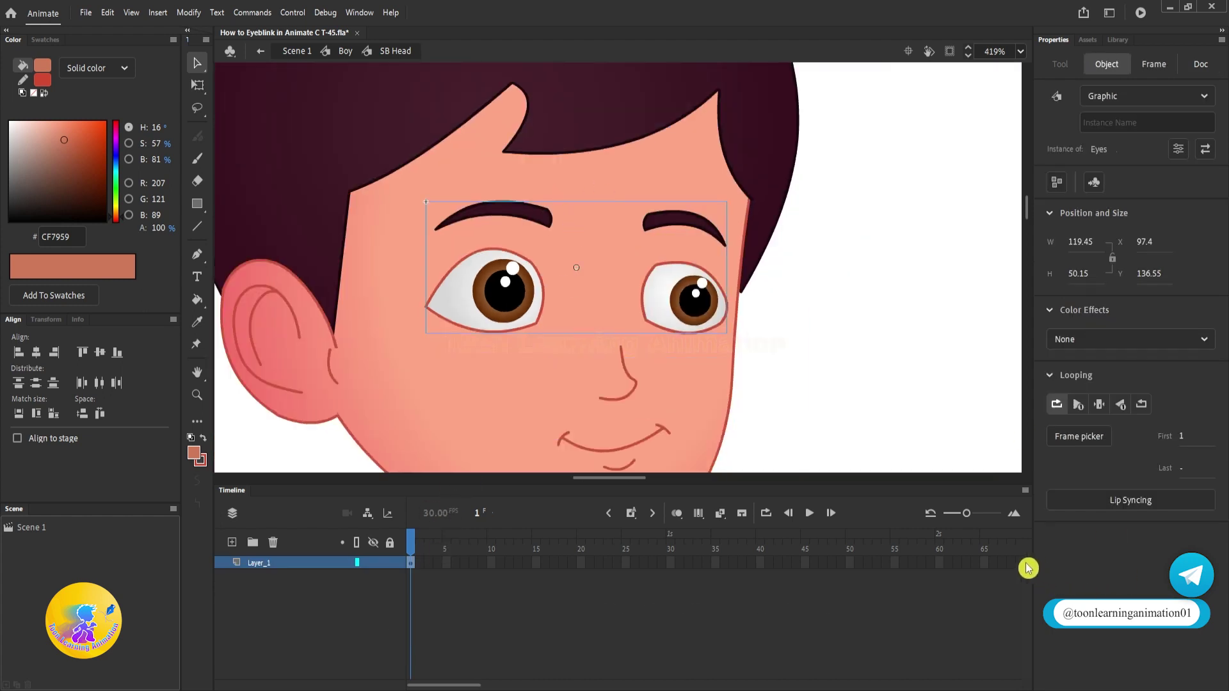
pyautogui.click(987, 563)
pyautogui.press('F5')
# Play back the masked blink in SB Head, including a closer view of the eyes from frame 1
pyautogui.press('Return')
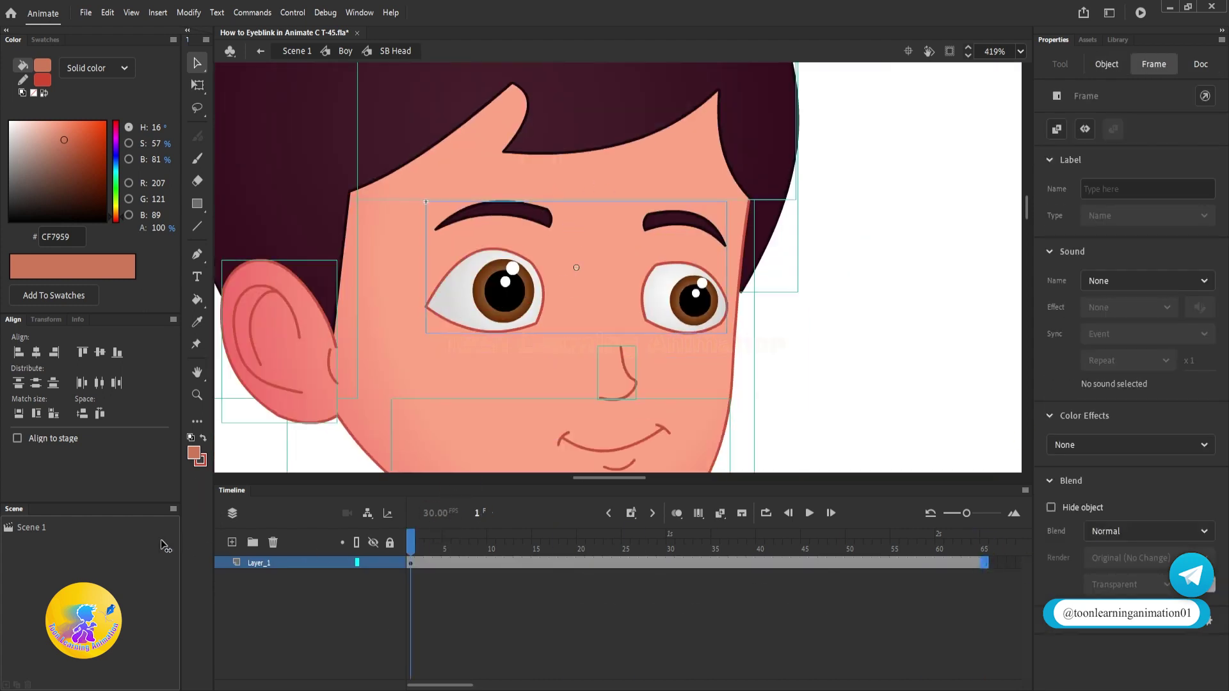
pyautogui.click(938, 302)
pyautogui.press('Return')
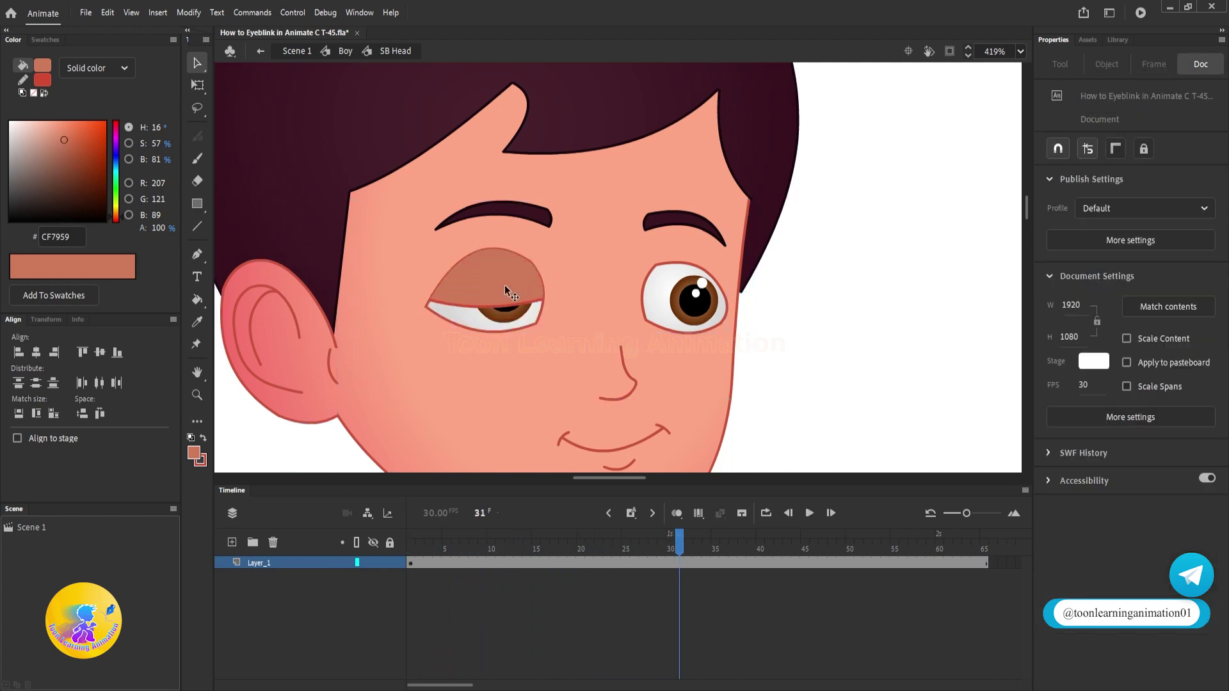
pyautogui.scroll(3, 486, 271)
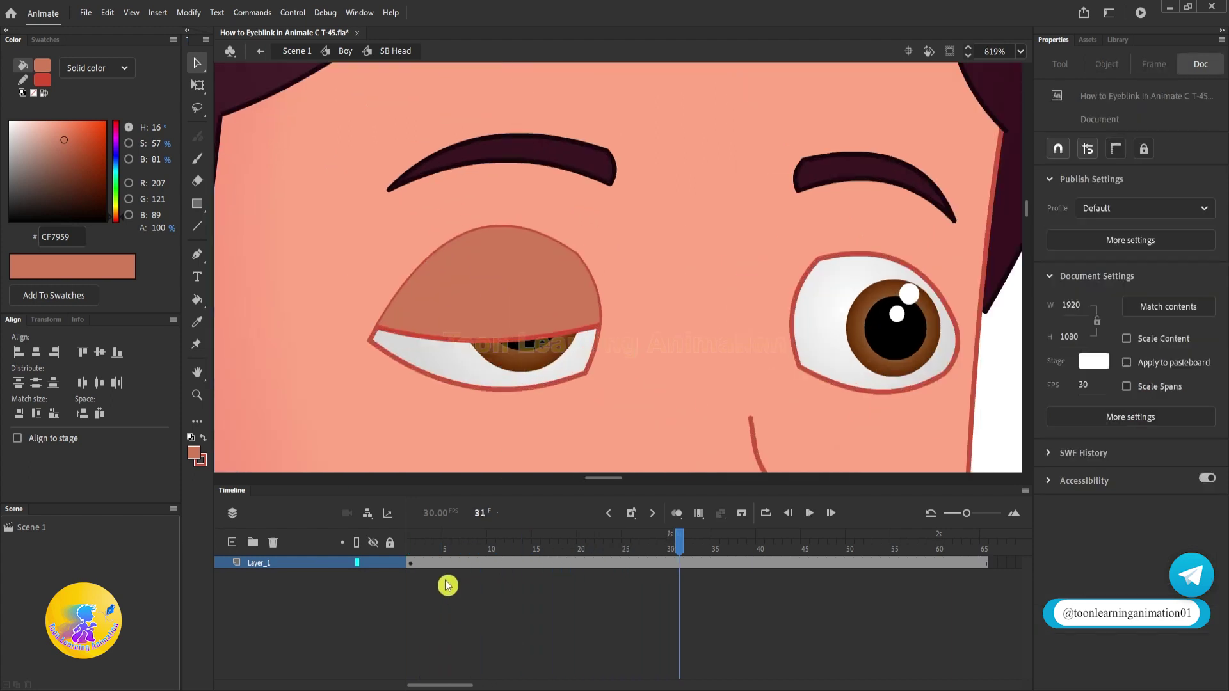
pyautogui.moveTo(451, 548); pyautogui.dragTo(197, 542)
pyautogui.press('Return')
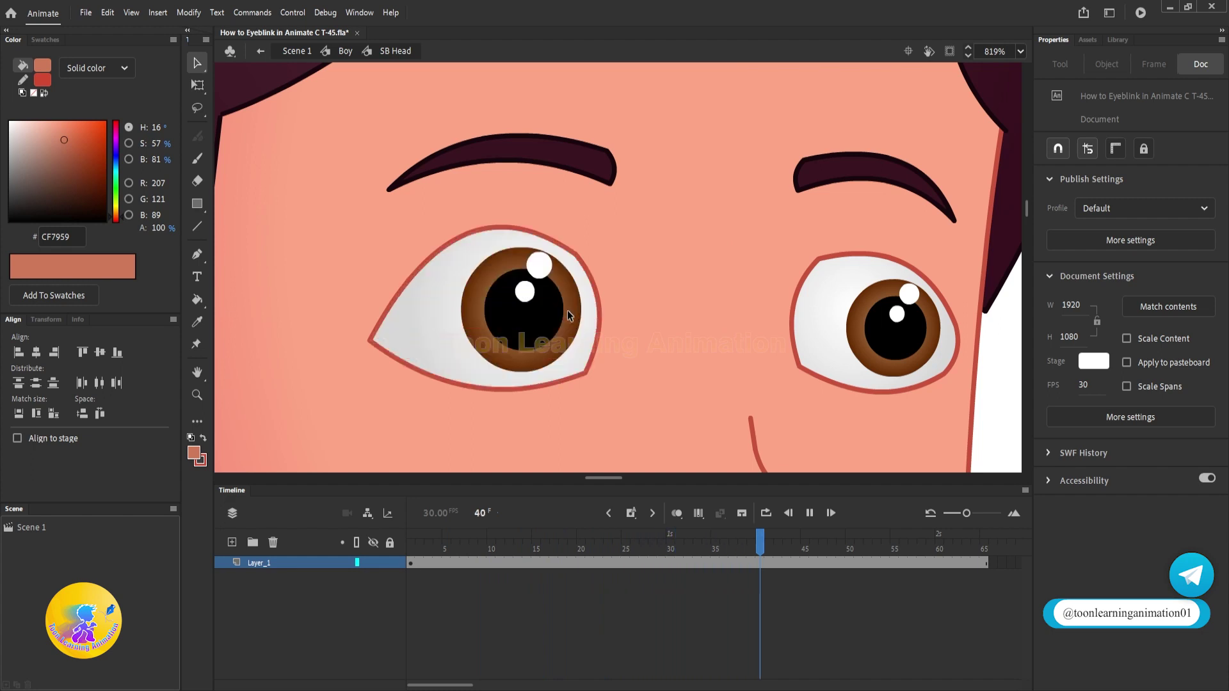
pyautogui.press('Return')
# Reopen the Eyes symbol, unlock the Eyeball layer, and lock the White_Eye2, Eyebrow and White_Eye layers
pyautogui.doubleClick(528, 252)
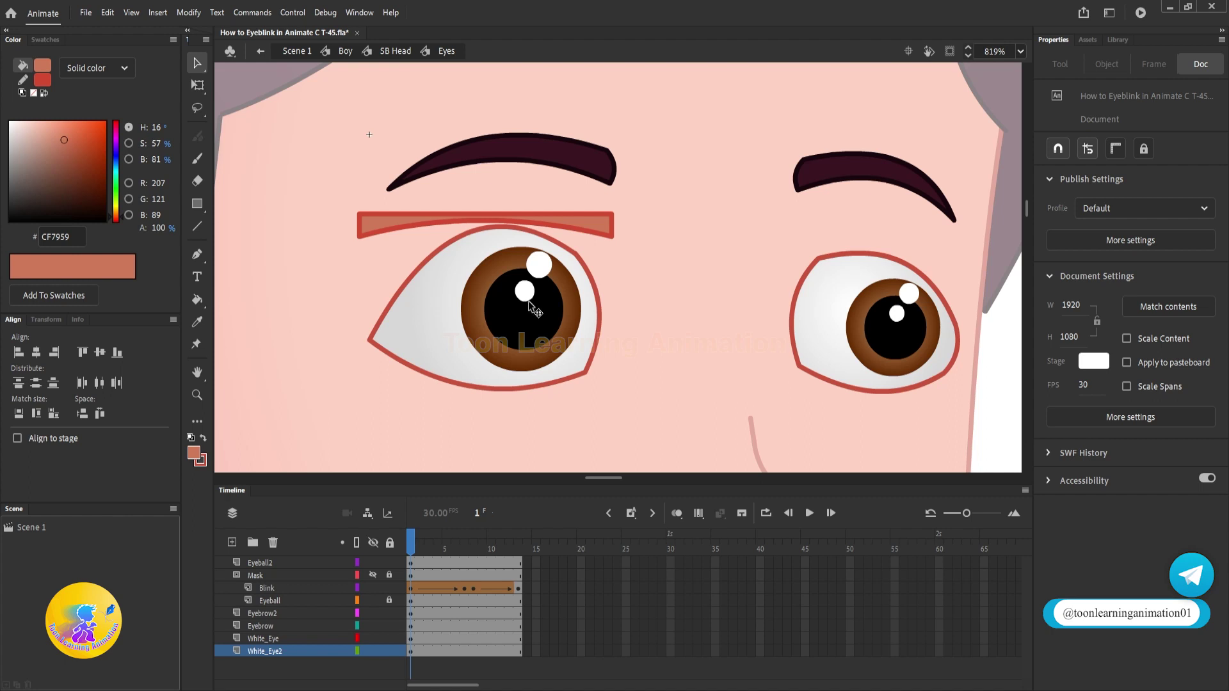
pyautogui.click(536, 318)
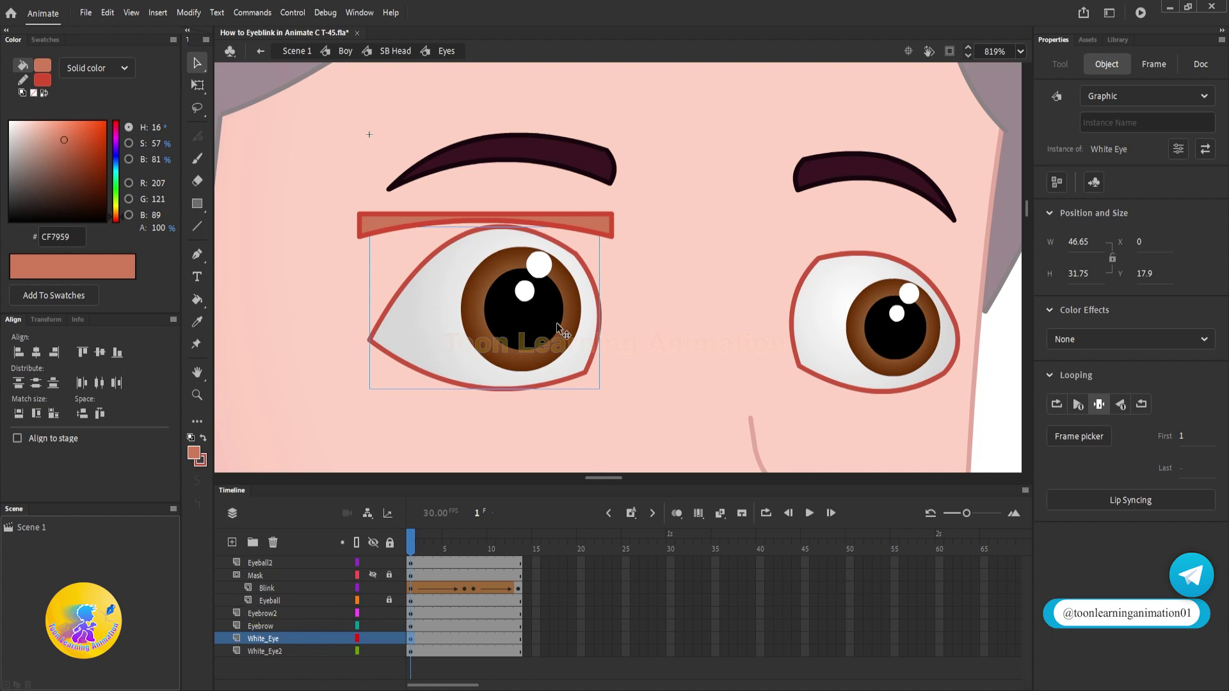
pyautogui.click(391, 600)
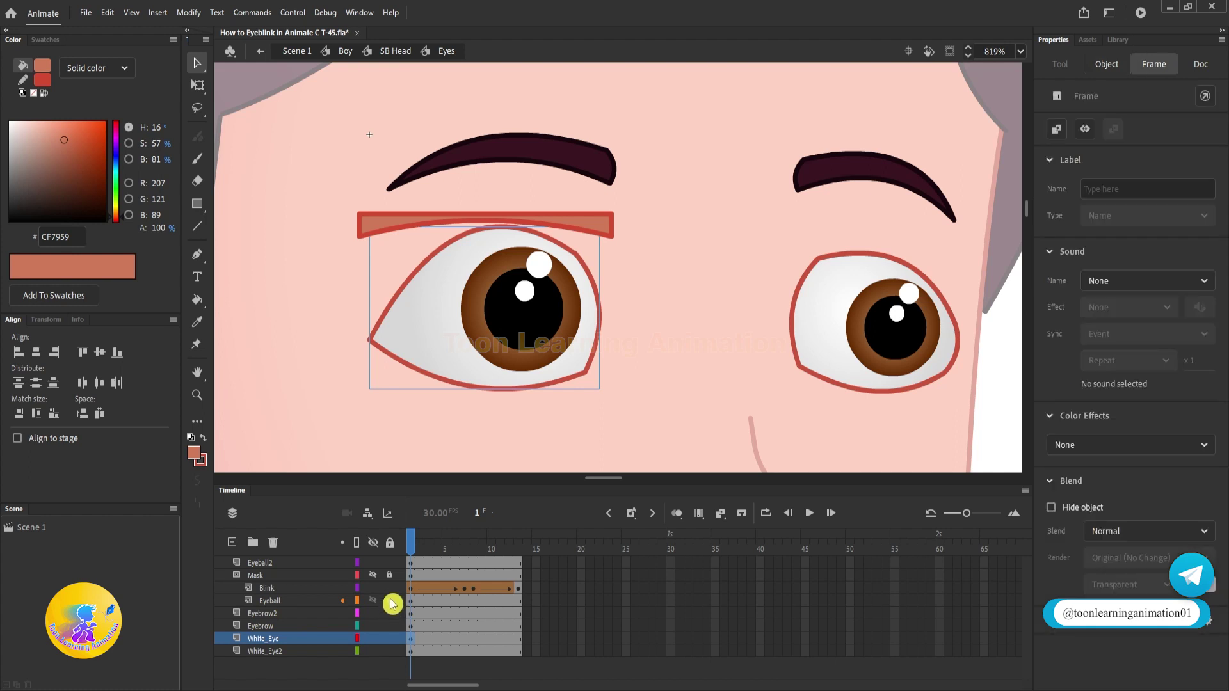
pyautogui.click(389, 651)
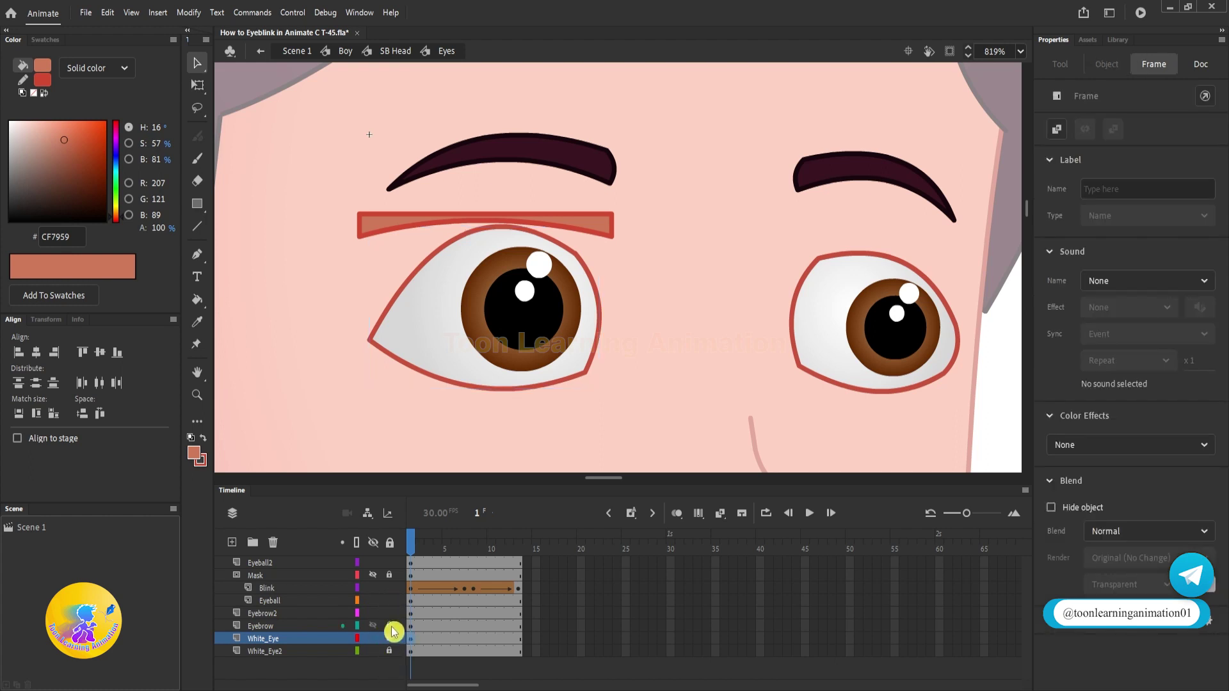
pyautogui.click(389, 626)
pyautogui.click(389, 638)
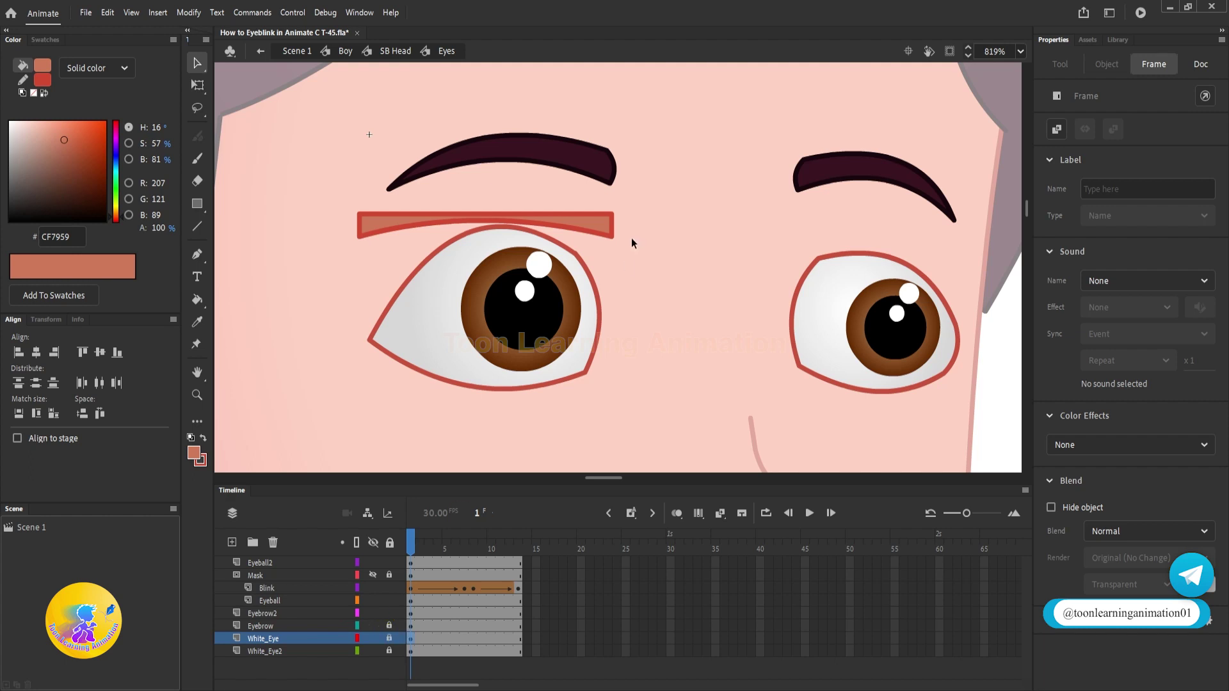
# Add a keyframe at frame 7 on the Eyeball layer and, with Blink hidden, move the larger eye's eyeball slightly down
pyautogui.click(560, 313)
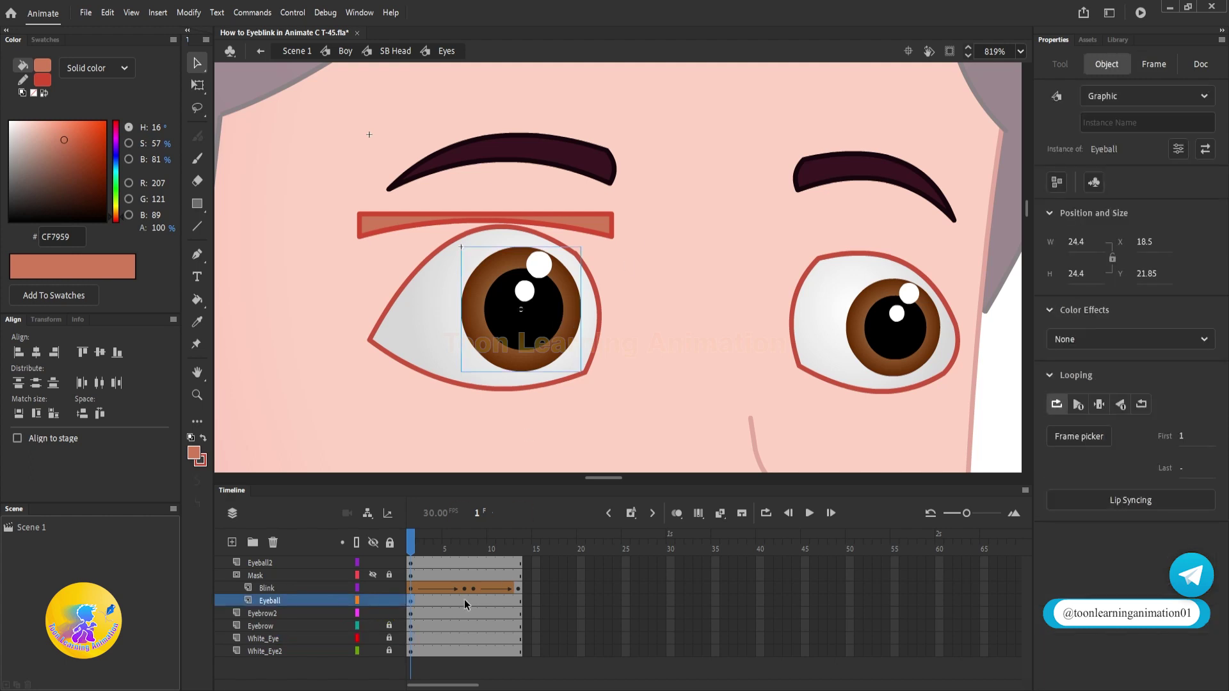
pyautogui.click(463, 600)
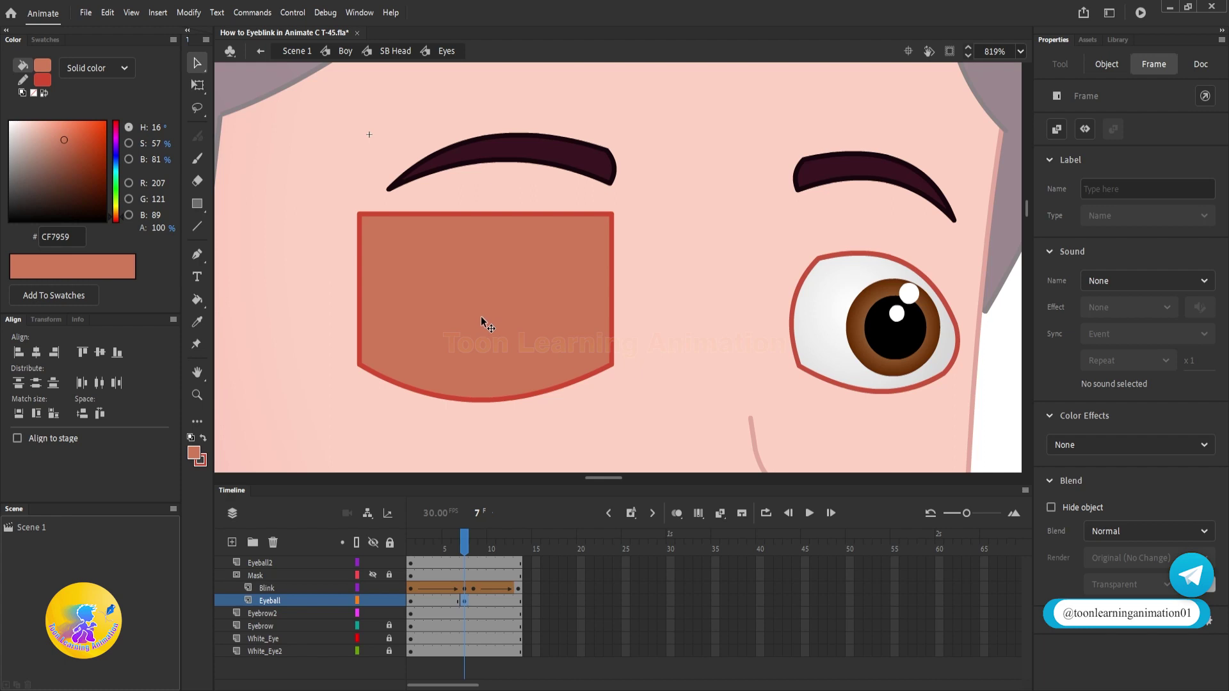
pyautogui.click(373, 588)
pyautogui.scroll(3, 528, 351)
pyautogui.moveTo(542, 306); pyautogui.dragTo(543, 328)
# Create a classic tween on the Eyeball layer between frames 1 and 7, and scrub to frame 13 with Blink shown
pyautogui.rightClick(435, 600)
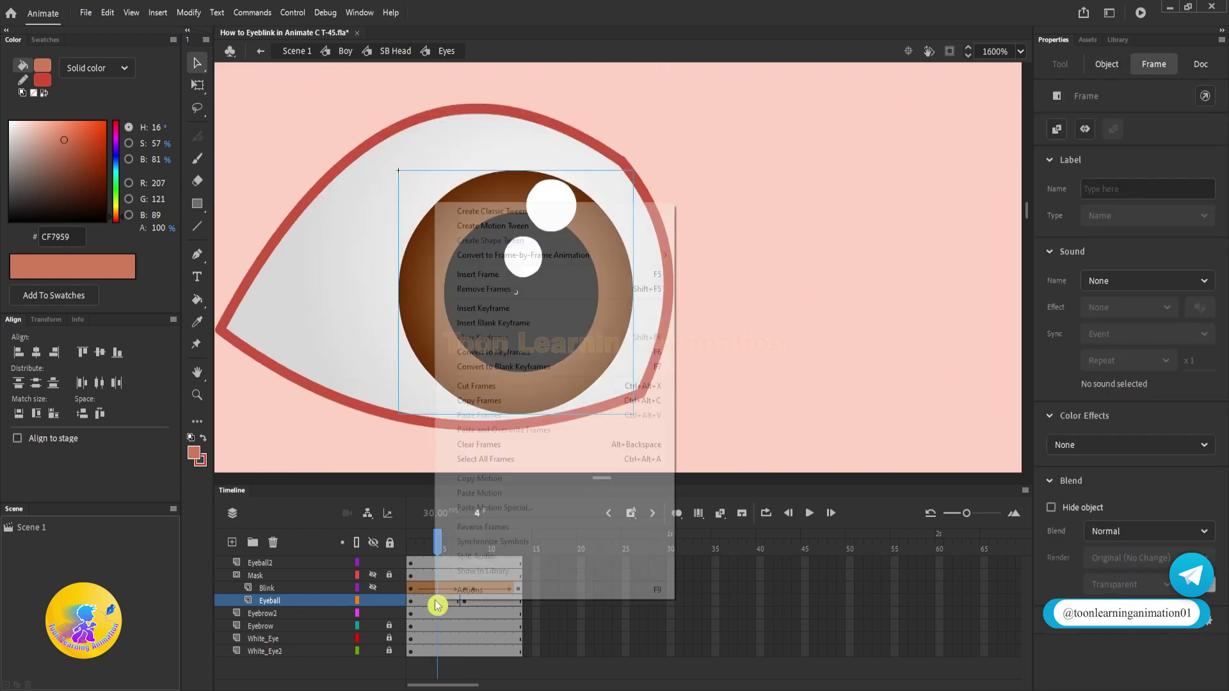
pyautogui.click(490, 211)
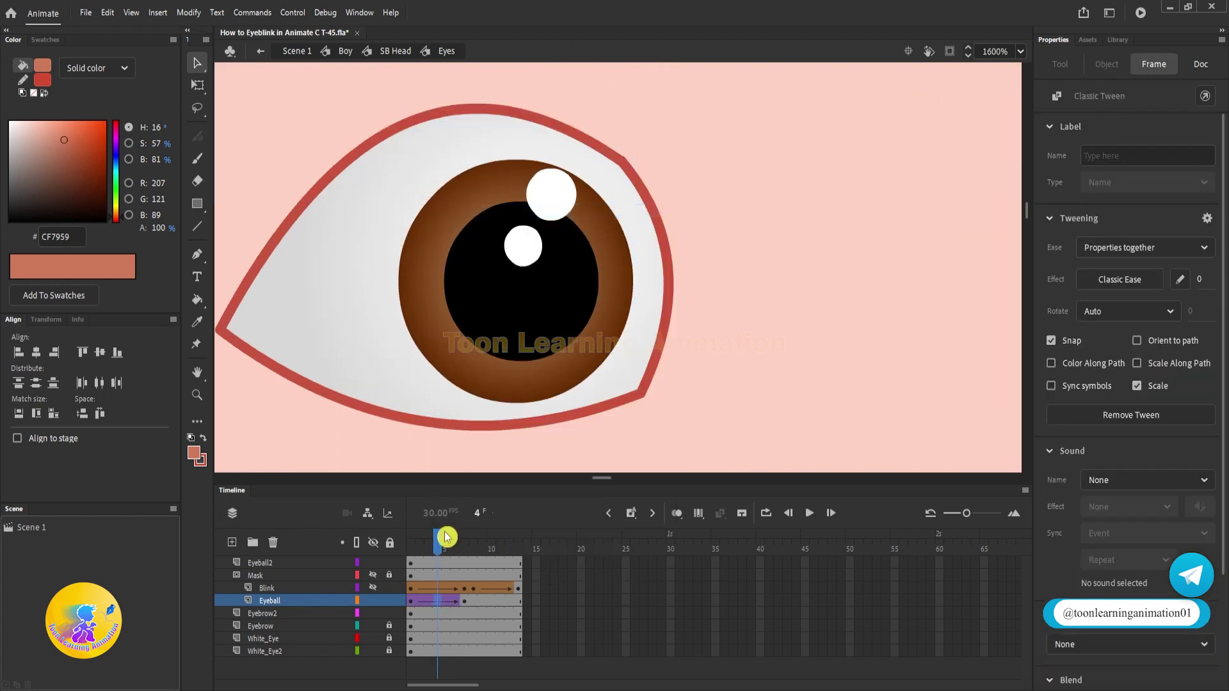
pyautogui.click(373, 589)
pyautogui.scroll(-3, 503, 381)
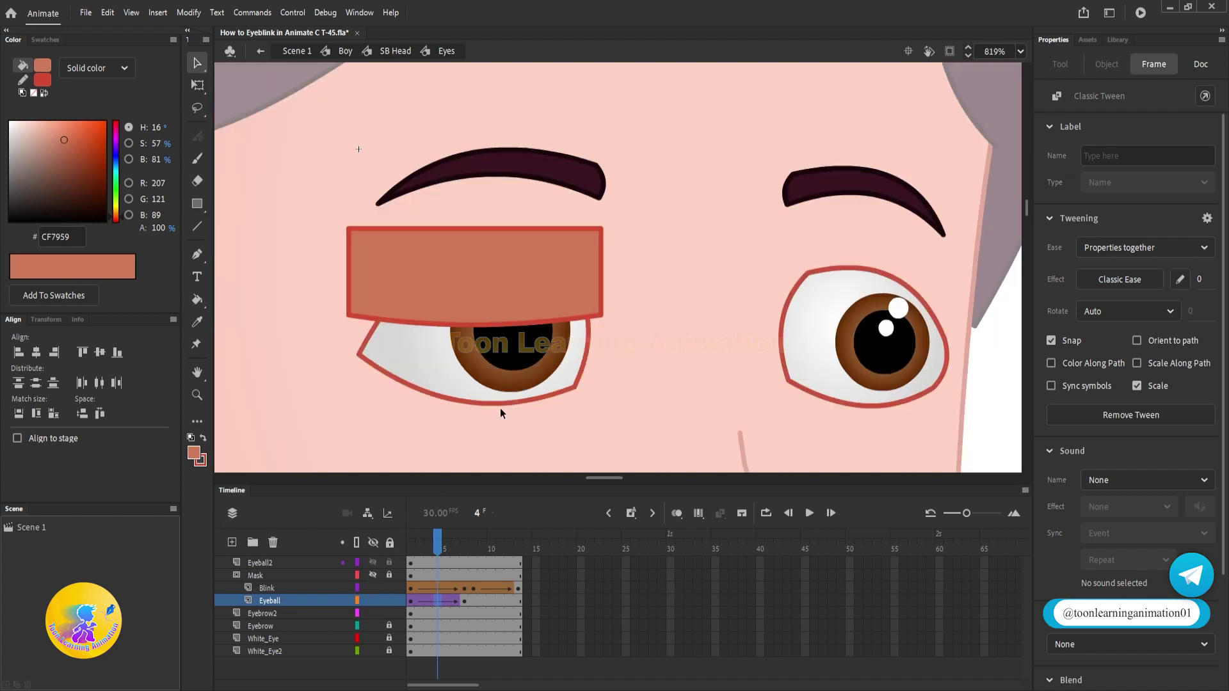
pyautogui.moveTo(436, 545); pyautogui.dragTo(519, 556)
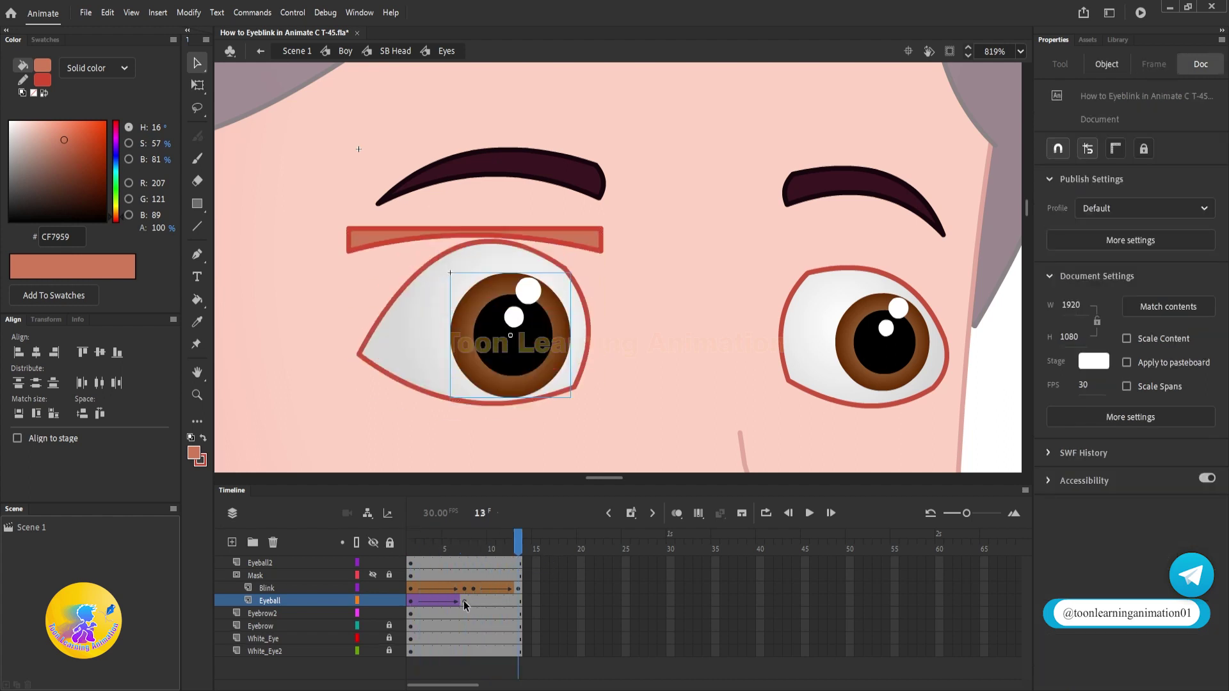
# Copy the Eyeball layer's frame 1 keyframe to frame 13 without its tween, and create a classic tween from frame 7 to 13
pyautogui.click(411, 602)
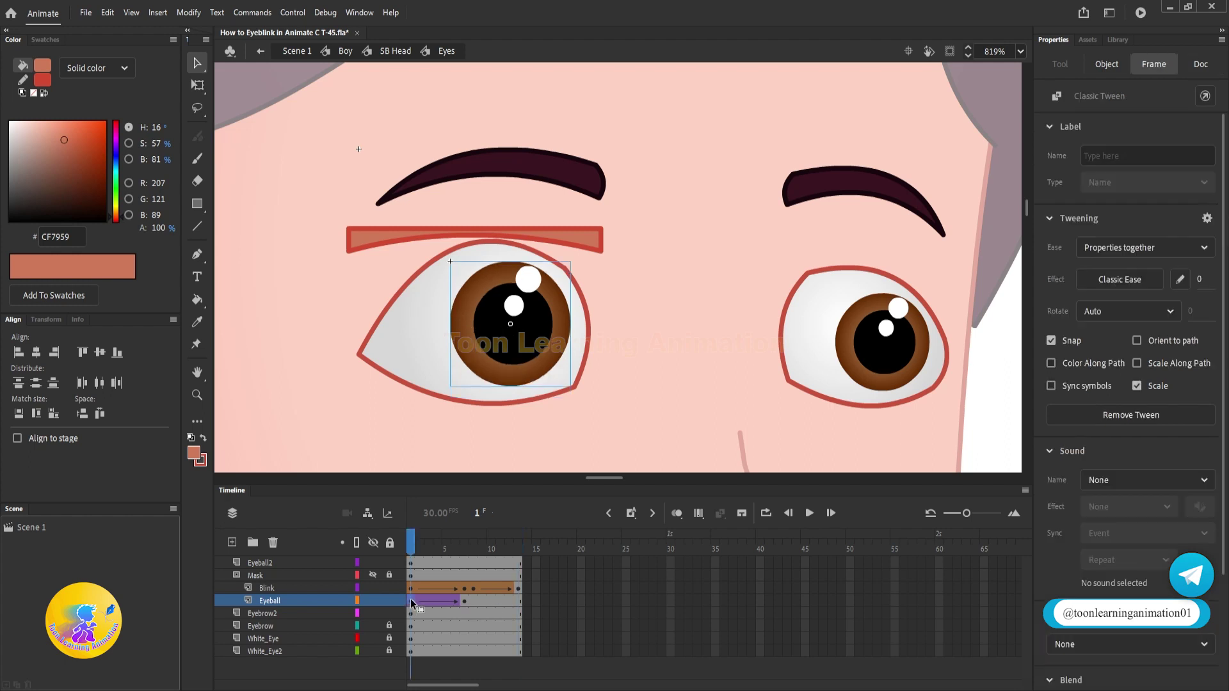
pyautogui.click(517, 598)
pyautogui.rightClick(518, 601)
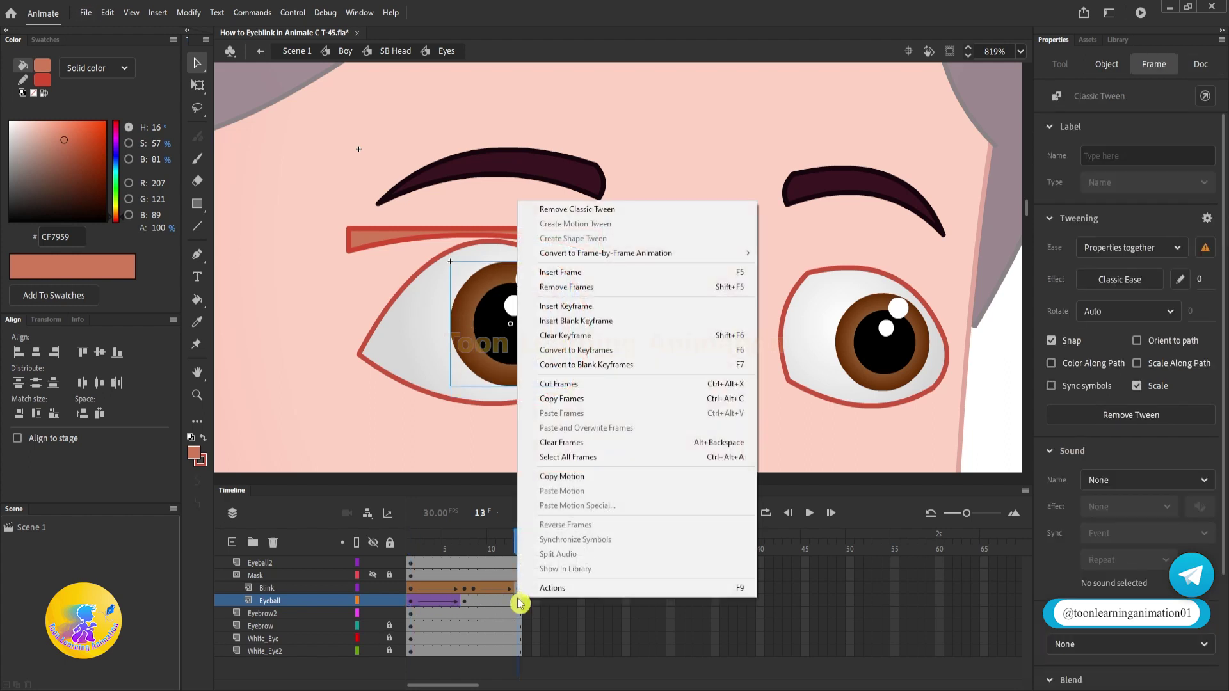
pyautogui.click(537, 208)
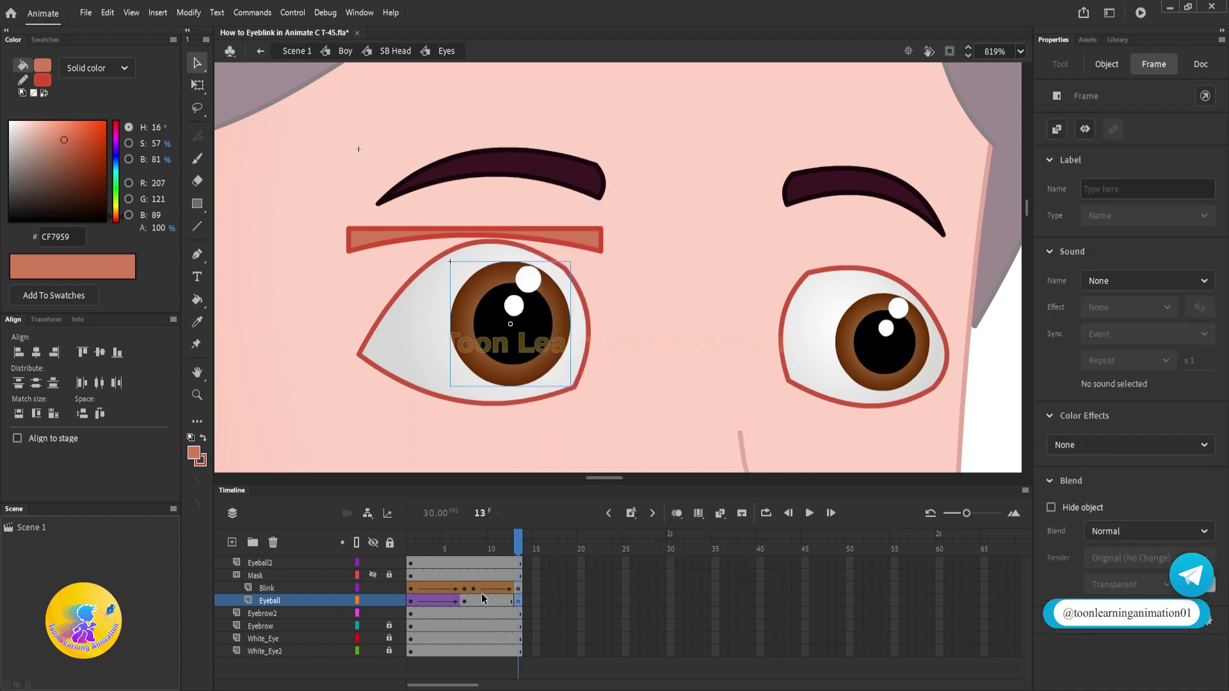
pyautogui.rightClick(486, 600)
pyautogui.click(537, 206)
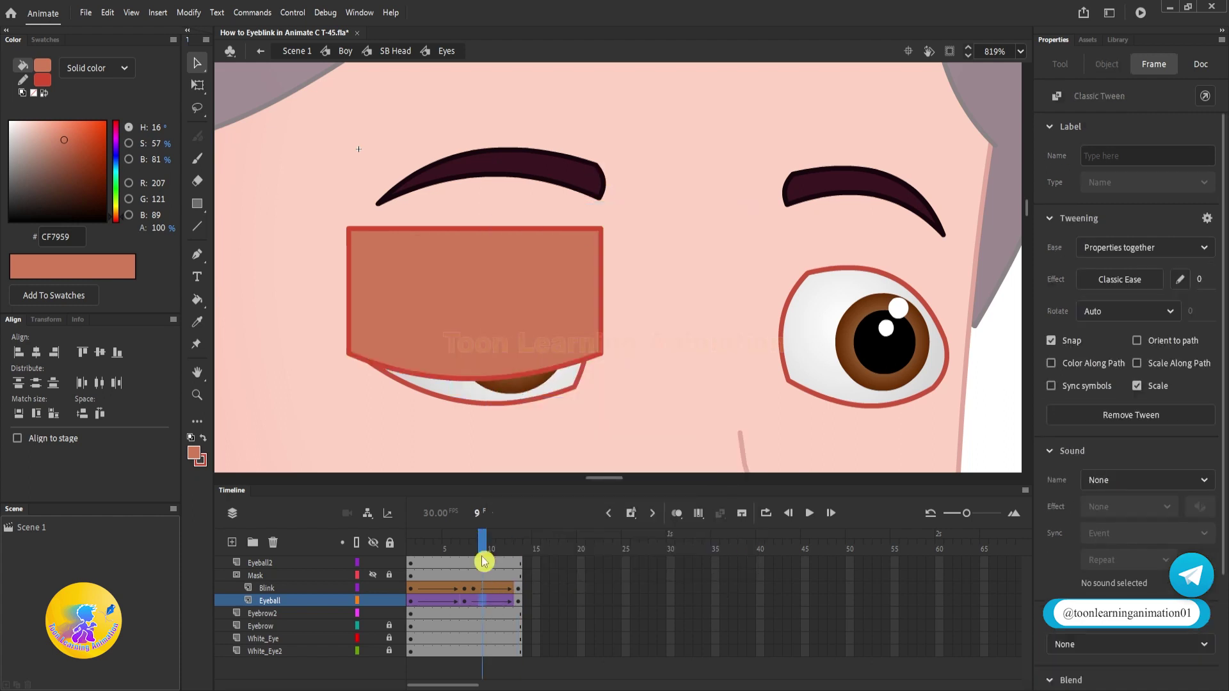
# Copy the Eyeball layer's frame 7 keyframe to frame 8 and play the blink back from frame 1
pyautogui.press('Return')
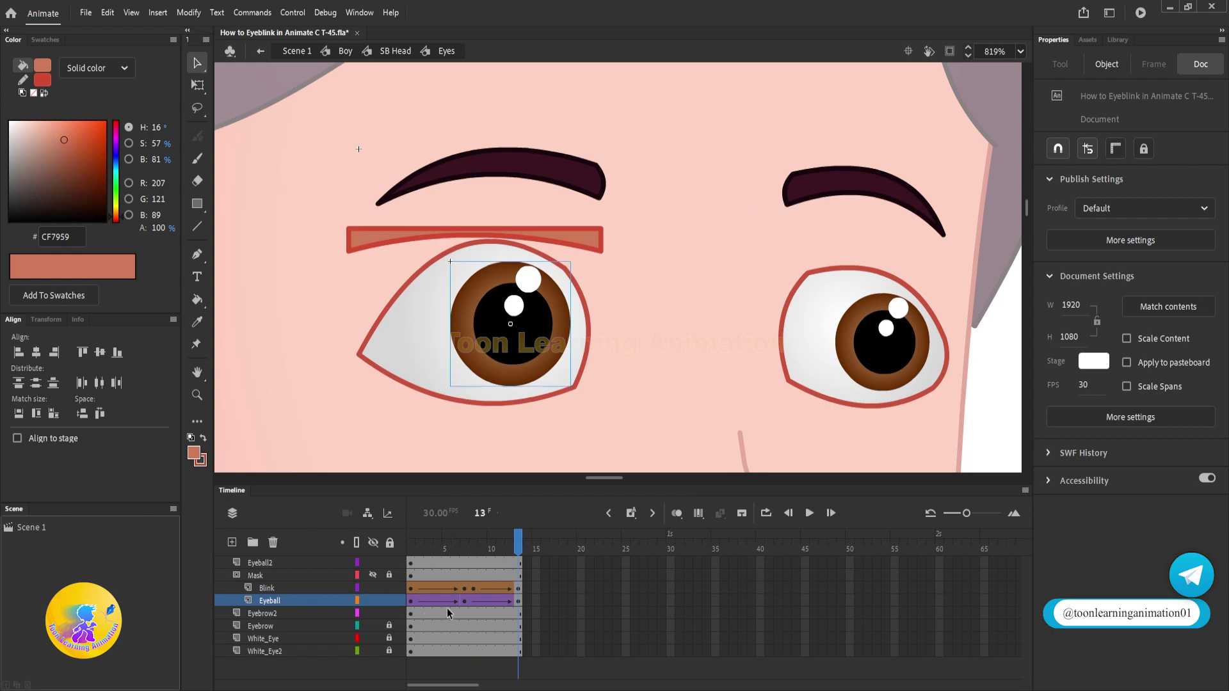
pyautogui.click(464, 602)
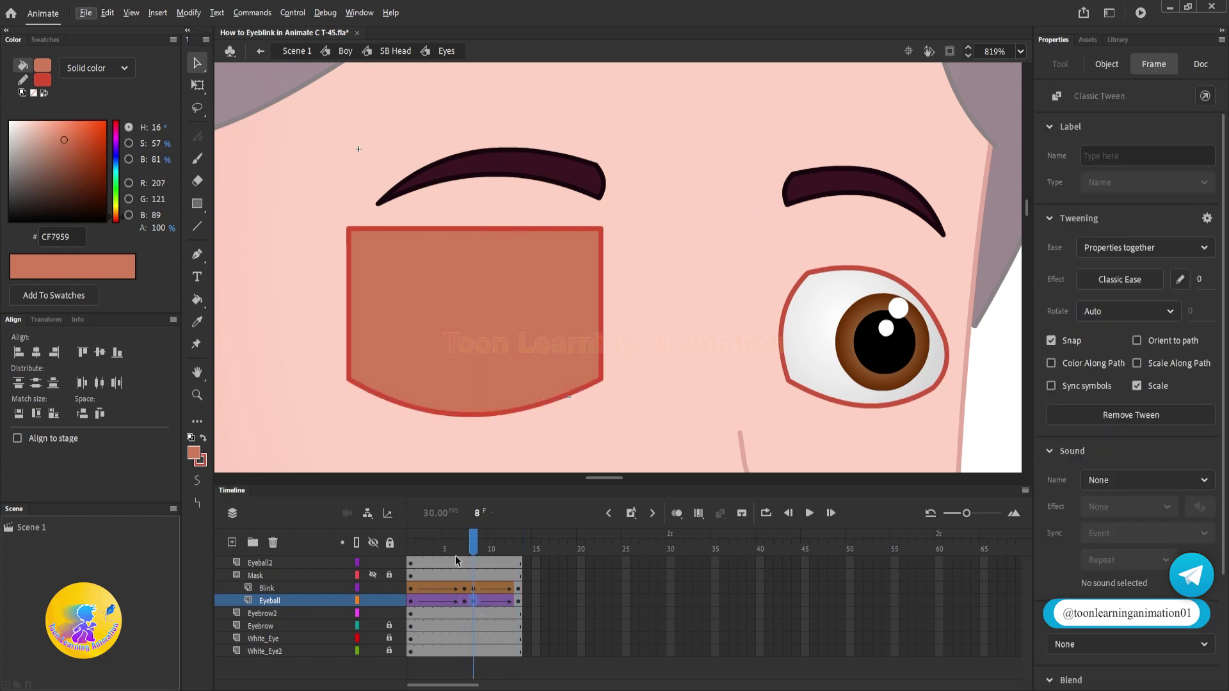
pyautogui.moveTo(464, 541); pyautogui.dragTo(397, 535)
pyautogui.press('Return')
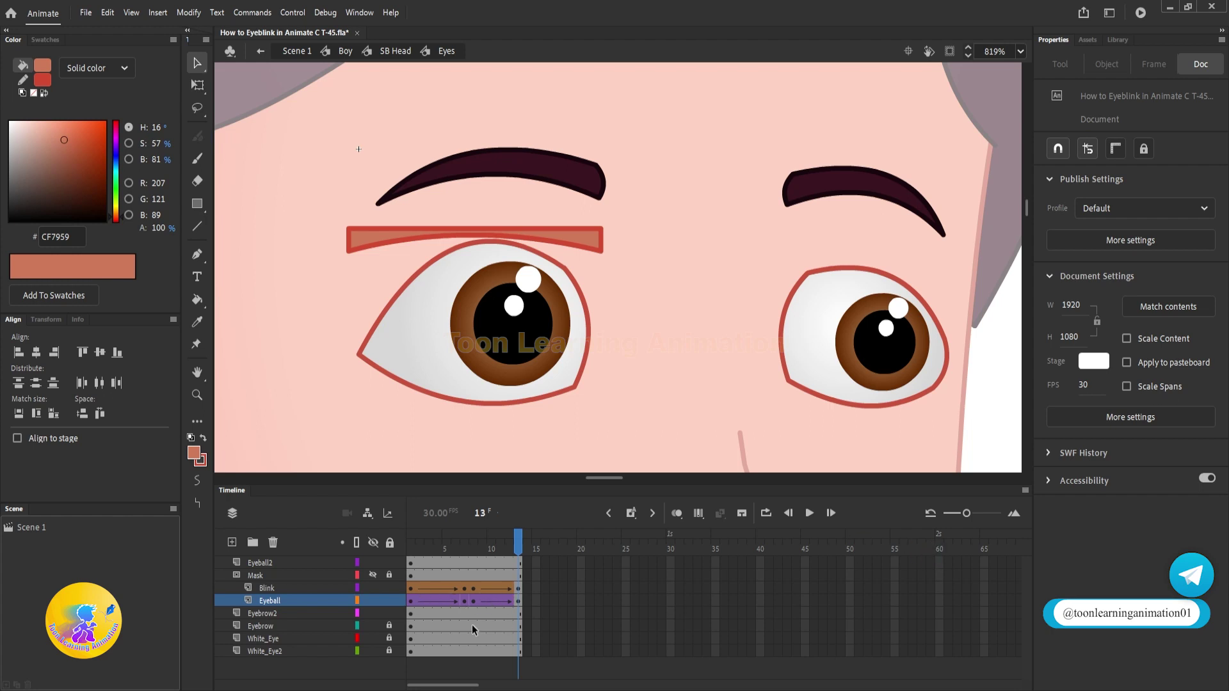
# Remove one frame at frame 4 and insert one at frame 9 across all layers, and scrub to frame 13
pyautogui.moveTo(495, 545); pyautogui.dragTo(439, 545)
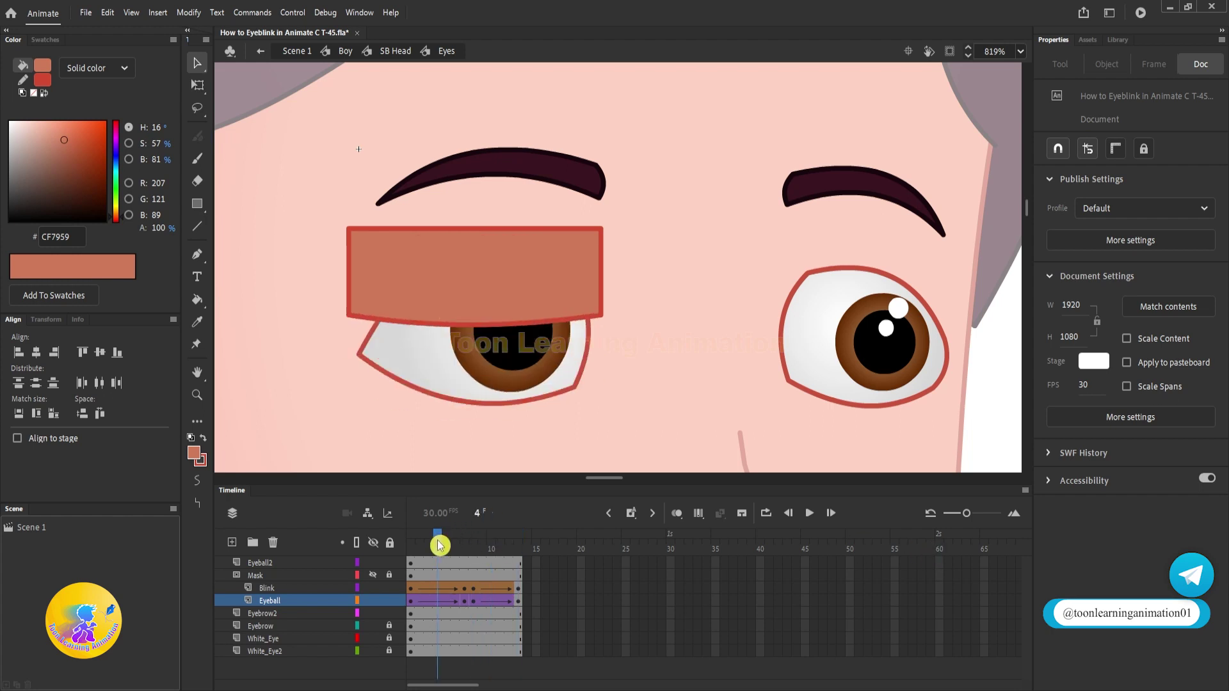
pyautogui.hotkey('shift', 'F5')
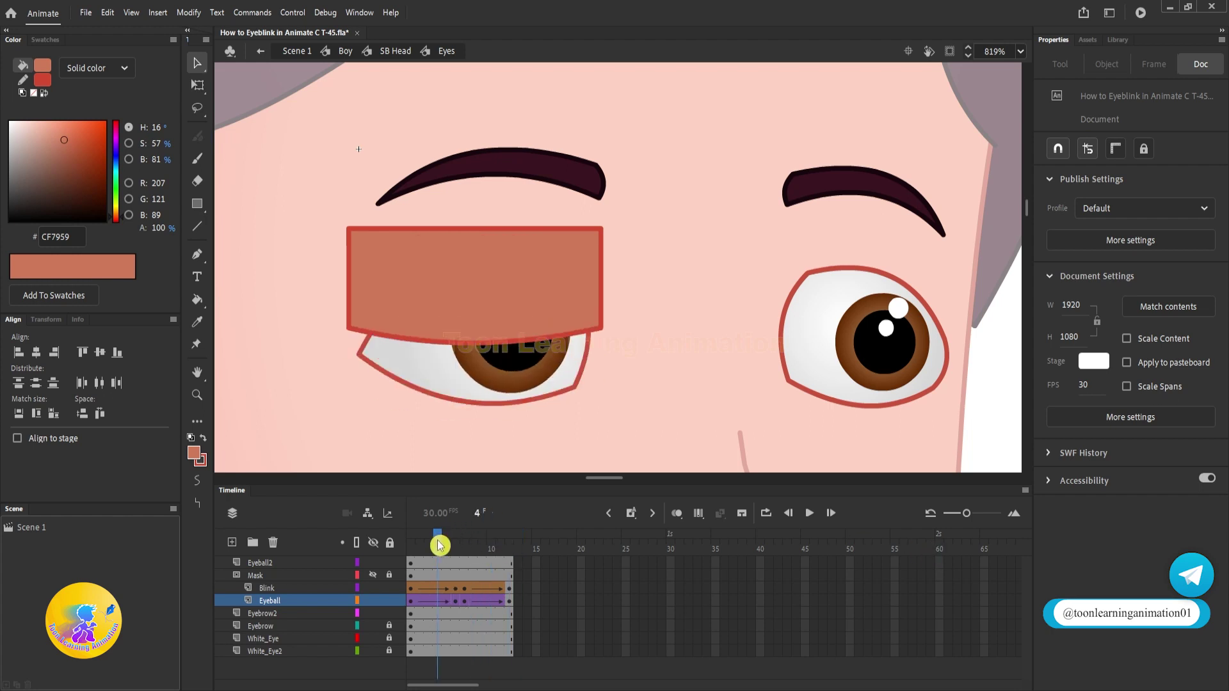
pyautogui.click(483, 545)
pyautogui.press('F5')
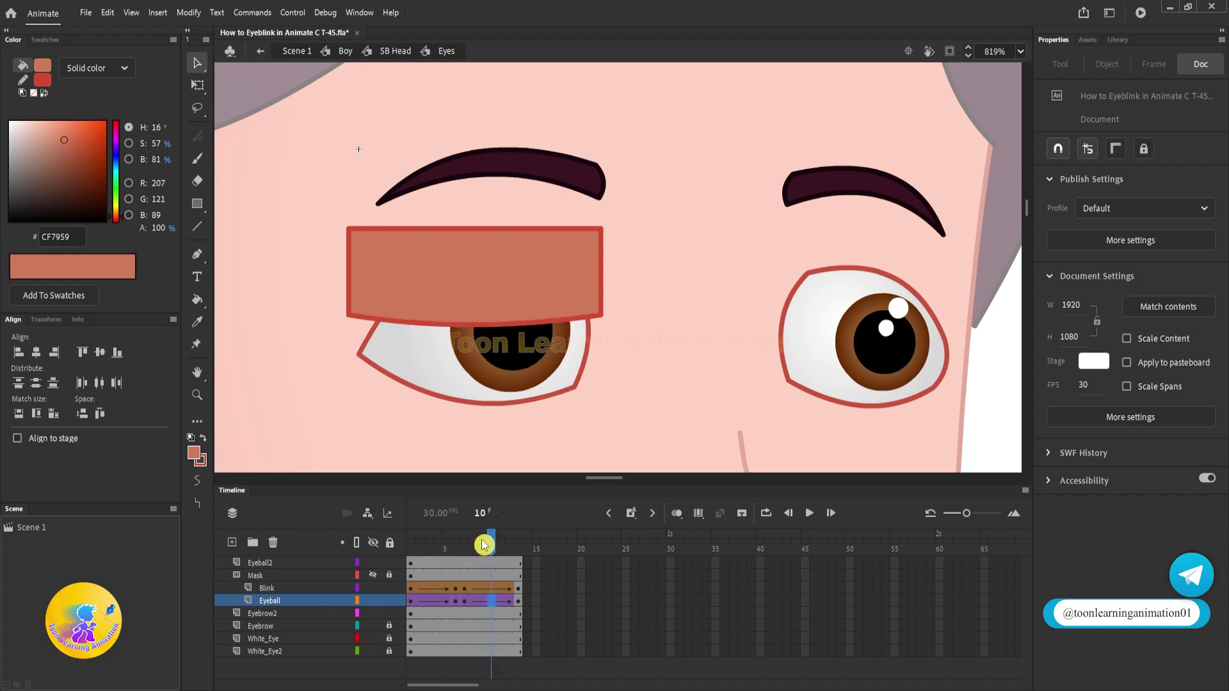
pyautogui.moveTo(483, 545); pyautogui.dragTo(518, 544)
pyautogui.moveTo(603, 344); pyautogui.dragTo(565, 386)
pyautogui.moveTo(593, 307)
pyautogui.mouseDown()
pyautogui.moveTo(606, 290)
pyautogui.moveTo(605, 300)
pyautogui.mouseUp()
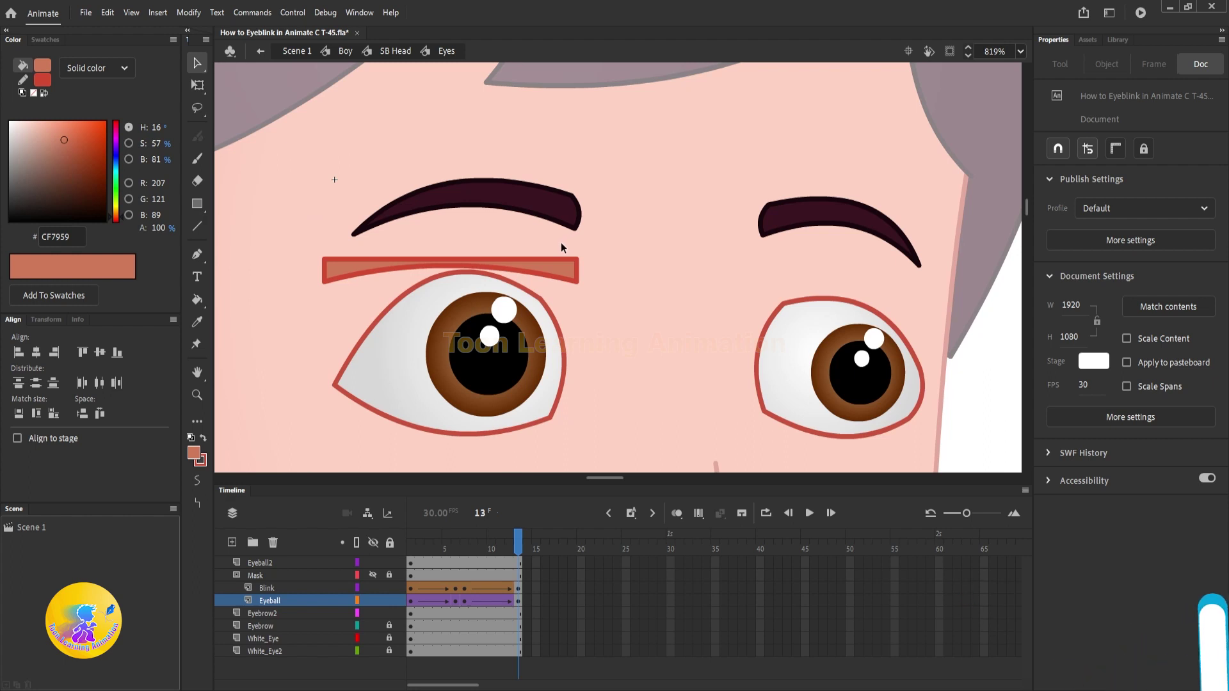
# Move the Eyebrow2 and Eyebrow layers to the top of the layer stack and unlock the Eyebrow layer
pyautogui.click(259, 607)
pyautogui.click(259, 614)
pyautogui.moveTo(262, 615); pyautogui.dragTo(266, 558)
pyautogui.click(274, 627)
pyautogui.moveTo(269, 628); pyautogui.dragTo(291, 562)
pyautogui.click(390, 562)
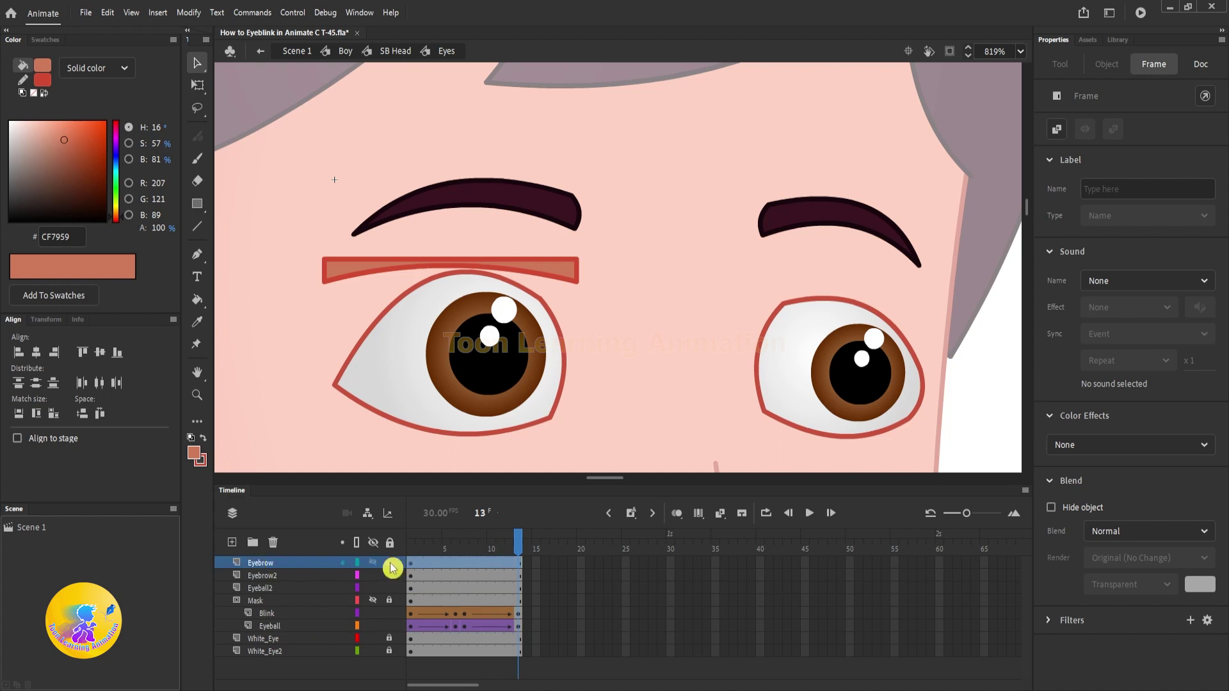
# At frame 1, move the transformation point of the larger eye's eyebrow toward its outer tip with Free Transform
pyautogui.moveTo(440, 552); pyautogui.dragTo(309, 527)
pyautogui.click(412, 423)
pyautogui.press('q')
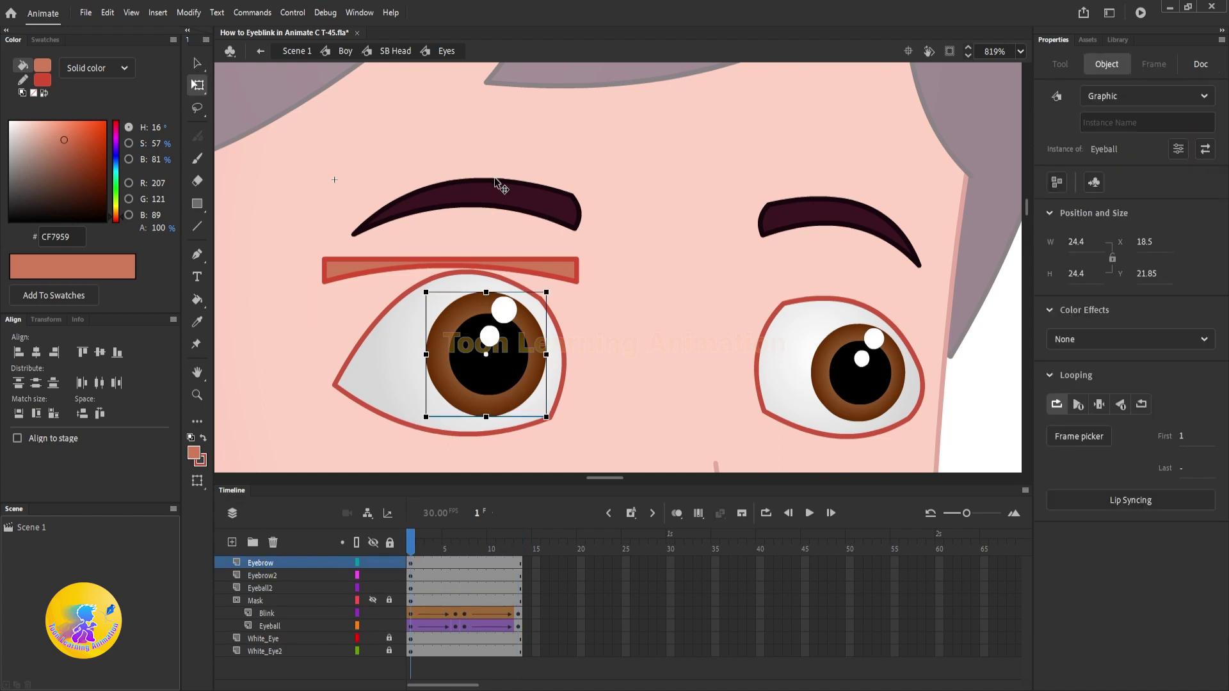
pyautogui.click(499, 187)
pyautogui.keyDown('shift'); pyautogui.click(813, 213); pyautogui.keyUp('shift')
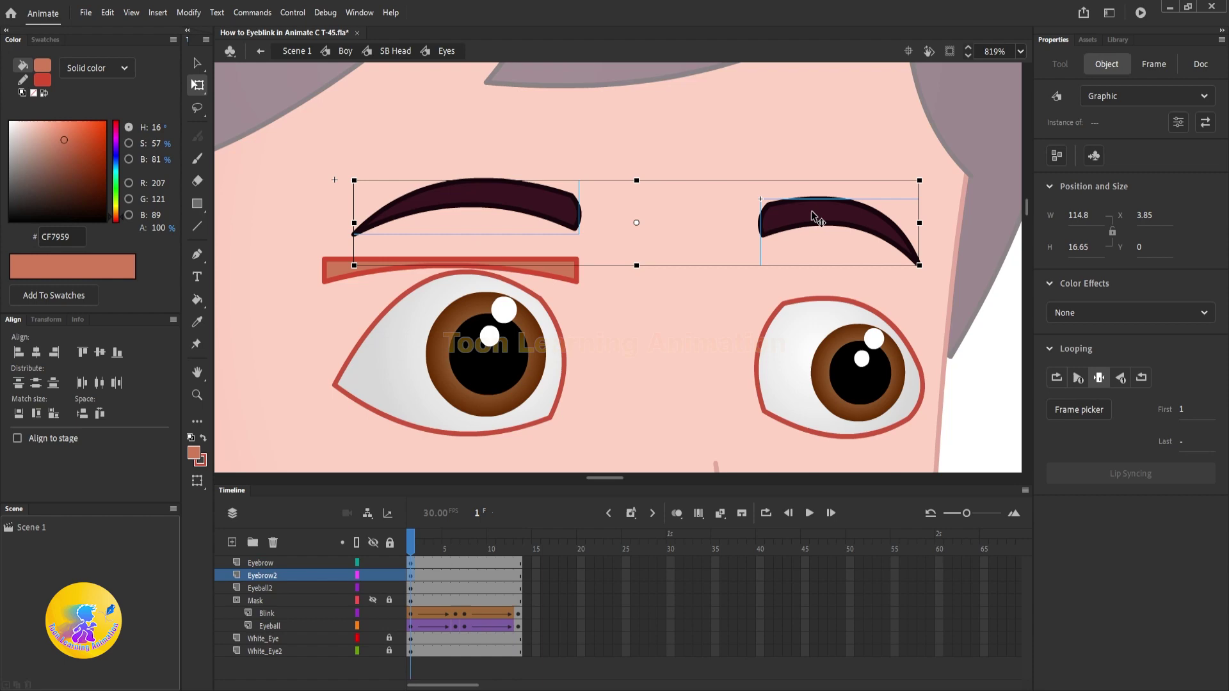
pyautogui.click(705, 221)
pyautogui.click(485, 204)
pyautogui.scroll(2, 480, 206)
pyautogui.moveTo(481, 206); pyautogui.dragTo(400, 207)
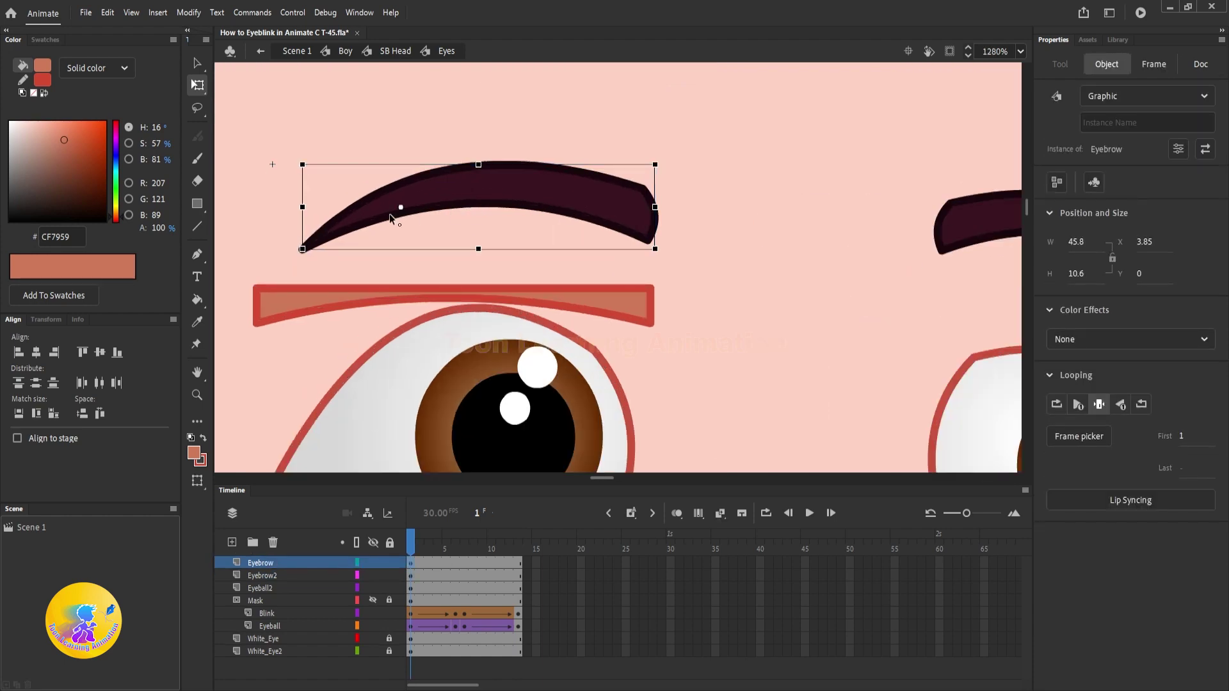
# Move the transformation point of the smaller eye's eyebrow to its outer tip
pyautogui.scroll(-2, 314, 243)
pyautogui.click(788, 247)
pyautogui.scroll(3, 777, 263)
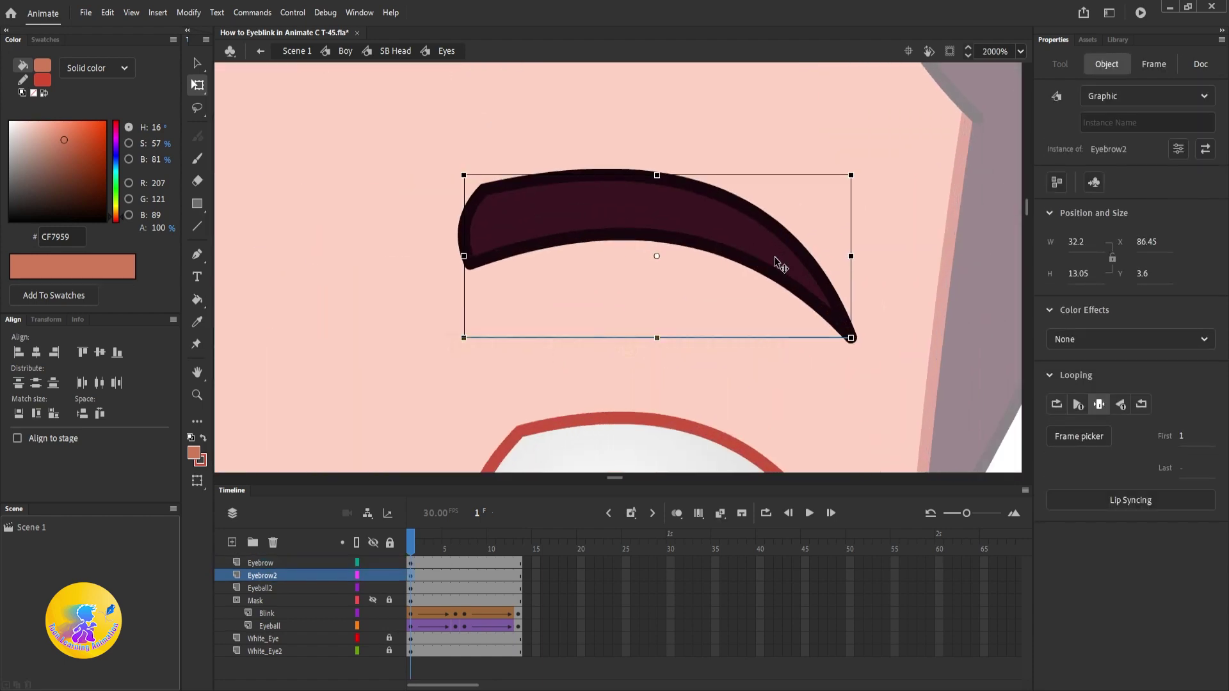
pyautogui.moveTo(658, 257); pyautogui.dragTo(853, 311)
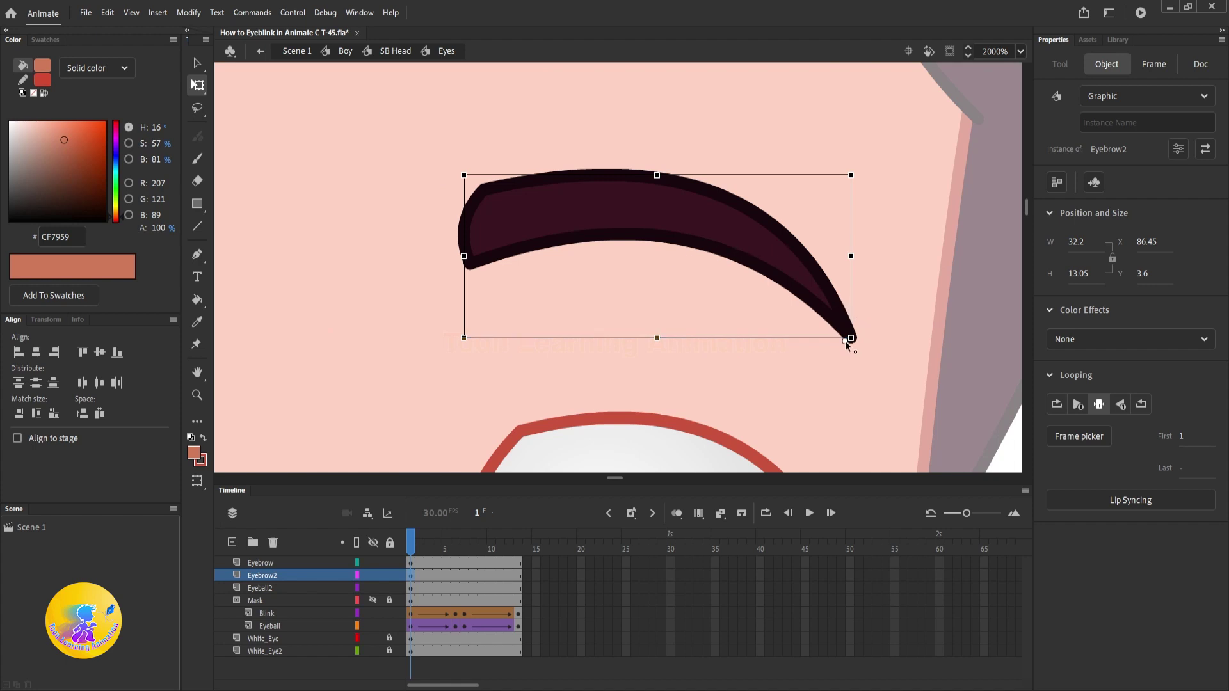
pyautogui.scroll(-2, 854, 340)
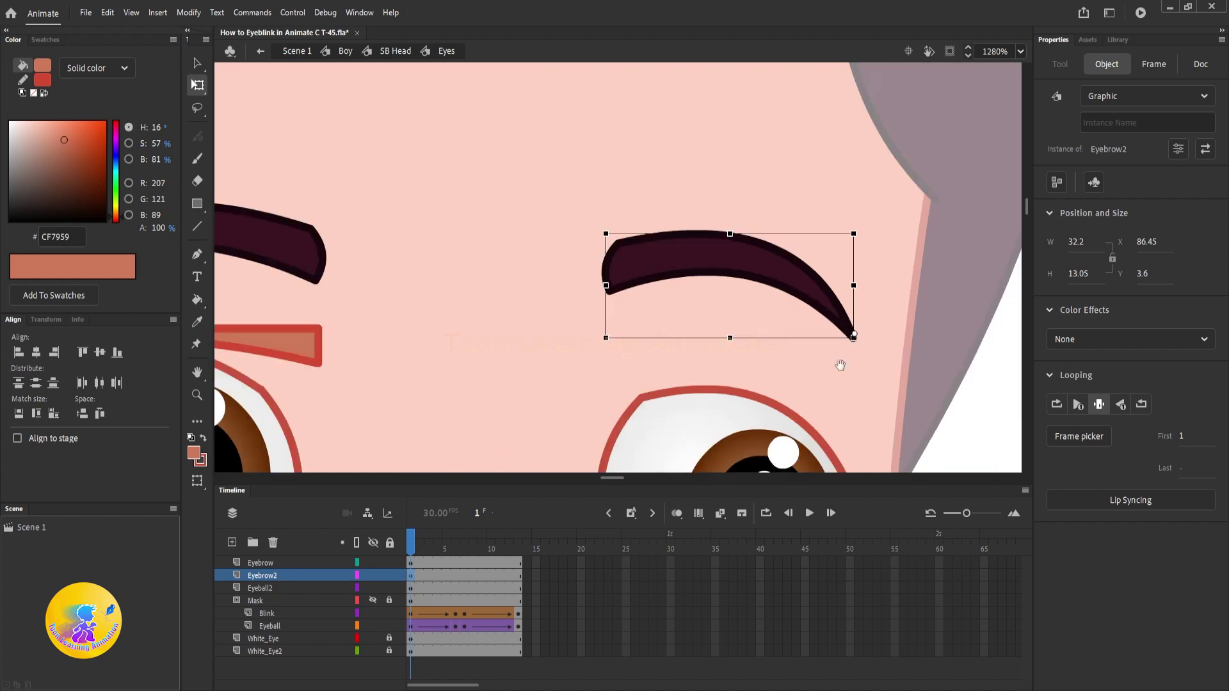
pyautogui.moveTo(840, 364); pyautogui.dragTo(919, 341)
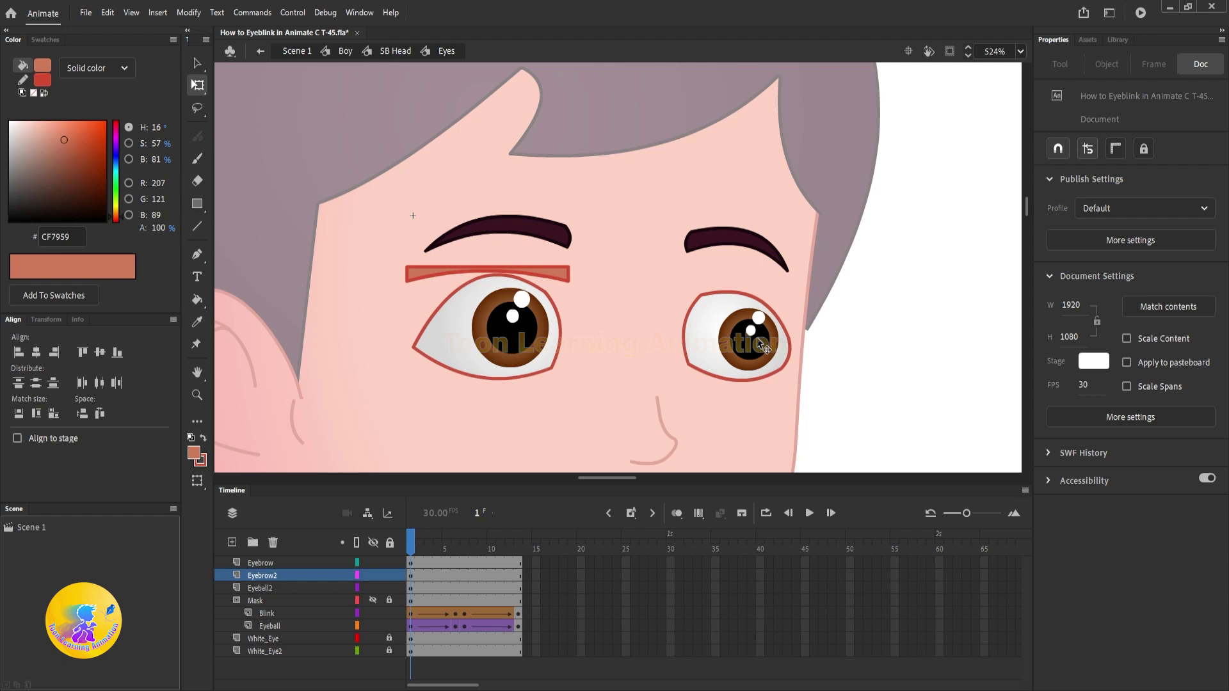
# Unlock the White_Eye and White_Eye2 layers, copy the smaller eye's white shape, and select the Eyeball2 layer
pyautogui.click(389, 653)
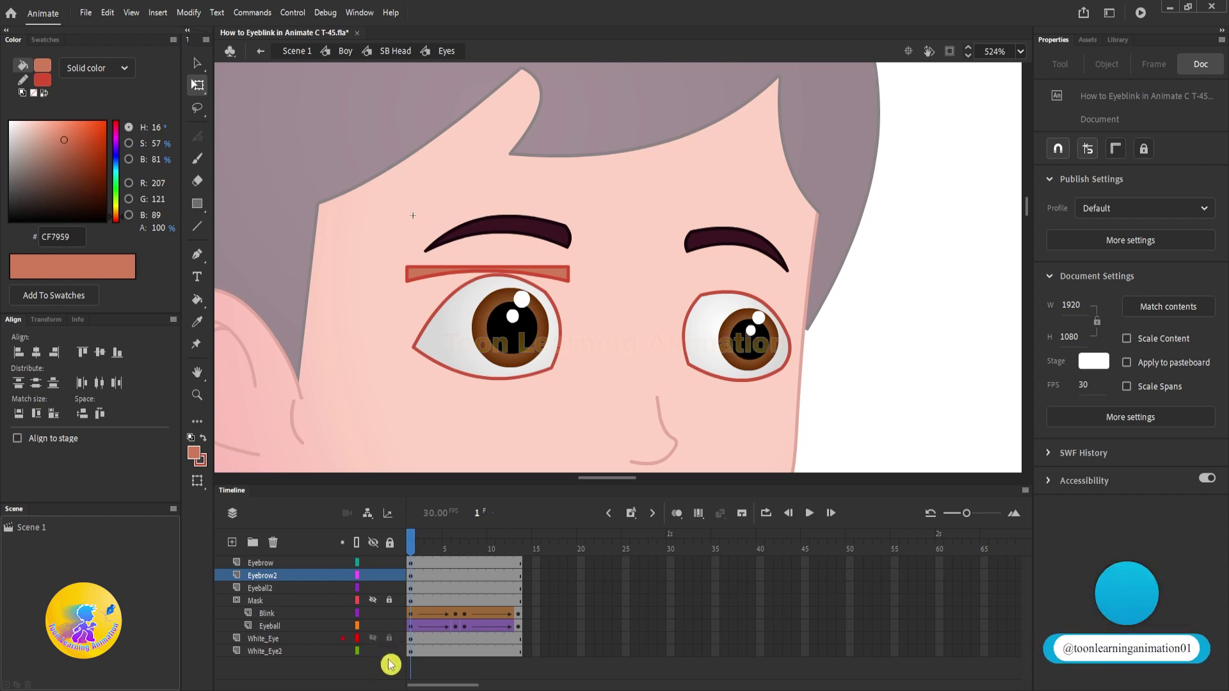
pyautogui.click(416, 623)
pyautogui.click(705, 346)
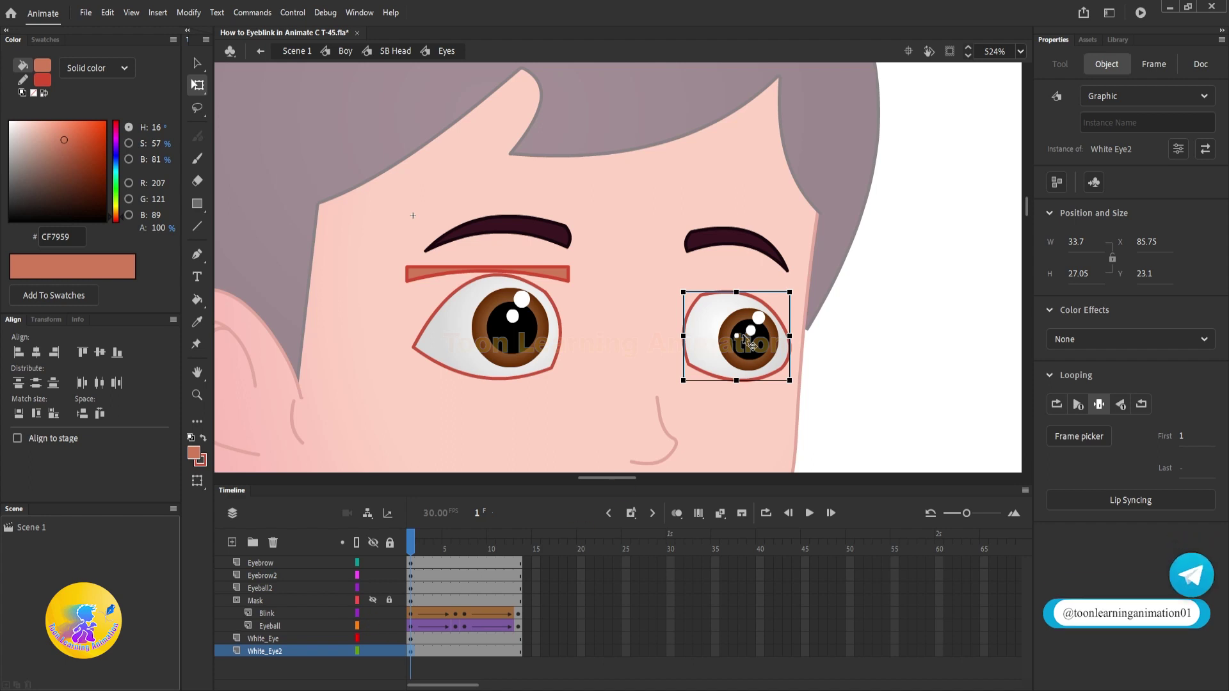
pyautogui.click(727, 354)
pyautogui.click(269, 589)
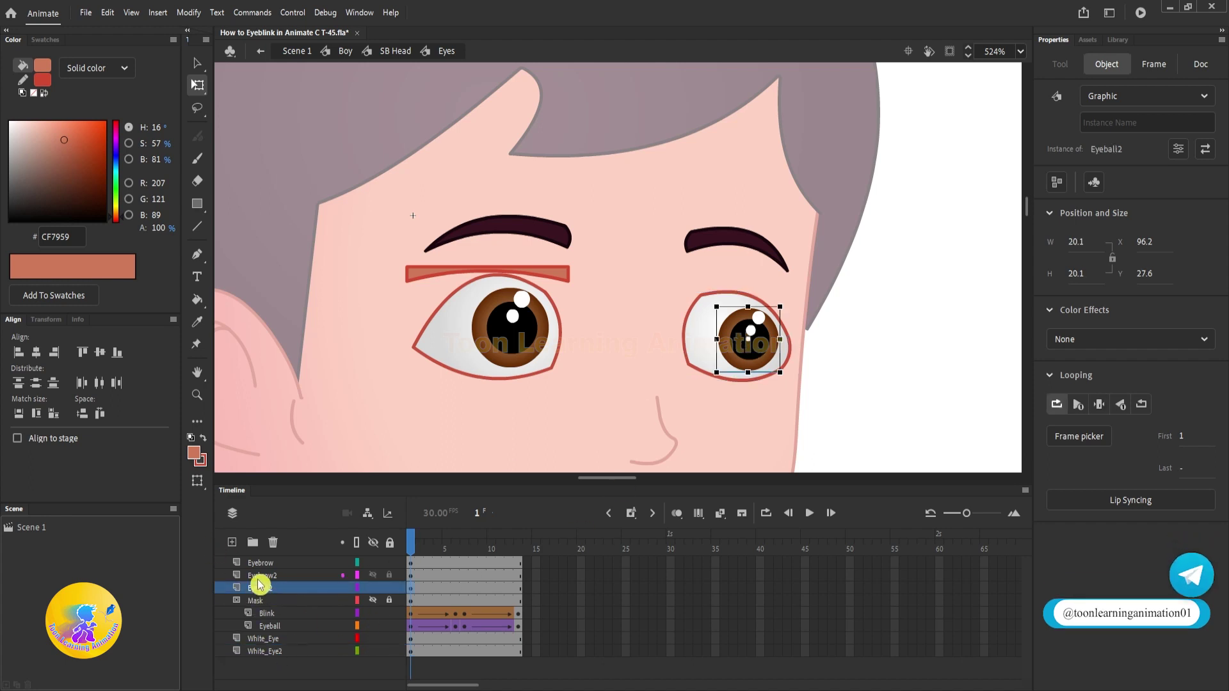
# Add a layer above Eyeball2, paste the smaller eye's white in place on it, and name the layer Mask
pyautogui.click(233, 542)
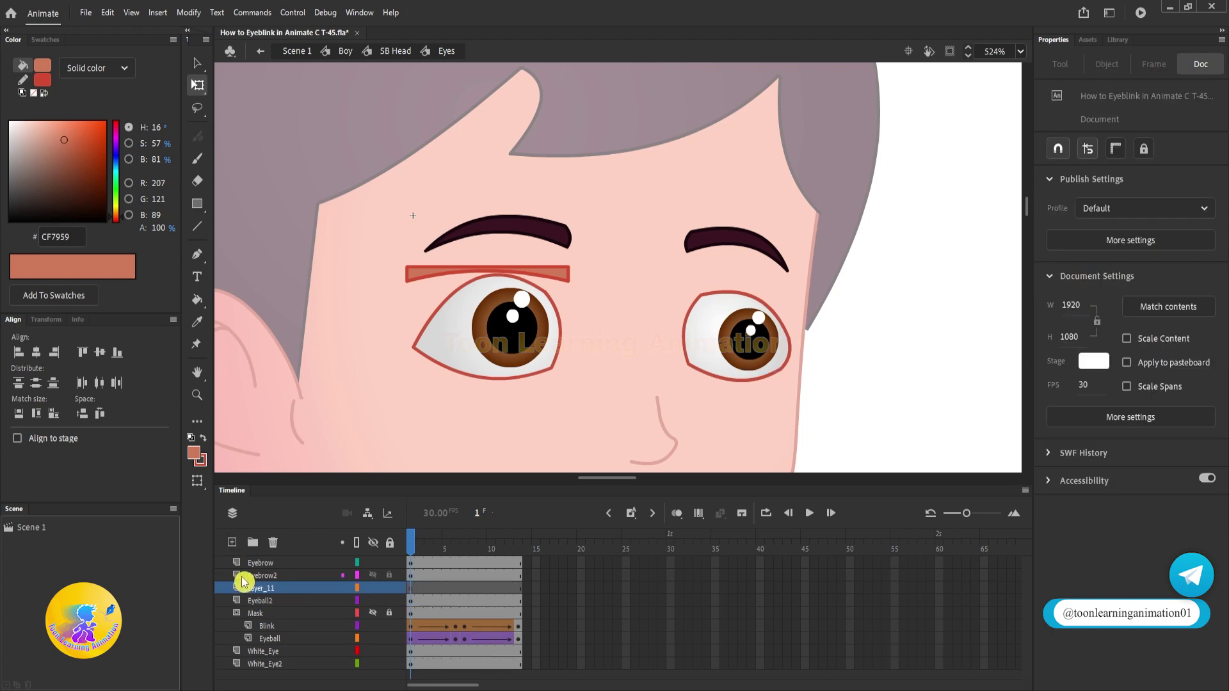
pyautogui.click(269, 594)
pyautogui.doubleClick(266, 587)
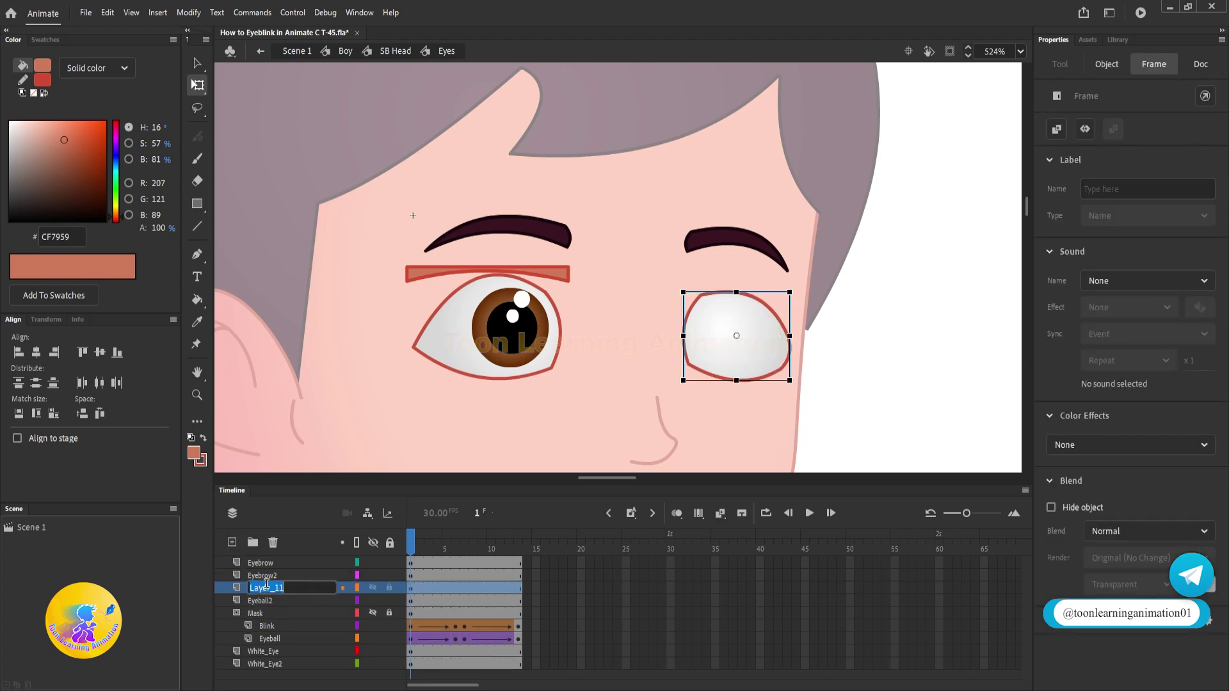
pyautogui.write('Mask')
pyautogui.click(286, 589)
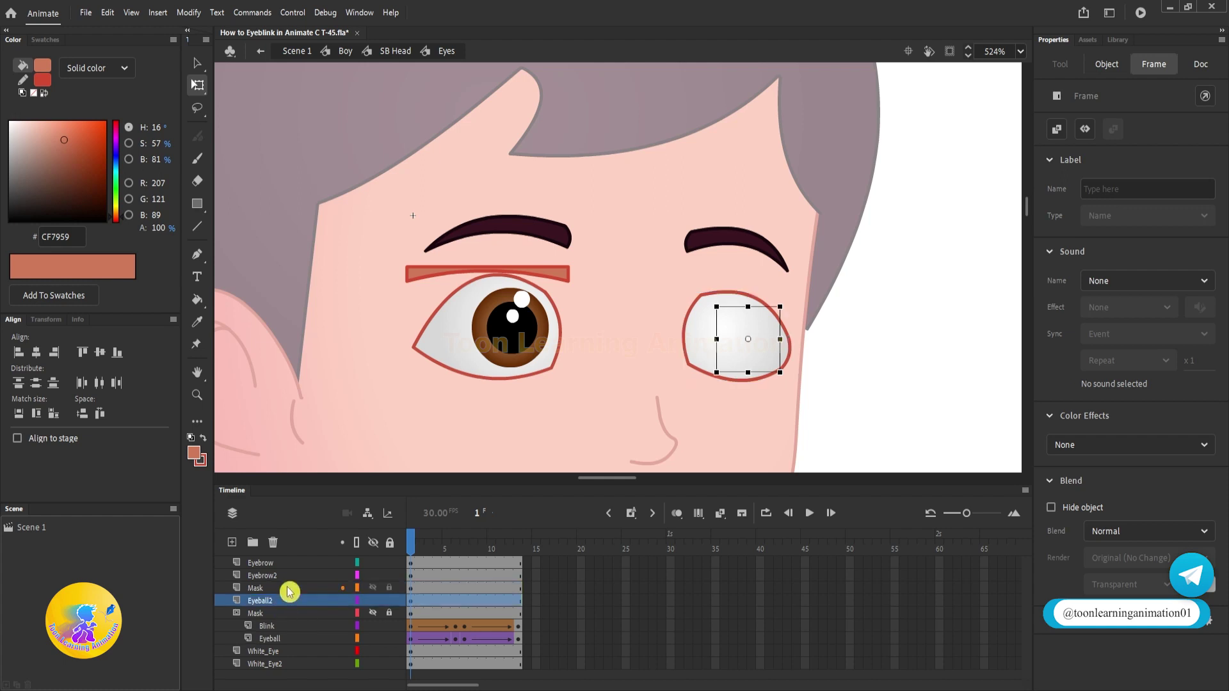
# Convert the new Mask layer into a mask for the Eyeball2 layer
pyautogui.rightClick(290, 590)
pyautogui.click(263, 589)
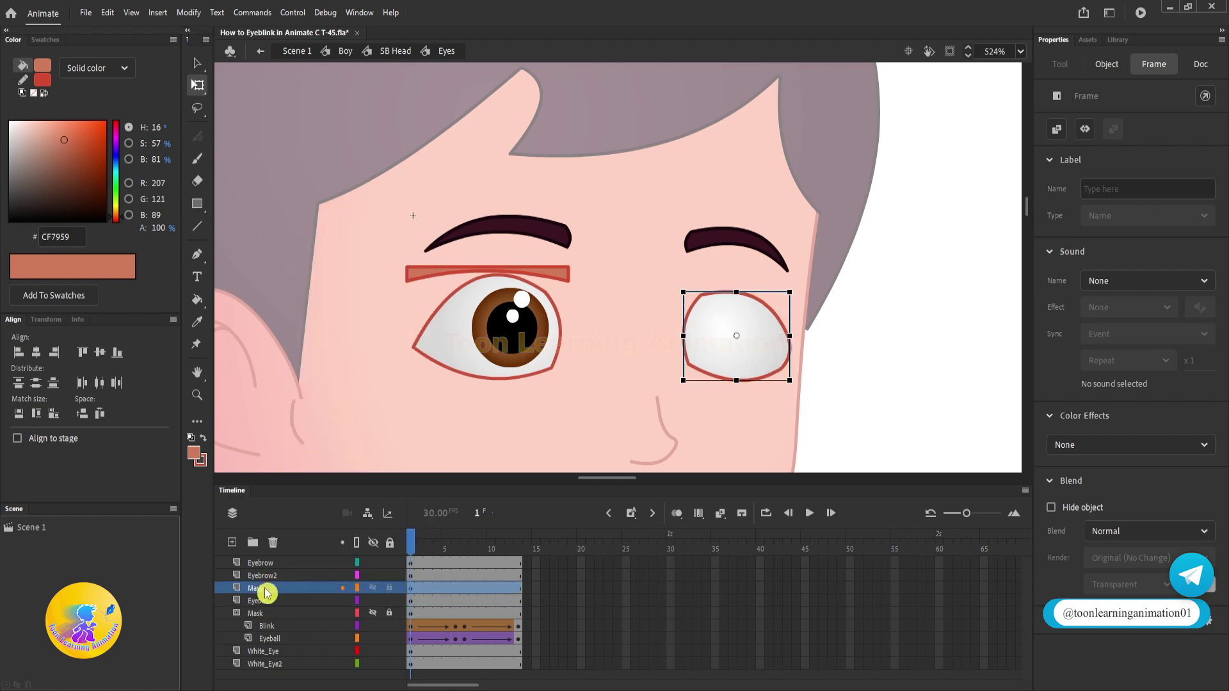
pyautogui.rightClick(266, 590)
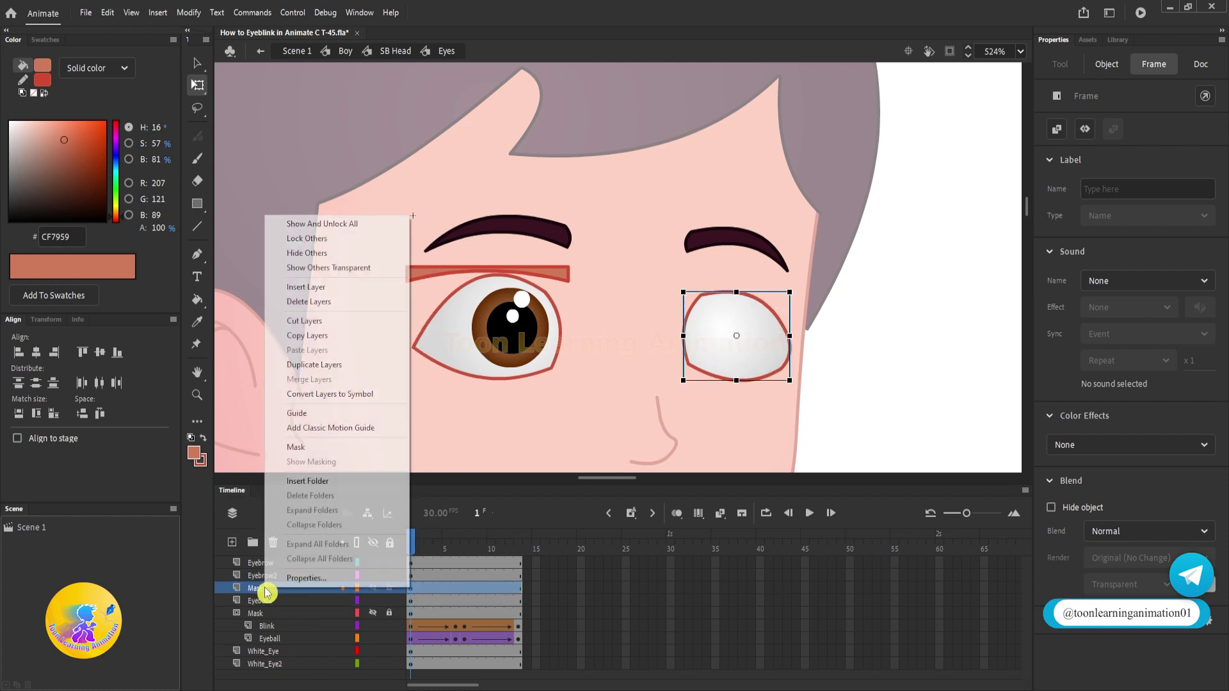
pyautogui.click(298, 452)
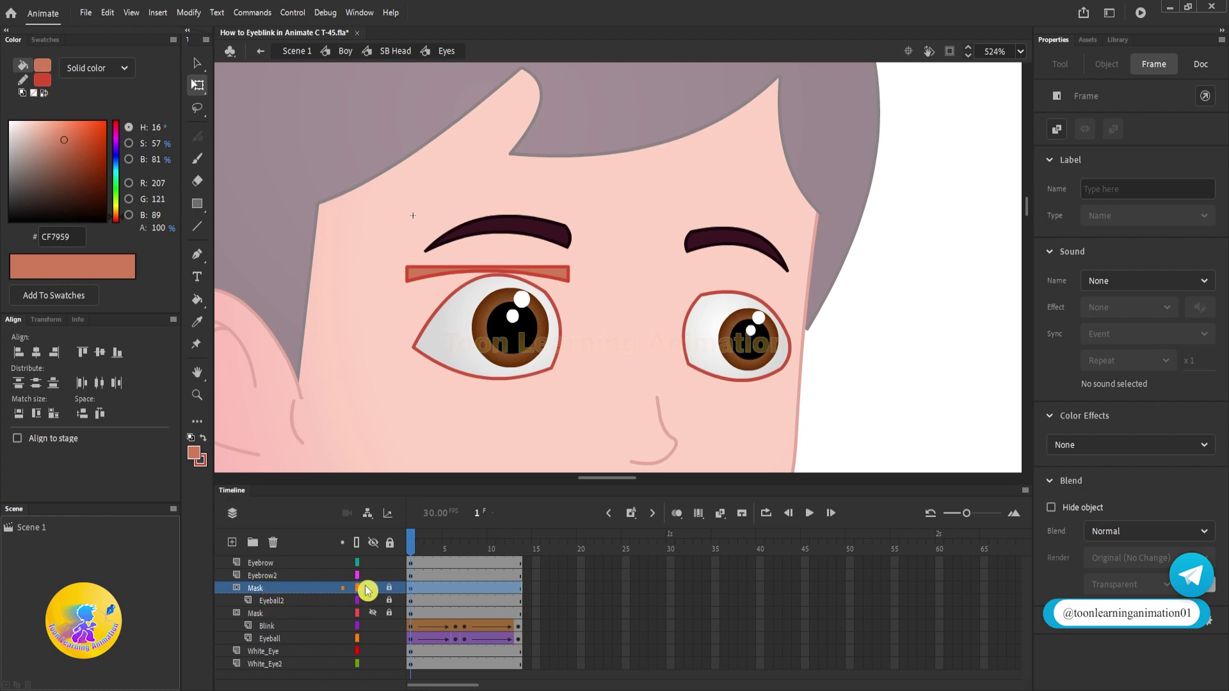
# Add a layer named Blink above Eyeball2 under the new mask, and hide that Mask layer
pyautogui.click(272, 604)
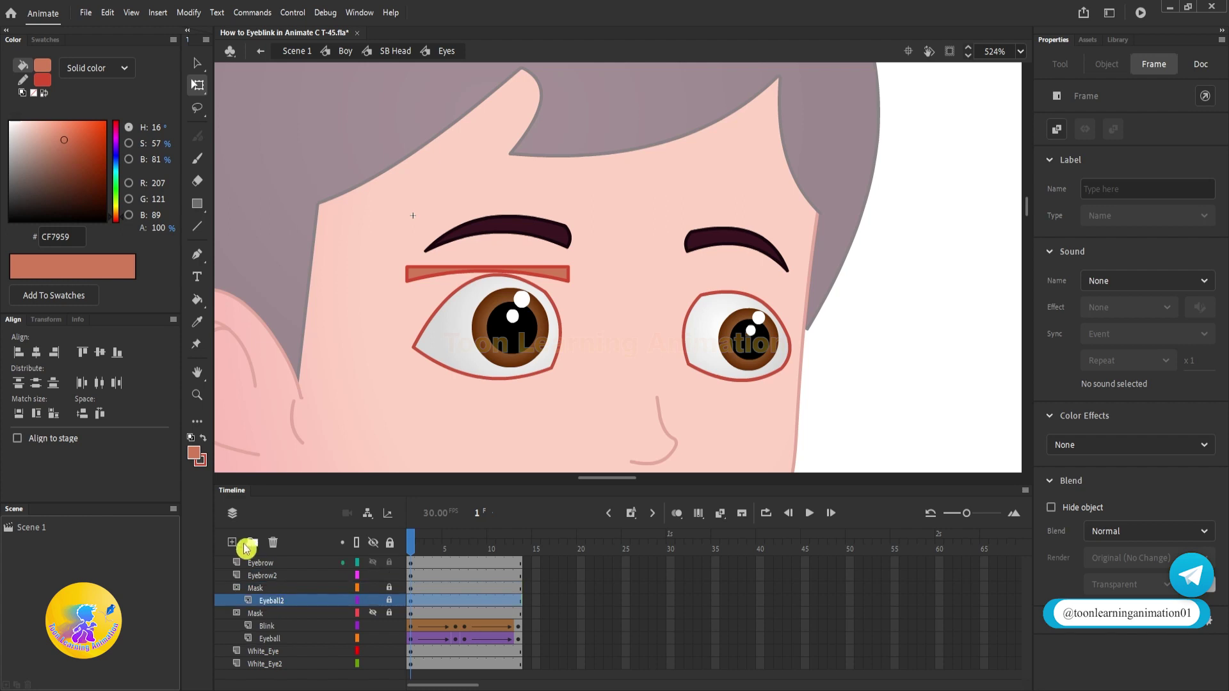
pyautogui.click(232, 543)
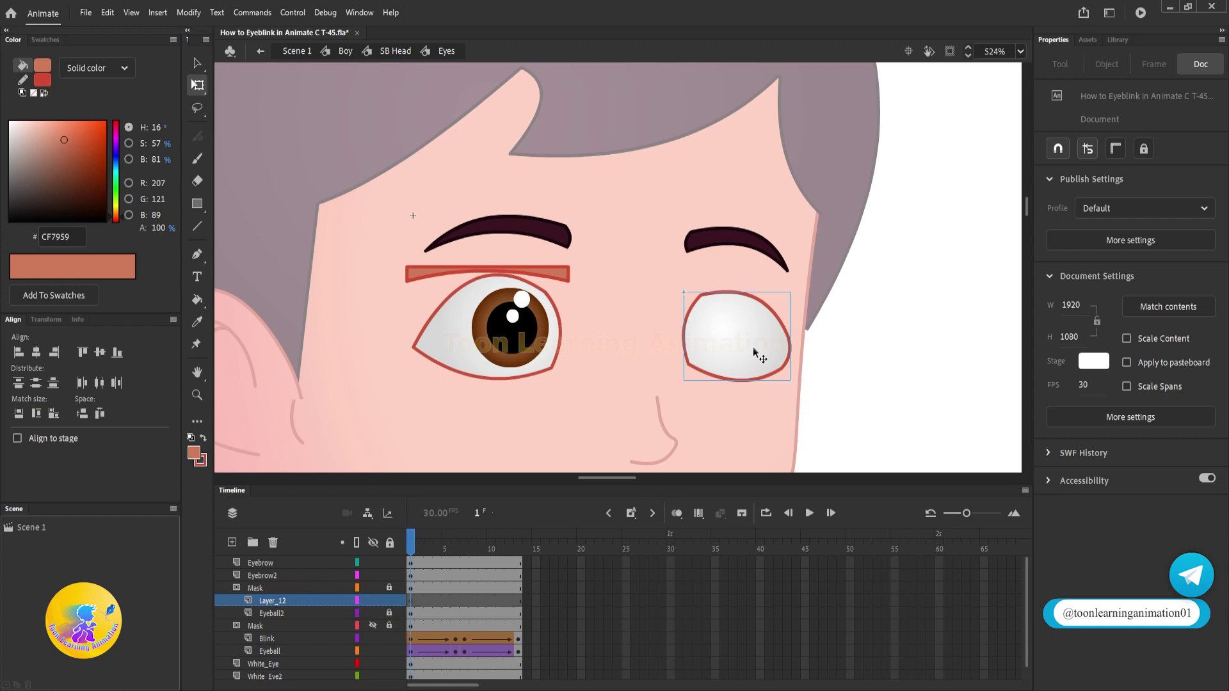
pyautogui.click(376, 588)
pyautogui.doubleClick(281, 600)
pyautogui.write('Blink')
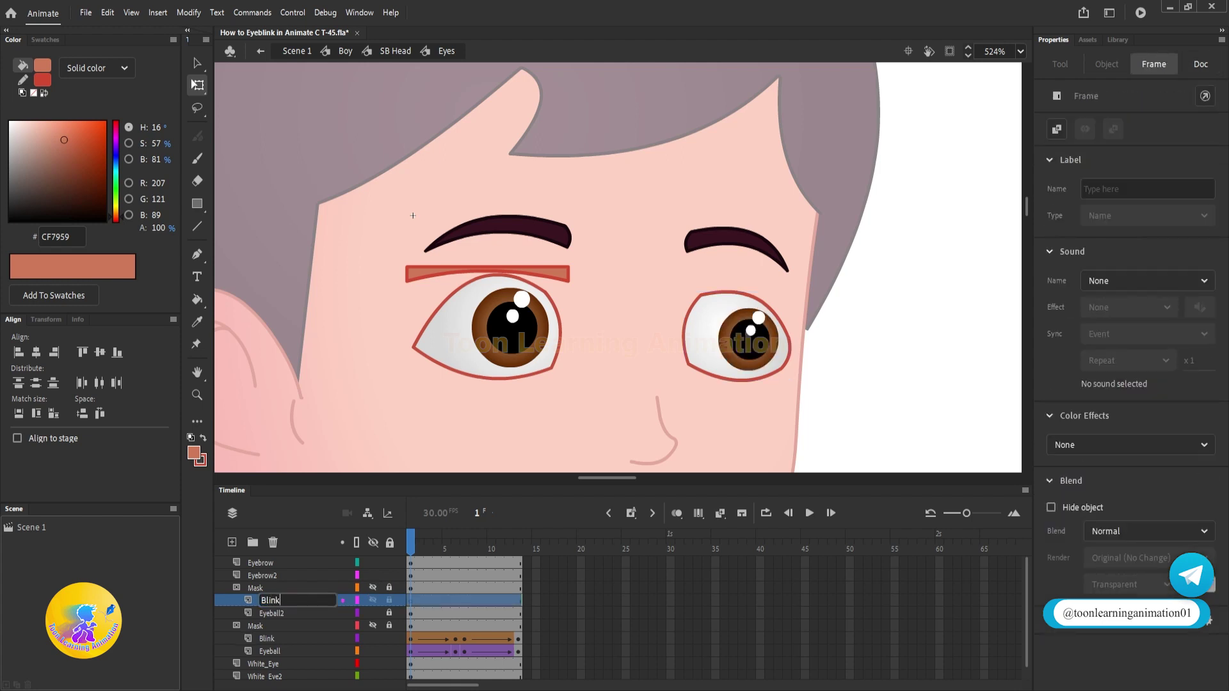
pyautogui.press('Return')
# Draw a thin rectangle about 38.6 by 3.15 across the smaller eye on its Blink layer, and select its fill
pyautogui.scroll(5, 791, 351)
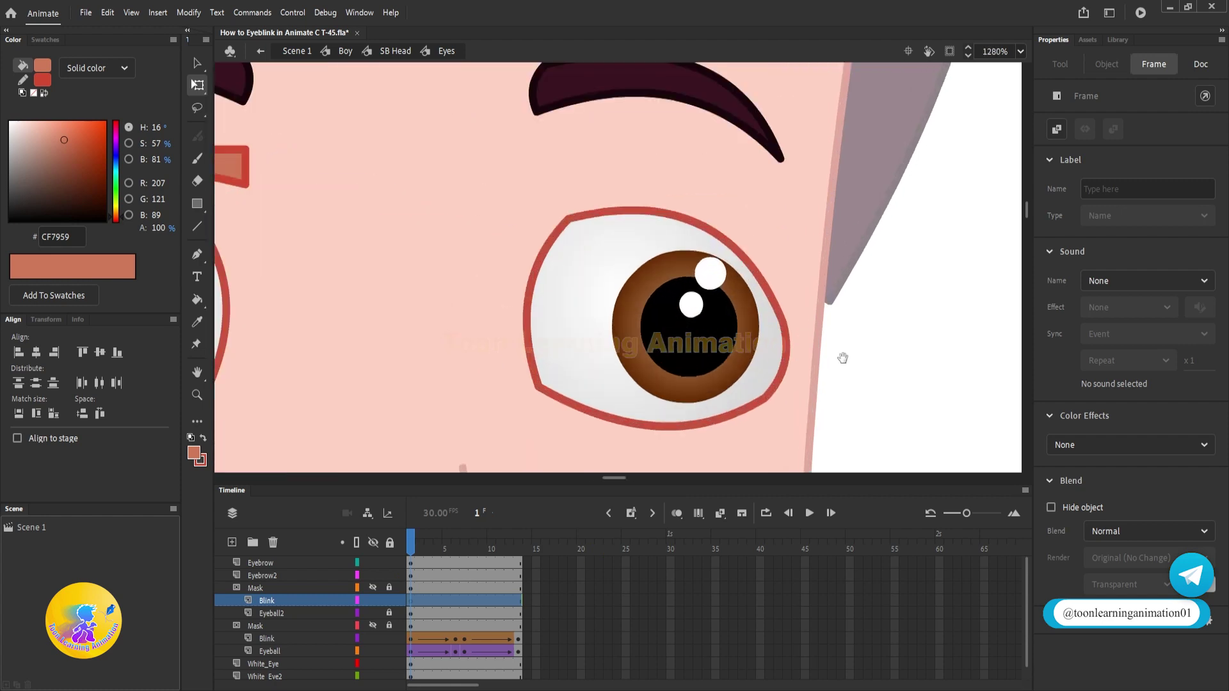
pyautogui.scroll(-2, 598, 324)
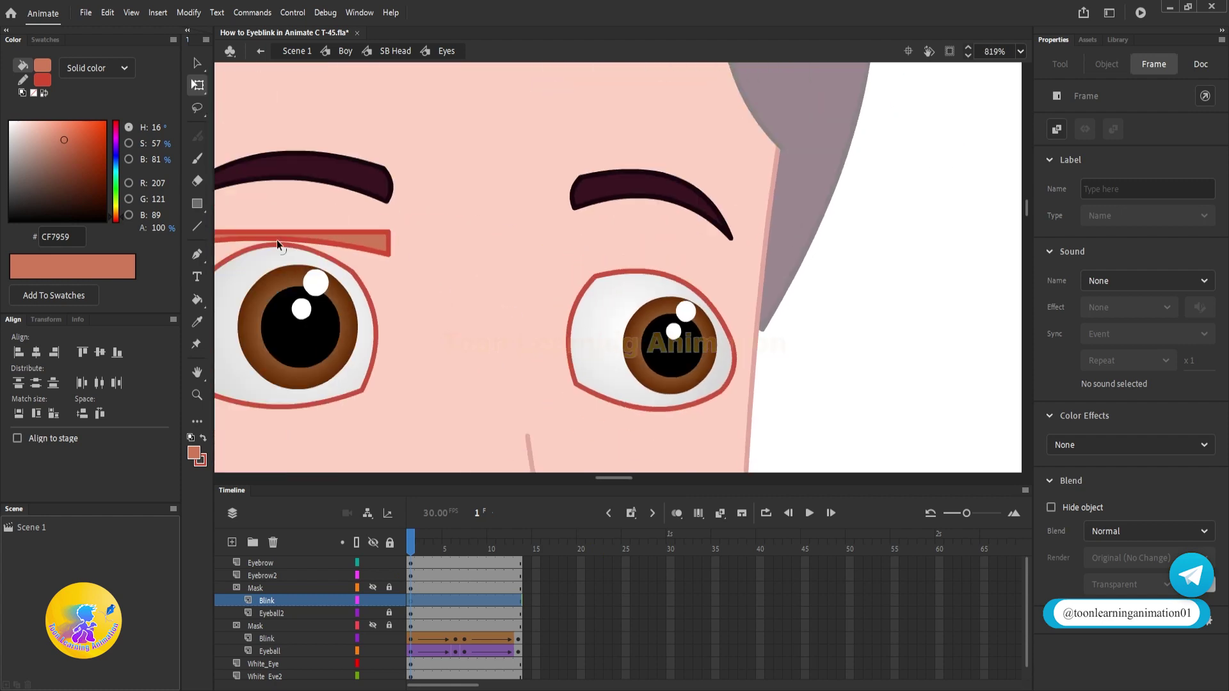
pyautogui.click(198, 204)
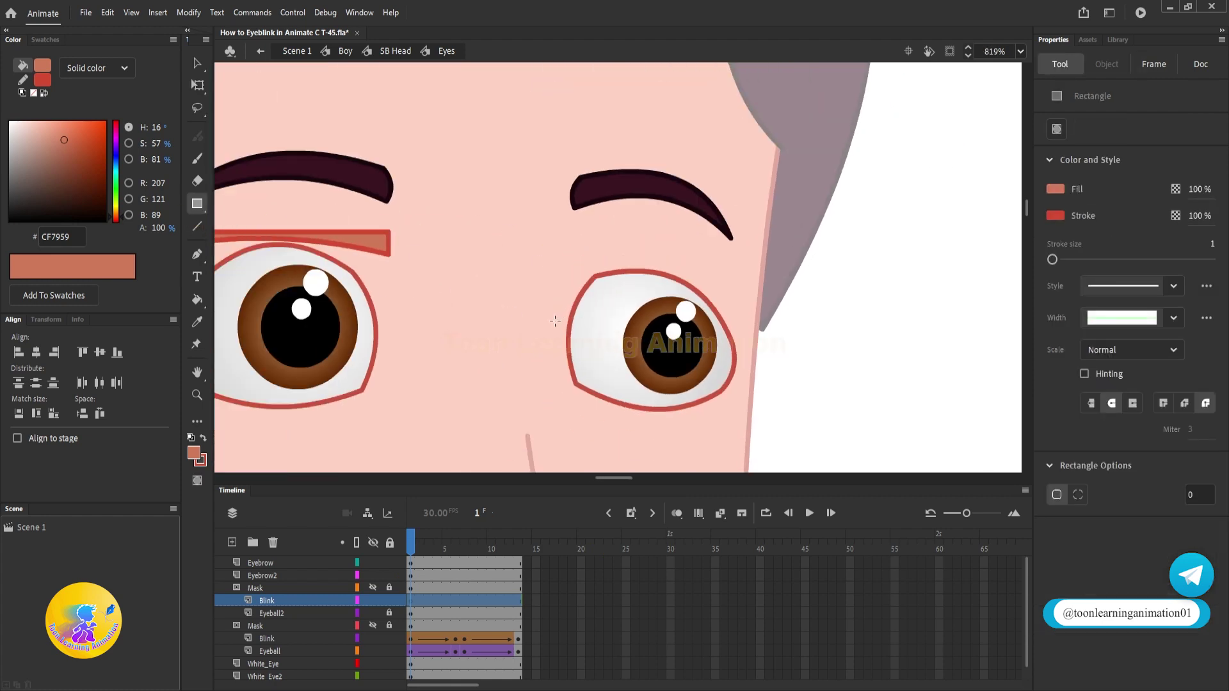
pyautogui.moveTo(557, 317); pyautogui.dragTo(719, 366)
pyautogui.press('v')
pyautogui.scroll(2, 725, 321)
pyautogui.click(731, 327)
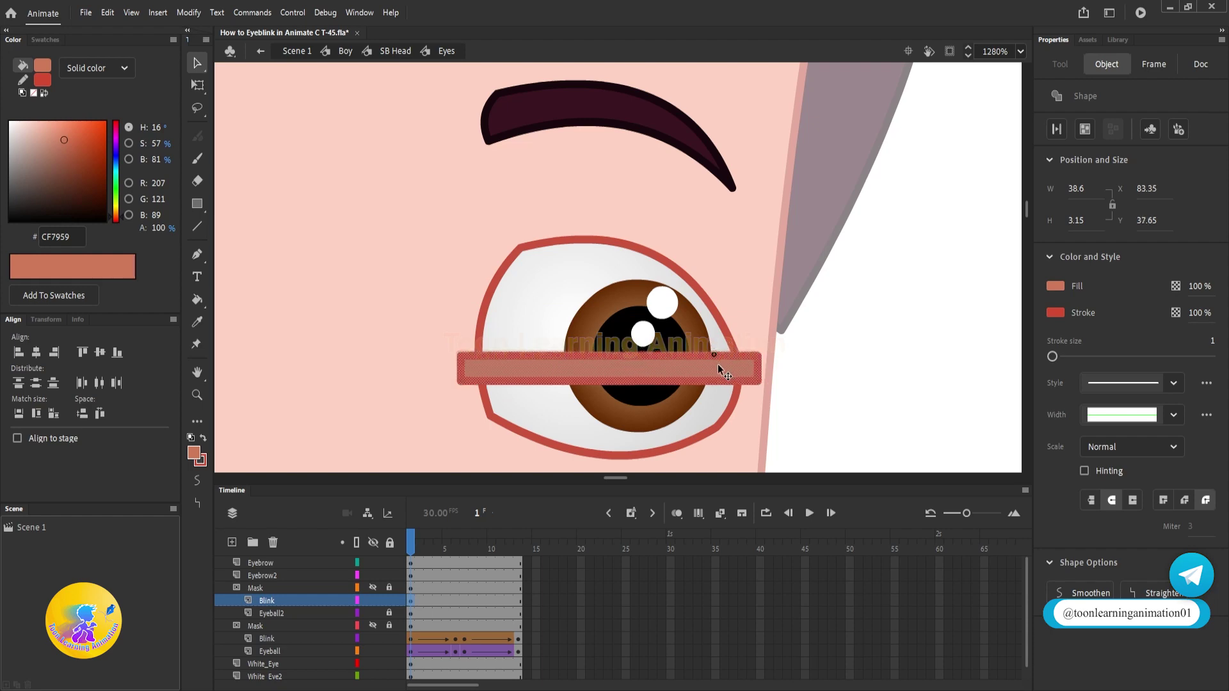
# Arch the lower edge of the smaller eye's eyelid bar slightly upward and move the whole bar just above the eye
pyautogui.click(752, 271)
pyautogui.moveTo(611, 382); pyautogui.dragTo(614, 373)
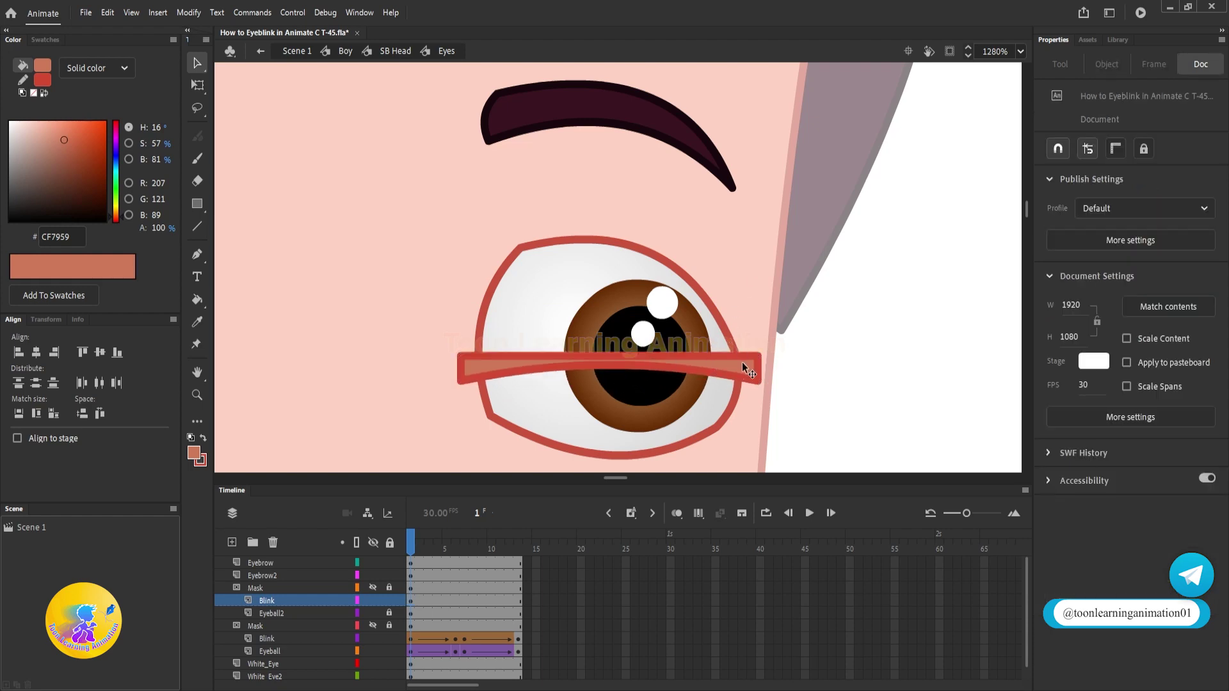
pyautogui.moveTo(741, 365); pyautogui.dragTo(723, 228)
pyautogui.click(738, 271)
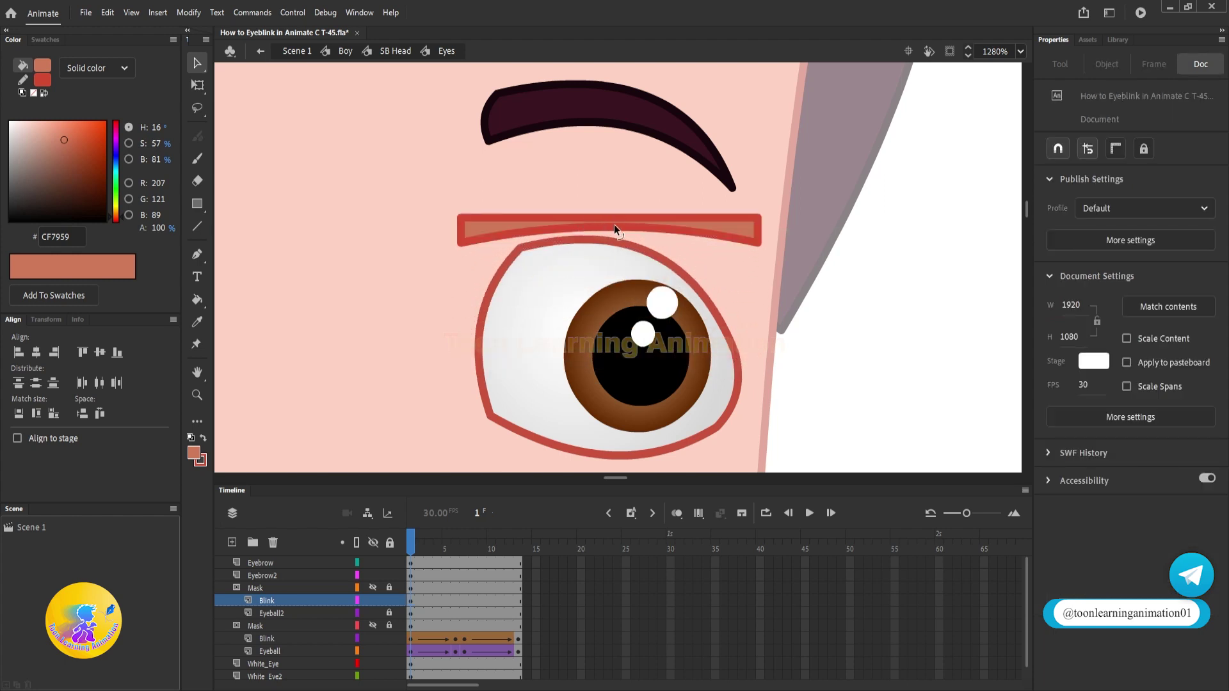
pyautogui.moveTo(613, 224)
pyautogui.mouseDown()
pyautogui.moveTo(614, 278)
pyautogui.moveTo(609, 218)
pyautogui.moveTo(611, 231)
pyautogui.mouseUp()
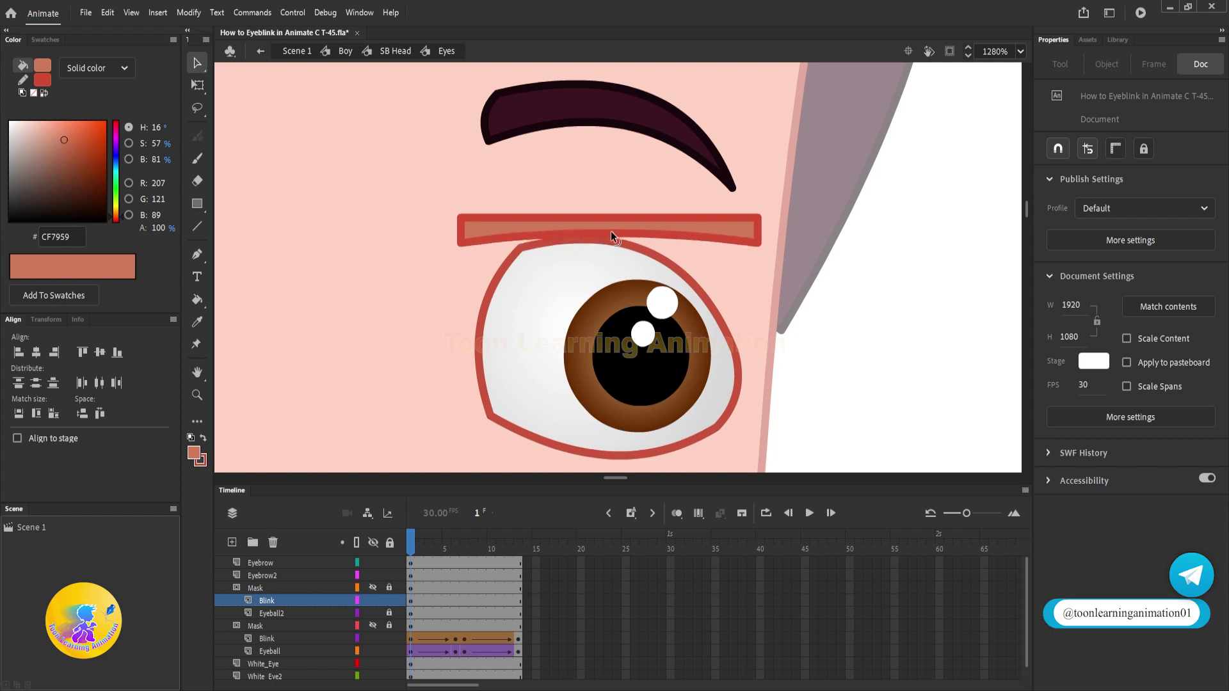
# Add a keyframe at frame 6 of the smaller eye's Blink layer and bulge the eyelid's lower edge down over the eye
pyautogui.click(453, 600)
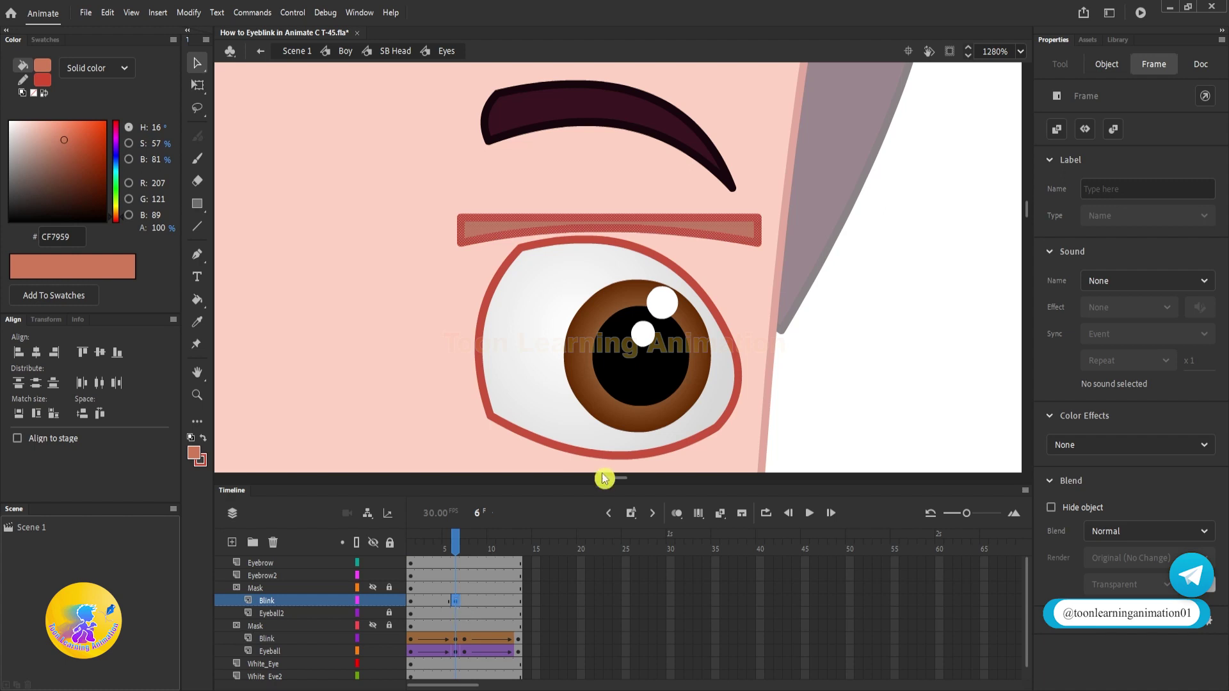
pyautogui.press('F6')
pyautogui.click(844, 338)
pyautogui.moveTo(622, 225); pyautogui.dragTo(627, 309)
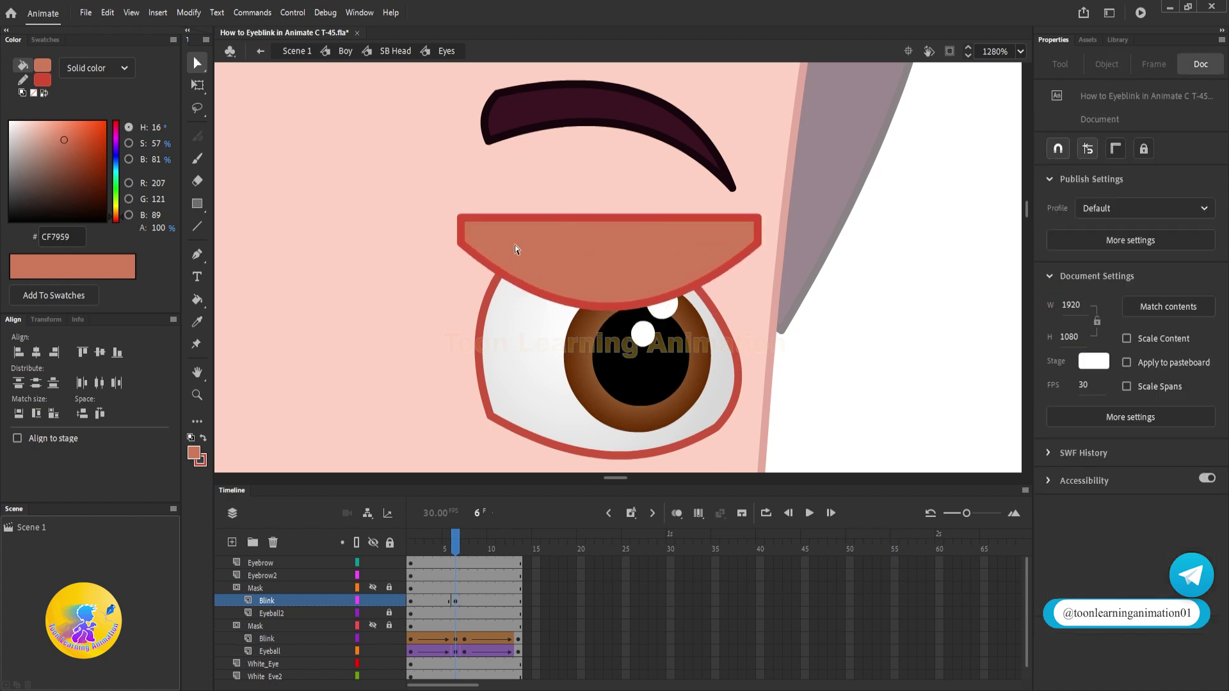
# Lower the eyelid's two bottom corner points with the Subselection tool until the lid covers the whole smaller eye at frame 6
pyautogui.click(197, 62)
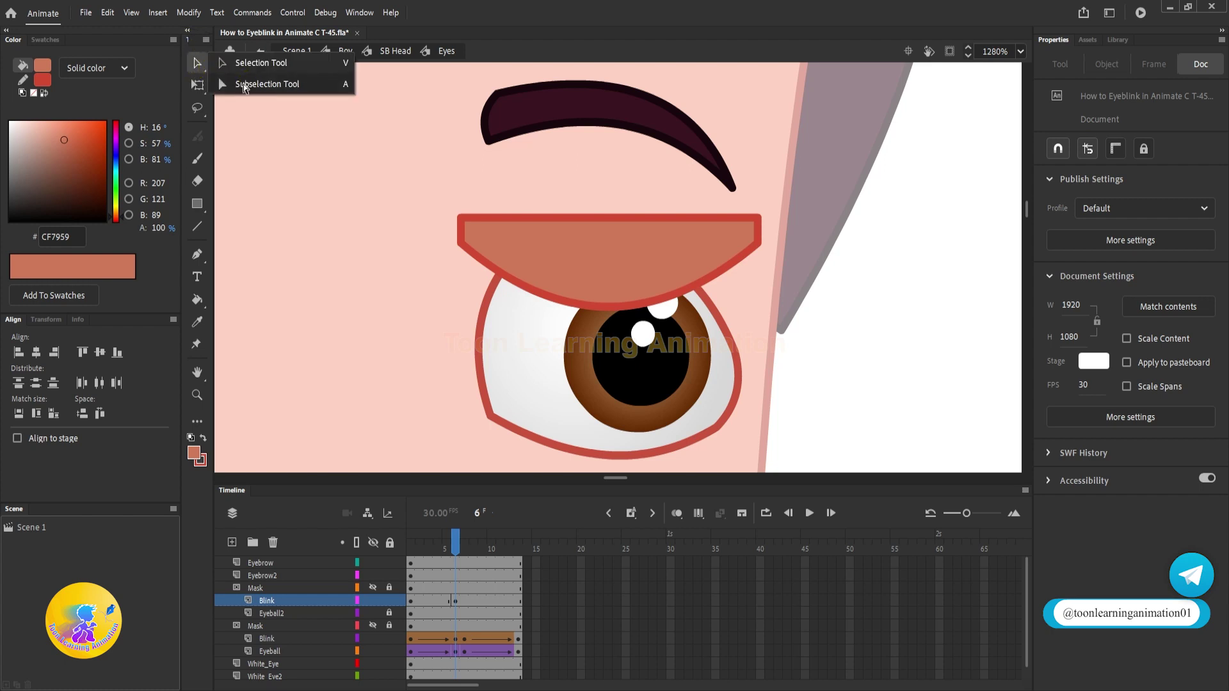
pyautogui.click(243, 69)
pyautogui.click(465, 244)
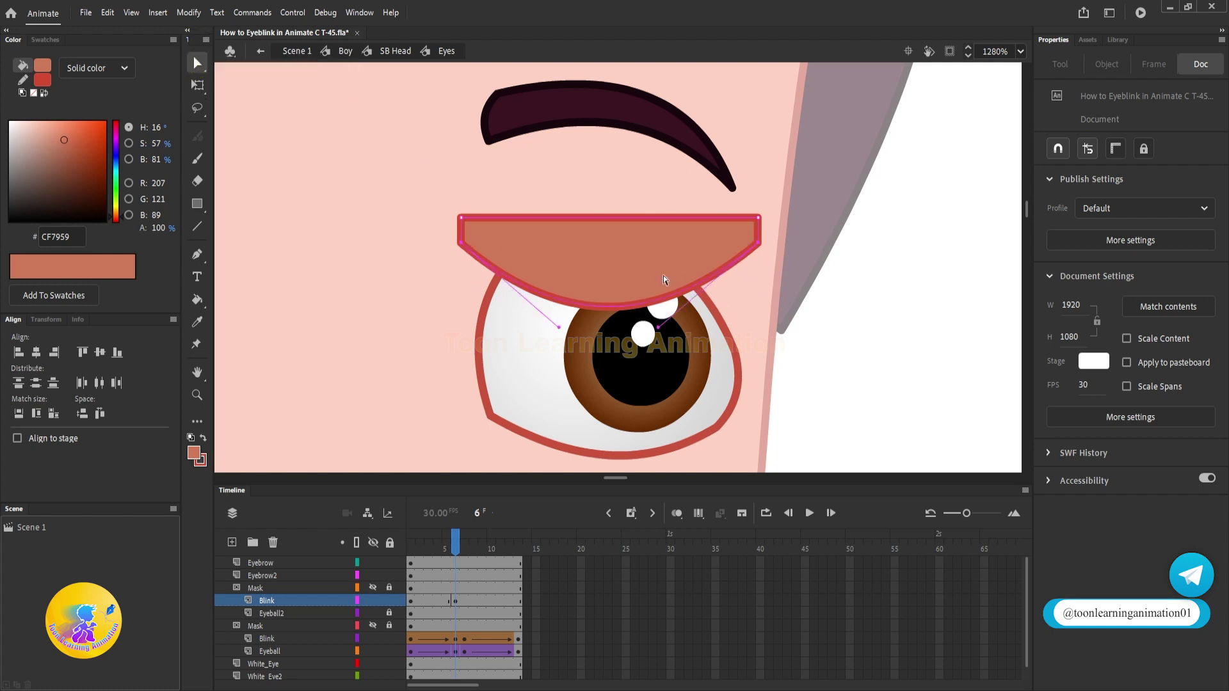
pyautogui.press('Down')
pyautogui.press('Down')
pyautogui.press('Down')
pyautogui.press('Down')
pyautogui.press('Down')
pyautogui.press('Down')
pyautogui.press('Down')
pyautogui.press('Down')
pyautogui.press('Down')
pyautogui.press('Down')
pyautogui.press('Down')
pyautogui.press('Down')
pyautogui.press('Down')
pyautogui.press('Down')
pyautogui.press('Down')
pyautogui.press('Down')
pyautogui.press('Down')
pyautogui.press('Down')
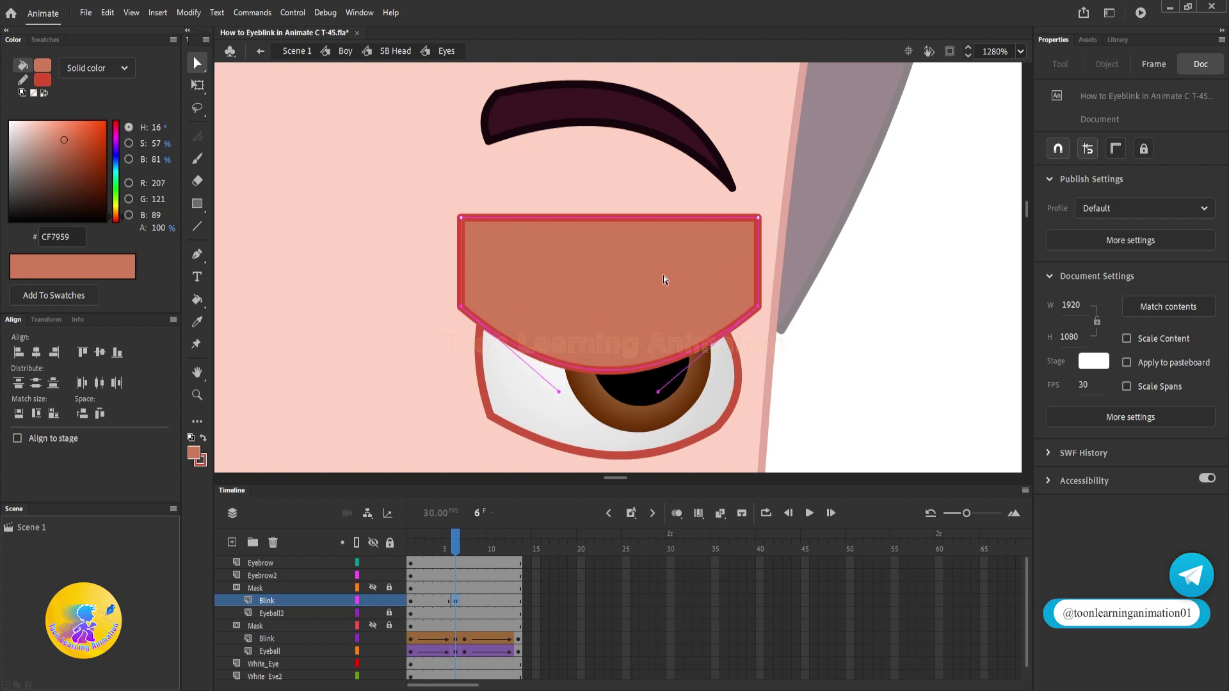
pyautogui.press('Down')
pyautogui.press('Down')
pyautogui.press('Down')
pyautogui.press('Down')
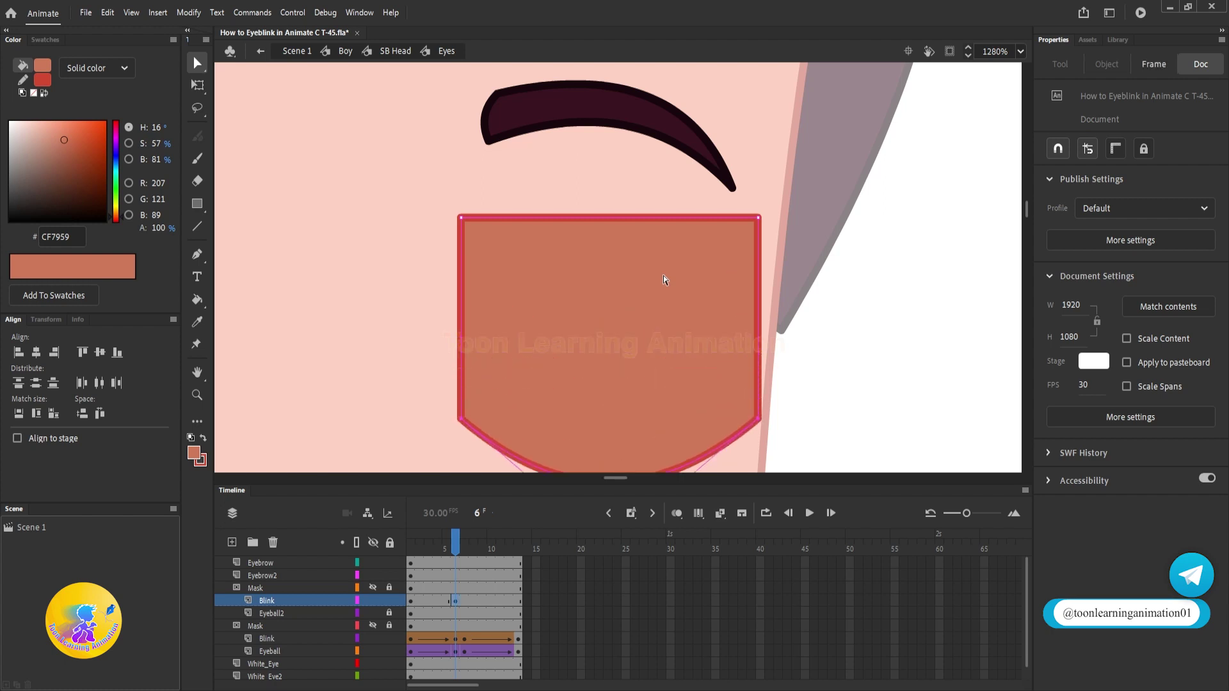
pyautogui.moveTo(674, 289); pyautogui.dragTo(675, 211)
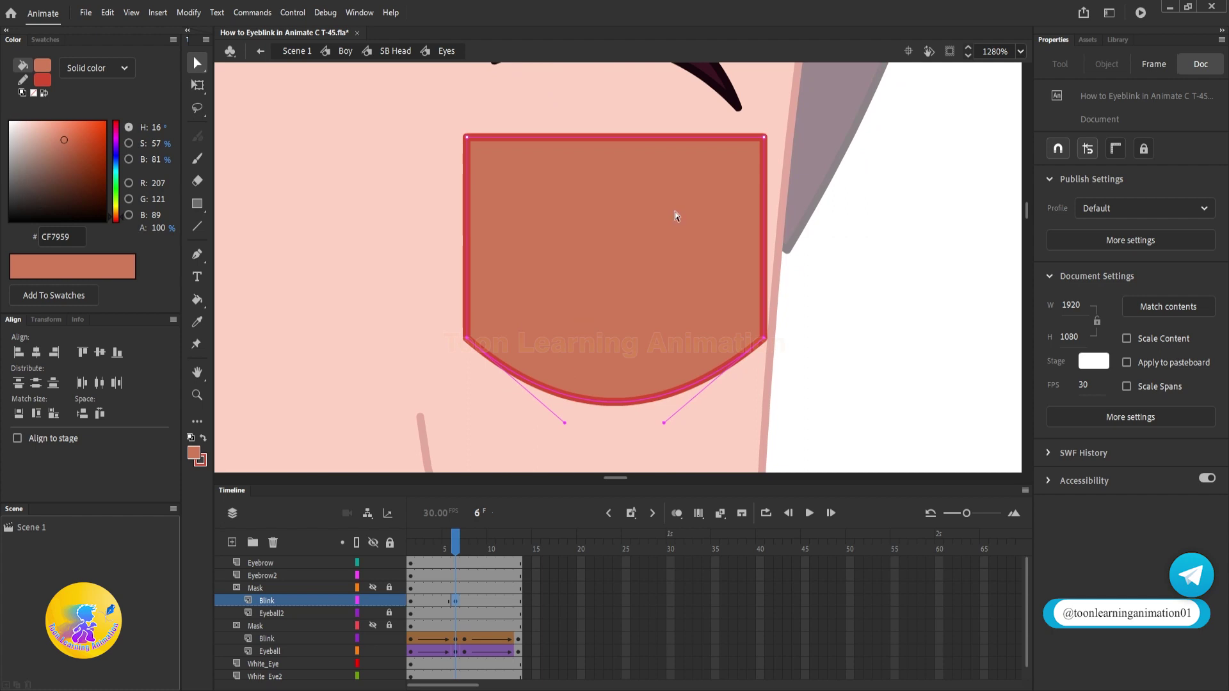
pyautogui.press('v')
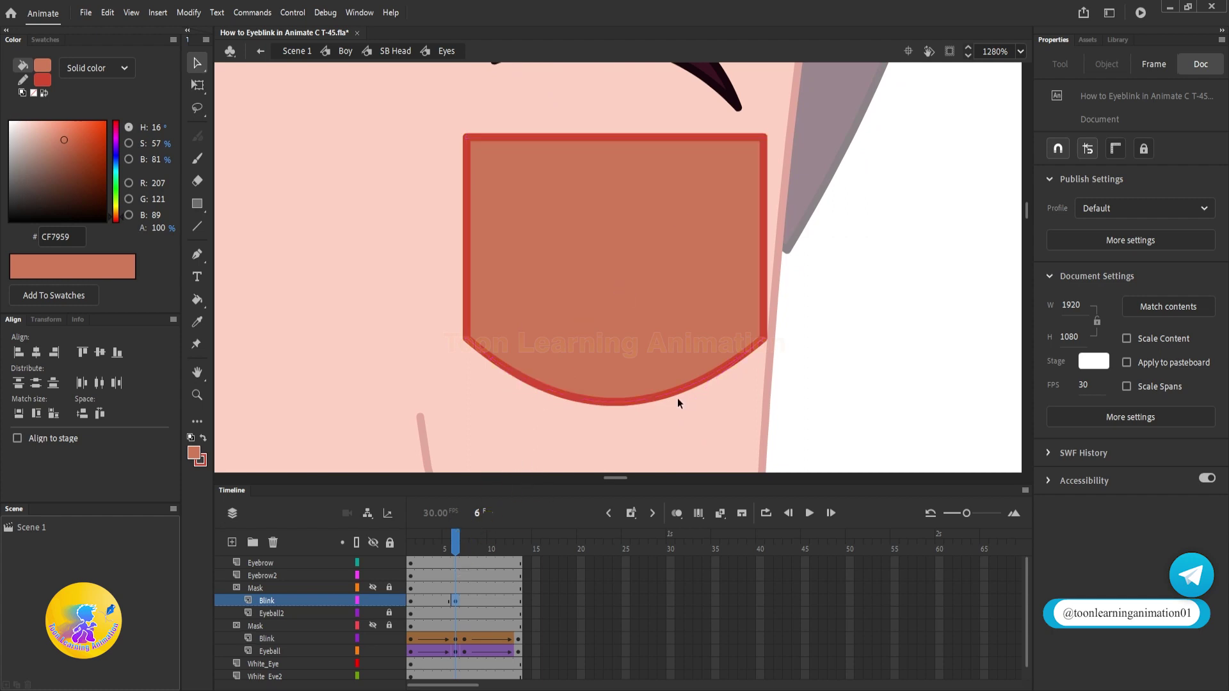
# Raise the closed lid's two bottom corner points slightly to fit the smaller eye's lower edge, checking the fit with the layer shown as outlines
pyautogui.click(355, 598)
pyautogui.click(356, 599)
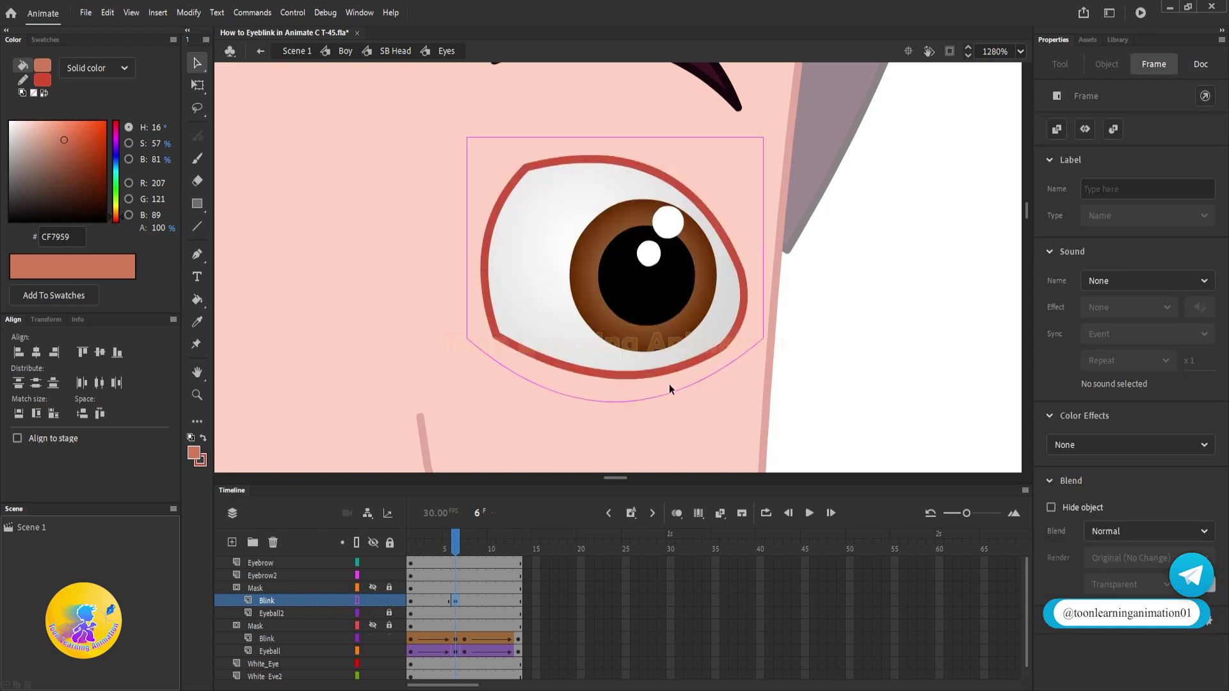
pyautogui.scroll(3, 727, 370)
pyautogui.scroll(-2, 743, 343)
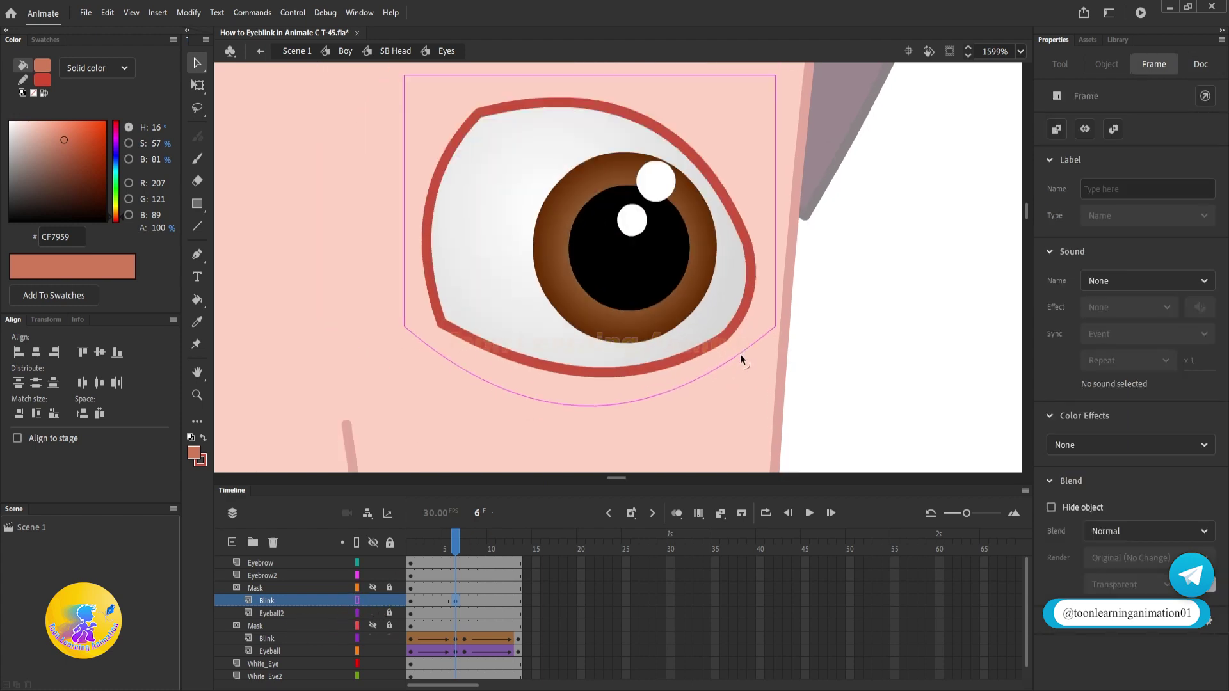
pyautogui.click(392, 596)
pyautogui.click(357, 600)
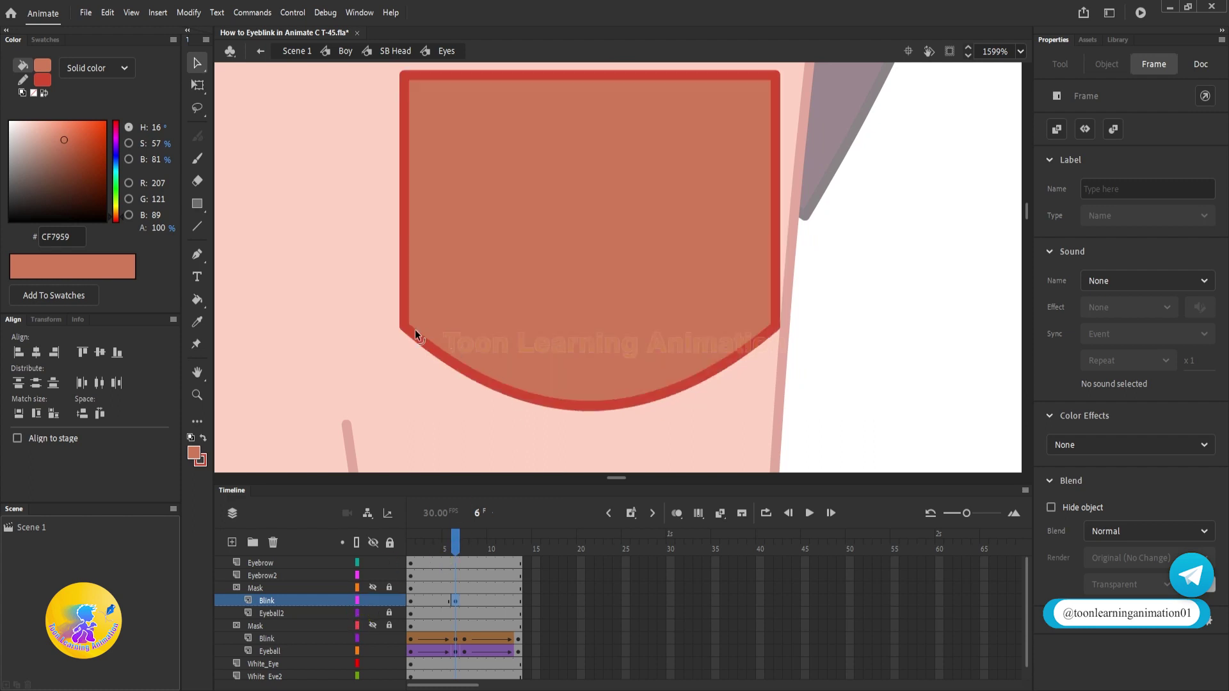
pyautogui.click(197, 68)
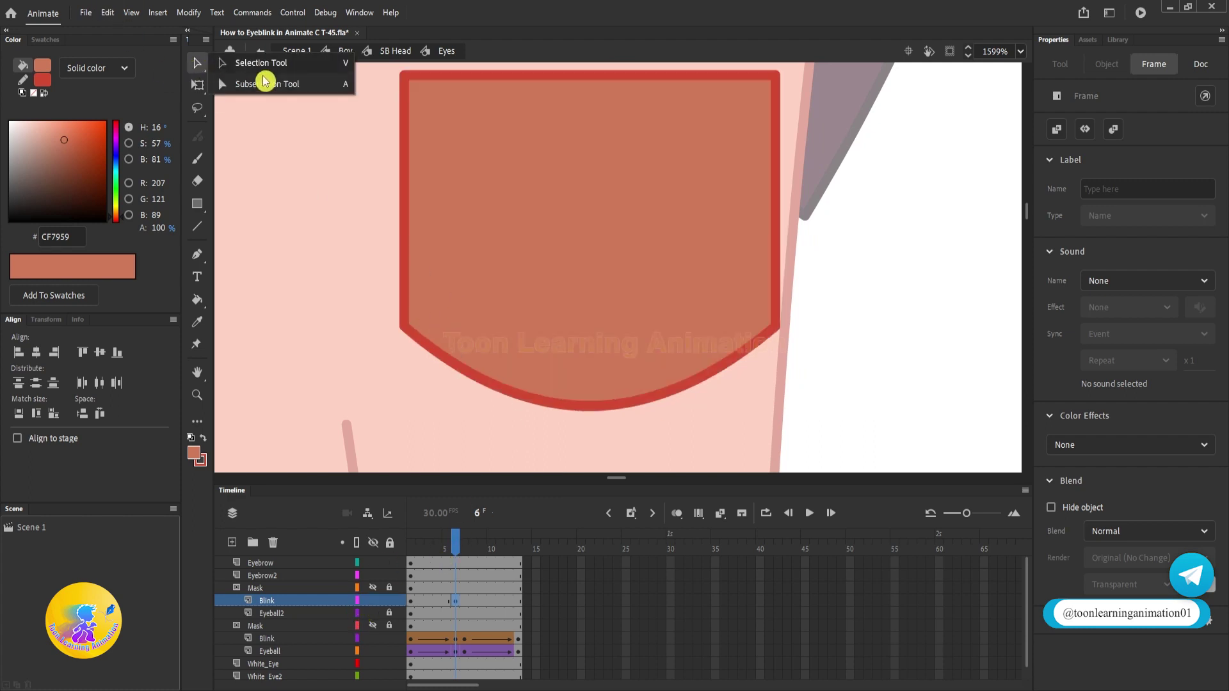
pyautogui.click(382, 315)
pyautogui.click(406, 323)
pyautogui.moveTo(839, 359); pyautogui.dragTo(773, 316)
pyautogui.press('Up')
pyautogui.press('Up')
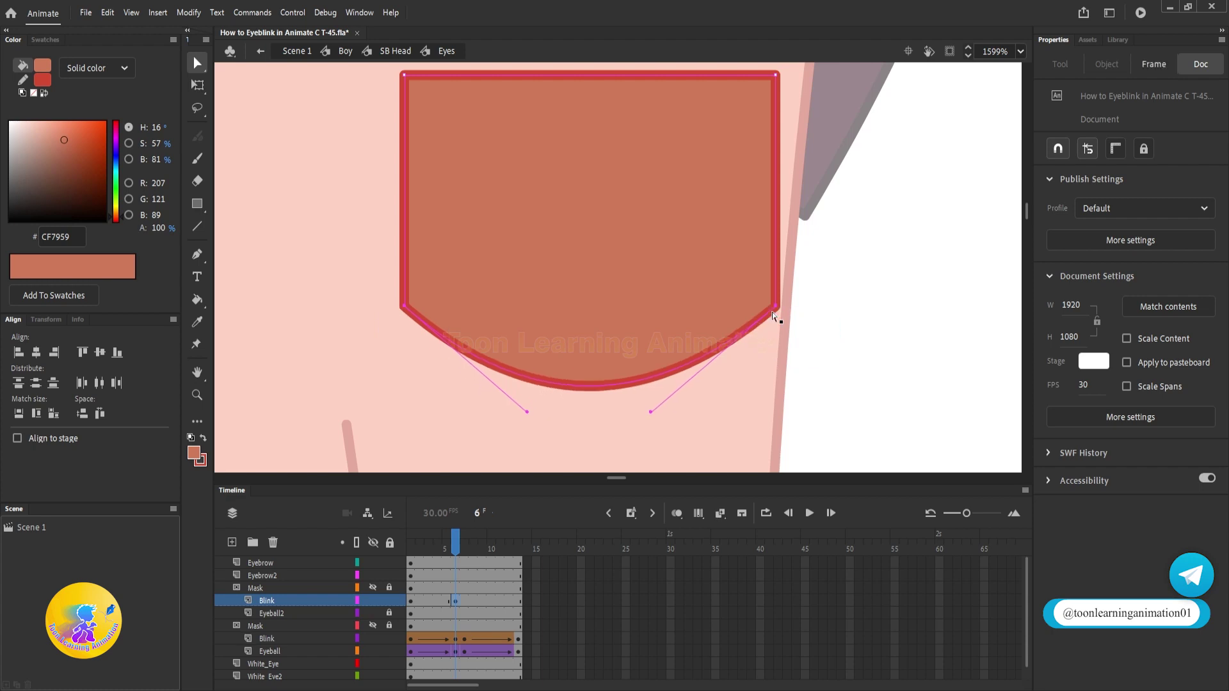
pyautogui.click(357, 602)
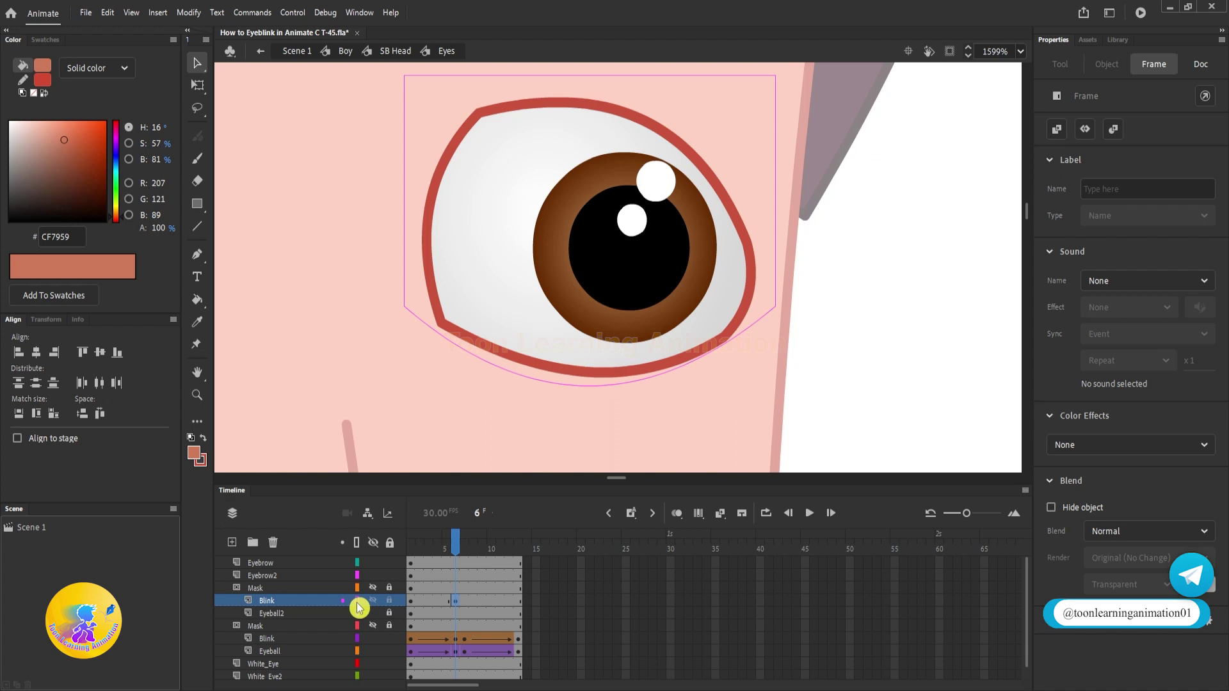
pyautogui.scroll(1, 886, 379)
pyautogui.moveTo(767, 340); pyautogui.dragTo(738, 326)
pyautogui.scroll(-1, 659, 320)
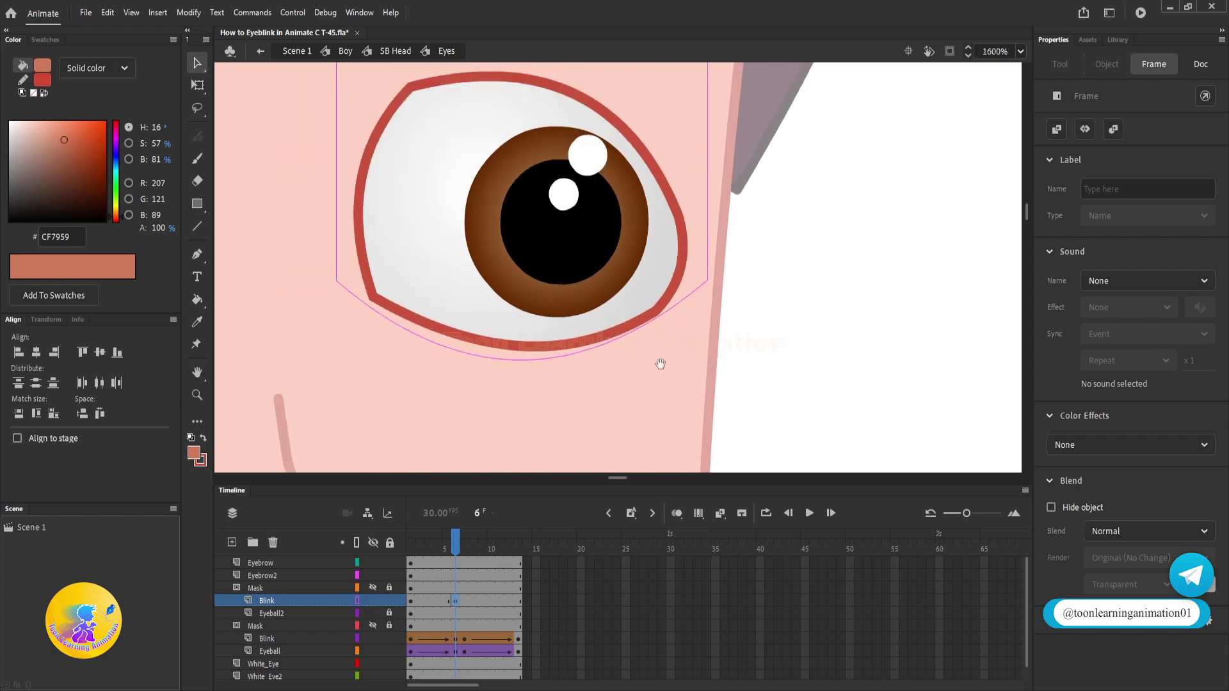
pyautogui.moveTo(660, 363); pyautogui.dragTo(700, 382)
pyautogui.click(358, 600)
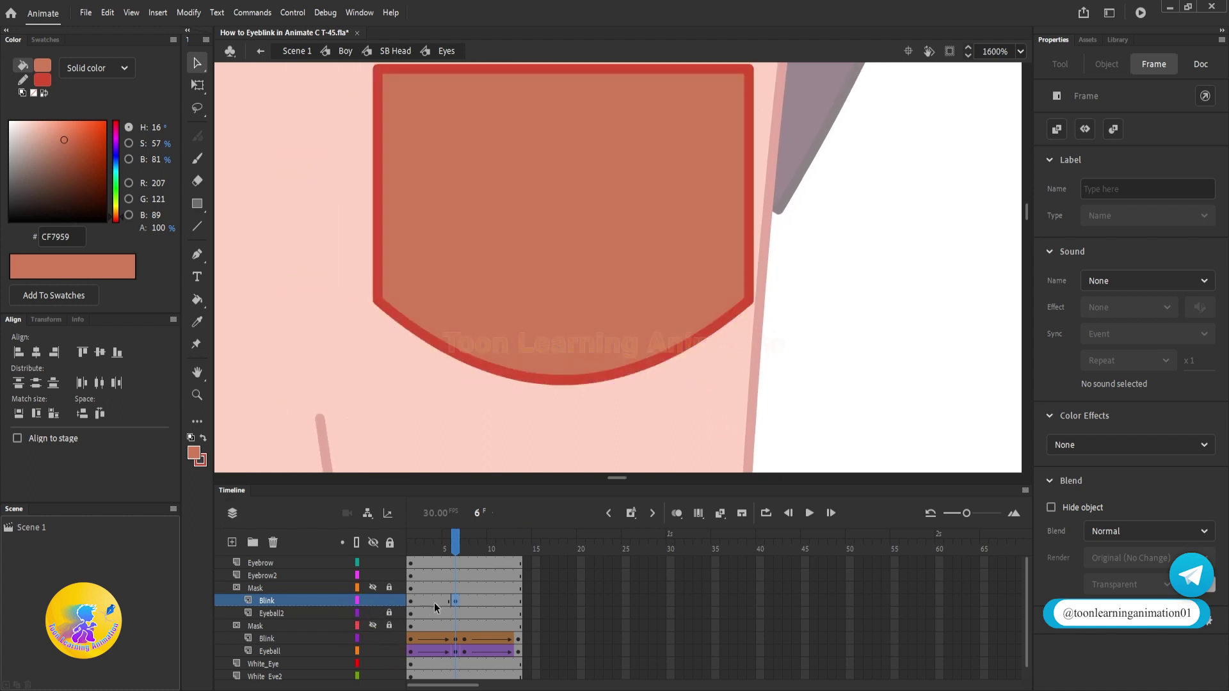
# Create a shape tween between frames 1 and 6 of the smaller eye's Blink layer and scrub back through it
pyautogui.rightClick(433, 600)
pyautogui.click(509, 240)
pyautogui.moveTo(442, 544); pyautogui.dragTo(411, 552)
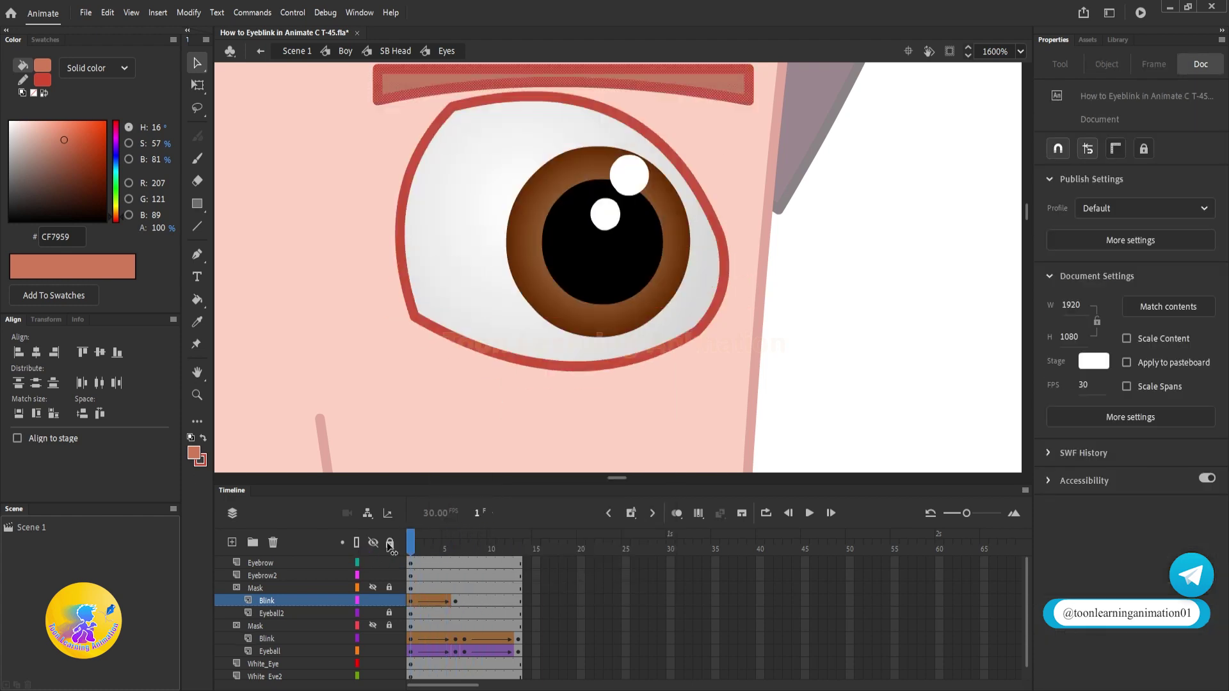
# Copy the open-lid keyframe from frame 1 to frame 13 of the smaller eye's Blink layer and remove the copied tween
pyautogui.click(410, 602)
pyautogui.moveTo(410, 602); pyautogui.dragTo(518, 605)
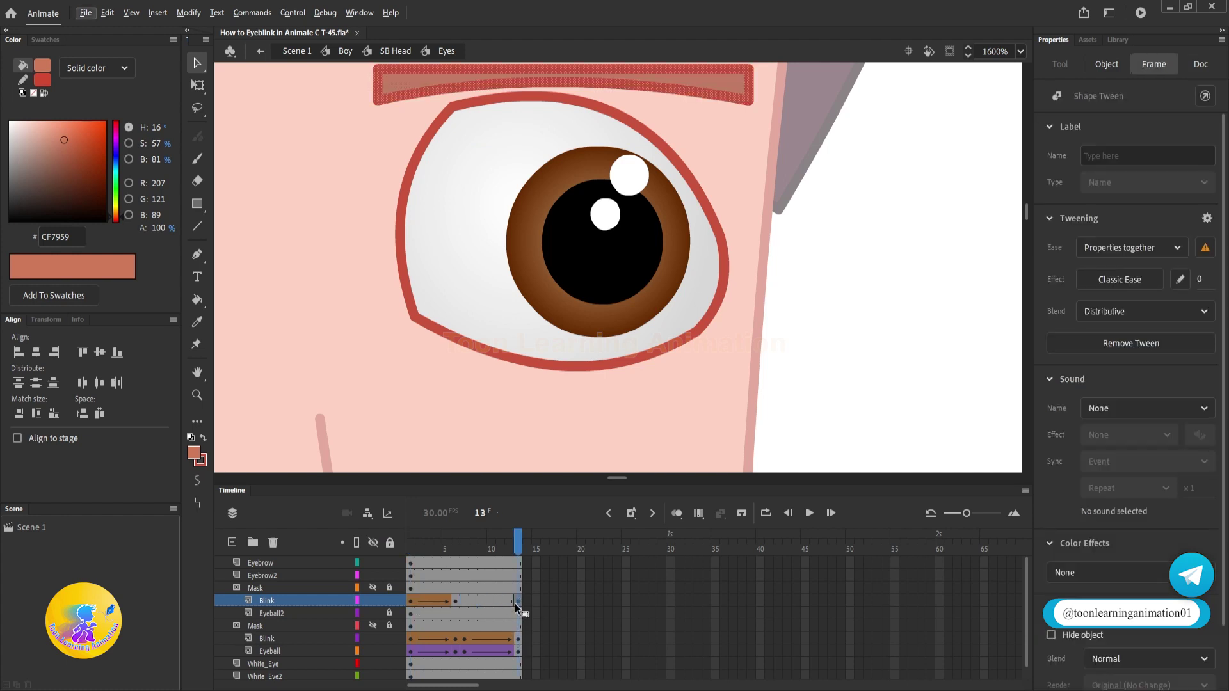
pyautogui.moveTo(516, 552); pyautogui.dragTo(500, 552)
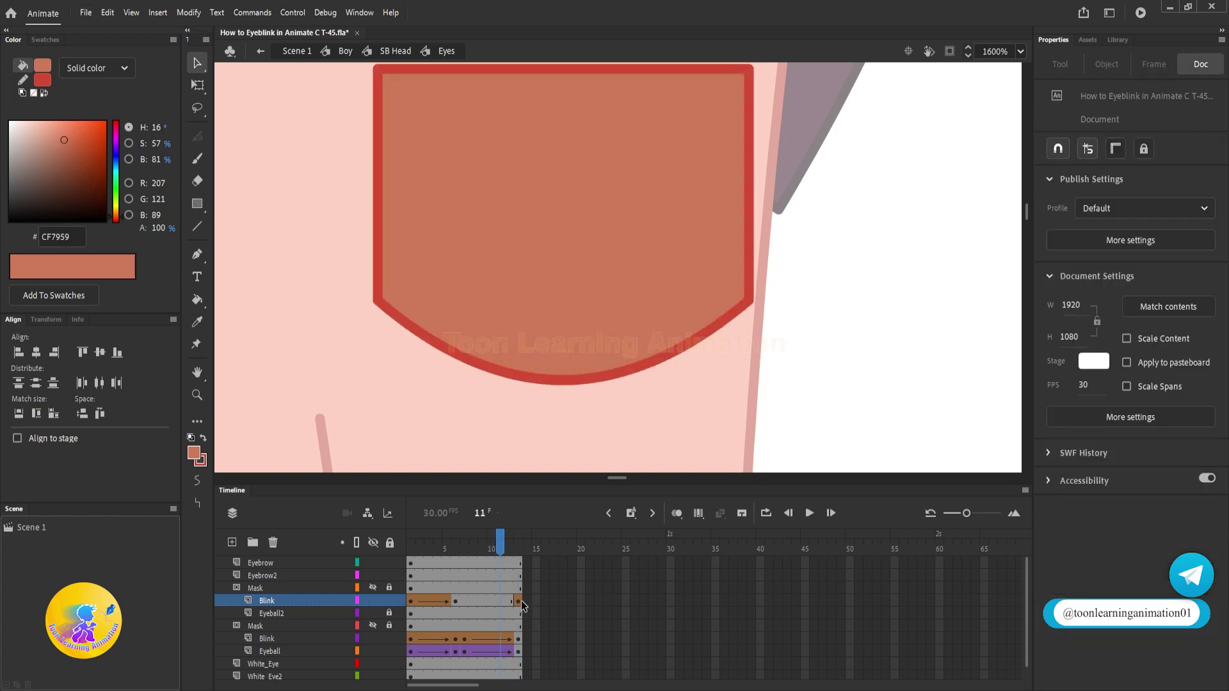
pyautogui.rightClick(519, 605)
pyautogui.click(605, 243)
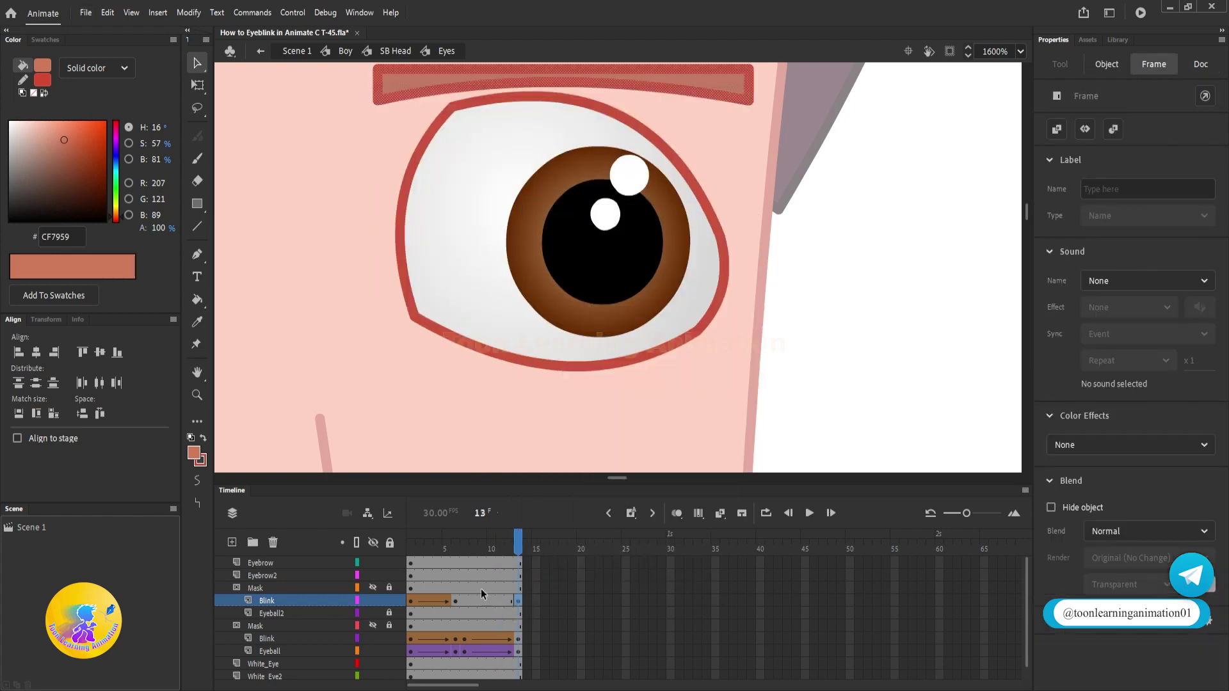
# Create a shape tween from frame 6 to frame 13, copy the closed-lid keyframe to frame 7, and play the blink
pyautogui.rightClick(486, 601)
pyautogui.click(573, 244)
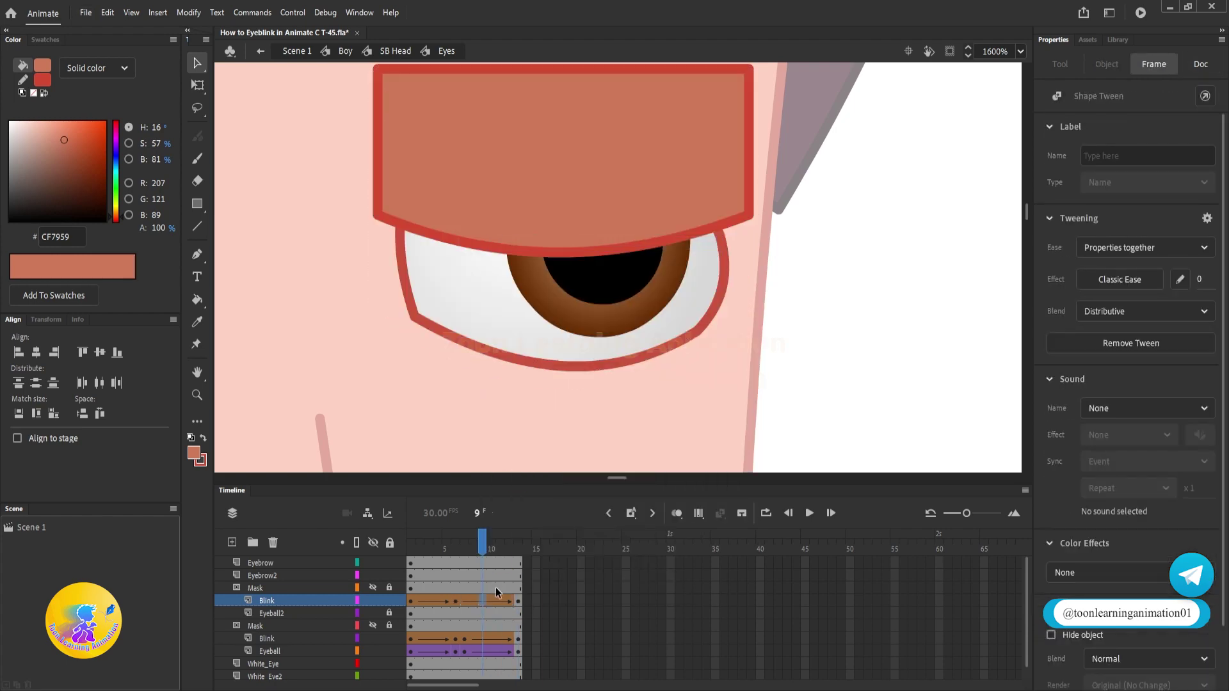
pyautogui.click(455, 602)
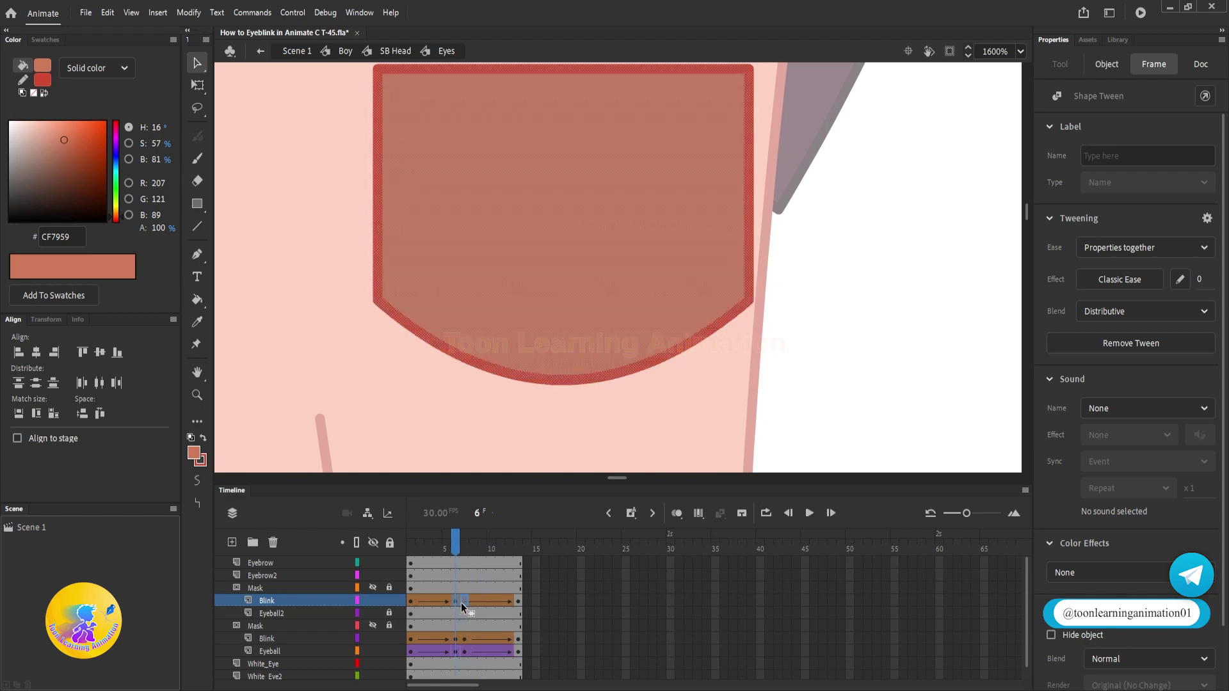
pyautogui.press('Return')
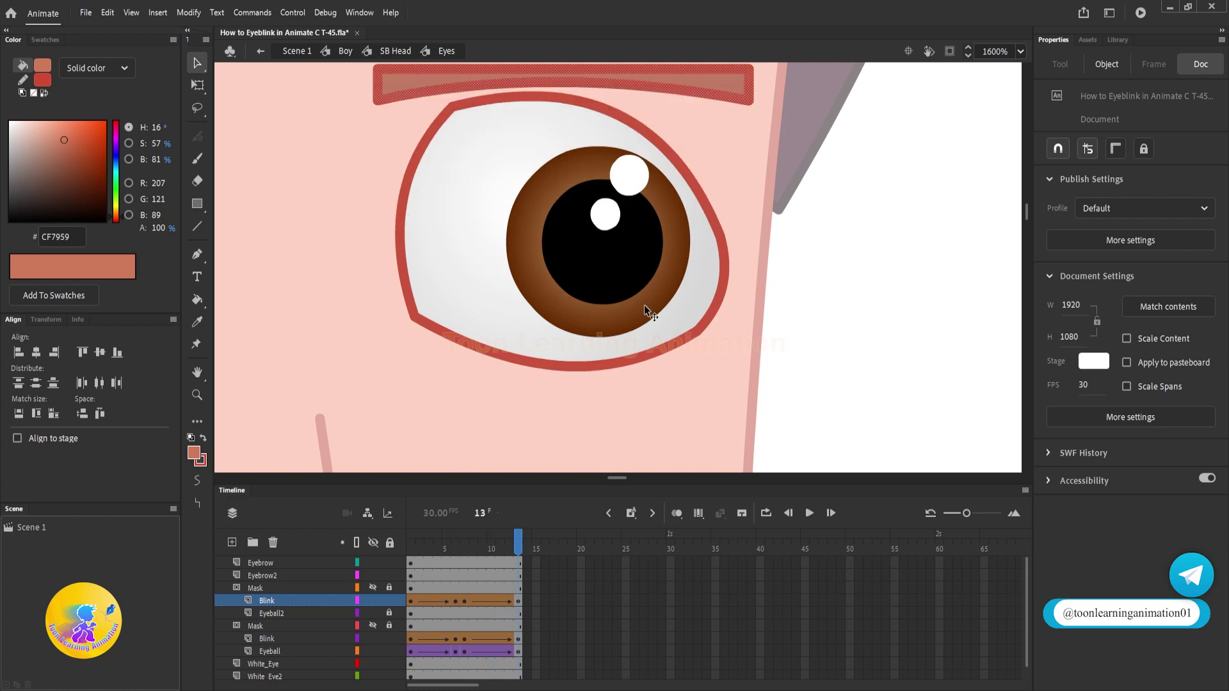
pyautogui.press('Return')
pyautogui.press('Return')
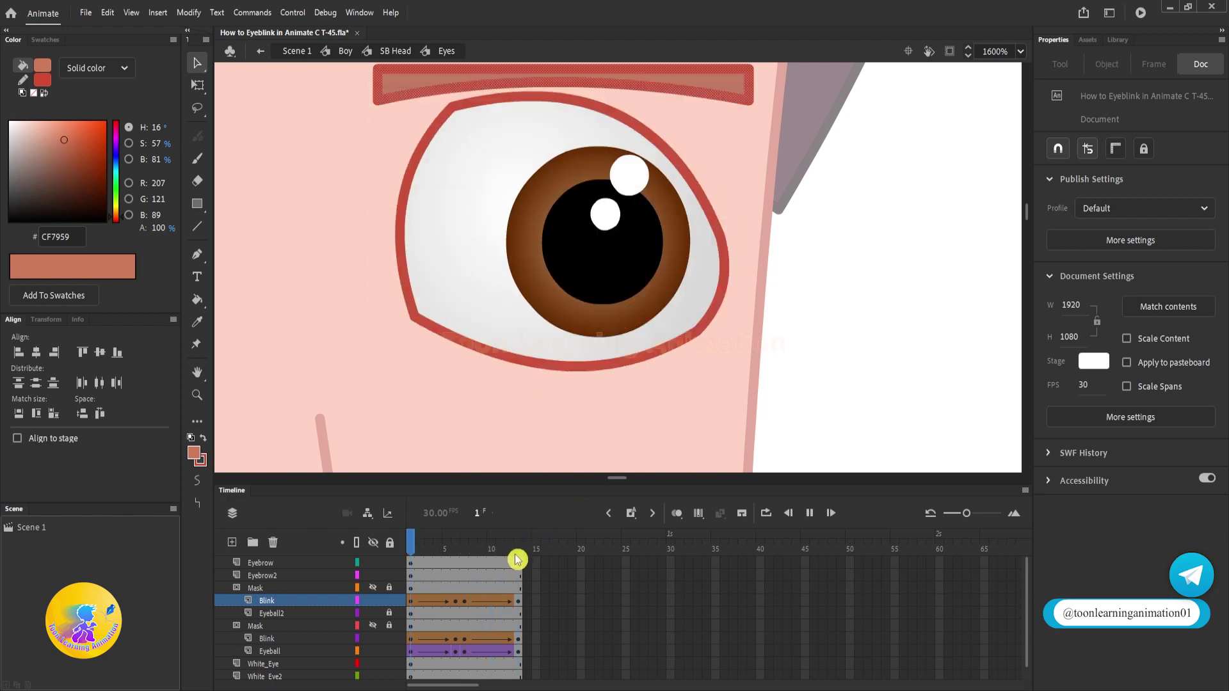
# Lock the smaller eye's Blink layer, show its Mask layer, and play the masked blink from frame 1
pyautogui.click(389, 600)
pyautogui.click(374, 588)
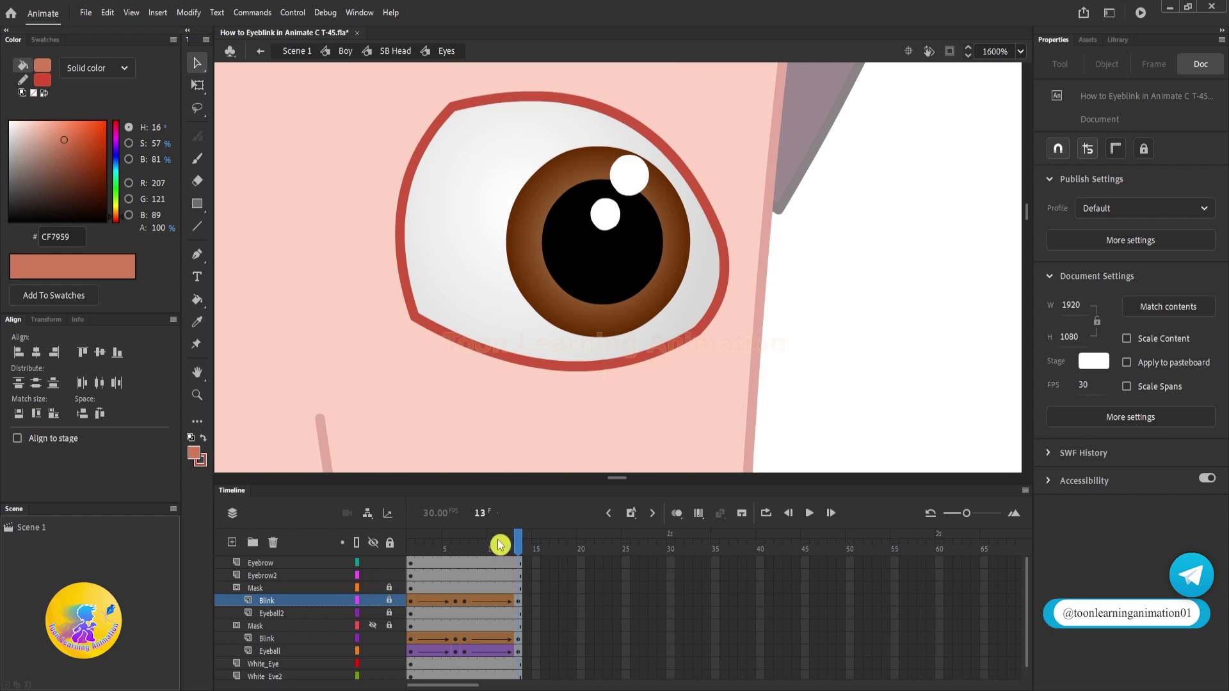
pyautogui.moveTo(501, 544); pyautogui.dragTo(410, 544)
pyautogui.press('Return')
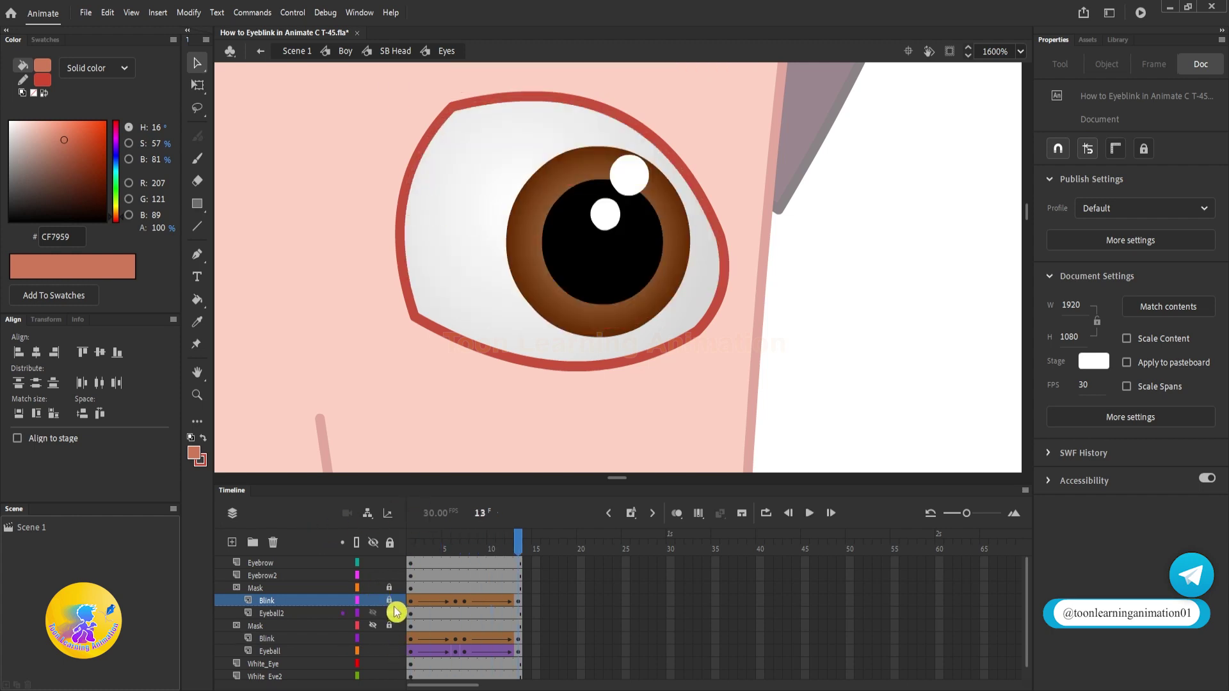
pyautogui.press('Return')
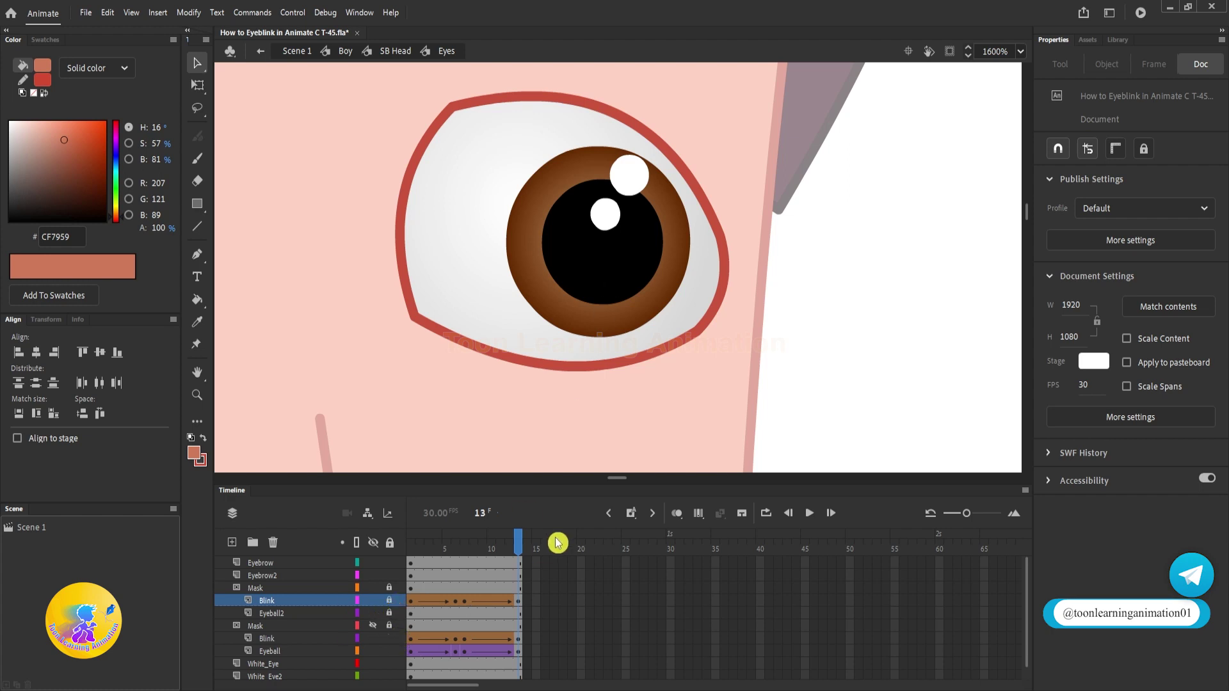
# Unlock the smaller eye's Blink and Eyeball2 layers, hide their Mask layer, and return to frame 1
pyautogui.click(391, 602)
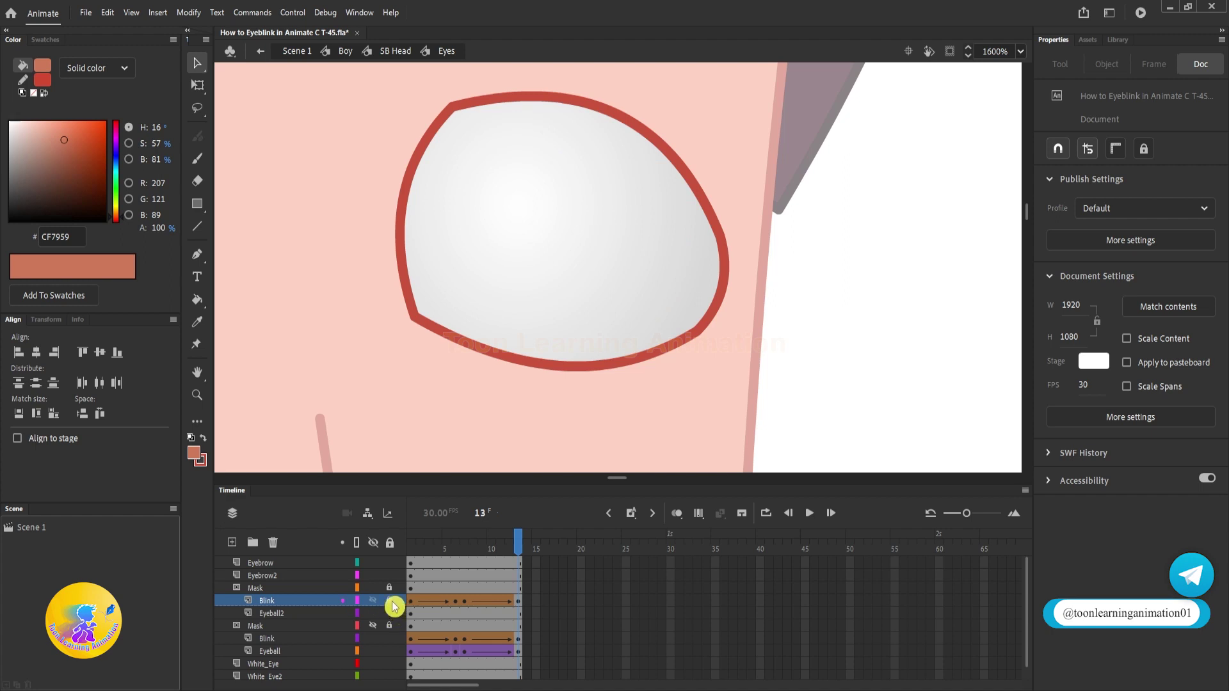
pyautogui.click(374, 589)
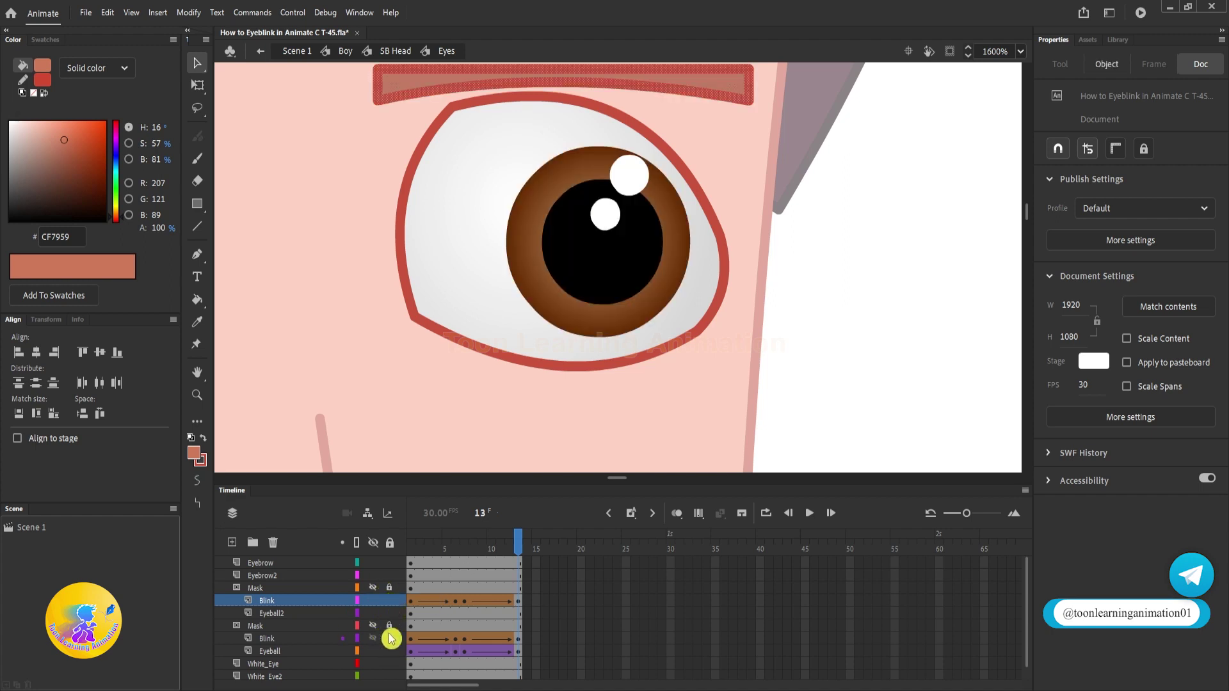
pyautogui.moveTo(443, 546); pyautogui.dragTo(359, 533)
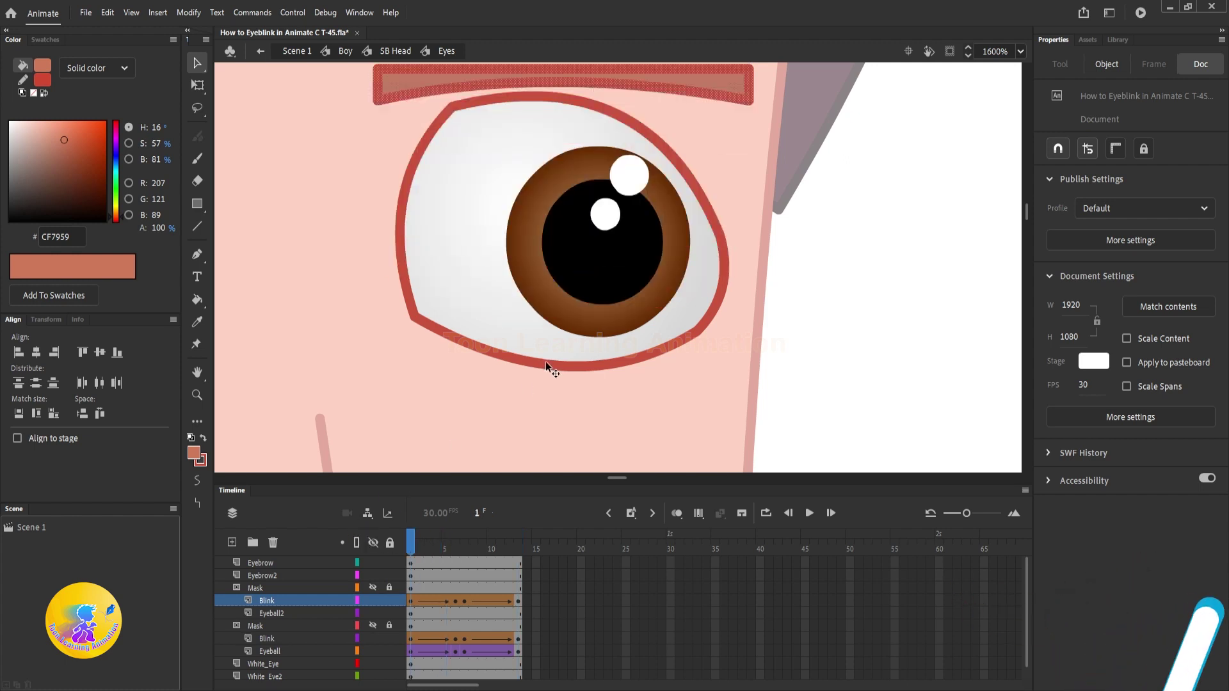
# Select the smaller eye's eyeball and add a keyframe at frame 6 of the Eyeball2 layer
pyautogui.press('space')
pyautogui.moveTo(563, 351); pyautogui.dragTo(602, 314)
pyautogui.click(632, 210)
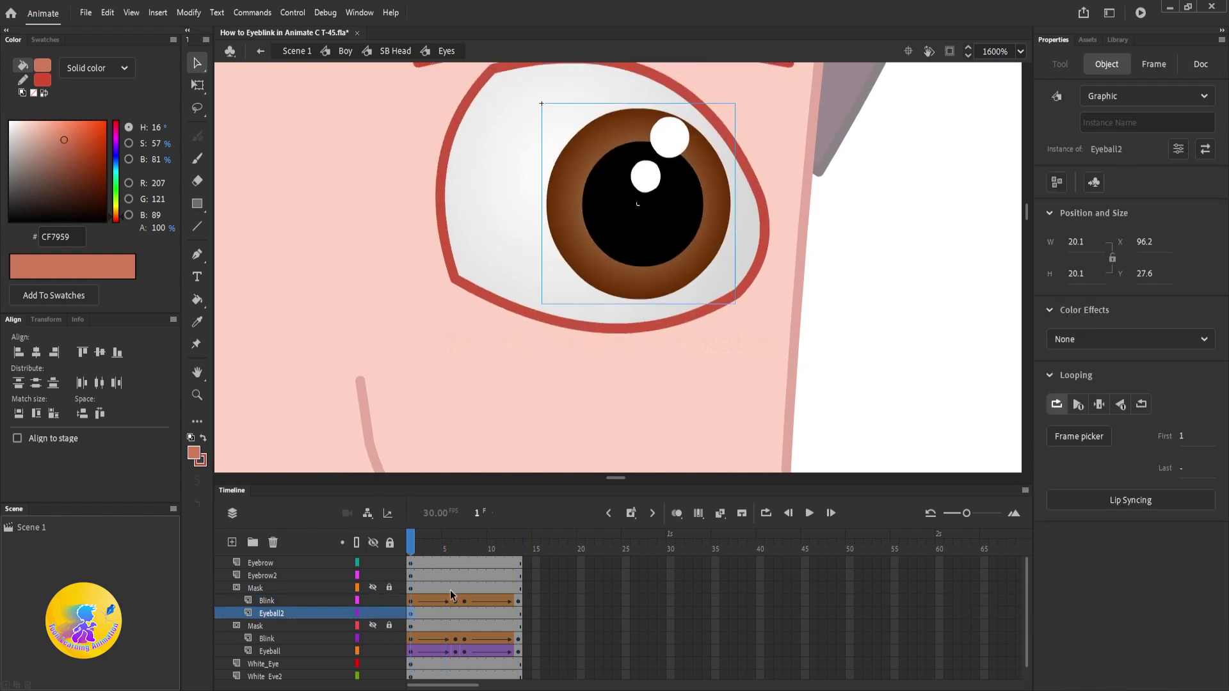
pyautogui.click(459, 613)
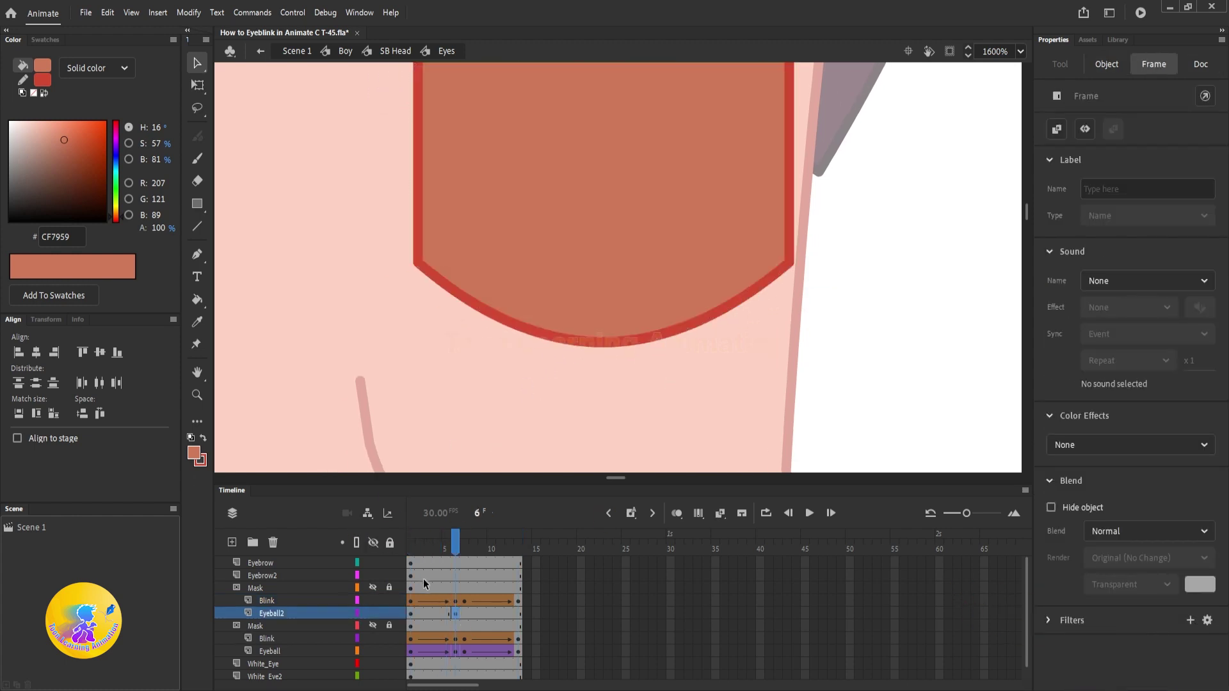
# Hide the smaller eye's Blink layer and move its eyeball down to Y 29.35 at frame 6
pyautogui.moveTo(505, 381); pyautogui.dragTo(494, 419)
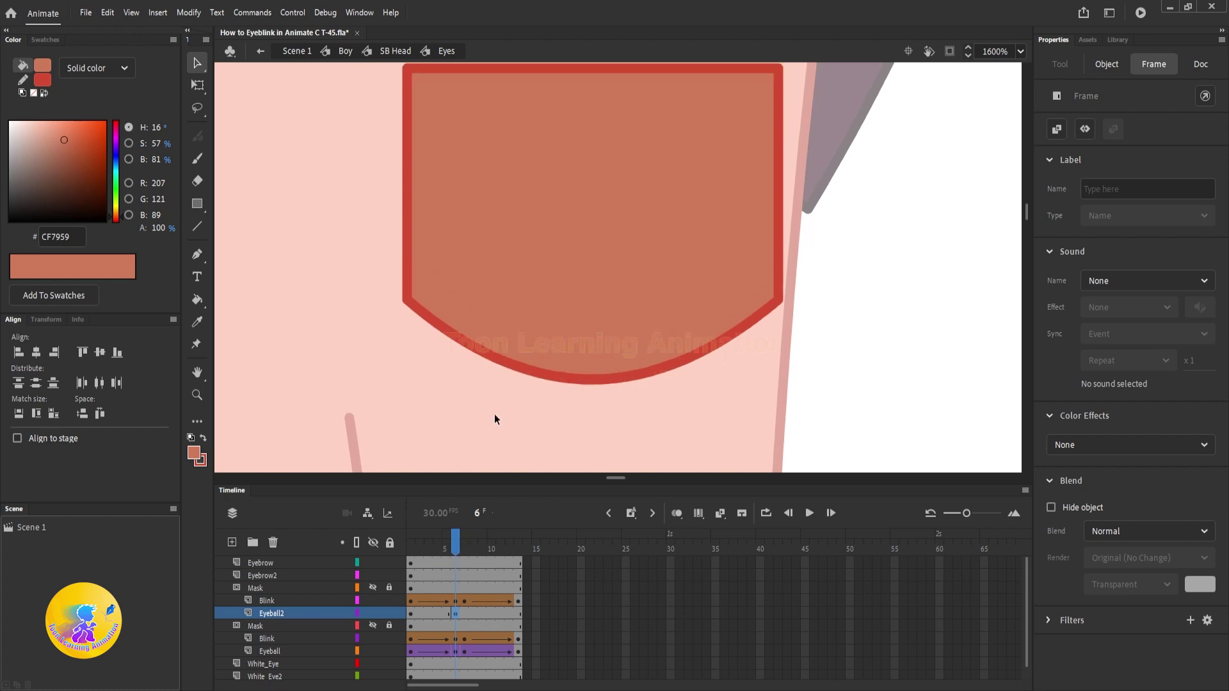
pyautogui.click(374, 601)
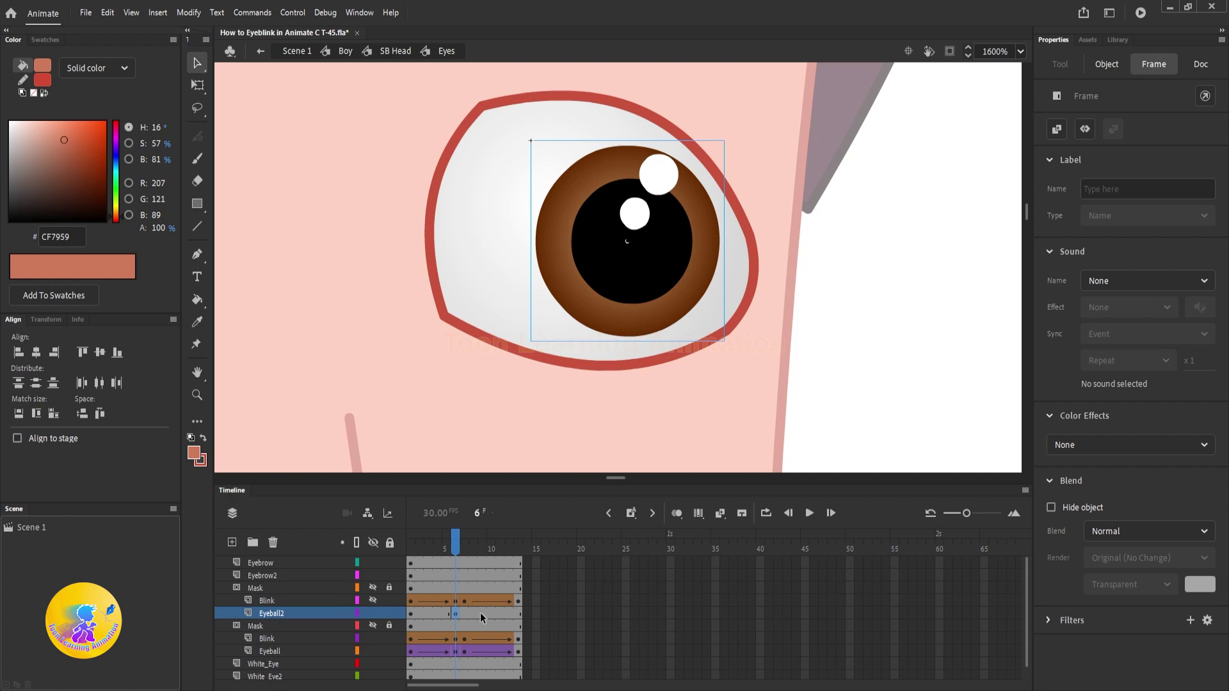
pyautogui.moveTo(602, 246); pyautogui.dragTo(619, 265)
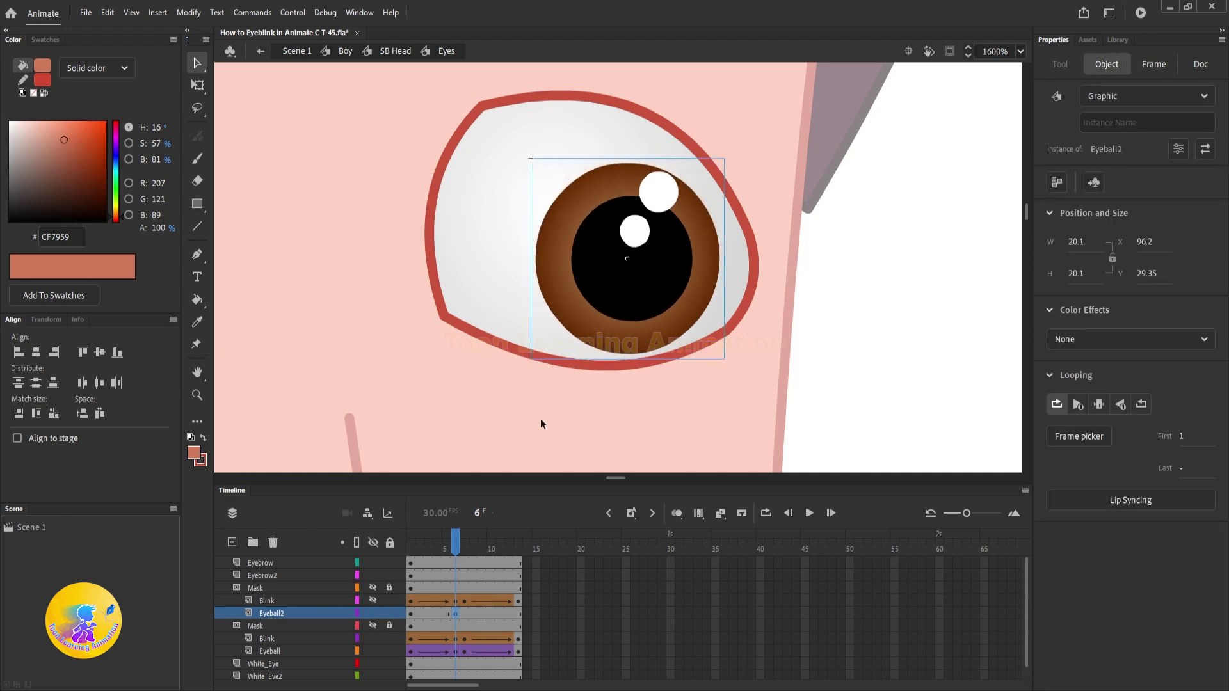
# Create a classic tween from frame 1 to frame 6 on Eyeball2, and copy the first keyframe to frame 13 with its tween removed
pyautogui.rightClick(430, 616)
pyautogui.click(495, 221)
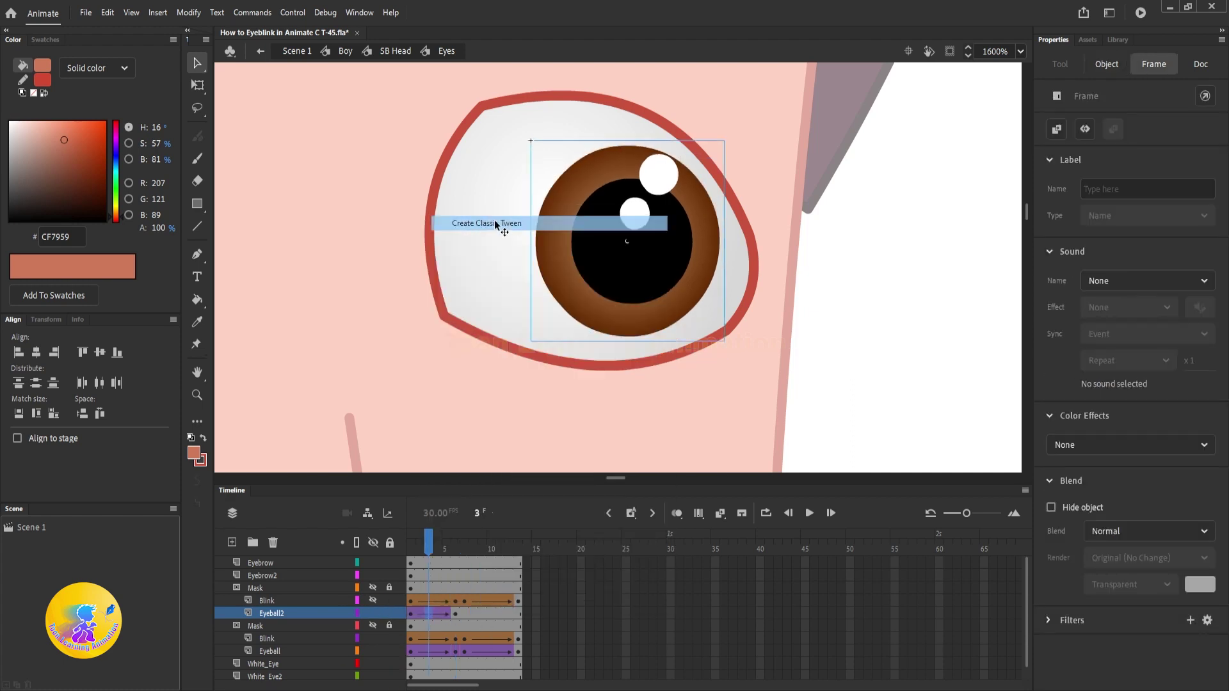
pyautogui.click(412, 616)
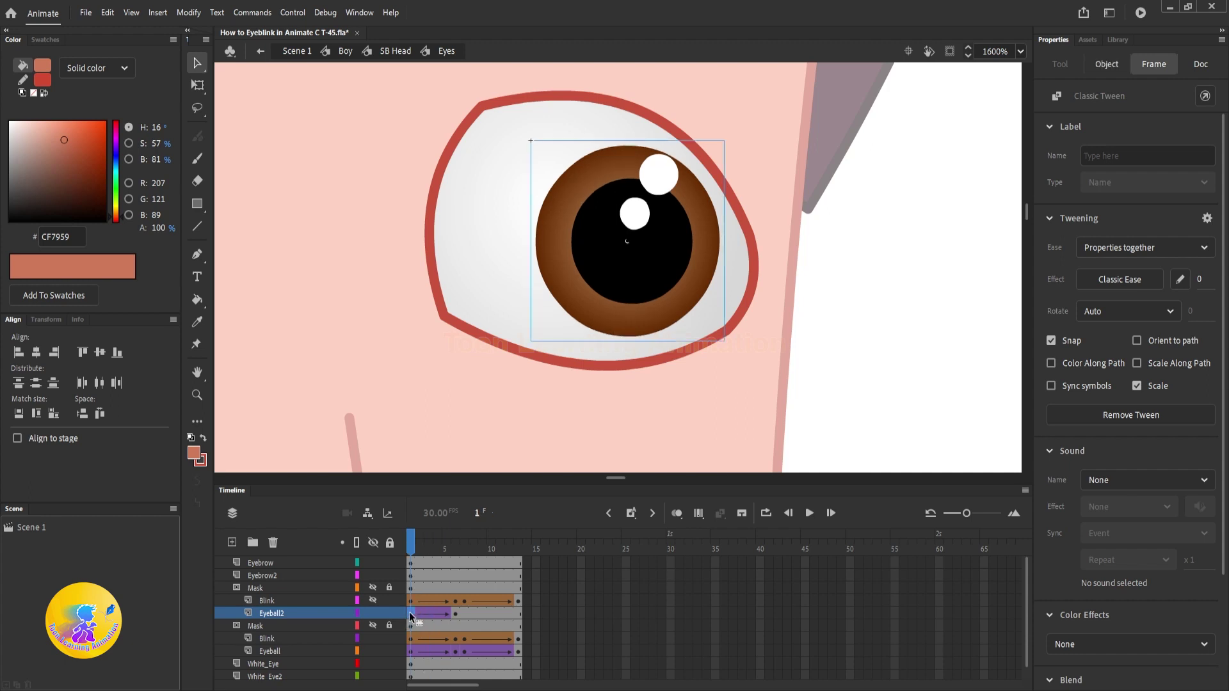
pyautogui.moveTo(513, 615); pyautogui.dragTo(521, 617)
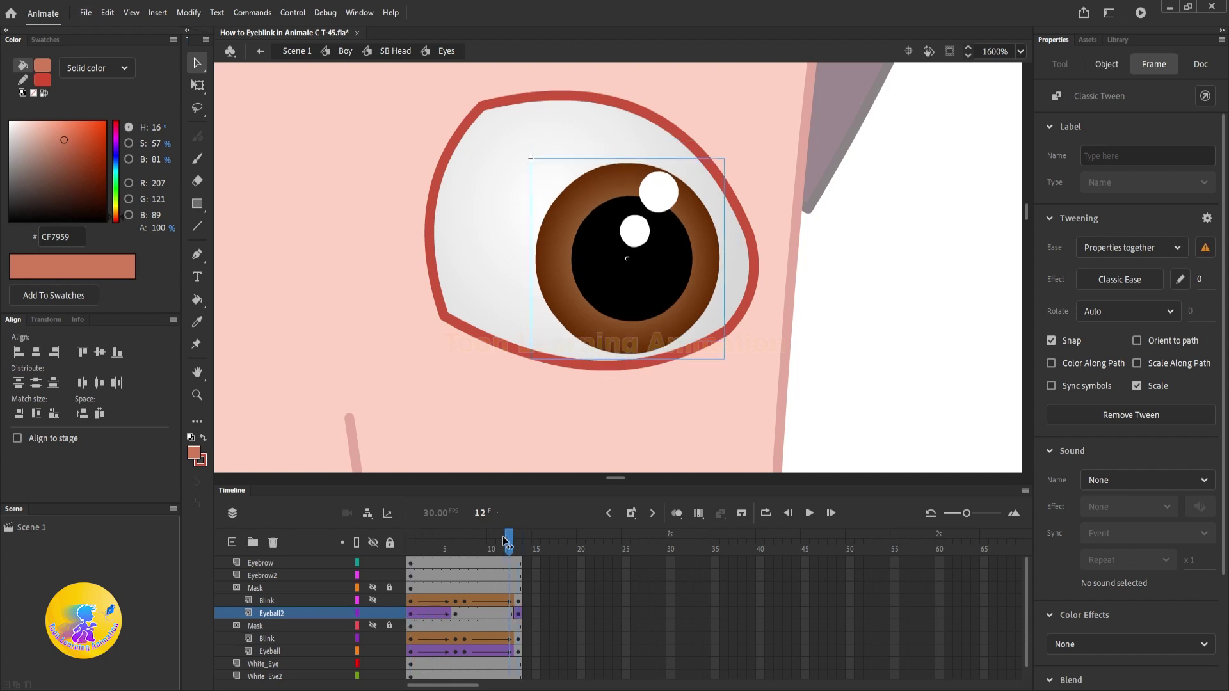
pyautogui.rightClick(522, 616)
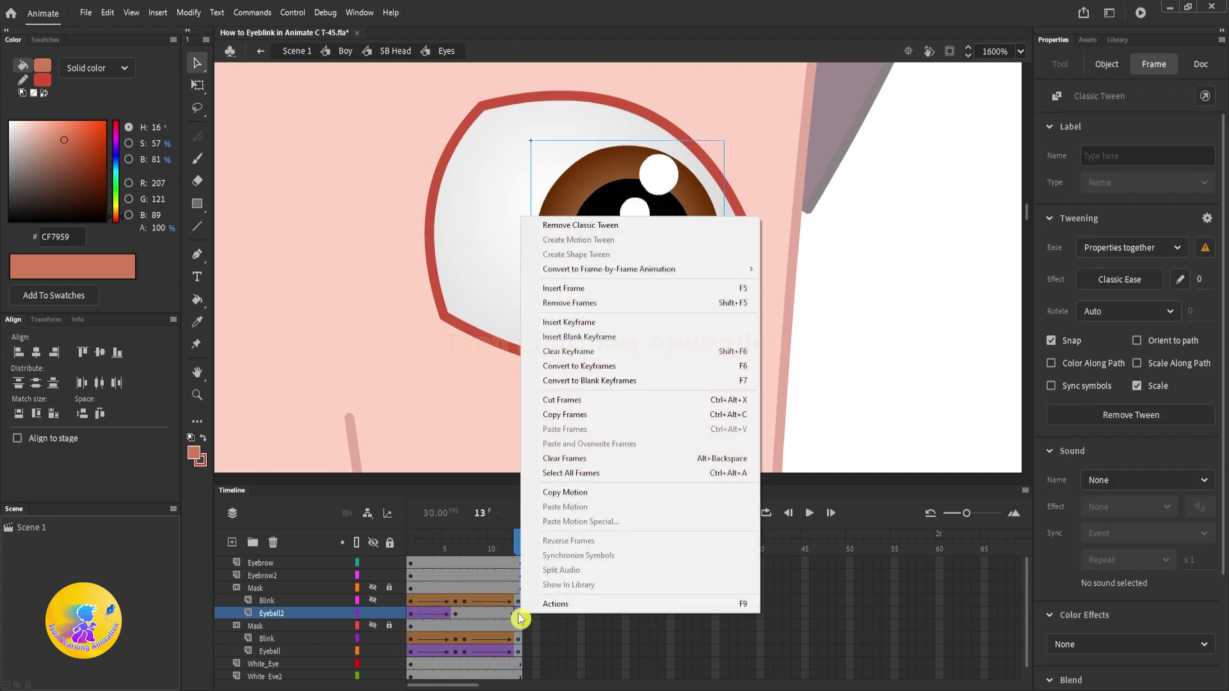
pyautogui.click(584, 225)
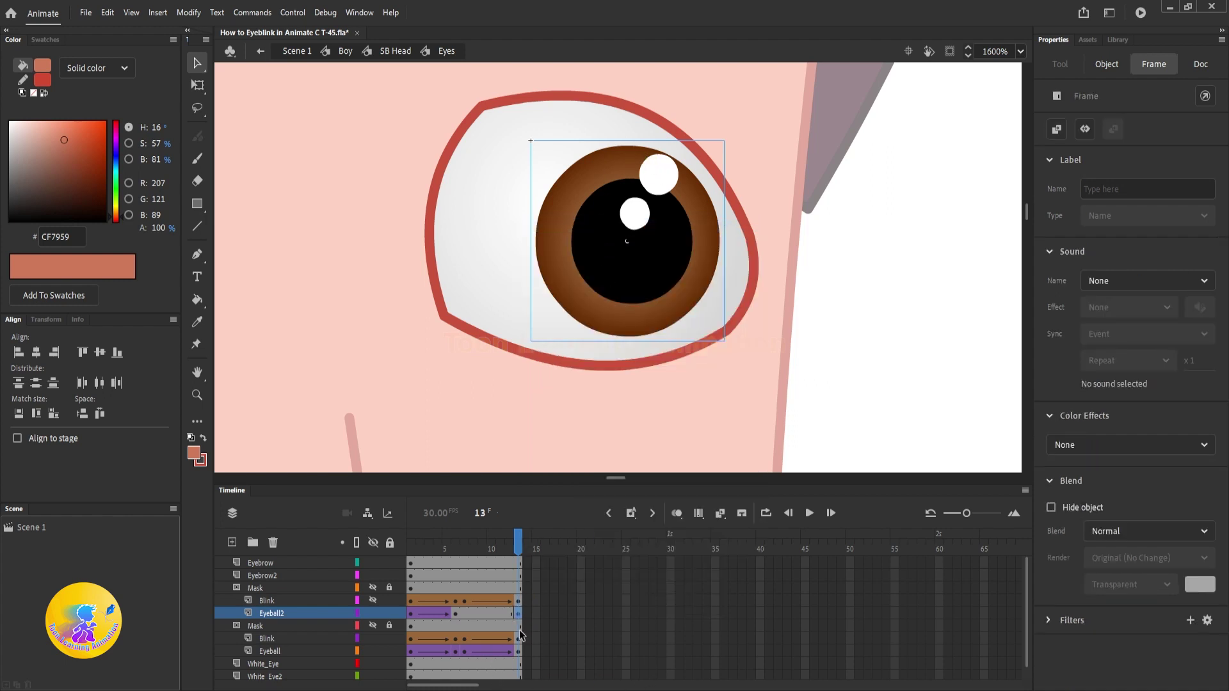
# Create a classic tween from frame 6 to frame 13 on Eyeball2 and copy the lowered-eyeball keyframe to frame 7, checking the motion by playback
pyautogui.rightClick(481, 615)
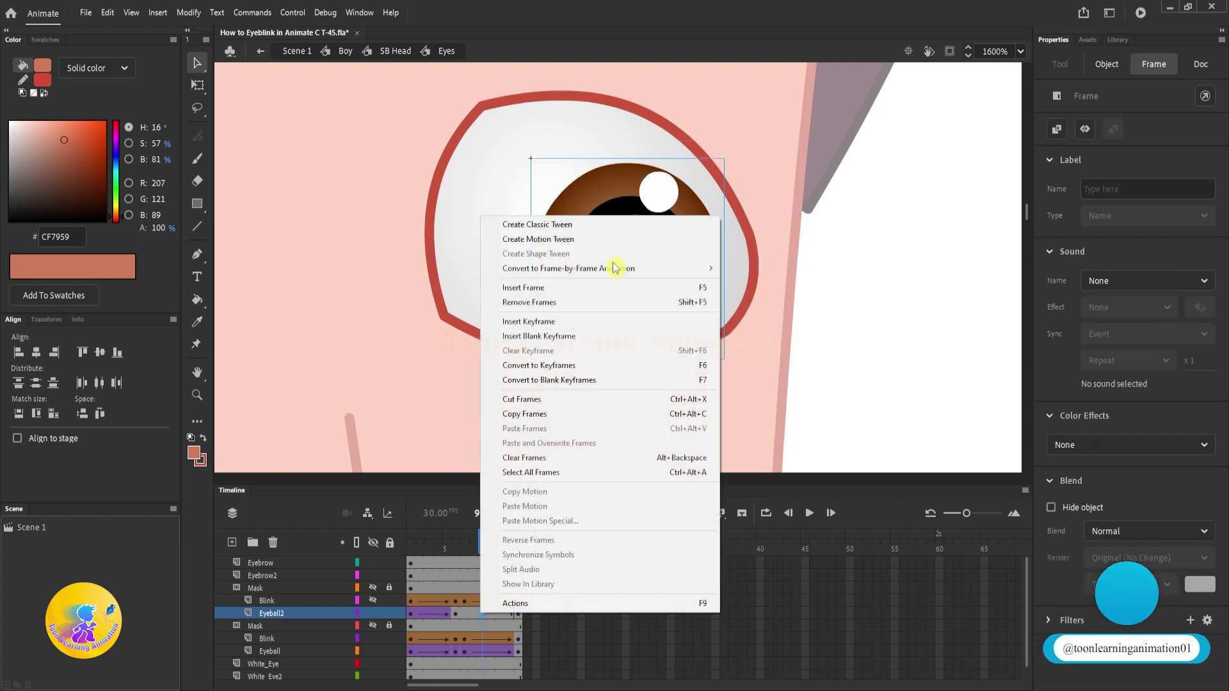
pyautogui.click(559, 225)
pyautogui.click(455, 615)
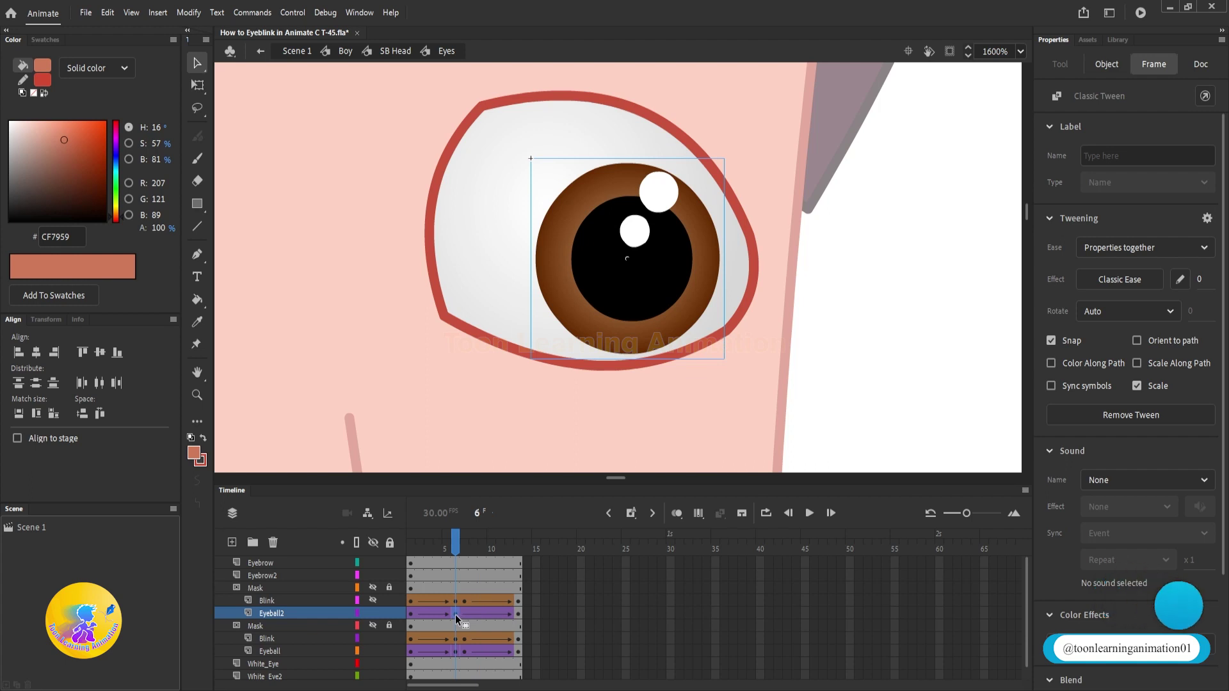
pyautogui.click(463, 614)
pyautogui.press('Return')
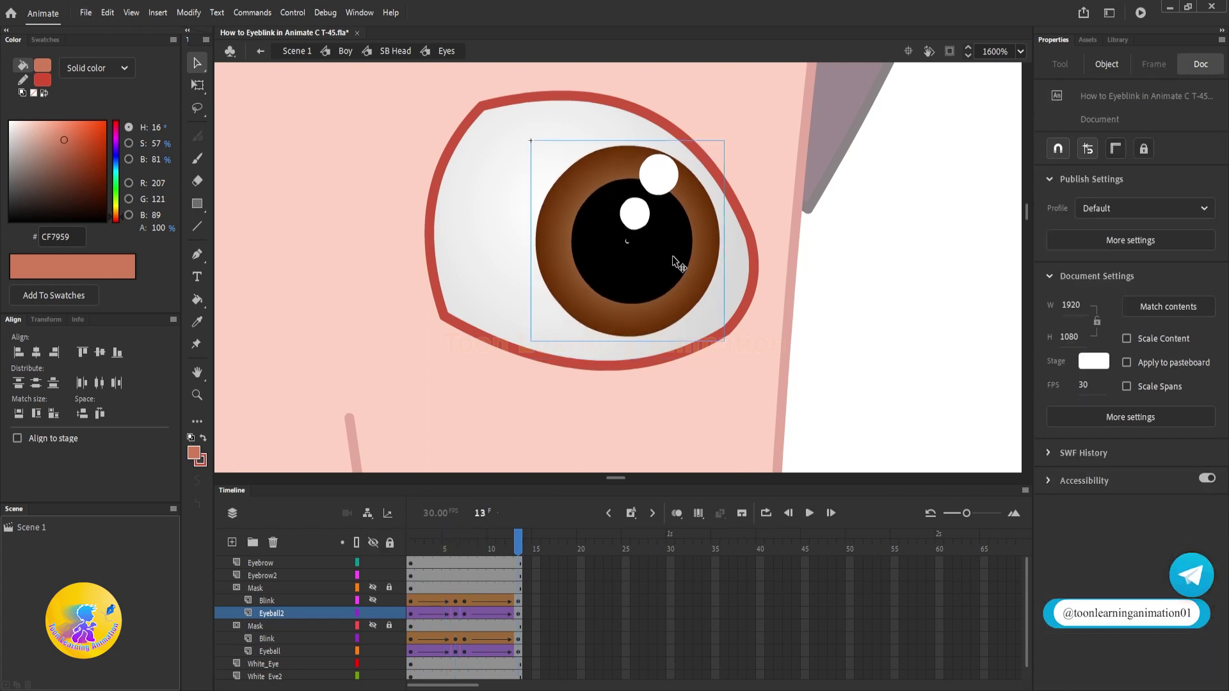
# Show the hidden Mask and Blink layers, lock both eyes' masked layers, and play the smaller eye's blink from frame 1
pyautogui.click(379, 589)
pyautogui.moveTo(375, 584); pyautogui.dragTo(369, 642)
pyautogui.moveTo(391, 600); pyautogui.dragTo(390, 663)
pyautogui.moveTo(462, 543); pyautogui.dragTo(341, 510)
pyautogui.press('Return')
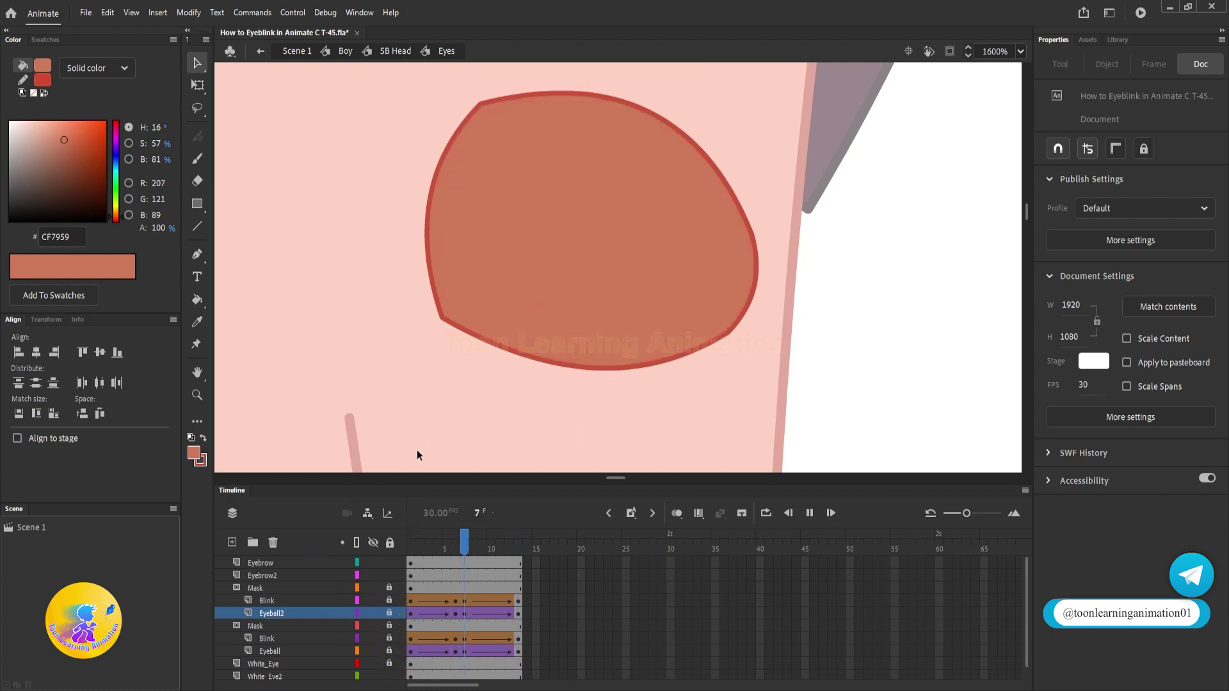
pyautogui.press('Return')
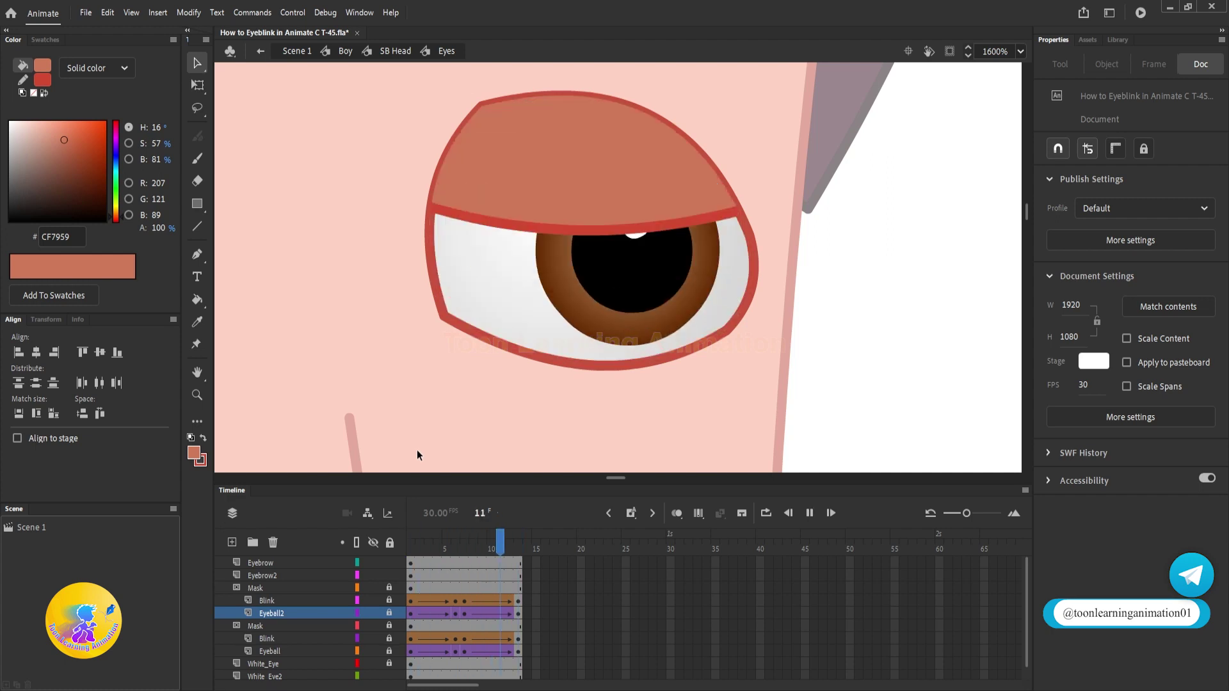
# Play the blink repeatedly with both eyes in view to check that they move together
pyautogui.scroll(-4, 753, 355)
pyautogui.moveTo(601, 391); pyautogui.dragTo(664, 389)
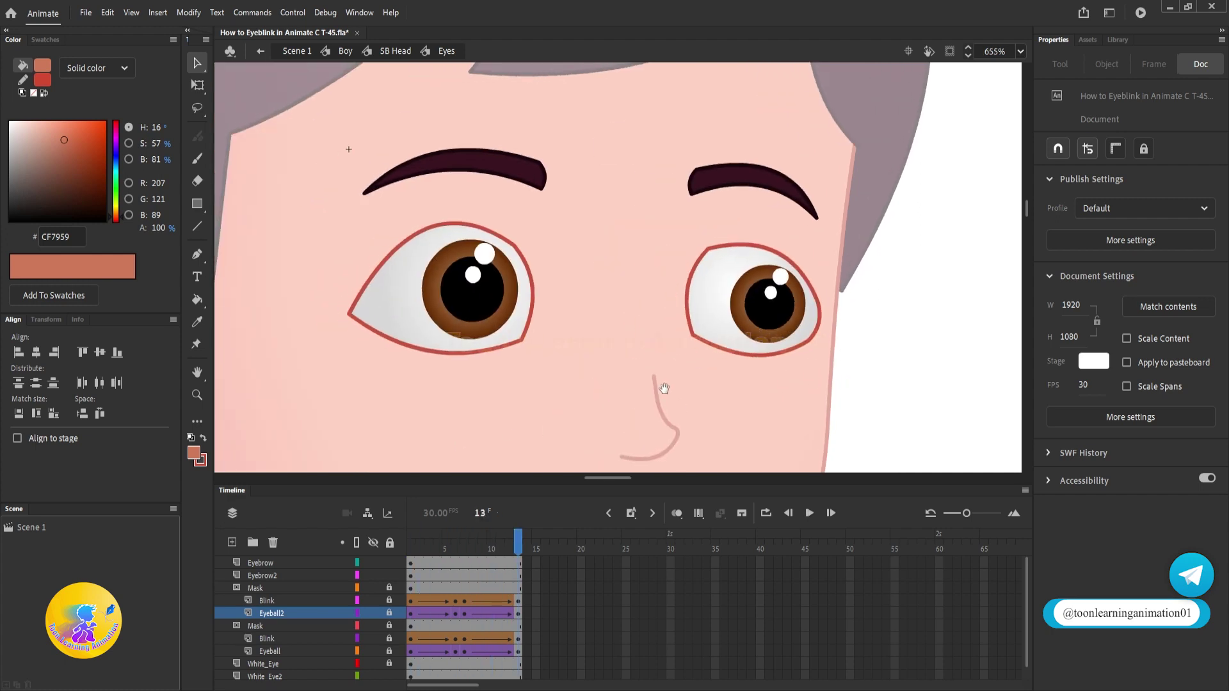
pyautogui.press('Return')
pyautogui.click(554, 513)
pyautogui.press('Return')
pyautogui.press('Return')
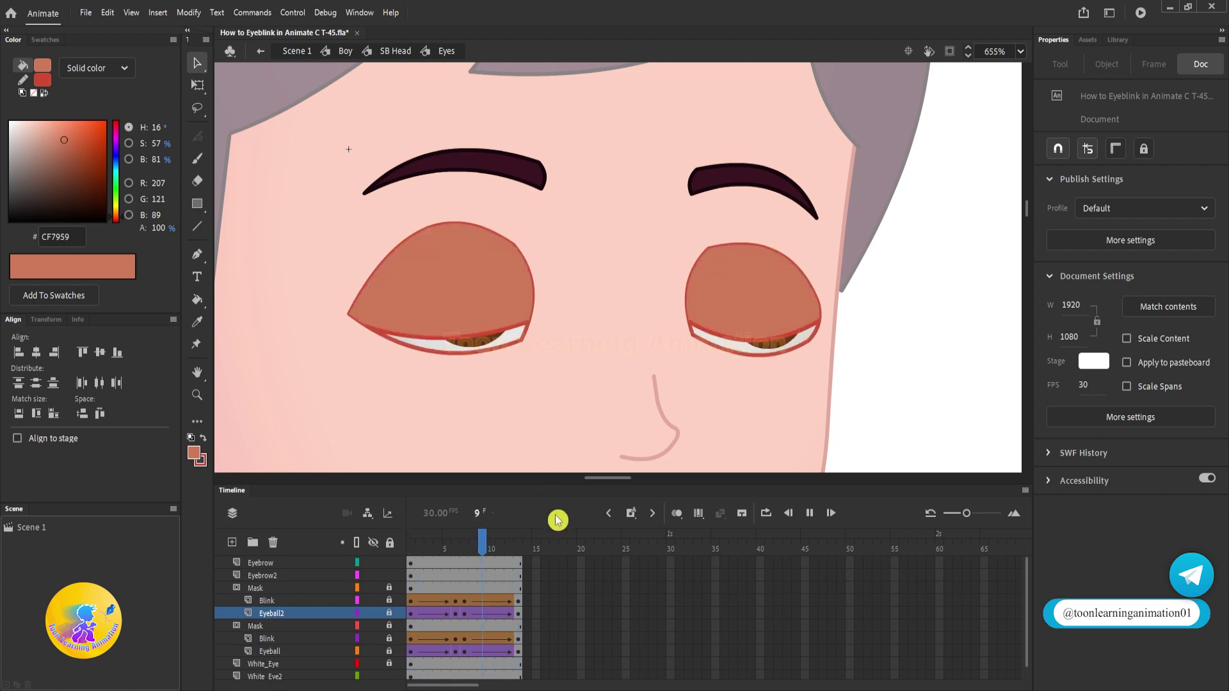
pyautogui.moveTo(606, 392); pyautogui.dragTo(582, 416)
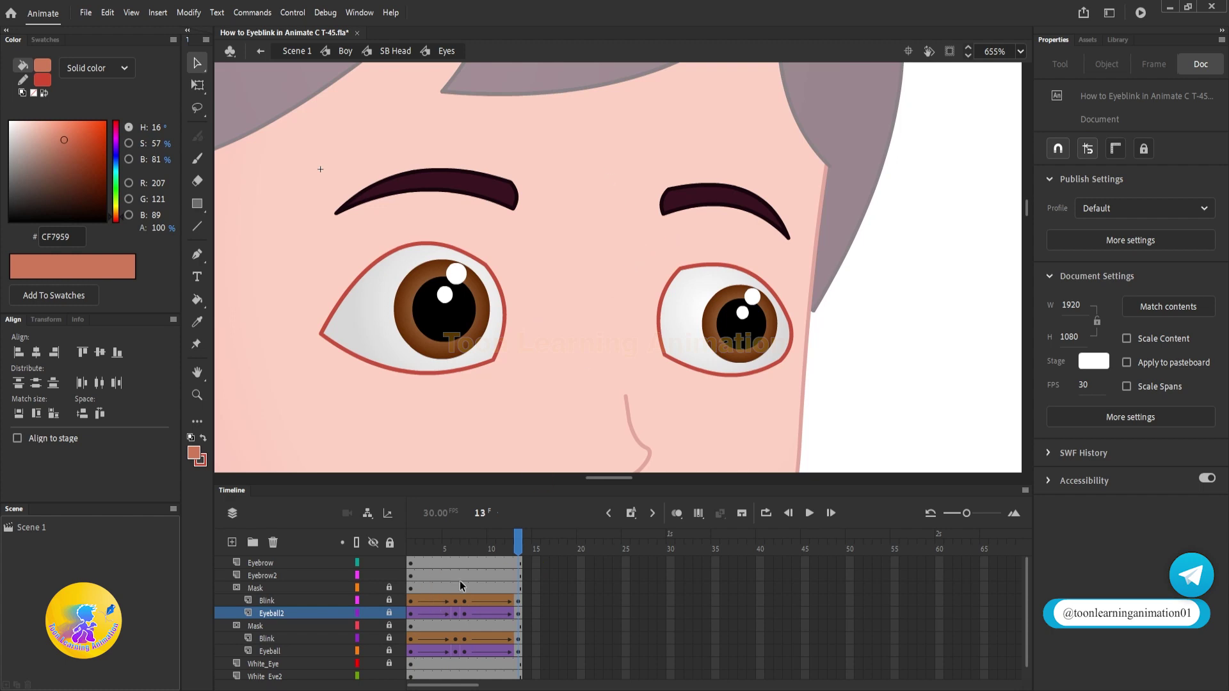
# Check both eyebrows' pivot points at frame 1, and add keyframes at frames 6 and 13 of the Eyebrow and Eyebrow2 layers
pyautogui.moveTo(428, 546); pyautogui.dragTo(243, 547)
pyautogui.press('q')
pyautogui.click(483, 197)
pyautogui.moveTo(533, 203); pyautogui.dragTo(531, 204)
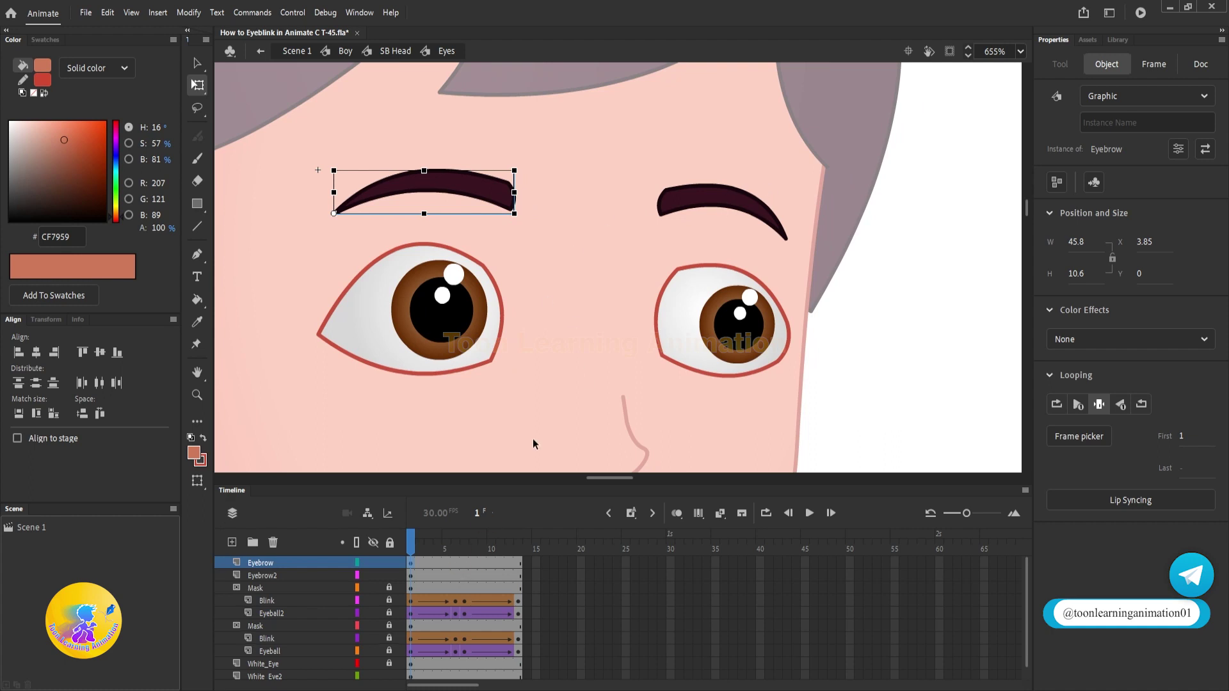
pyautogui.click(666, 197)
pyautogui.moveTo(578, 147); pyautogui.dragTo(459, 215)
pyautogui.moveTo(455, 567); pyautogui.dragTo(454, 579)
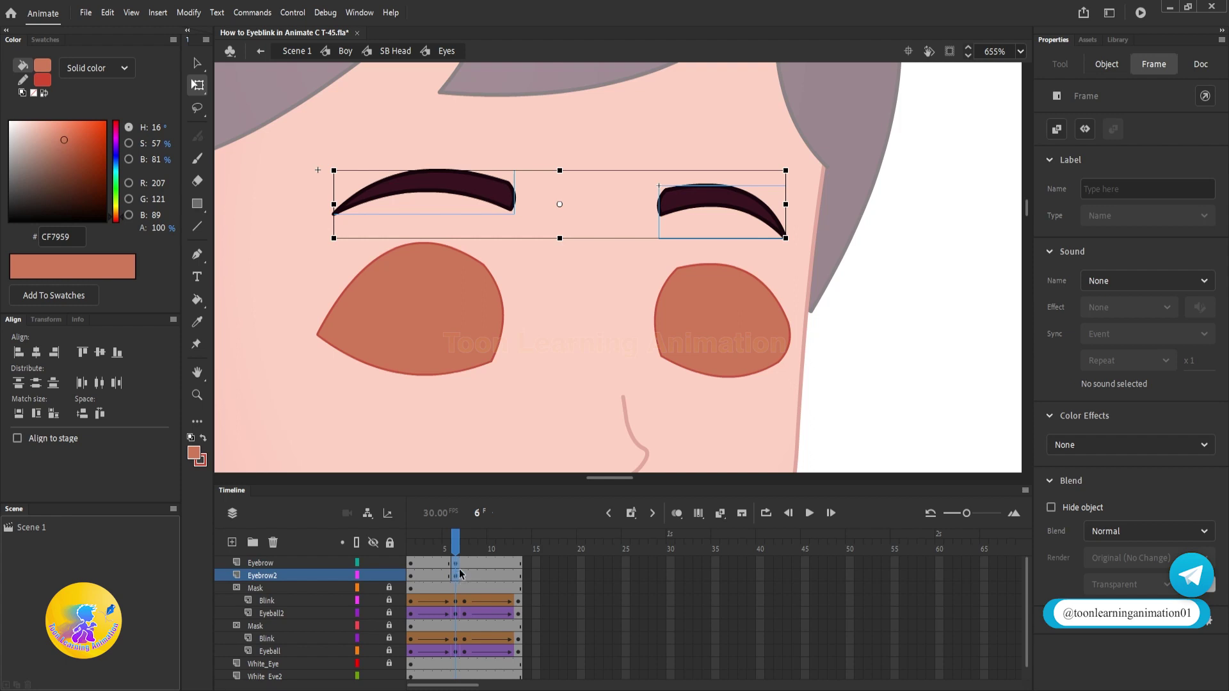
pyautogui.click(529, 152)
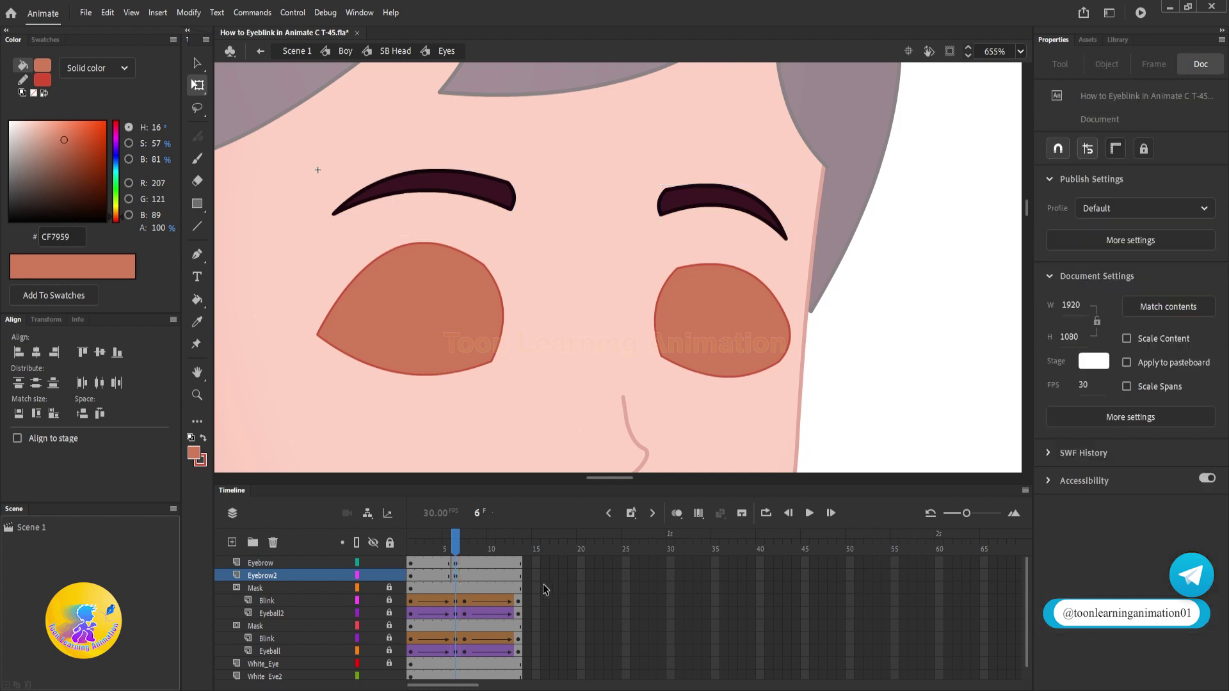
pyautogui.moveTo(520, 567); pyautogui.dragTo(519, 578)
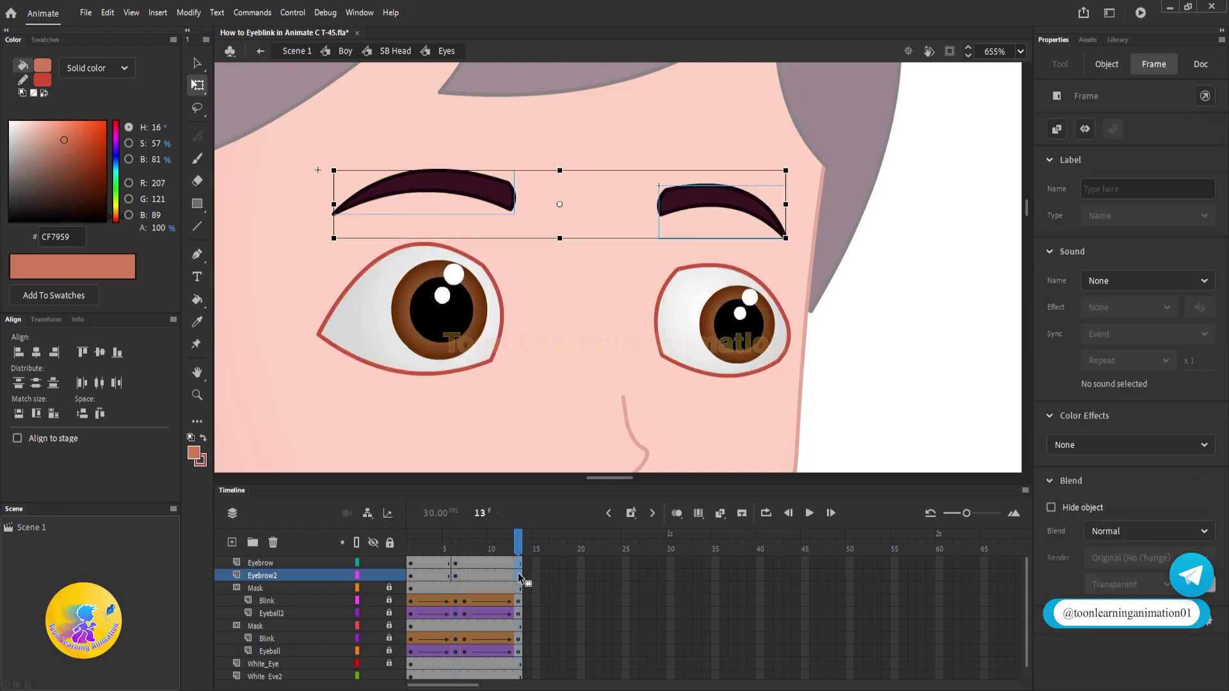
# Rotate both eyebrows at frame 6 about their outer-end pivots so their inner ends tilt down
pyautogui.click(455, 549)
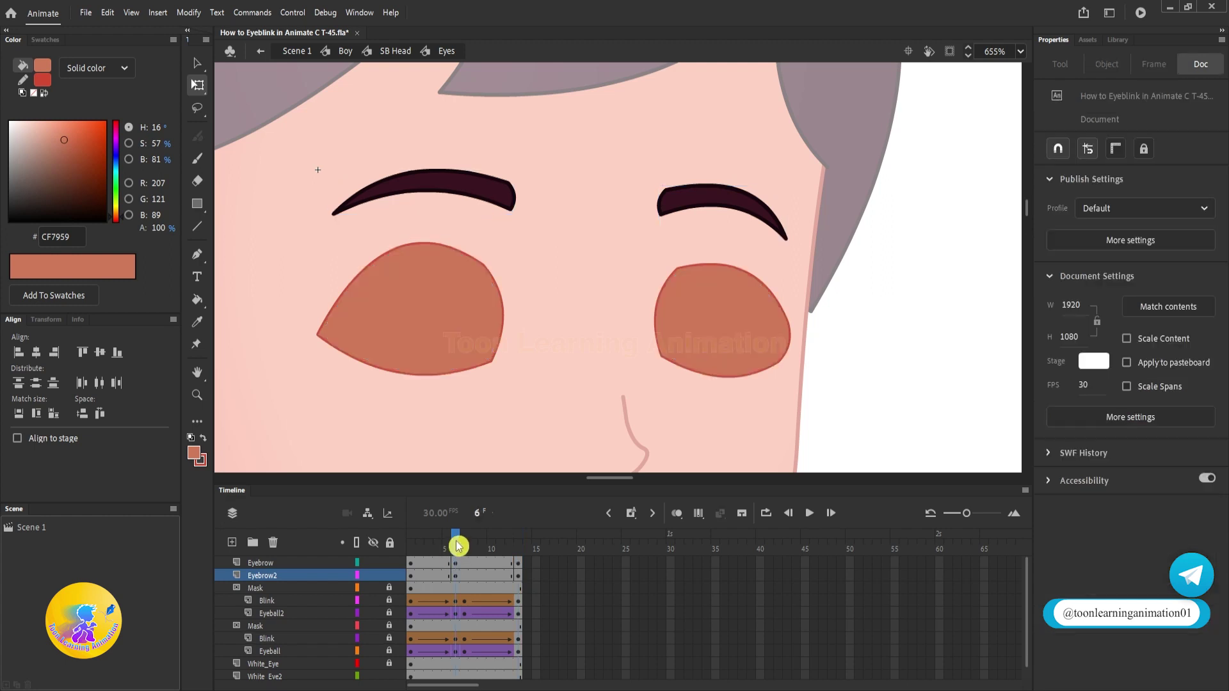
pyautogui.click(511, 197)
pyautogui.moveTo(528, 182); pyautogui.dragTo(527, 208)
pyautogui.click(712, 195)
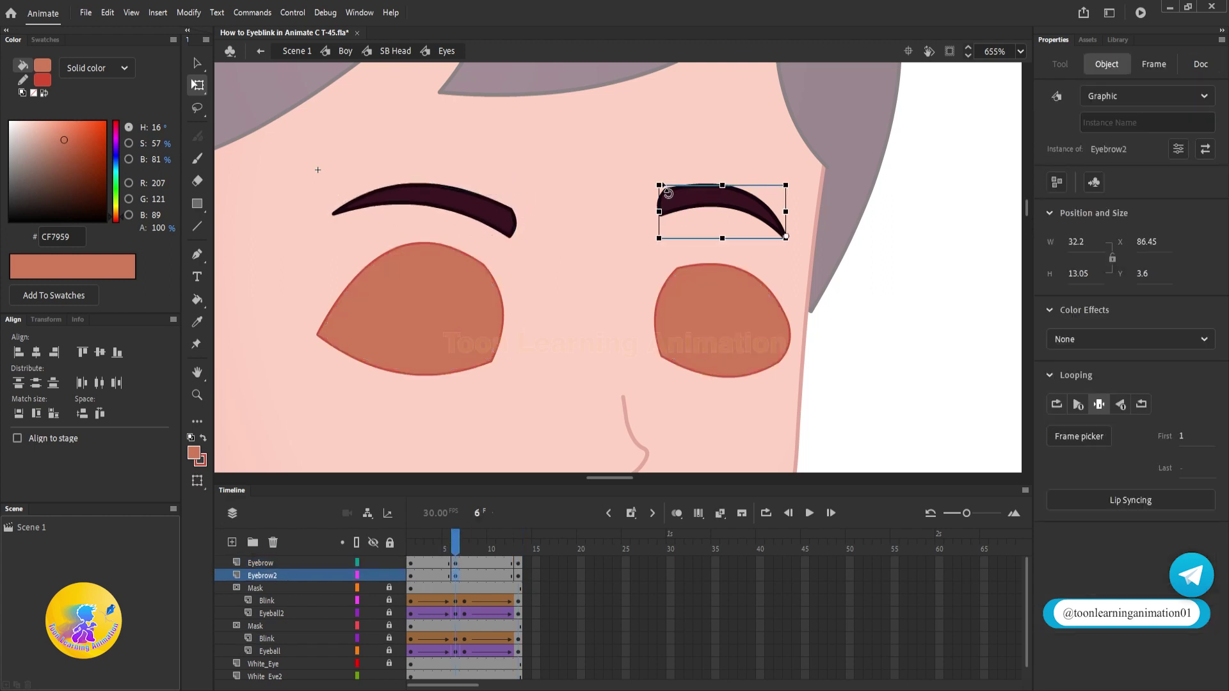
pyautogui.moveTo(668, 193); pyautogui.dragTo(665, 212)
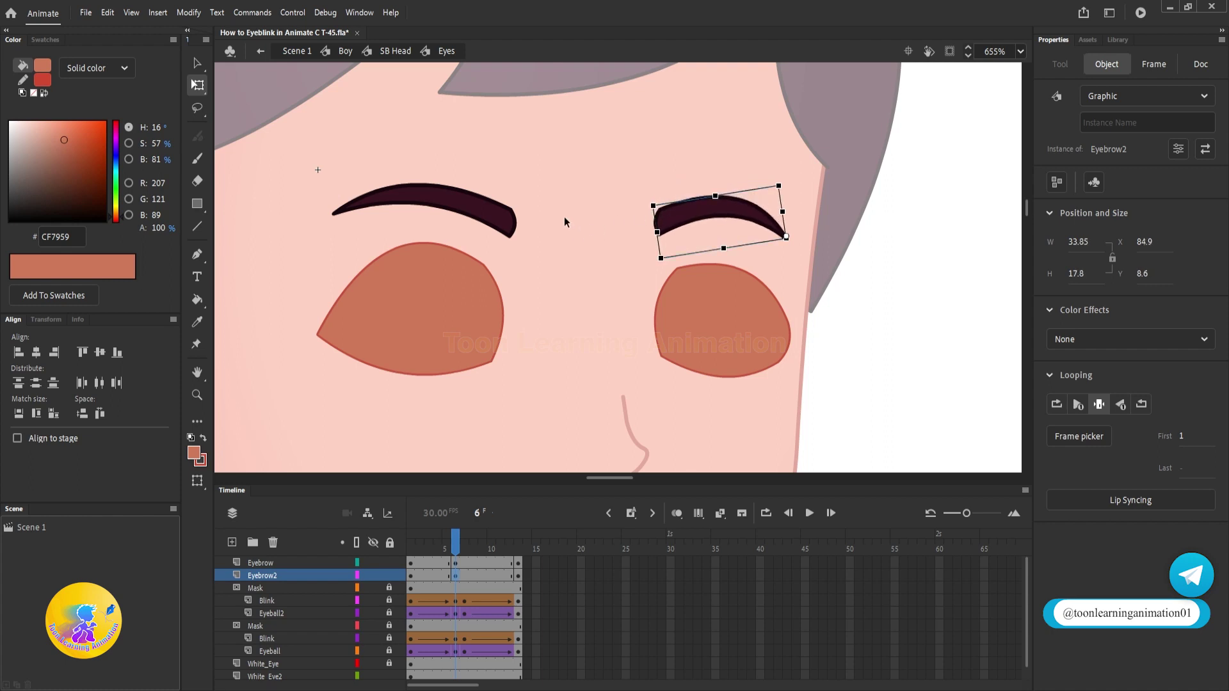
# Select both eyebrows at frame 6 and nudge them down together to Y 4.9
pyautogui.moveTo(552, 162); pyautogui.dragTo(455, 226)
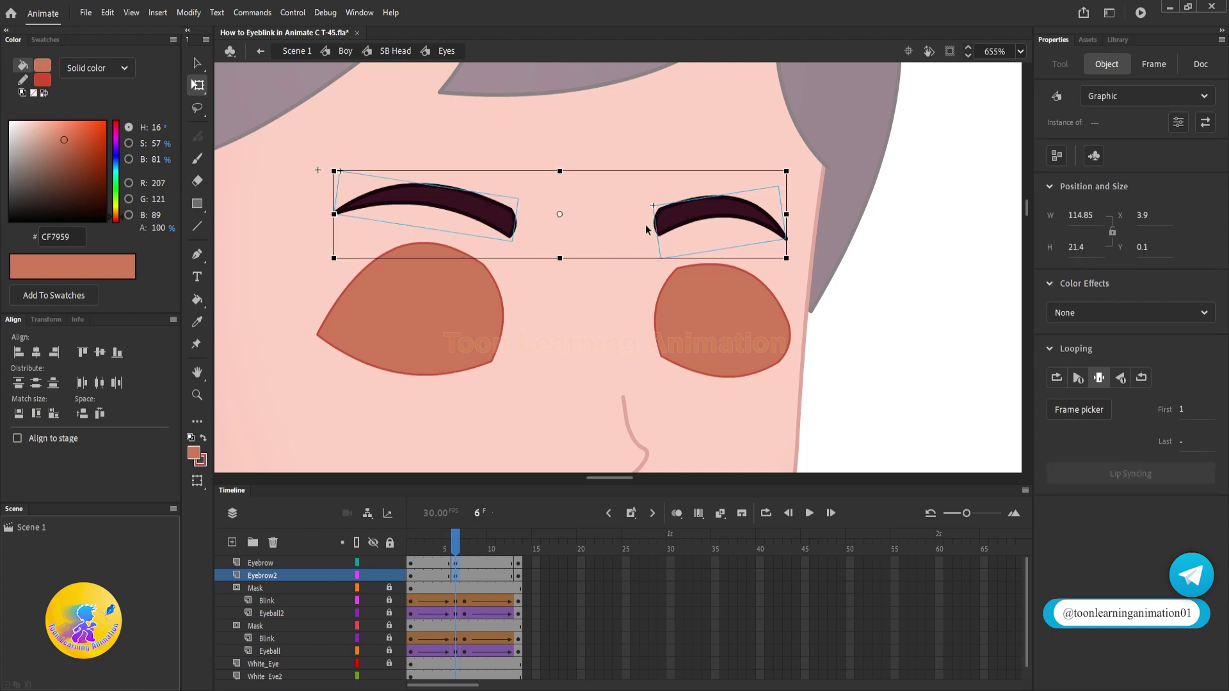
pyautogui.press('Down')
pyautogui.press('Down')
pyautogui.press('Down')
pyautogui.press('Down')
pyautogui.press('Down')
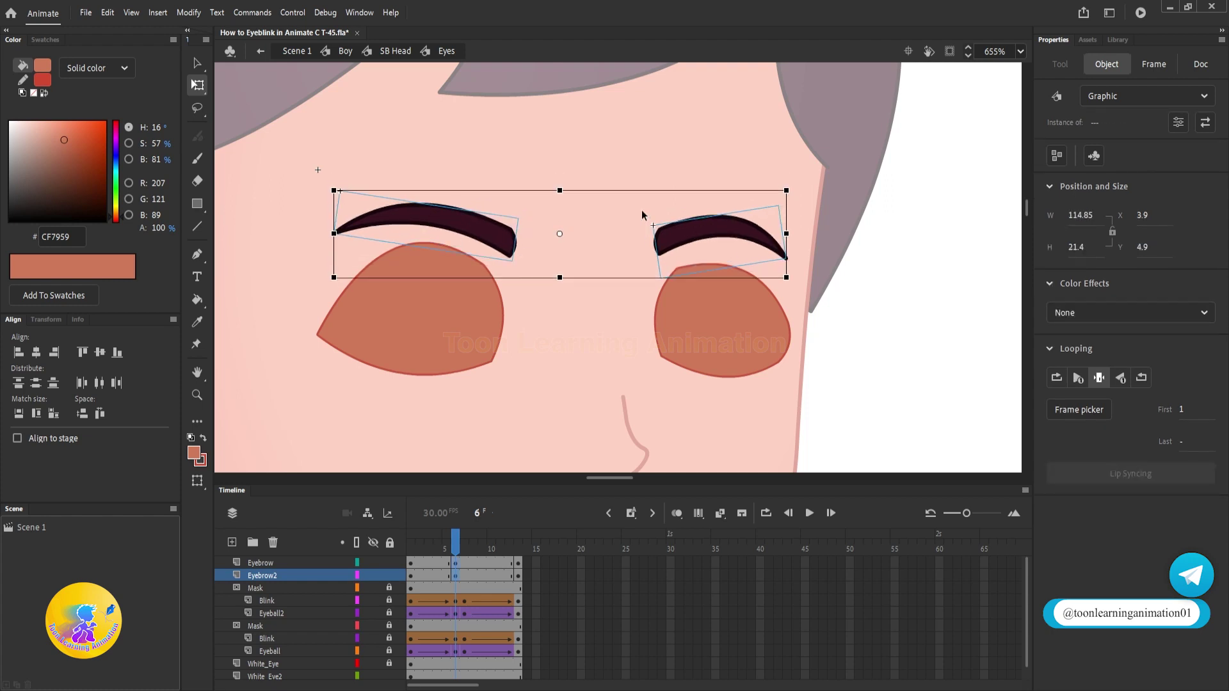
# Create classic tweens between the keyframes at frames 1, 6 and 13 on both eyebrow layers
pyautogui.click(490, 568)
pyautogui.click(413, 576)
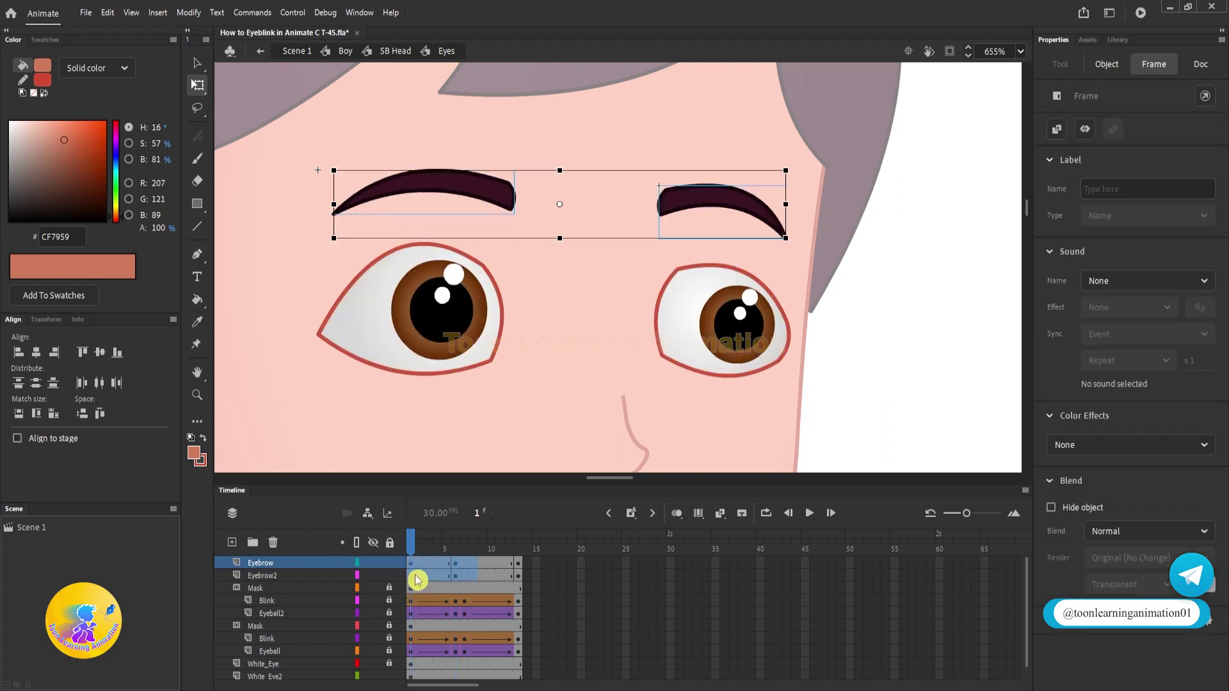
pyautogui.rightClick(442, 577)
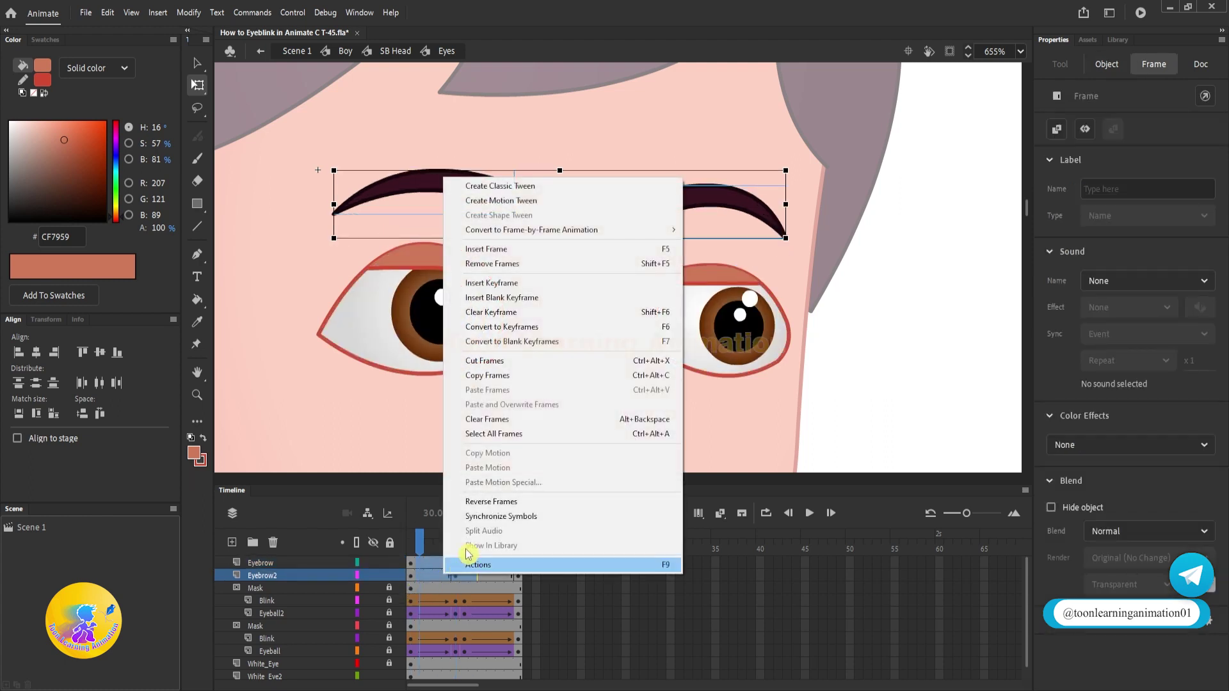
pyautogui.click(474, 186)
# Copy the frame 6 keyframes of both eyebrow layers to frame 7 and play the blink from frame 1
pyautogui.click(445, 549)
pyautogui.click(456, 563)
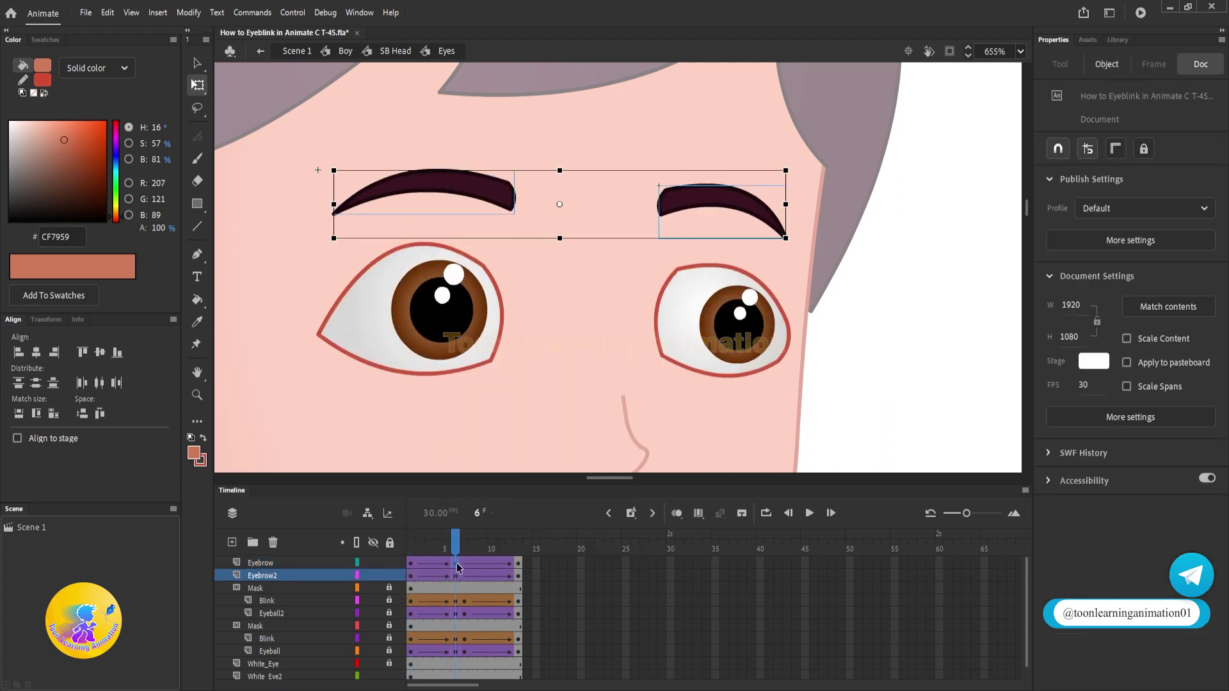
pyautogui.click(458, 575)
pyautogui.keyDown('alt'); pyautogui.moveTo(456, 575); pyautogui.dragTo(410, 549); pyautogui.keyUp('alt')
pyautogui.press('Return')
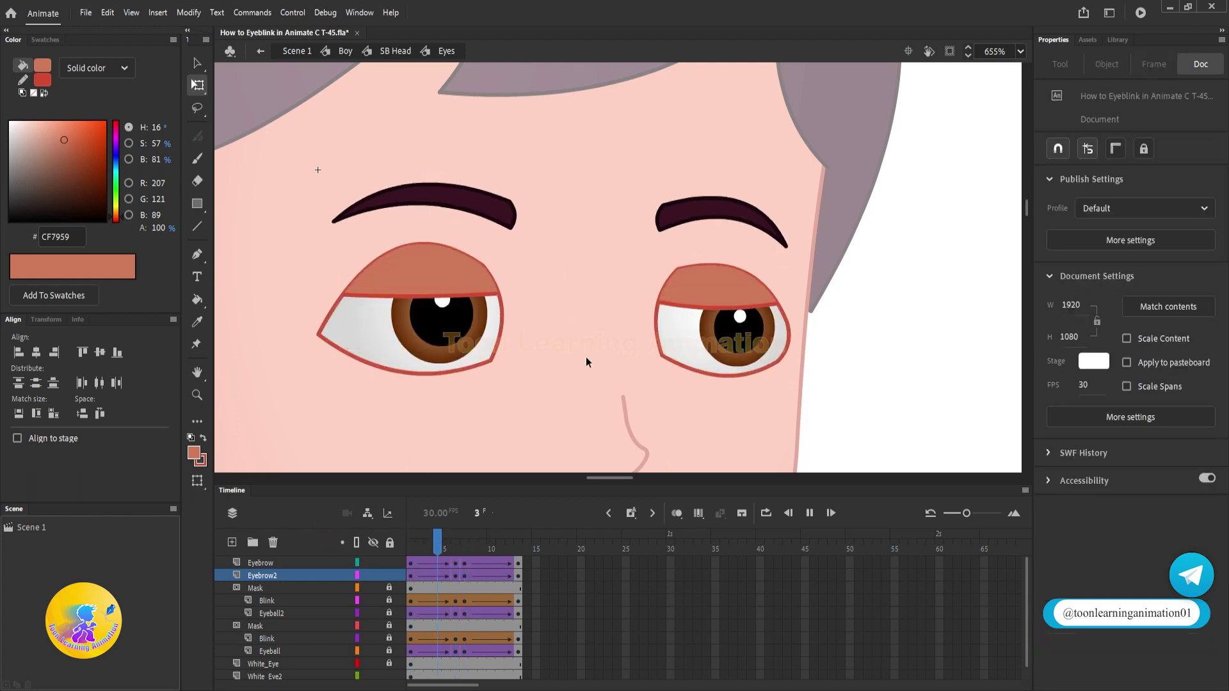
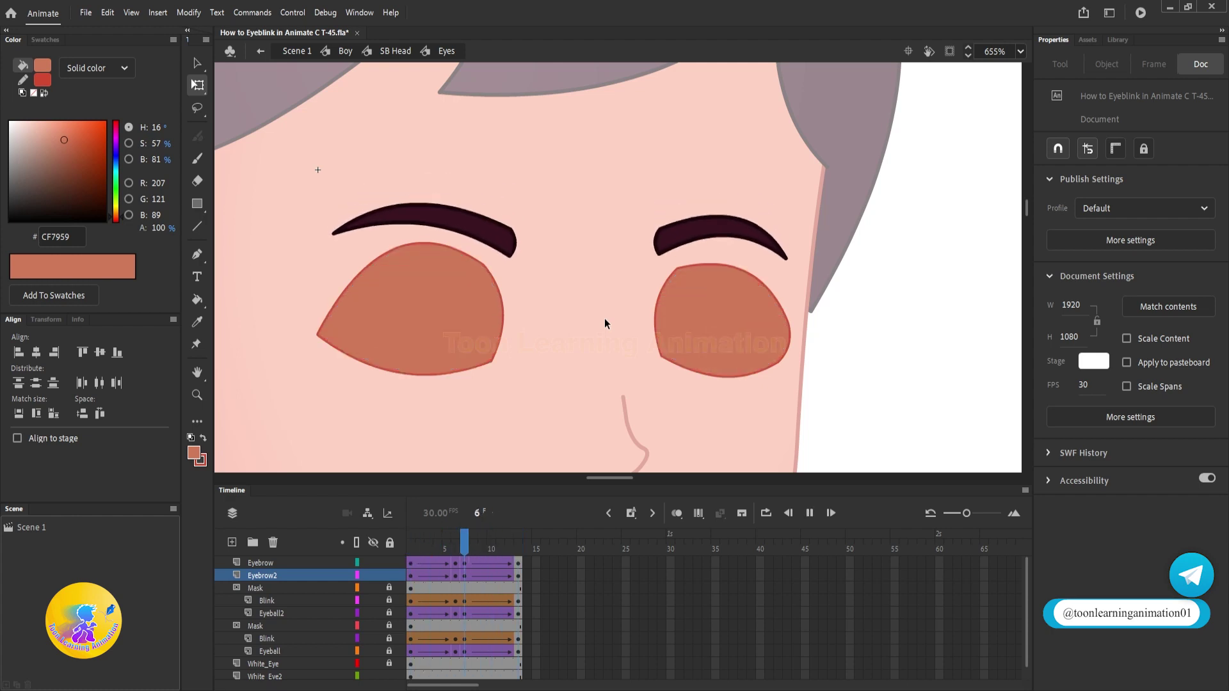
# Leave the Eyes symbol for SB Head, return to frame 1, and play the blink on the whole head
pyautogui.press('v')
pyautogui.scroll(-5, 584, 224)
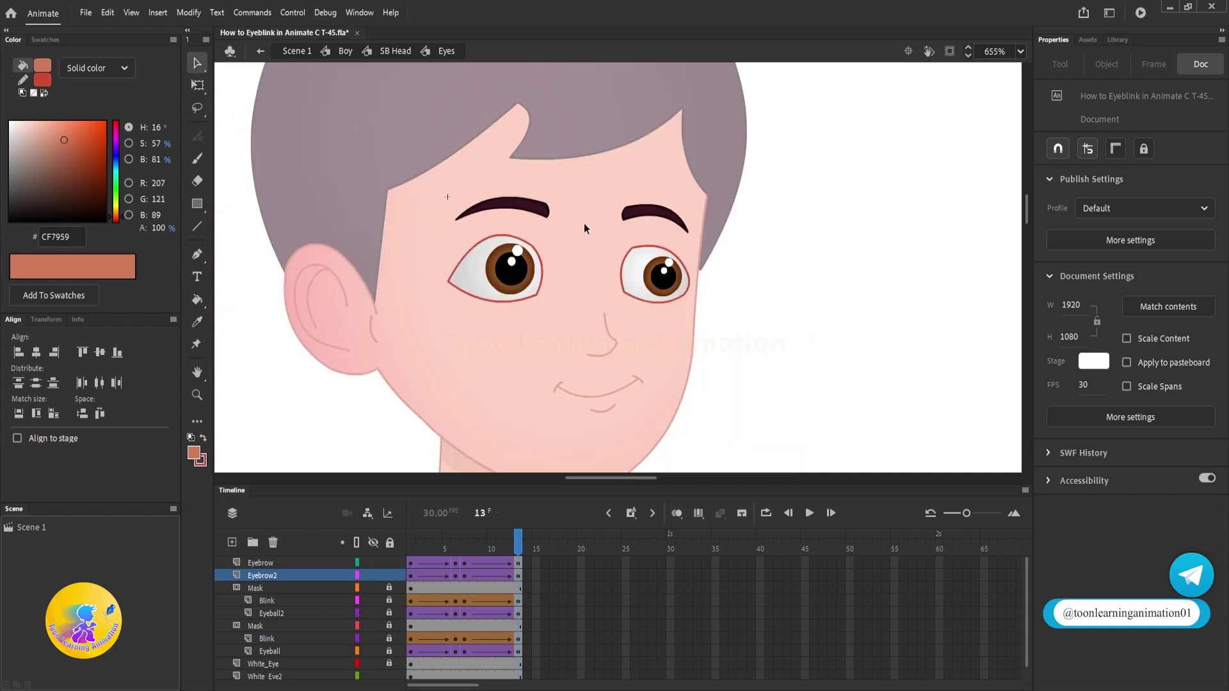
pyautogui.doubleClick(779, 336)
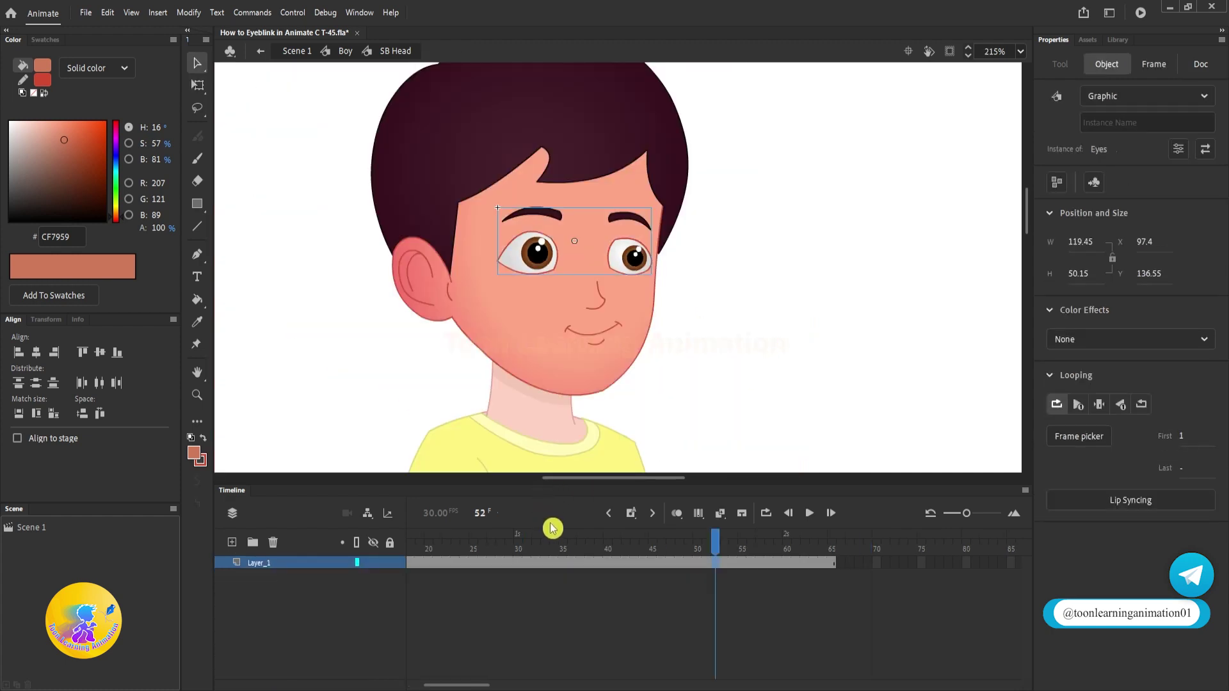
pyautogui.hotkey('shift', ',')
pyautogui.moveTo(727, 333); pyautogui.dragTo(731, 332)
pyautogui.press('Return')
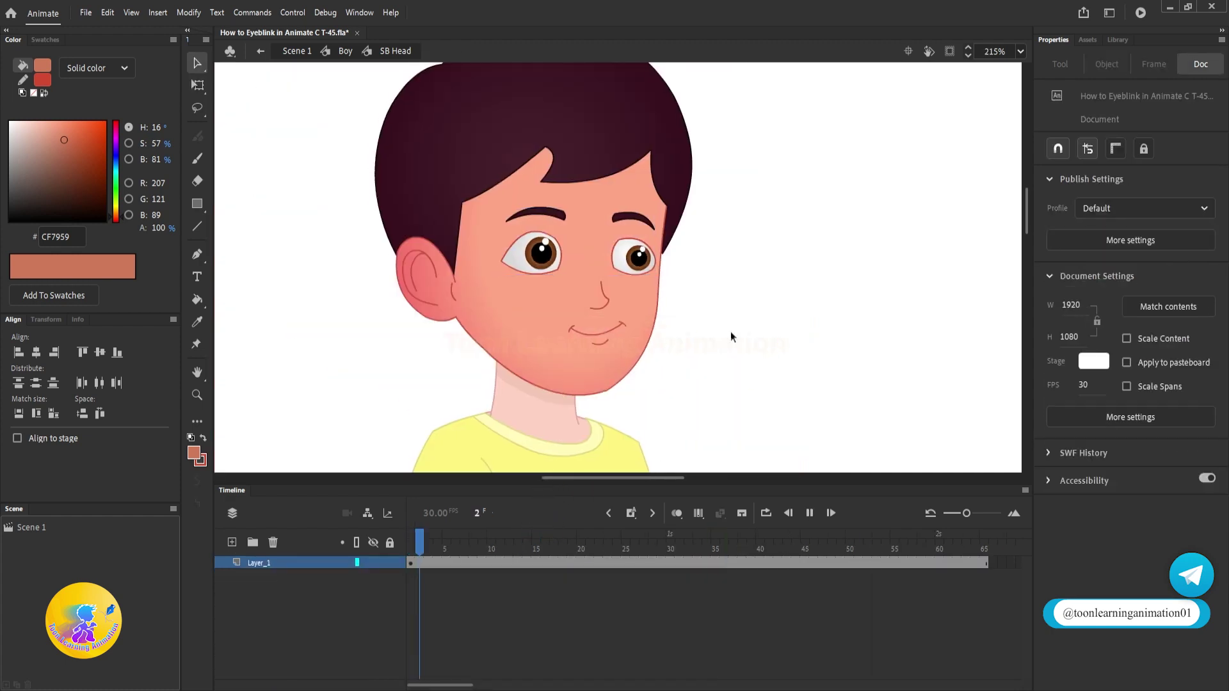
pyautogui.press('Return')
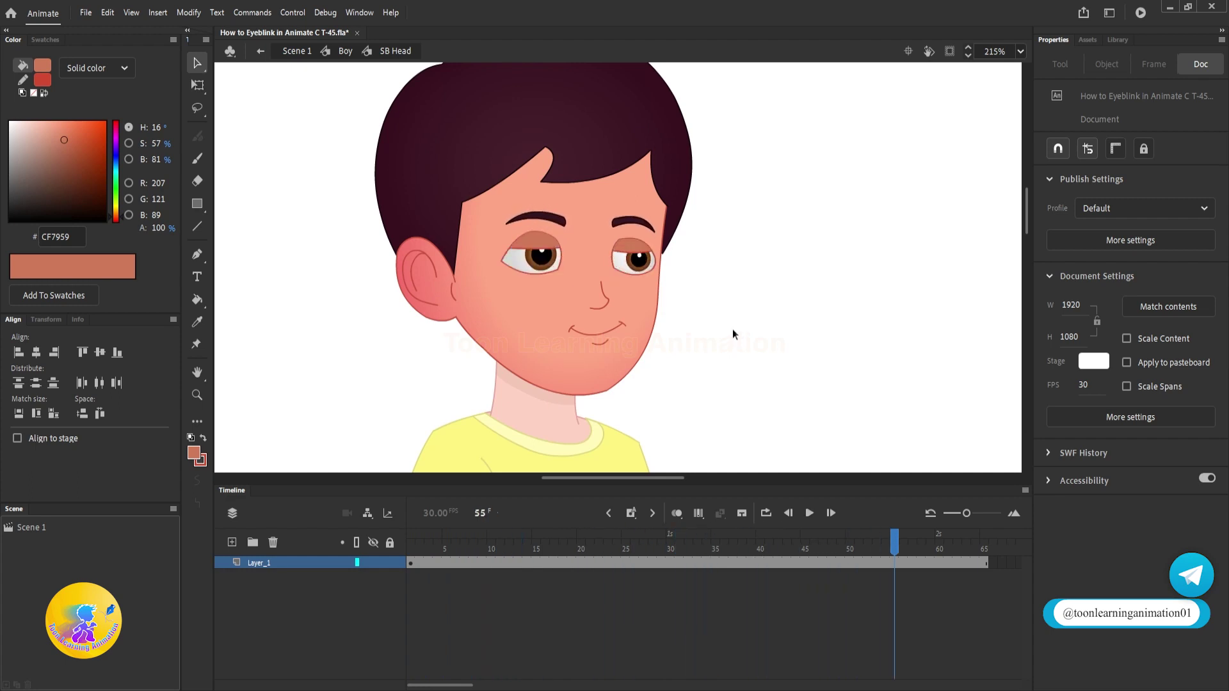
pyautogui.press('Return')
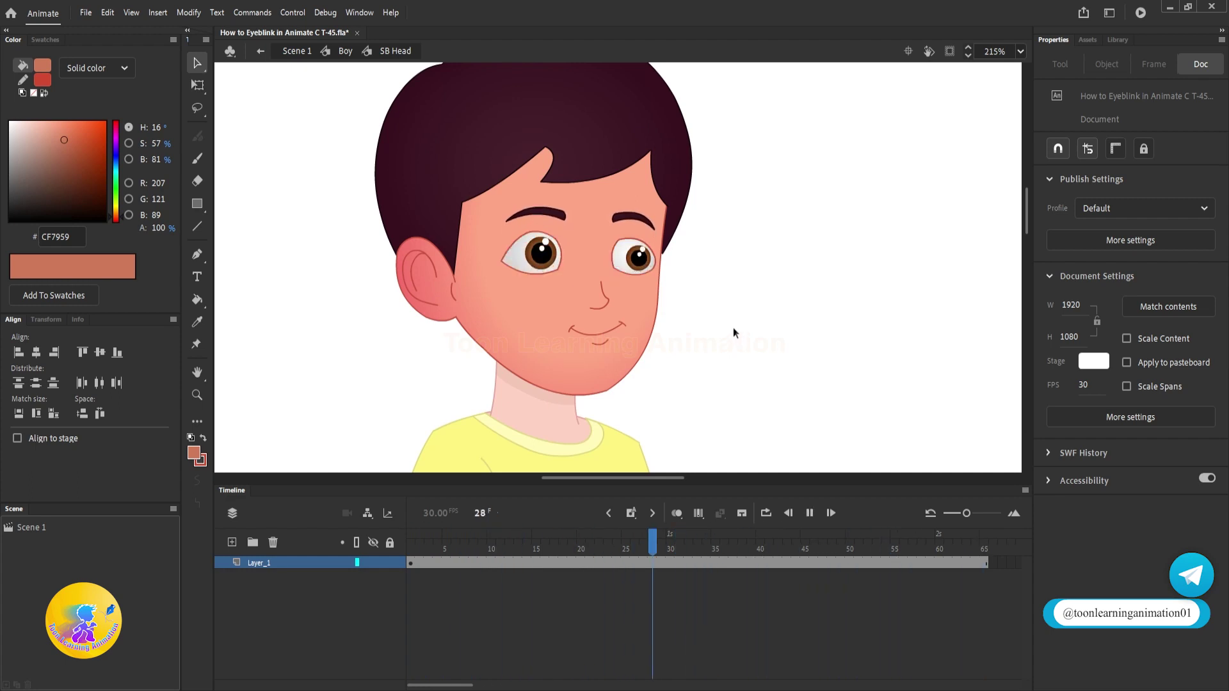
# Replay the eye blink on the whole head from frame 1 and return to the first frame
pyautogui.press('Return')
pyautogui.hotkey('shift', ',')
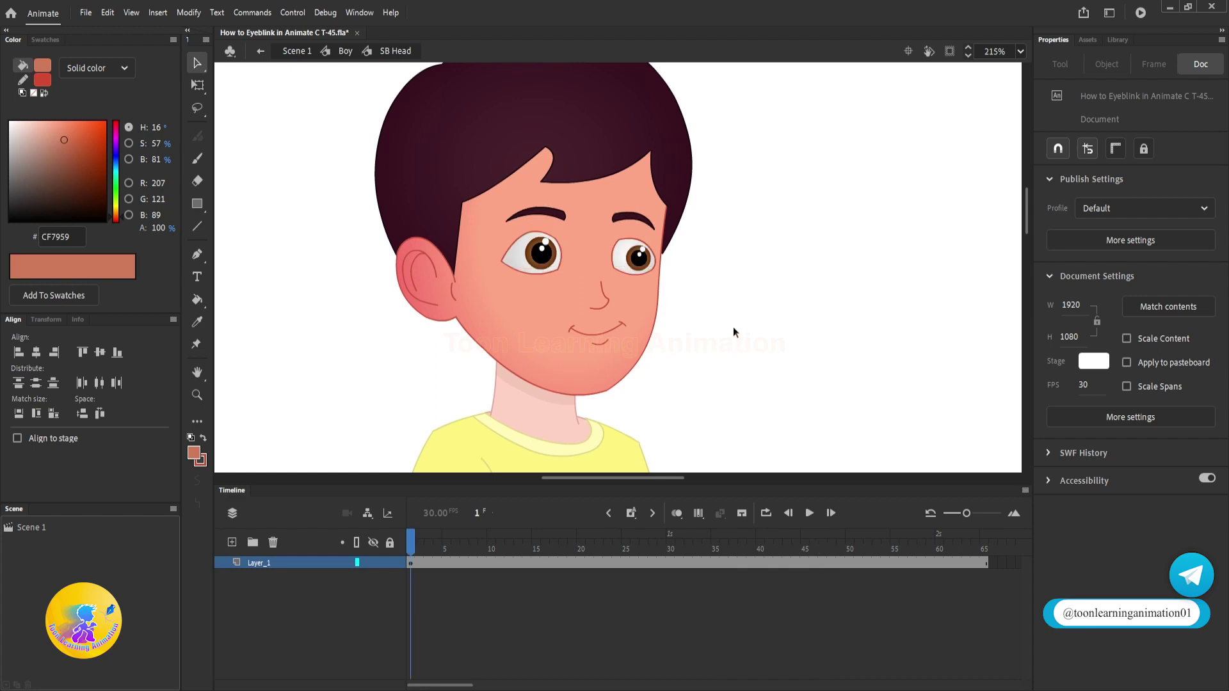
pyautogui.press('Return')
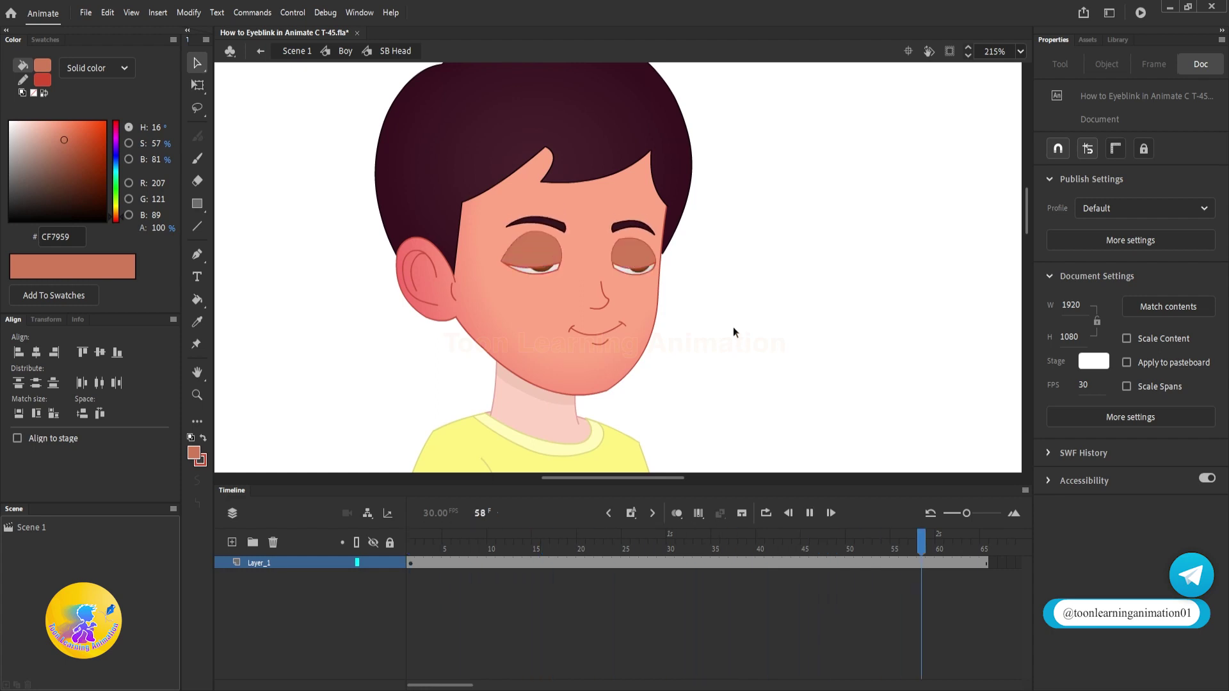
pyautogui.hotkey('shift', ',')
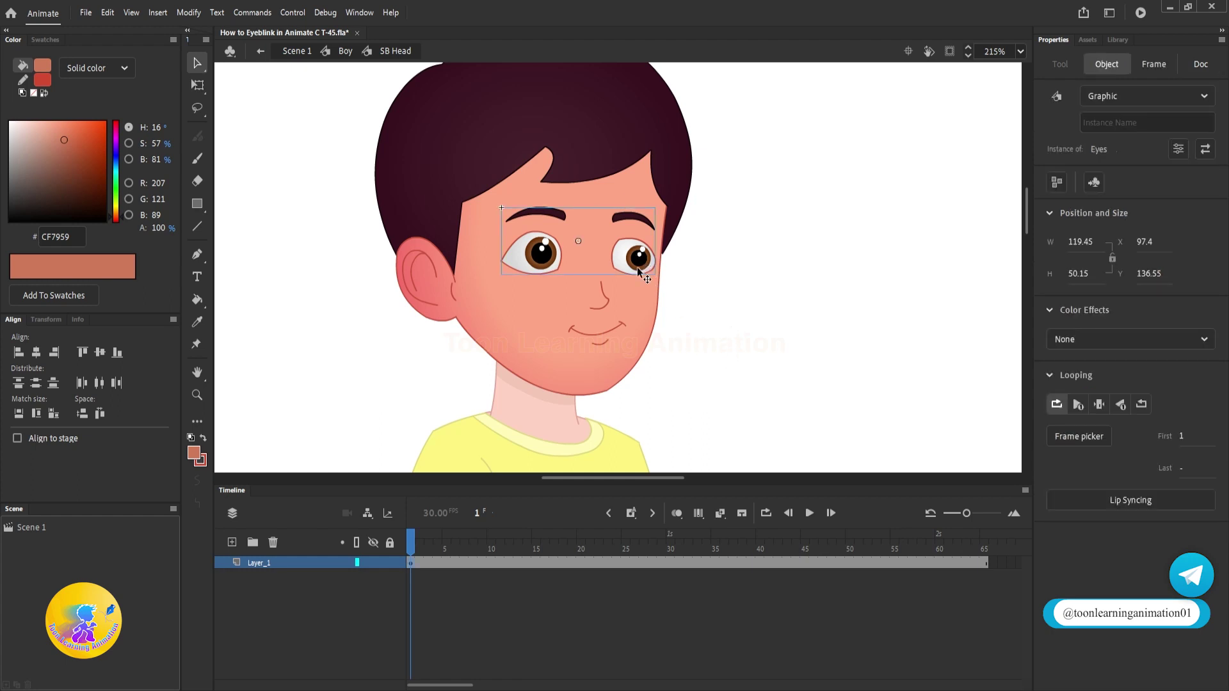
# Set the Eyes graphic instance's looping to play once and play the head timeline to test it
pyautogui.click(1078, 405)
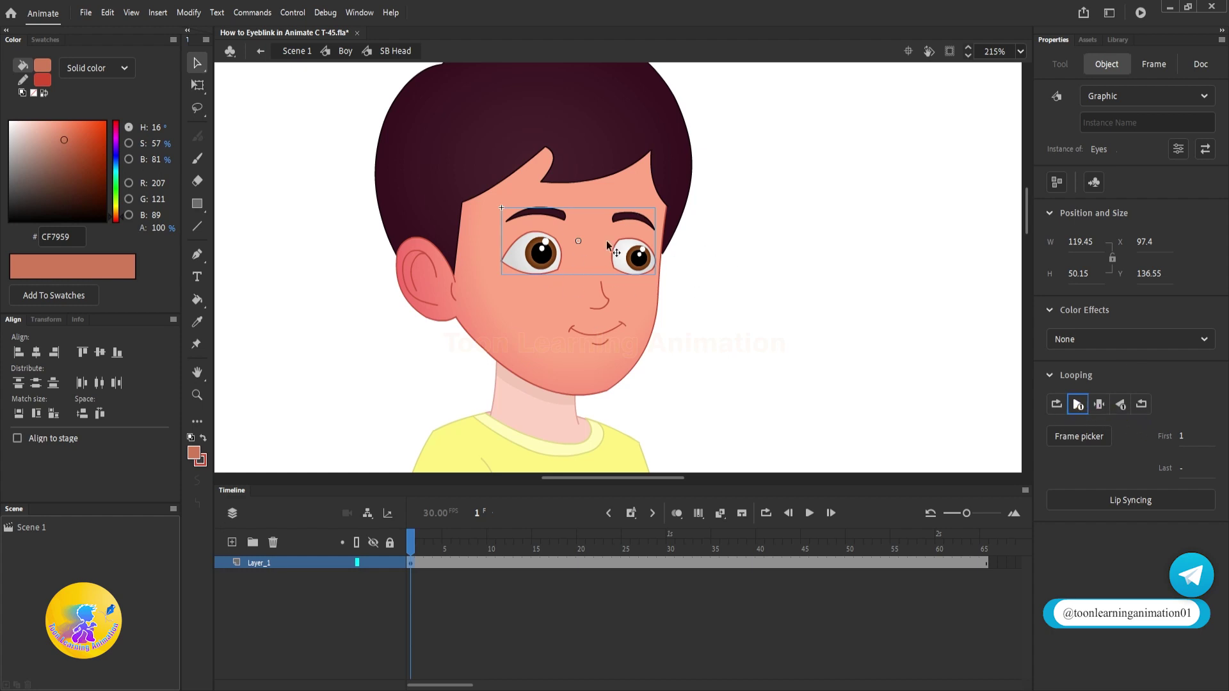
pyautogui.press('Escape')
pyautogui.press('Return')
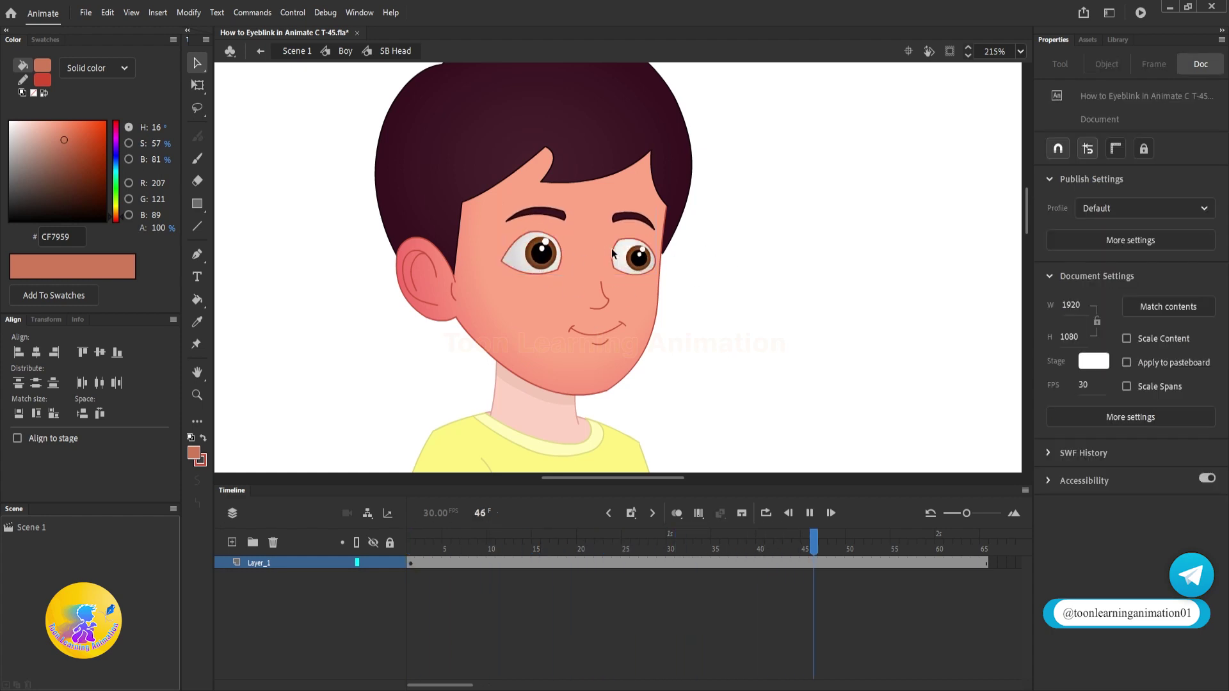
pyautogui.click(612, 254)
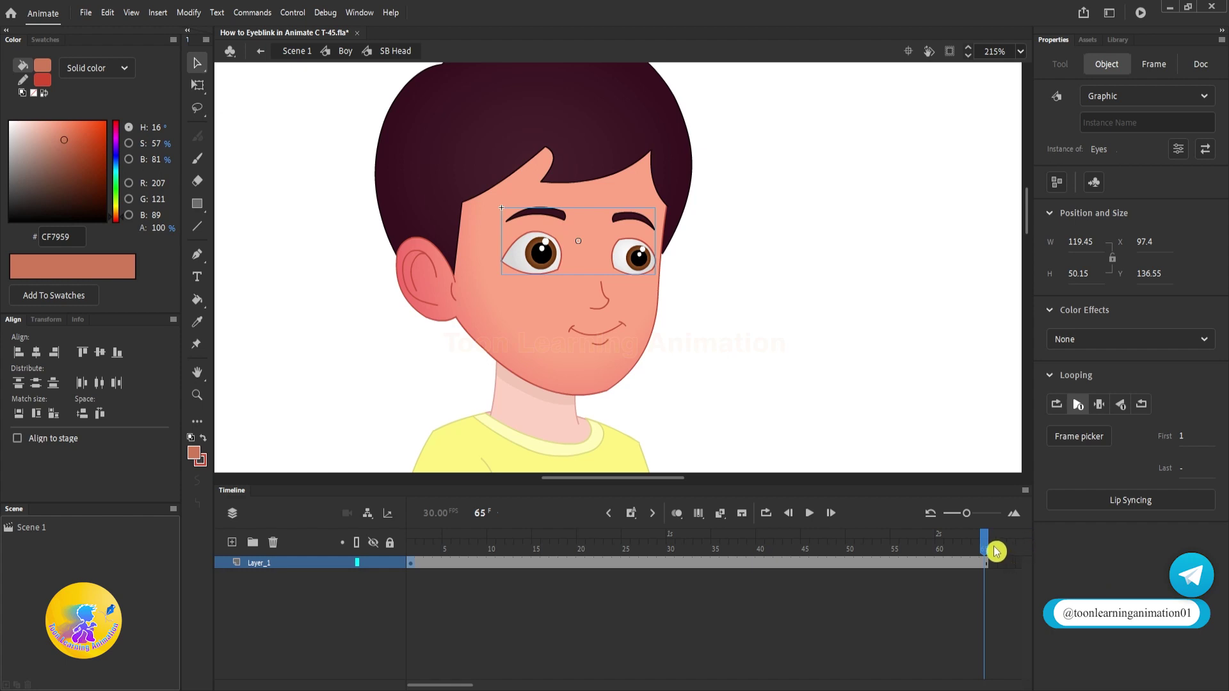
# Play the head timeline again and check the single blink close up around both eyes and eyebrows
pyautogui.press('Escape')
pyautogui.press('Return')
pyautogui.click(604, 242)
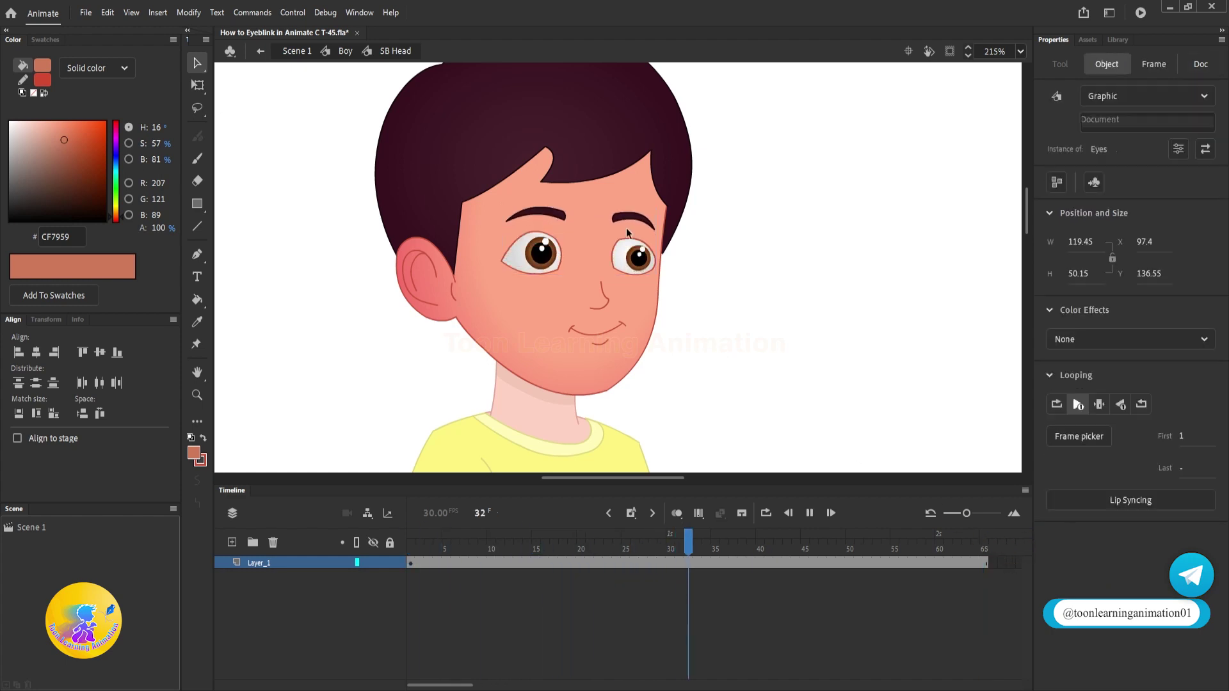
pyautogui.scroll(4, 589, 247)
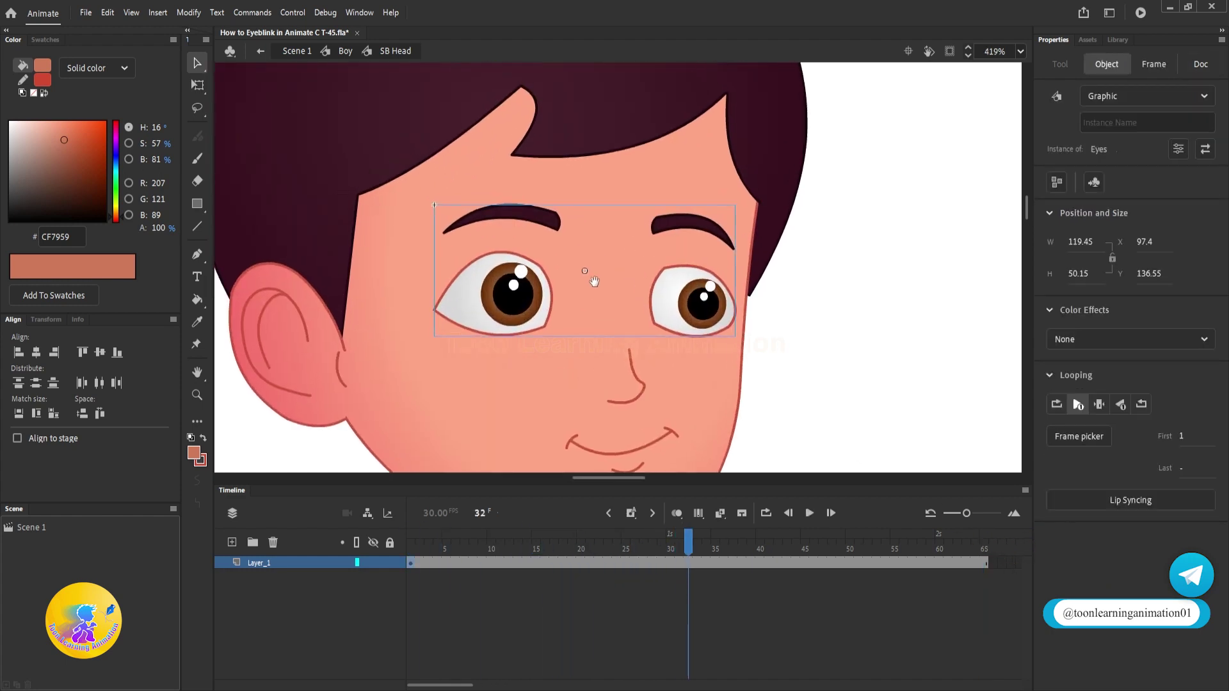
pyautogui.moveTo(597, 286); pyautogui.dragTo(607, 267)
pyautogui.press('Escape')
pyautogui.press('Return')
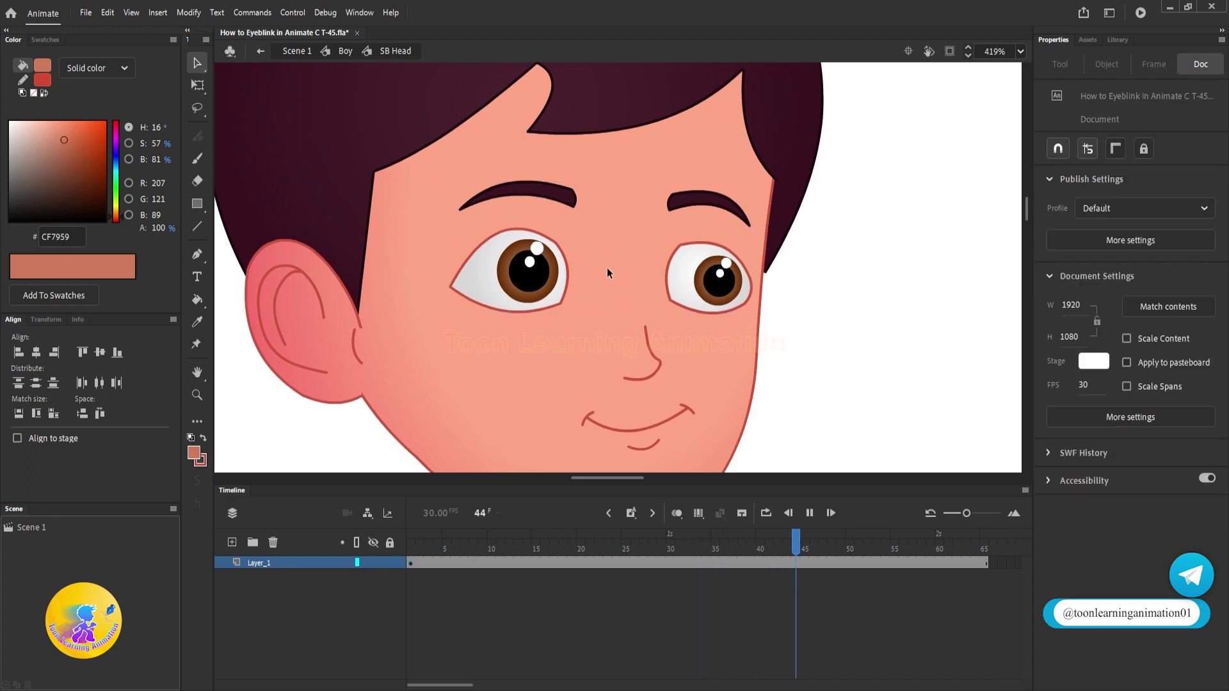
pyautogui.click(607, 268)
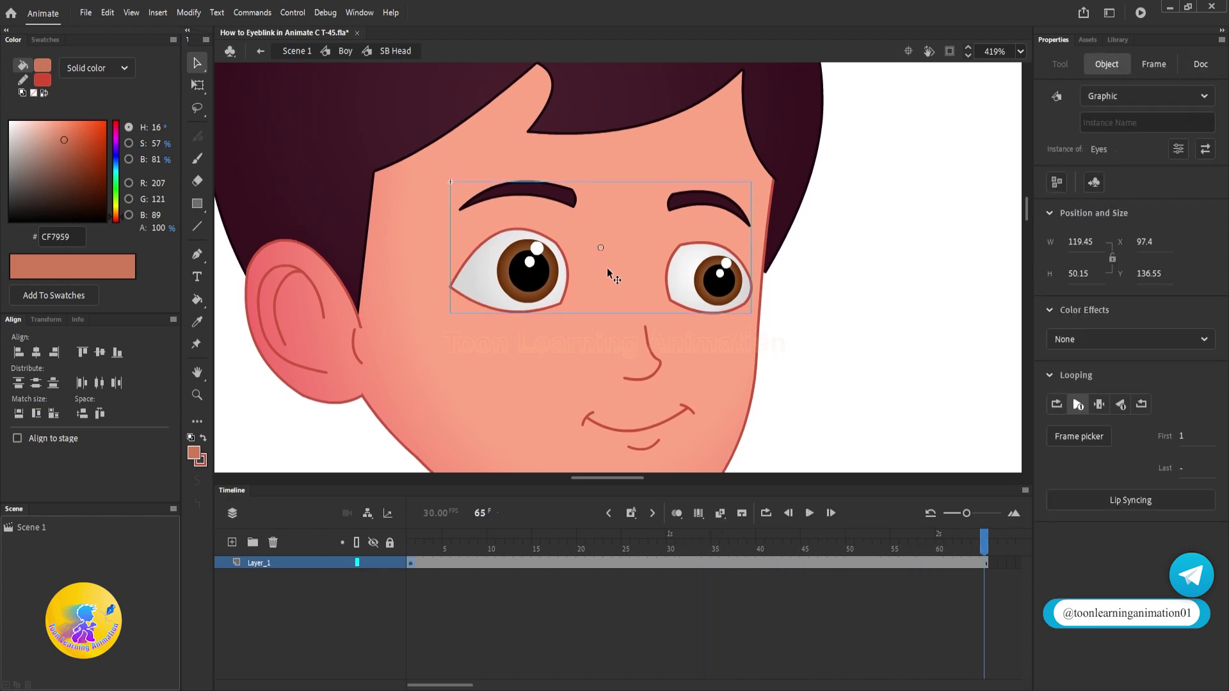